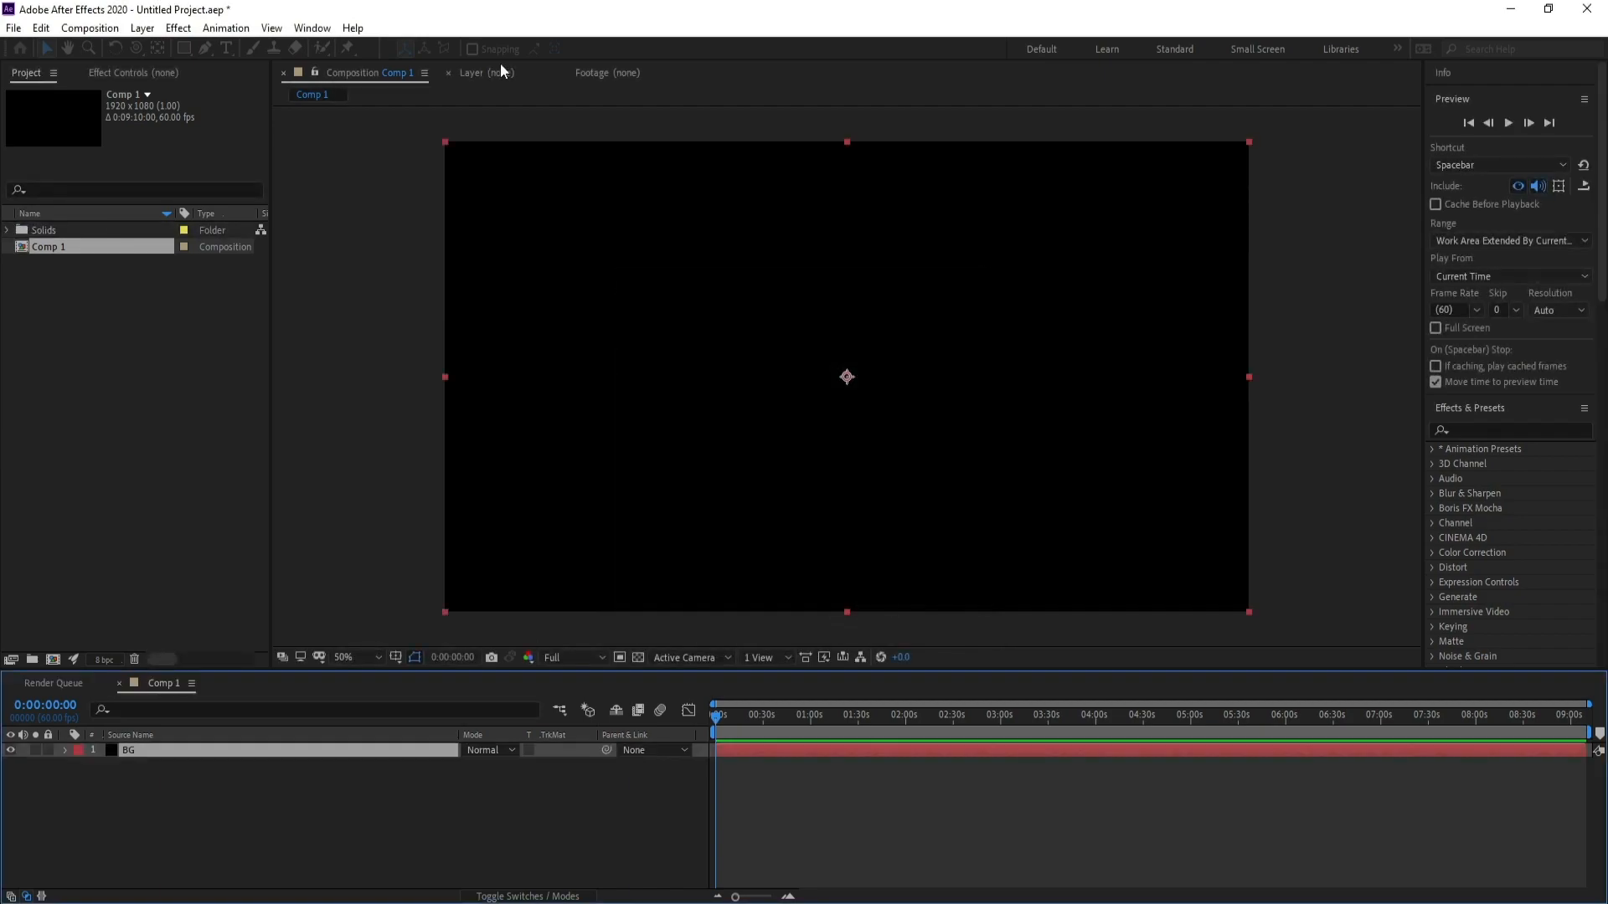
Step: Apply the 4-Color Gradient effect to the BG layer
left_click(176, 29)
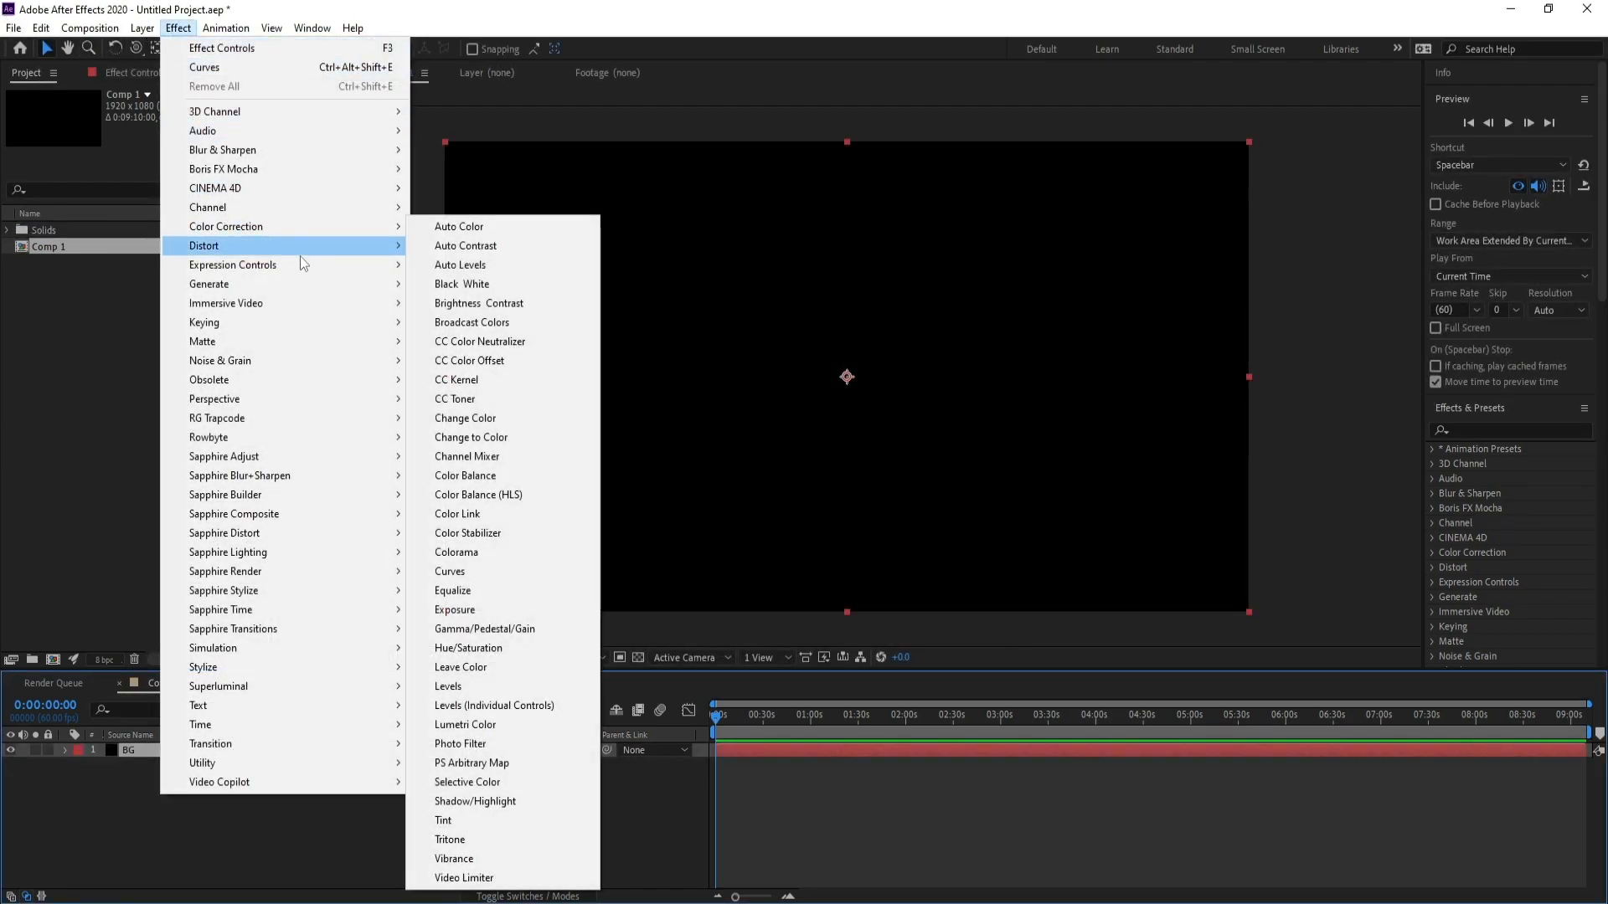
mouse_move(309, 288)
left_click(467, 286)
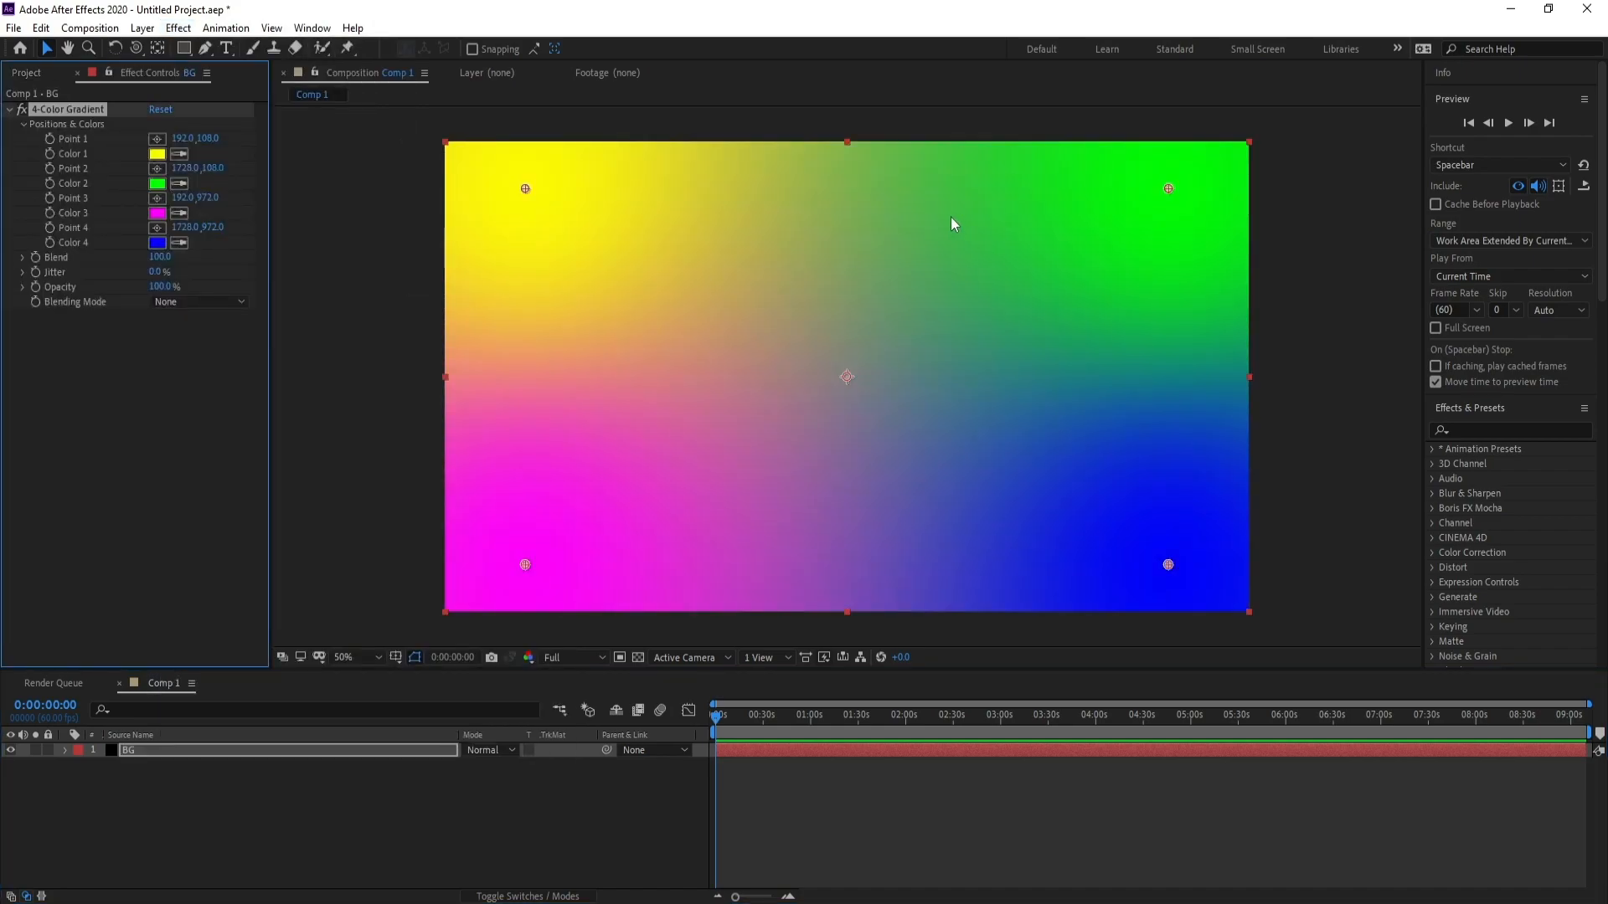
Step: Set the gradient's Color 2 to a dark purple, 320039
left_click(157, 183)
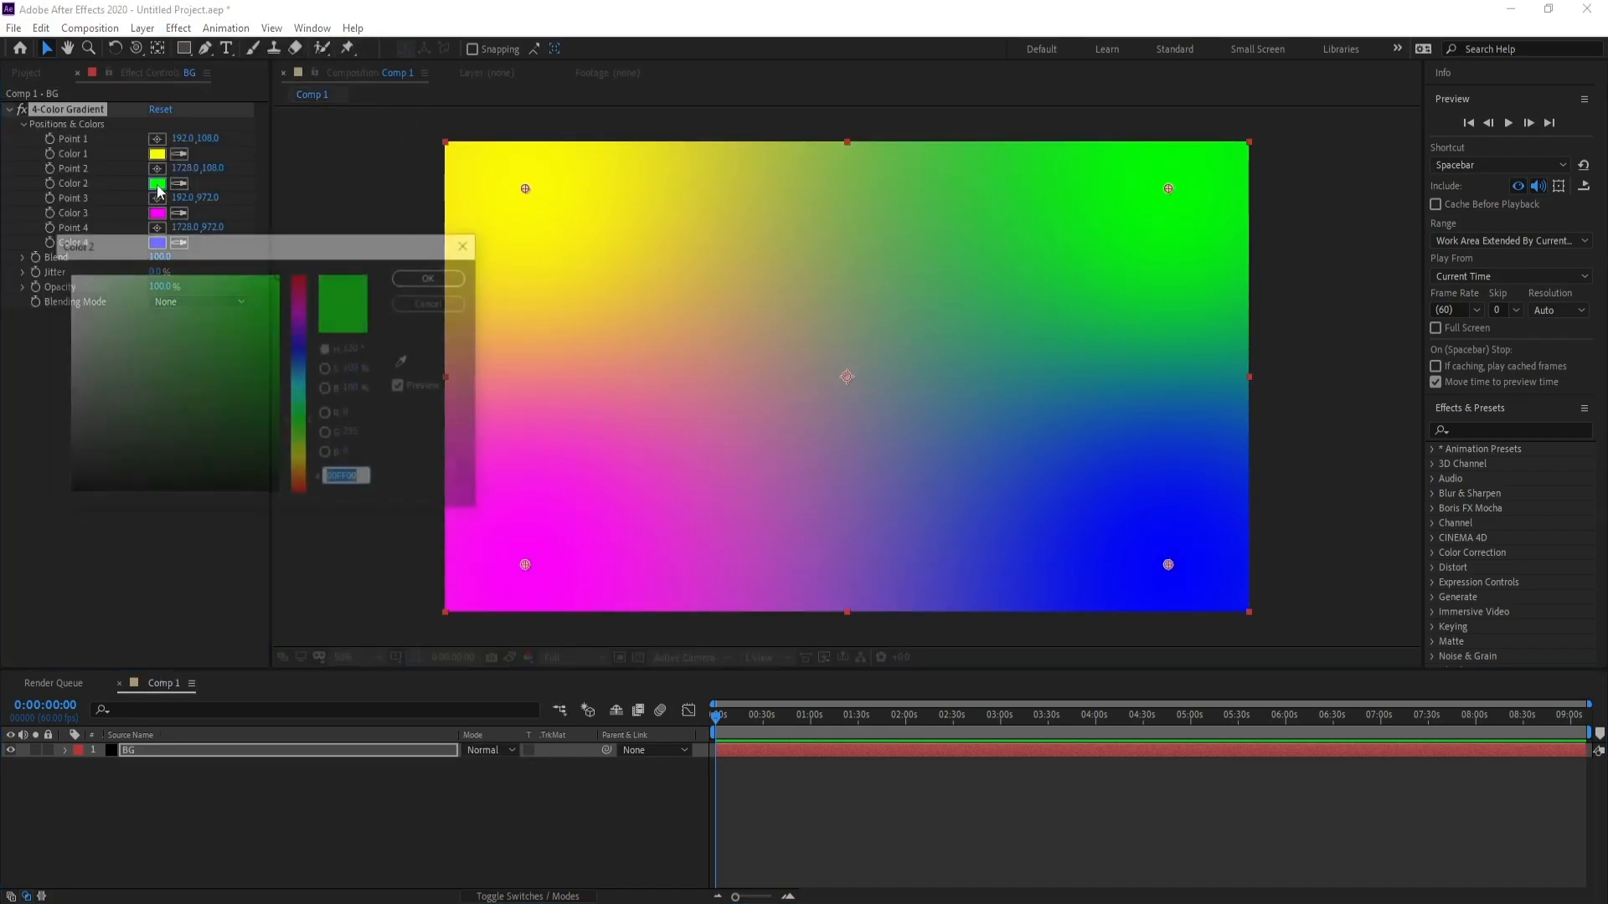
left_click(299, 315)
left_click_drag(284, 384, 297, 444)
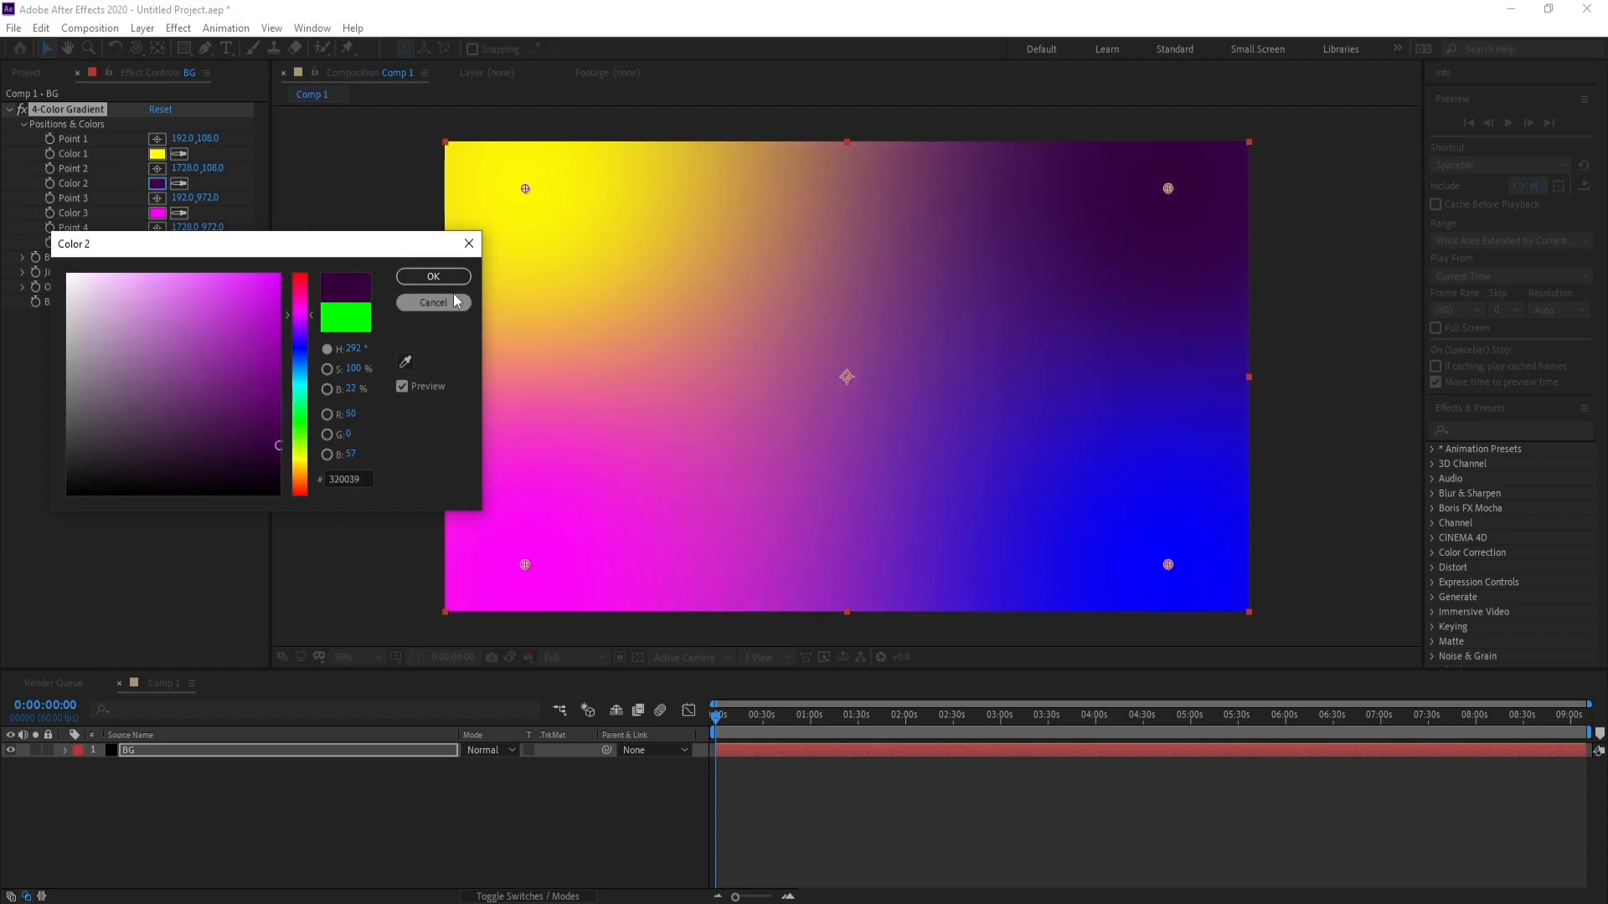
left_click(433, 276)
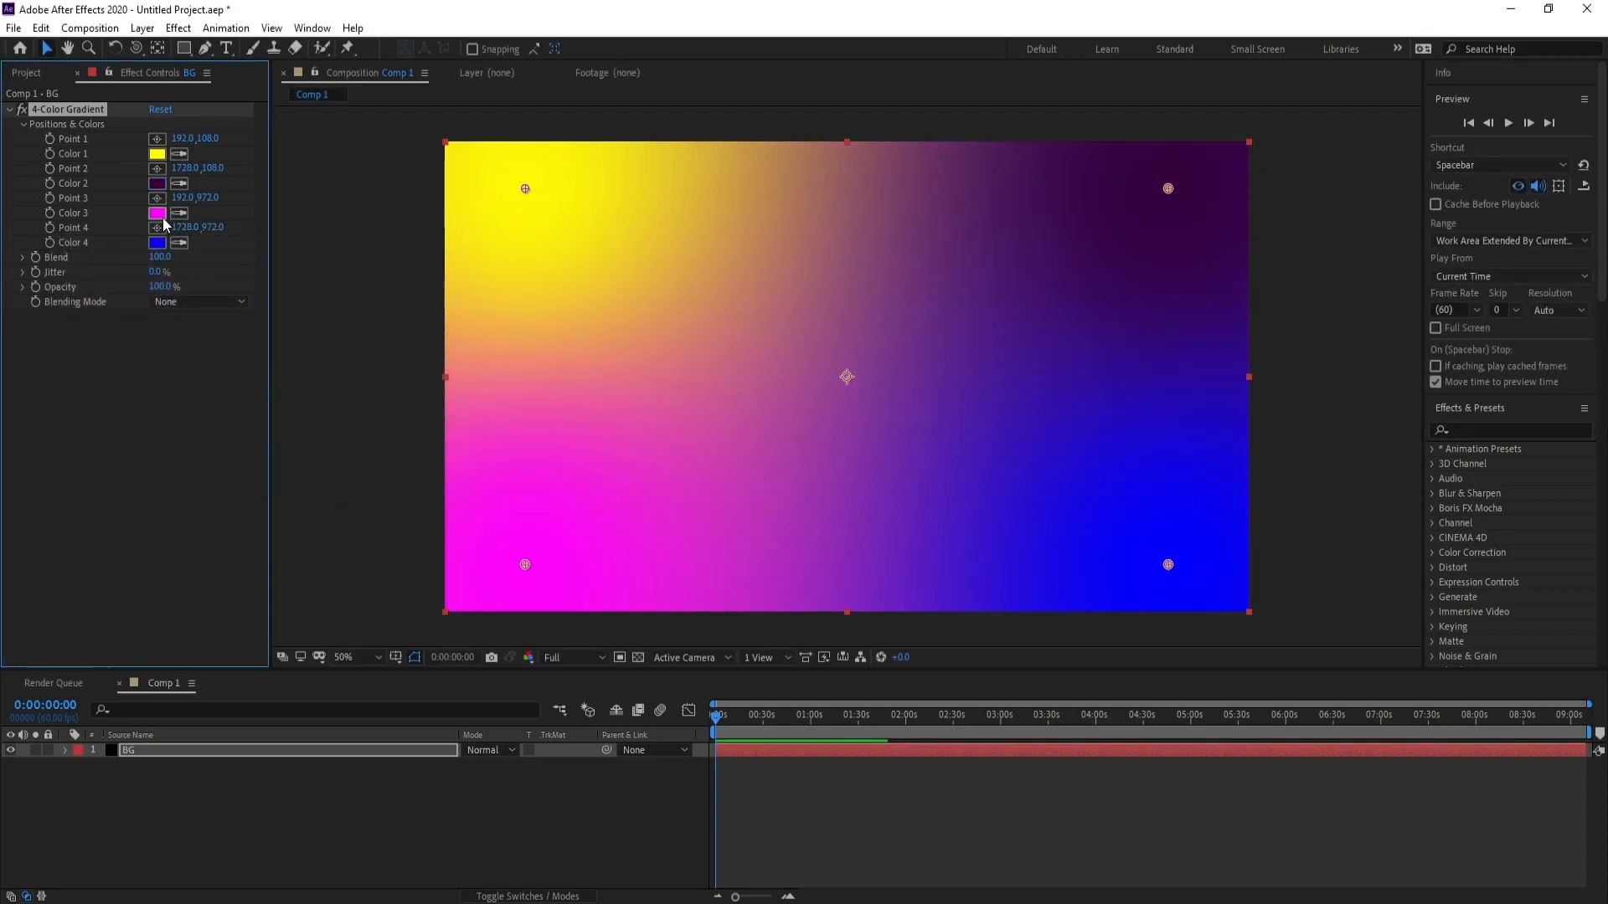
Step: Set the gradient's Color 1 to a dark blue, 000260
left_click(157, 154)
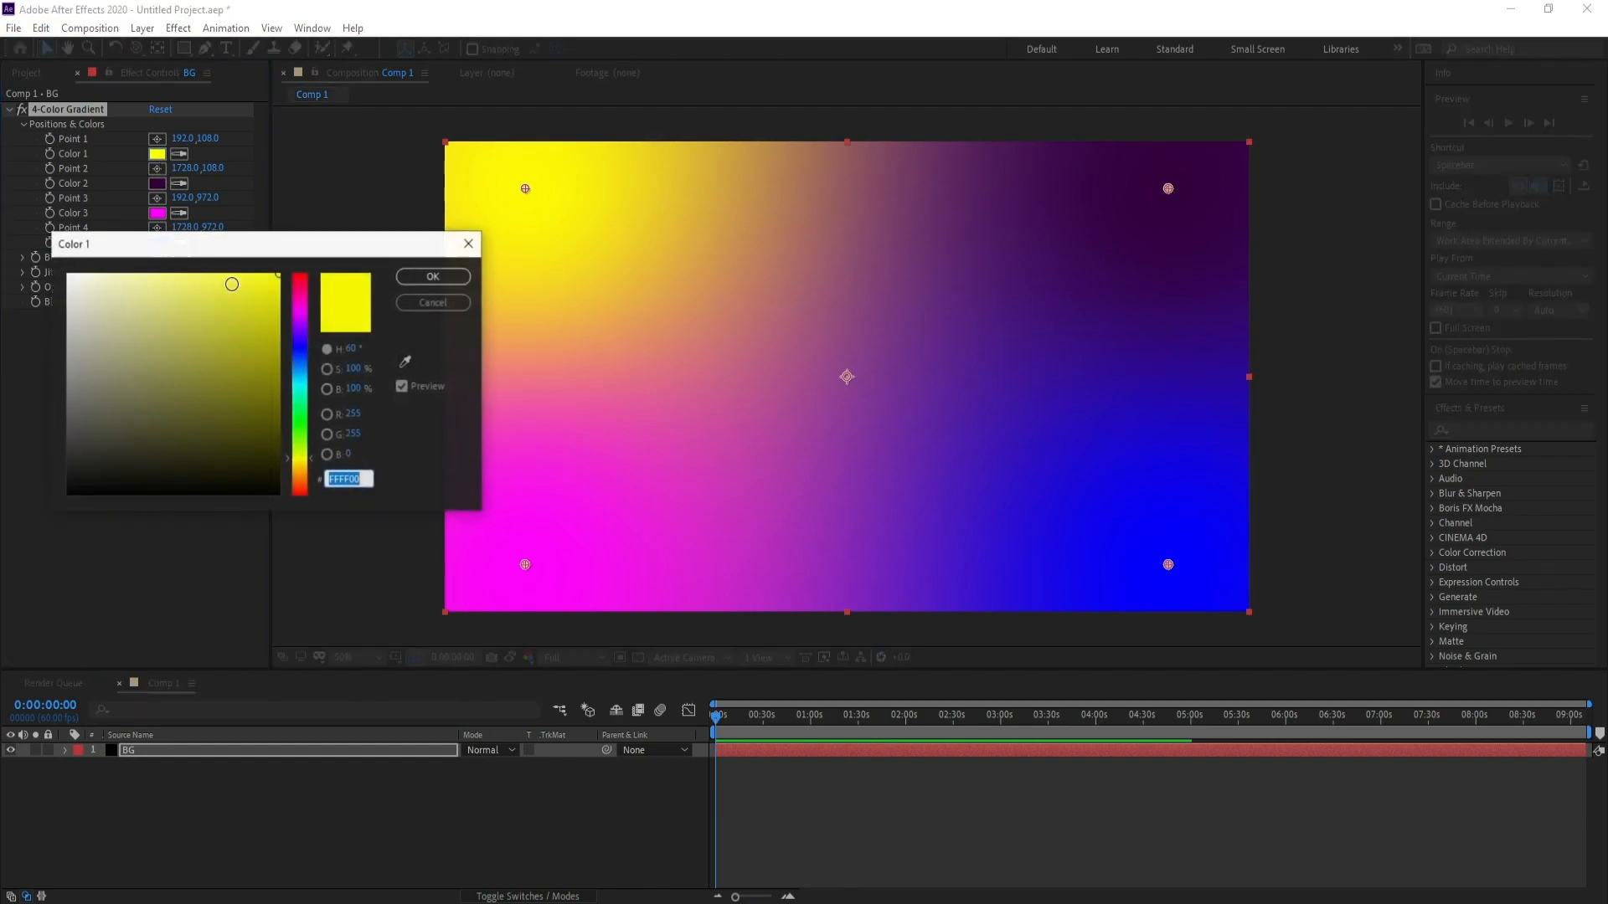
left_click(299, 348)
left_click_drag(263, 363, 282, 409)
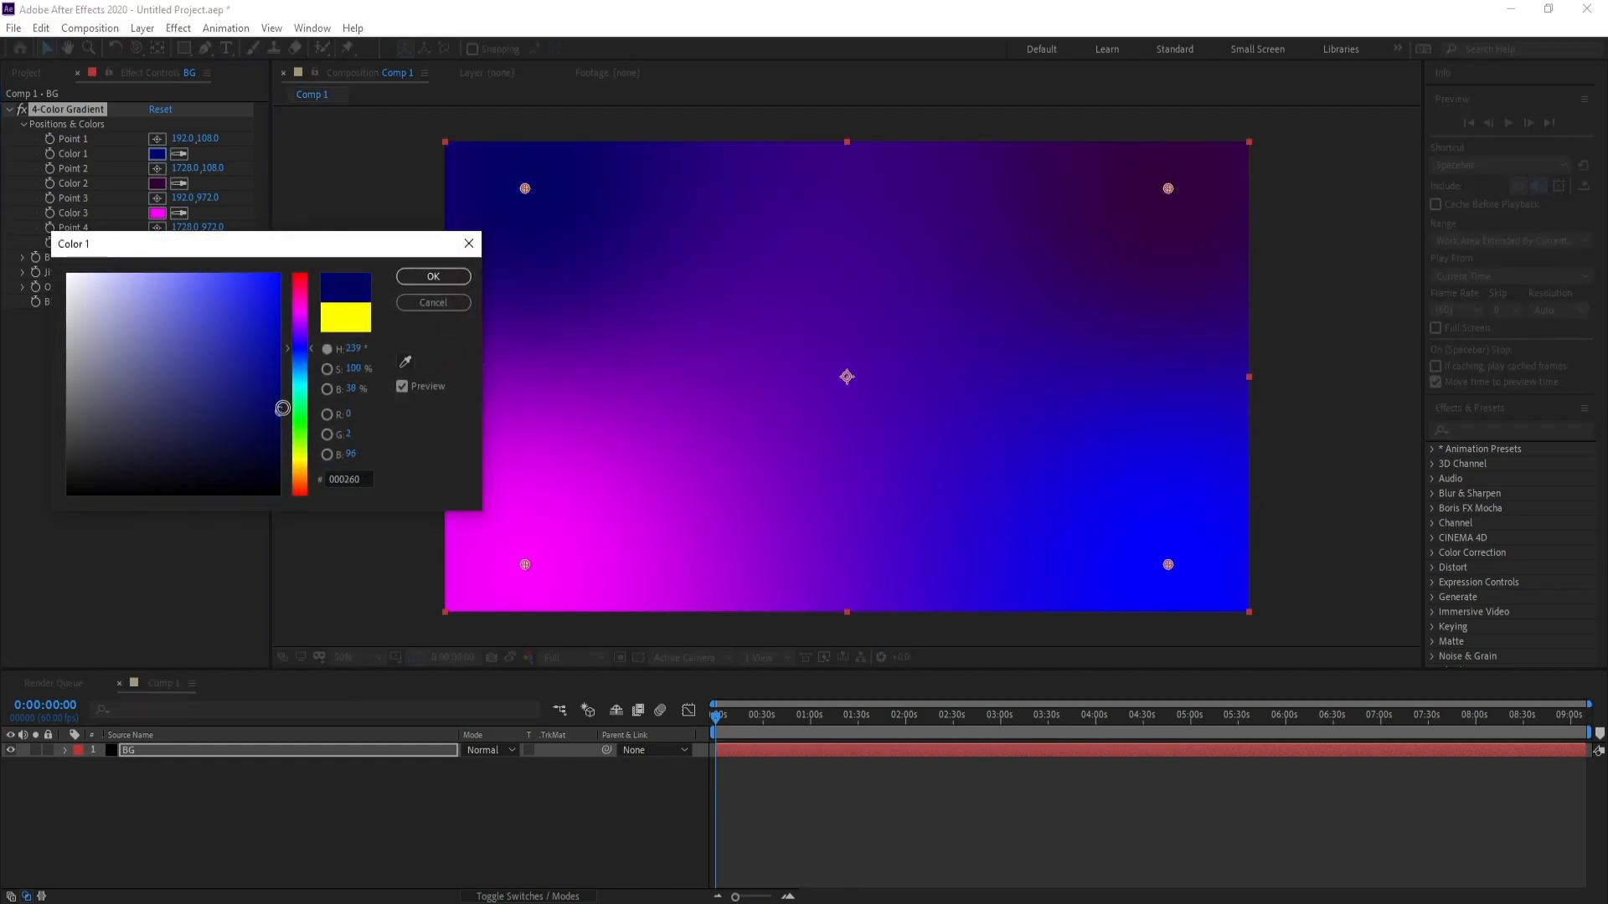
left_click(433, 276)
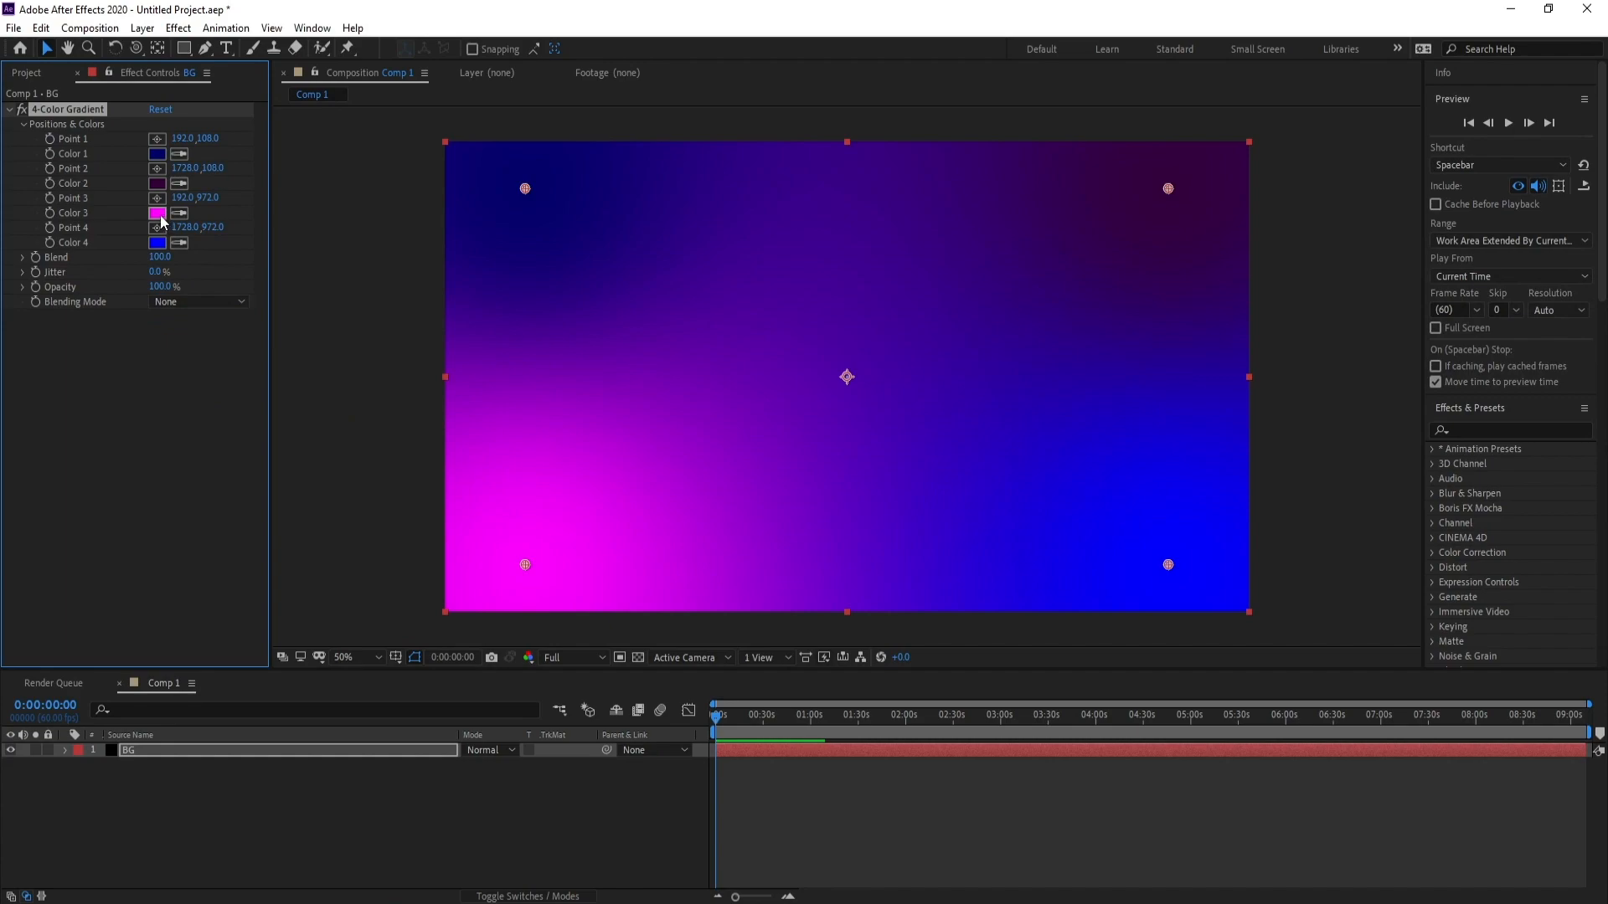
Step: Set the gradient's Color 3 to a deep violet, 2C0244
left_click(157, 213)
left_click_drag(214, 370, 278, 448)
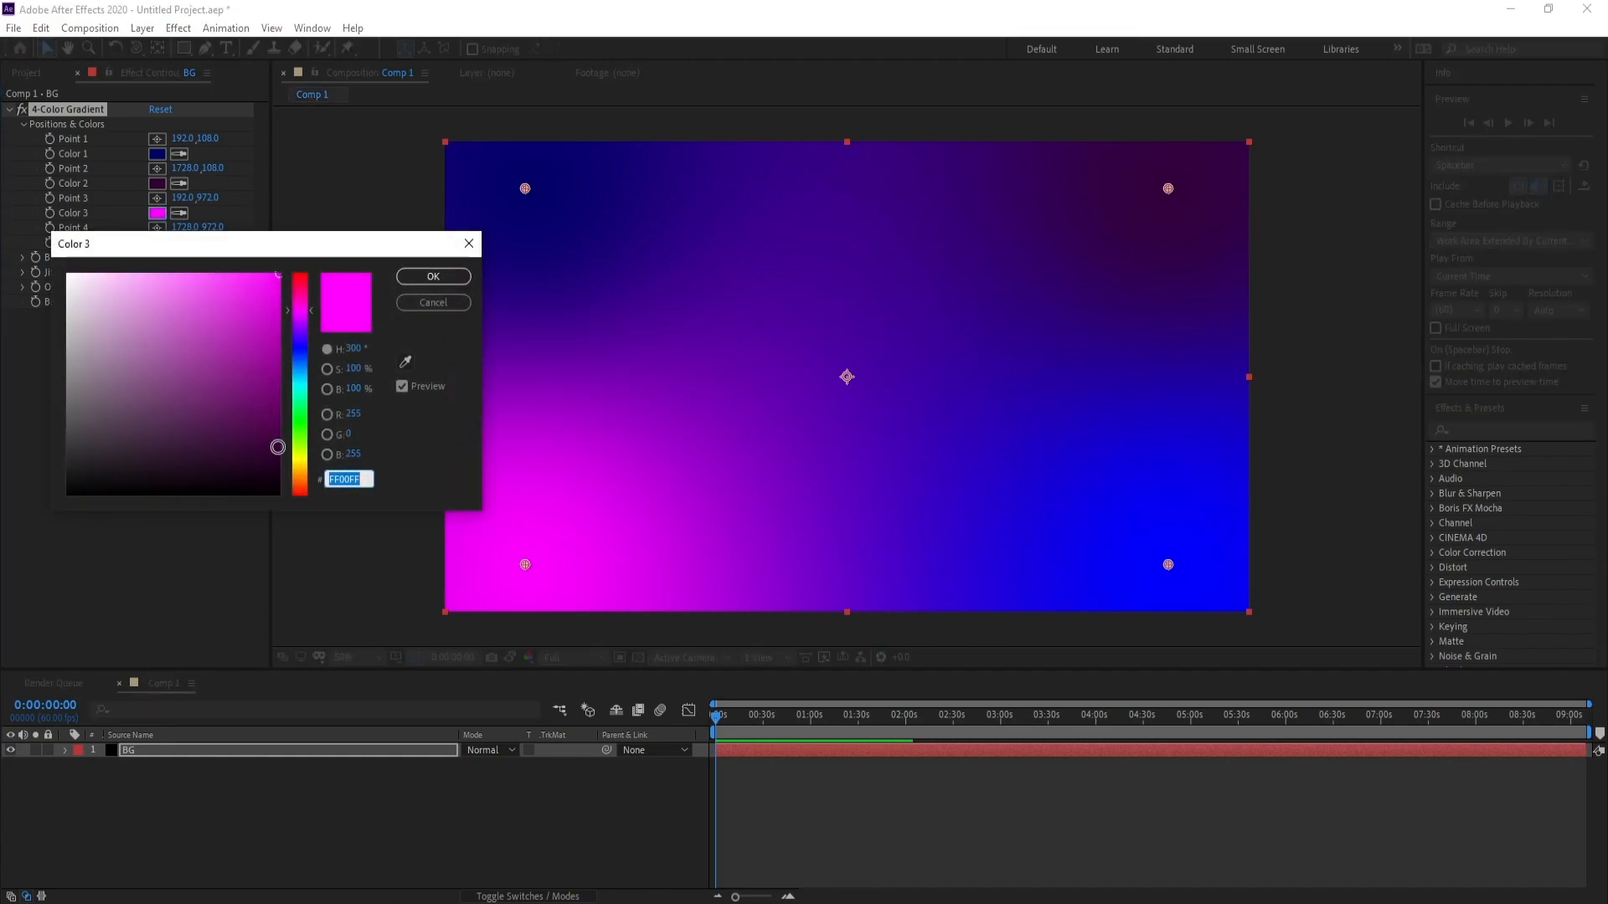
left_click(299, 351)
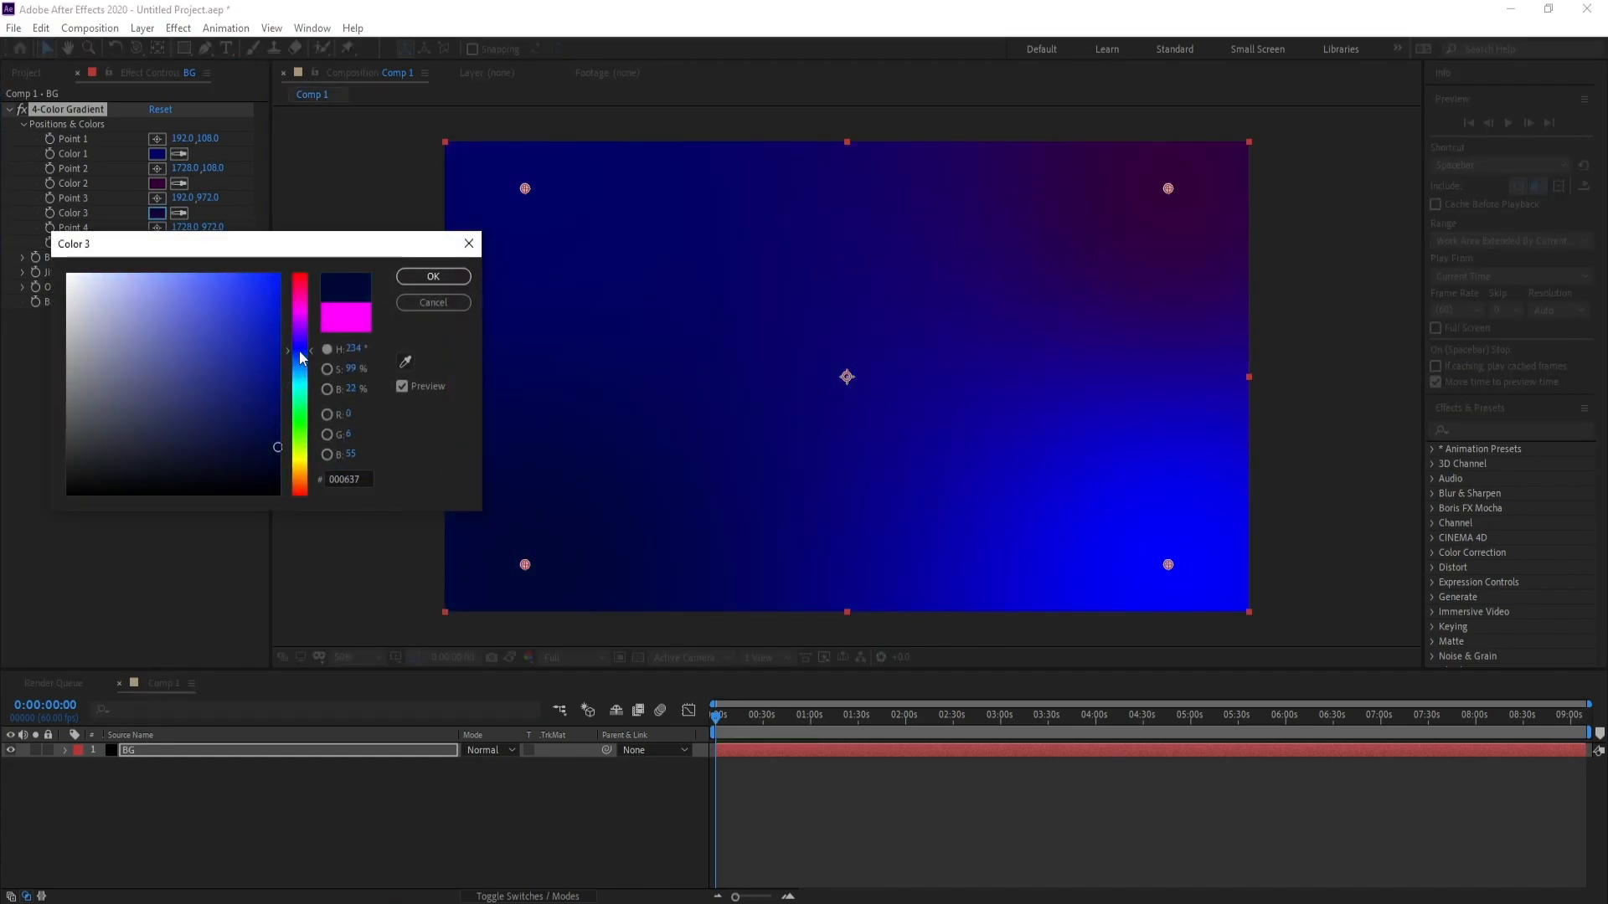
left_click_drag(278, 451, 278, 414)
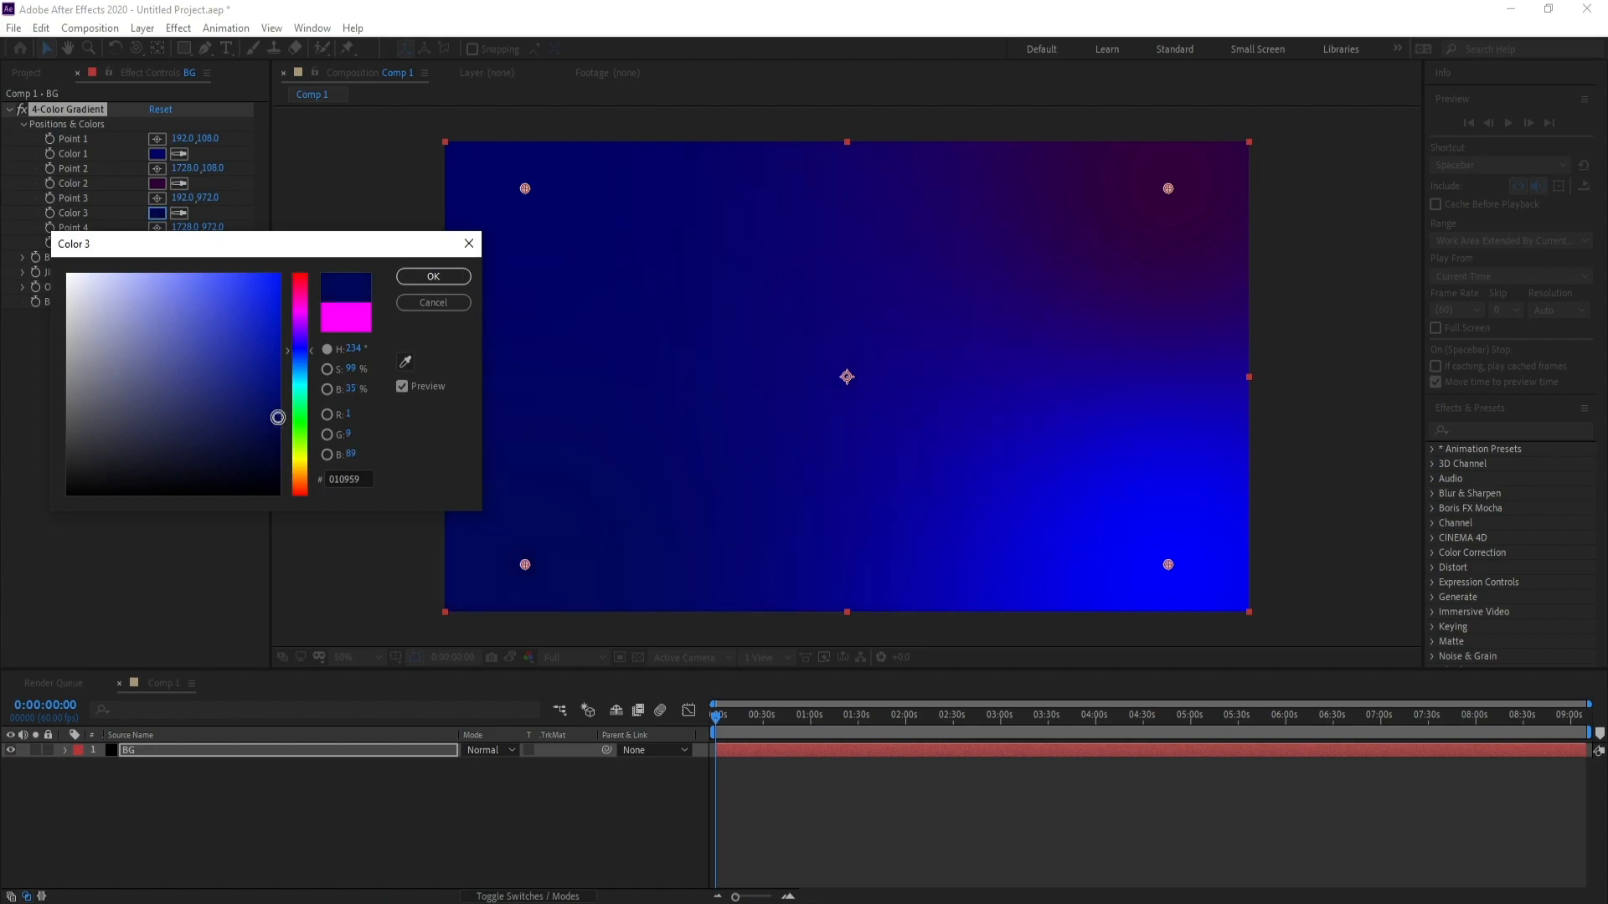
left_click(301, 316)
left_click_drag(304, 322, 306, 330)
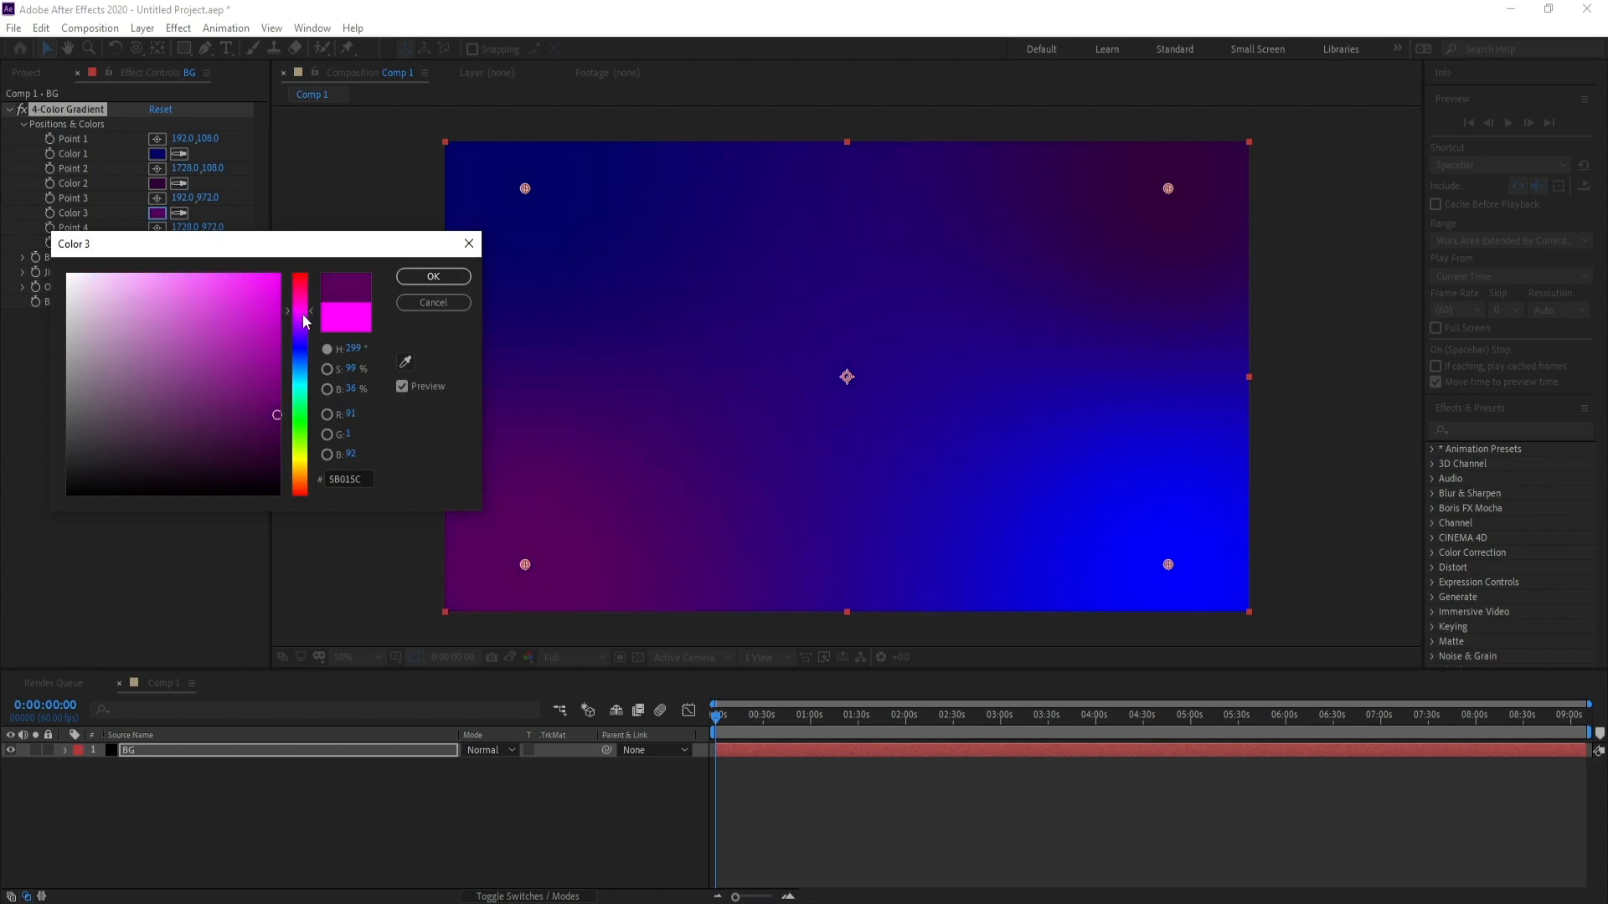
left_click(274, 436)
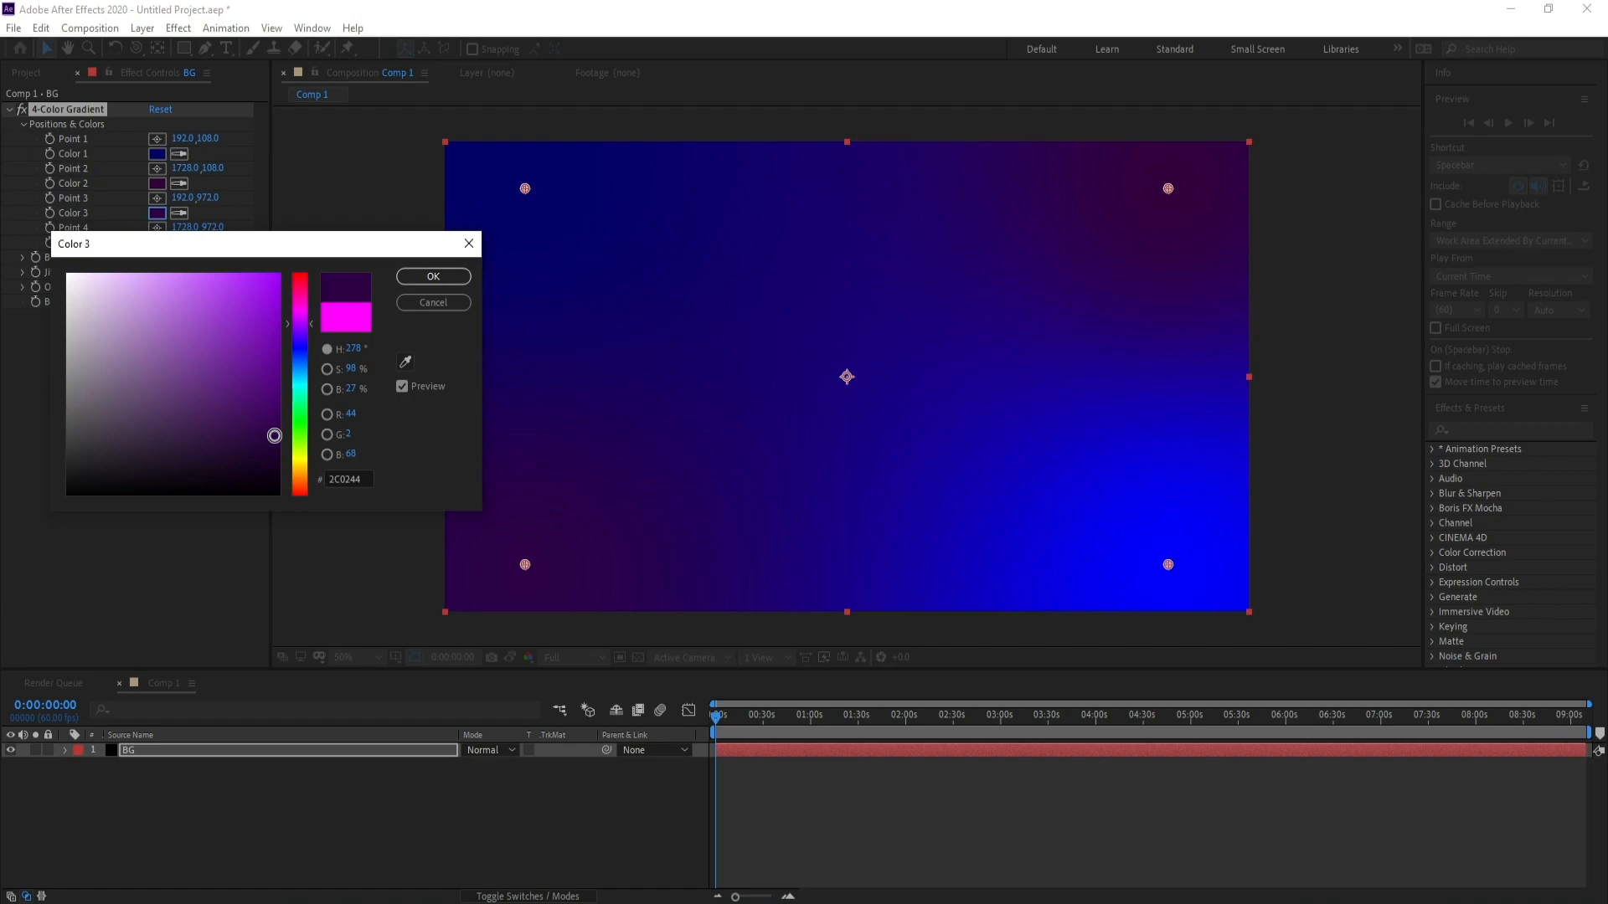
left_click(433, 289)
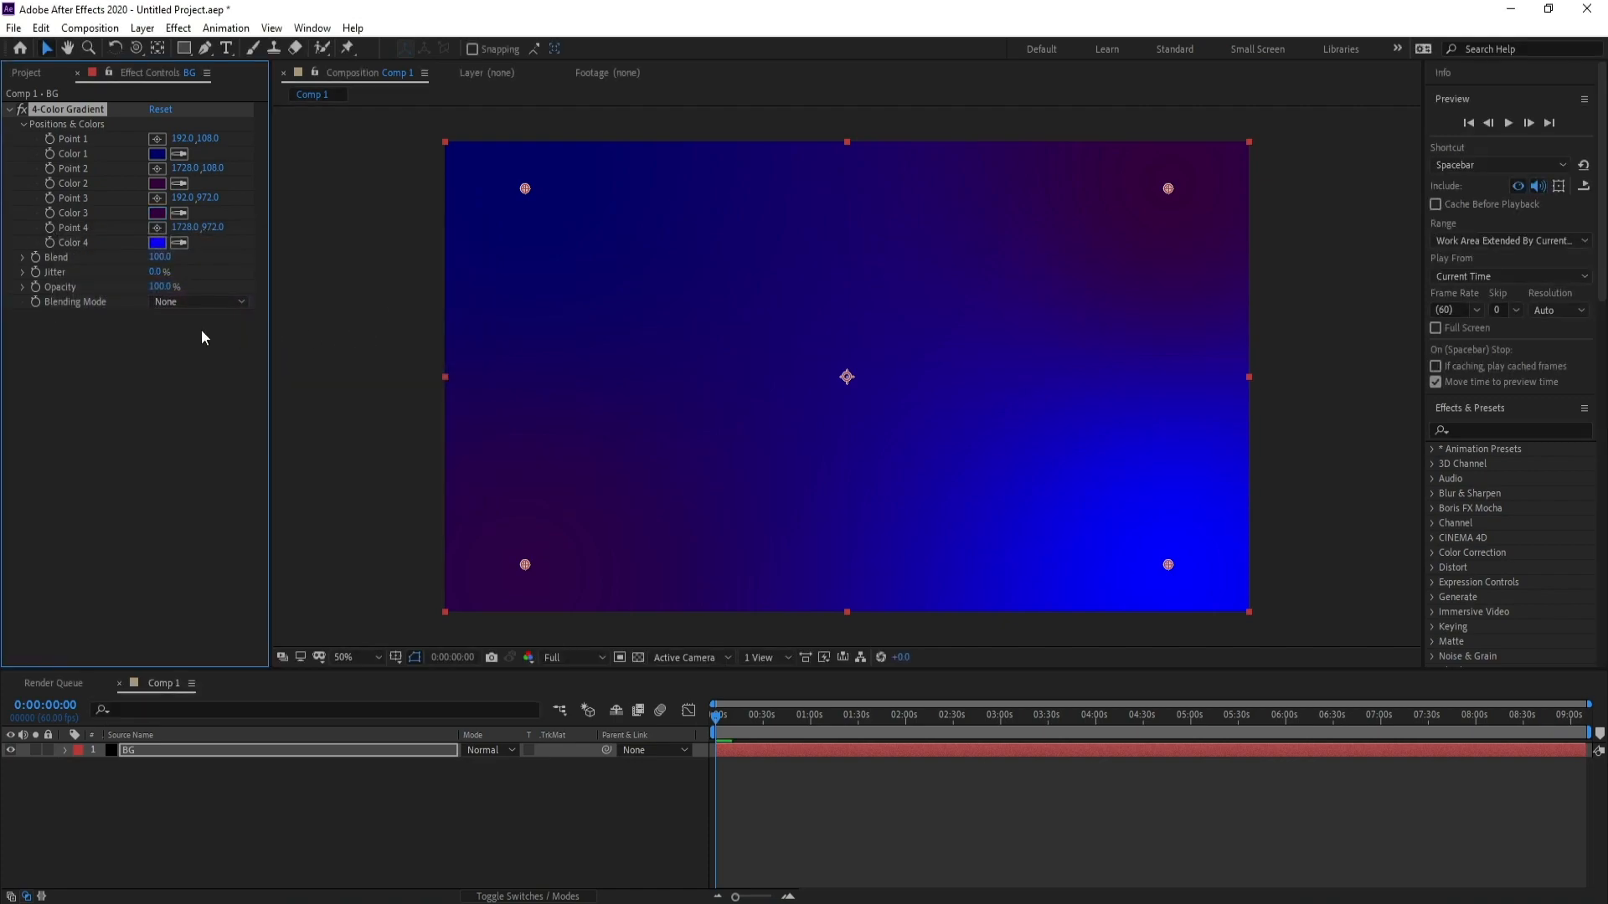
Step: Set the gradient's Color 4 to a very dark navy, 00002B
left_click(157, 242)
left_click(279, 458)
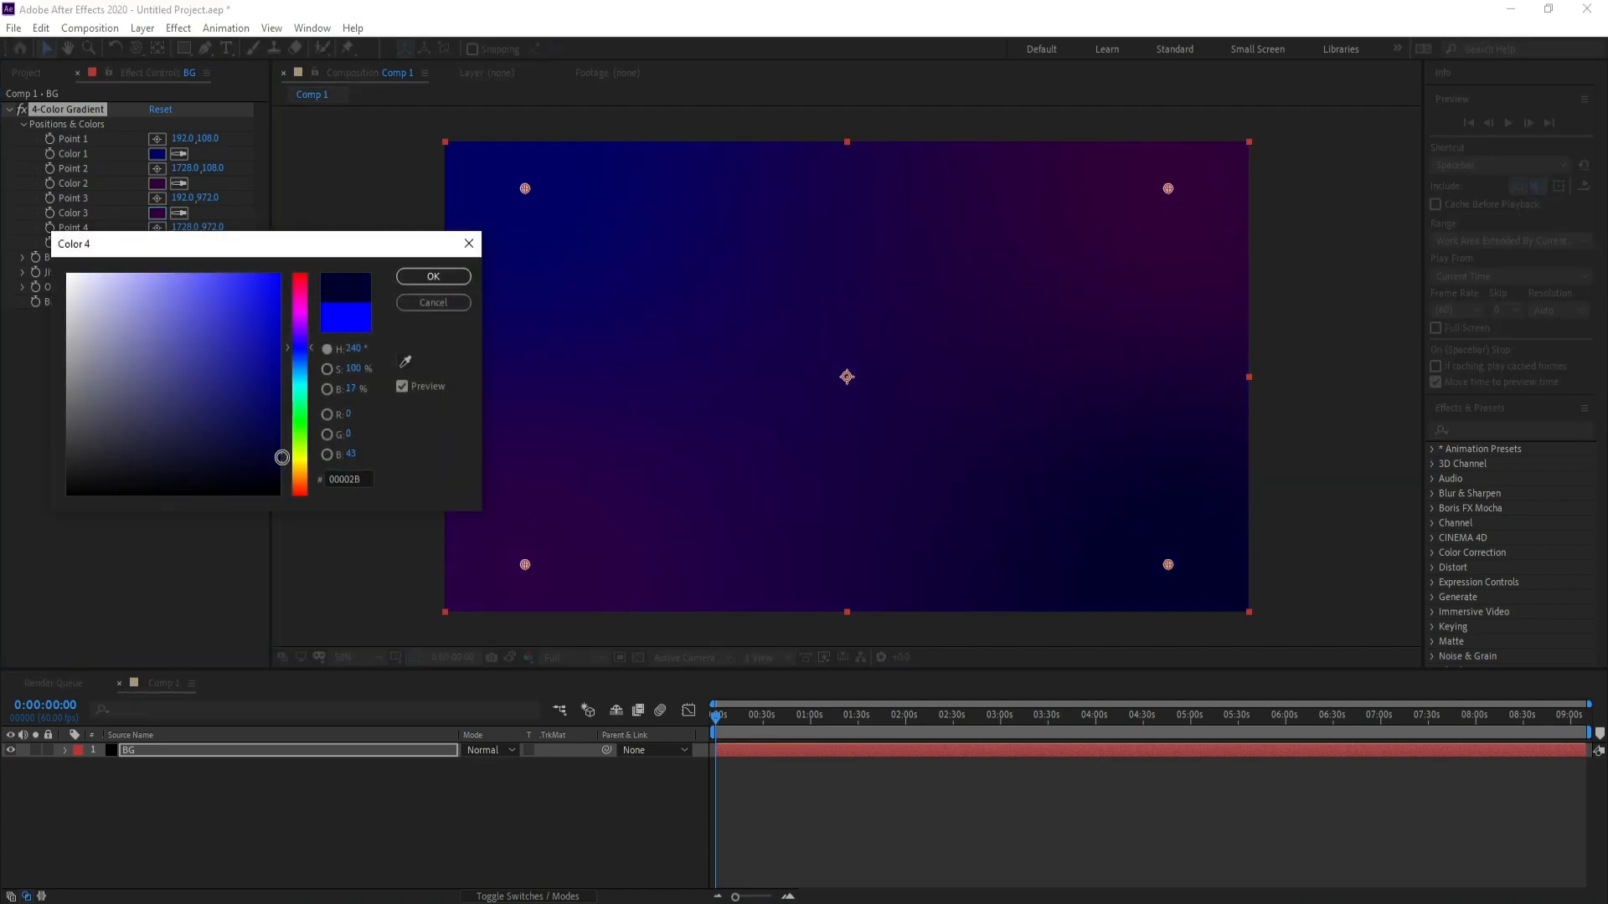
left_click(426, 277)
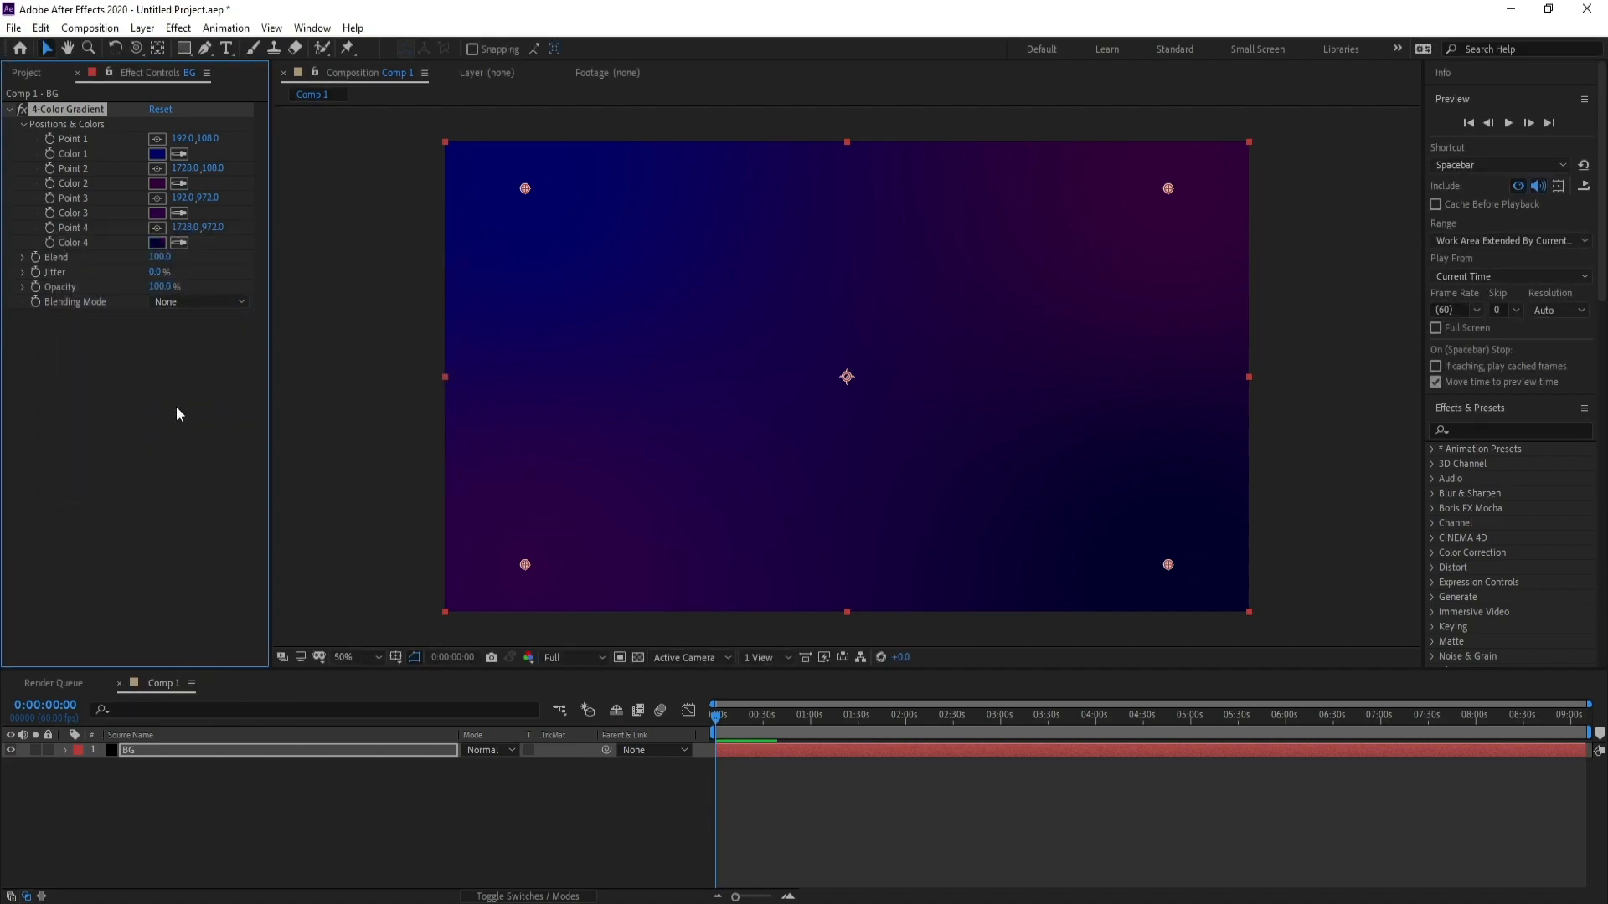
Step: Add a Curves effect to the BG layer with a gentle S-curve on the RGB channel, and collapse both effects
left_click(183, 31)
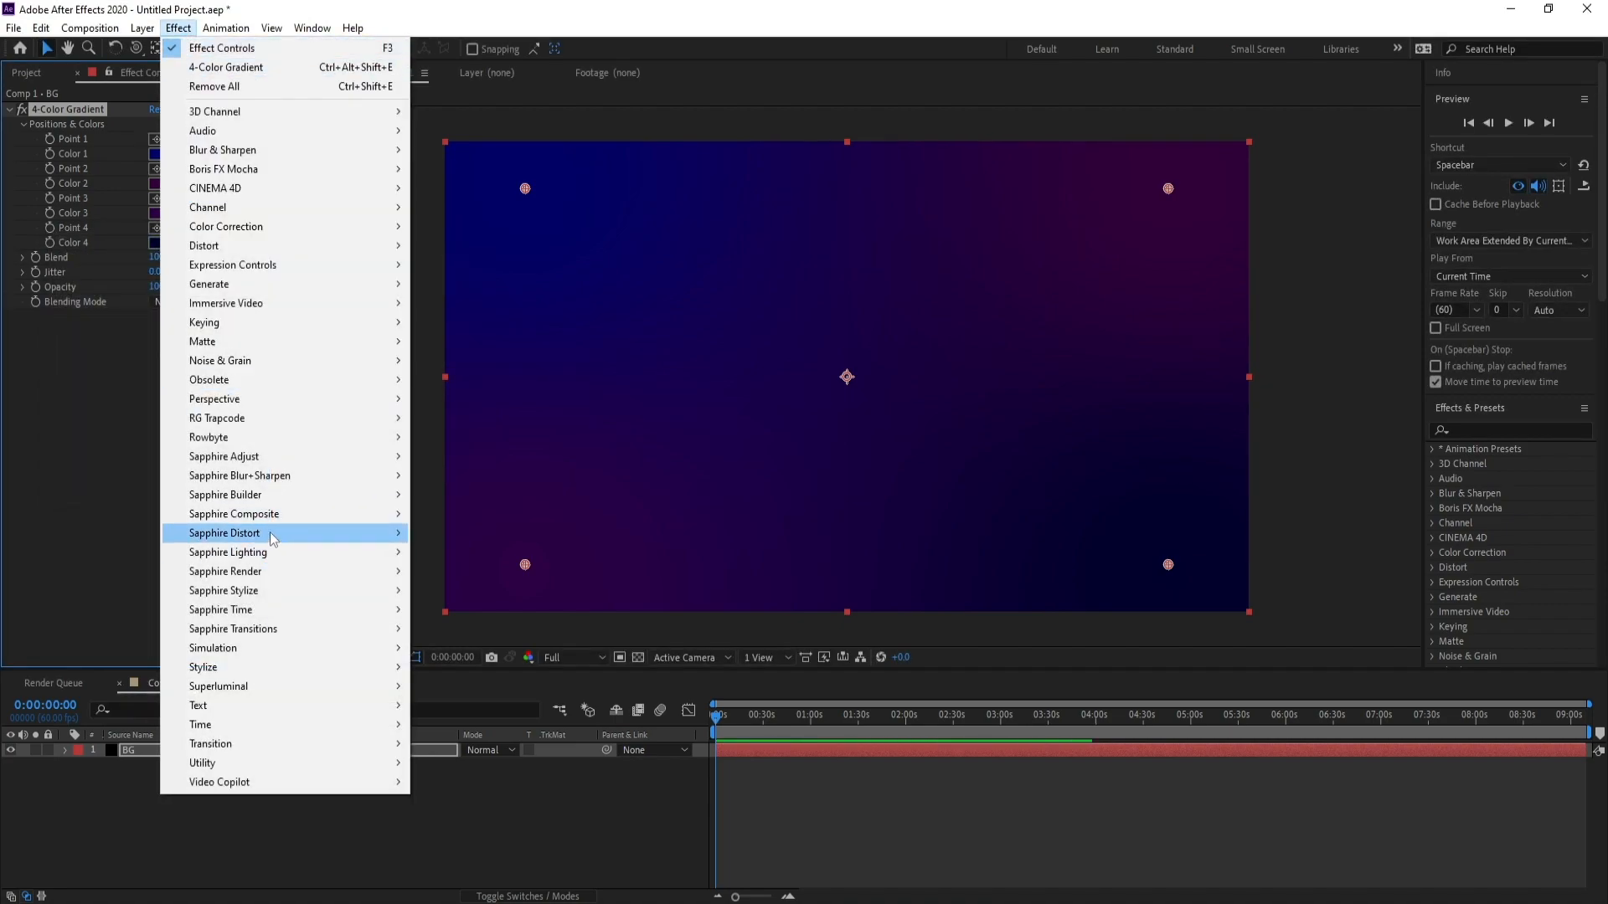
mouse_move(303, 231)
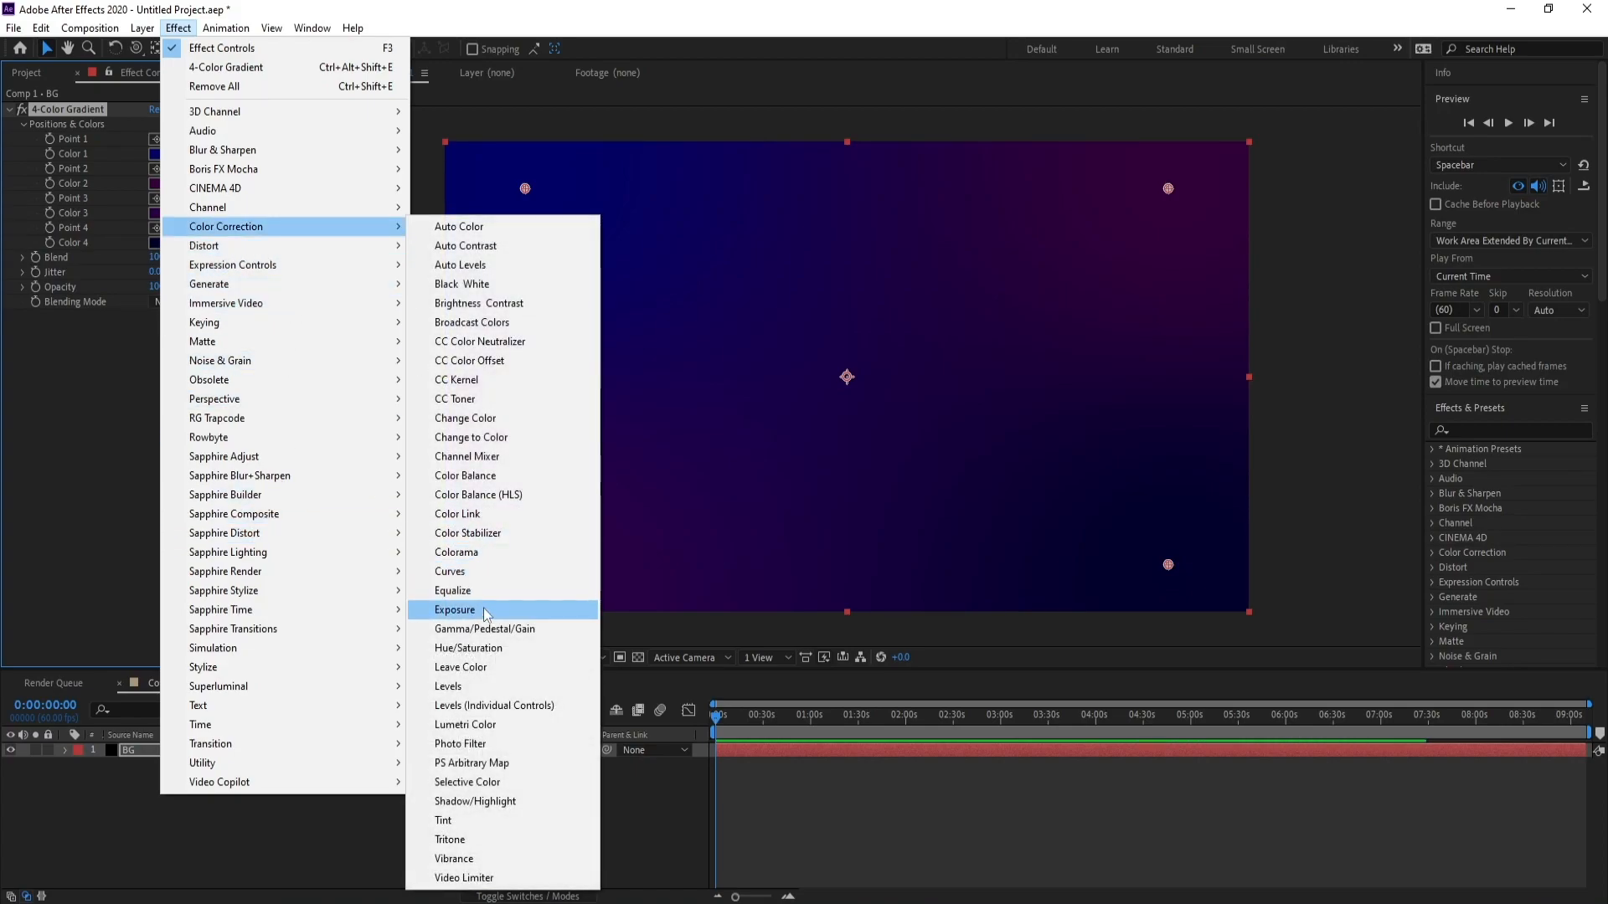
left_click(482, 574)
left_click(174, 457)
left_click_drag(108, 519, 106, 545)
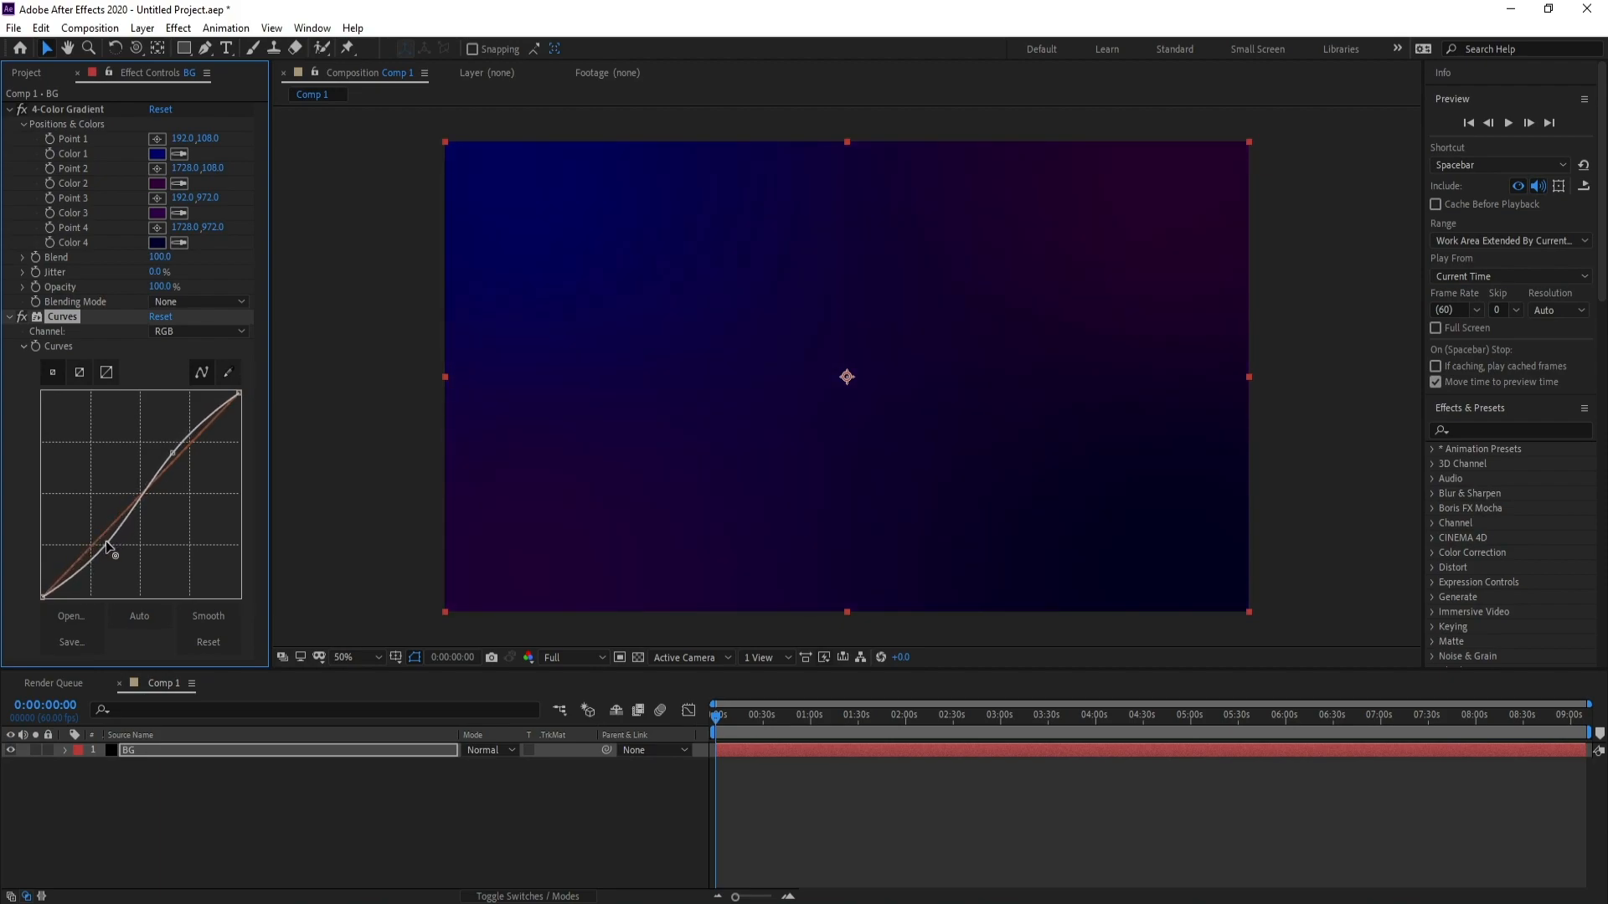
left_click(8, 319)
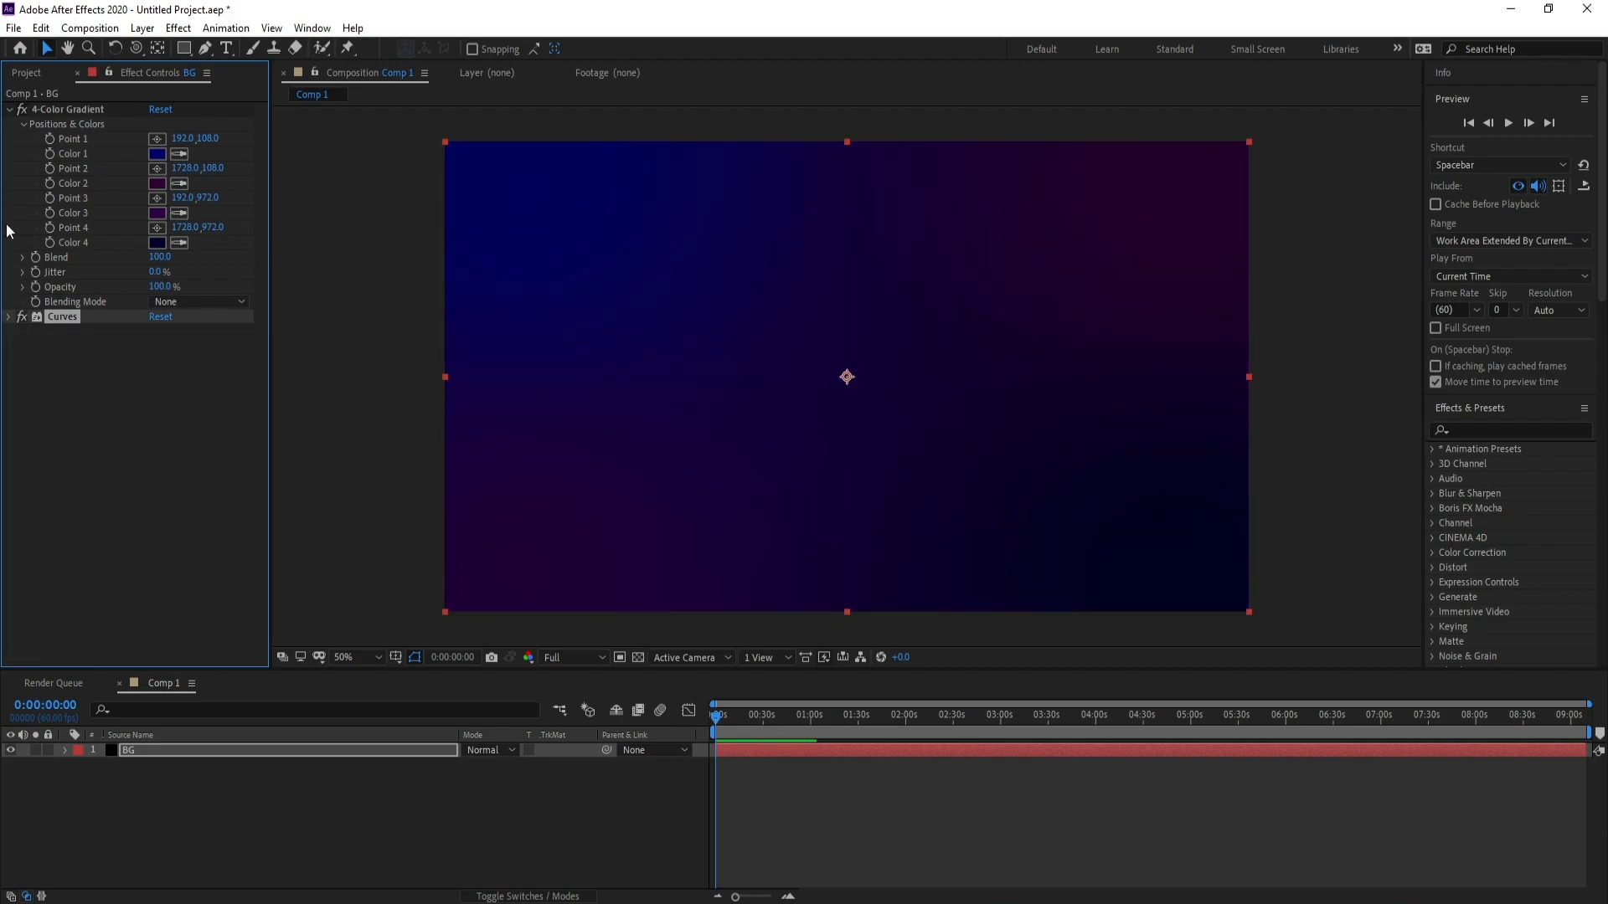
left_click(8, 109)
left_click(214, 820)
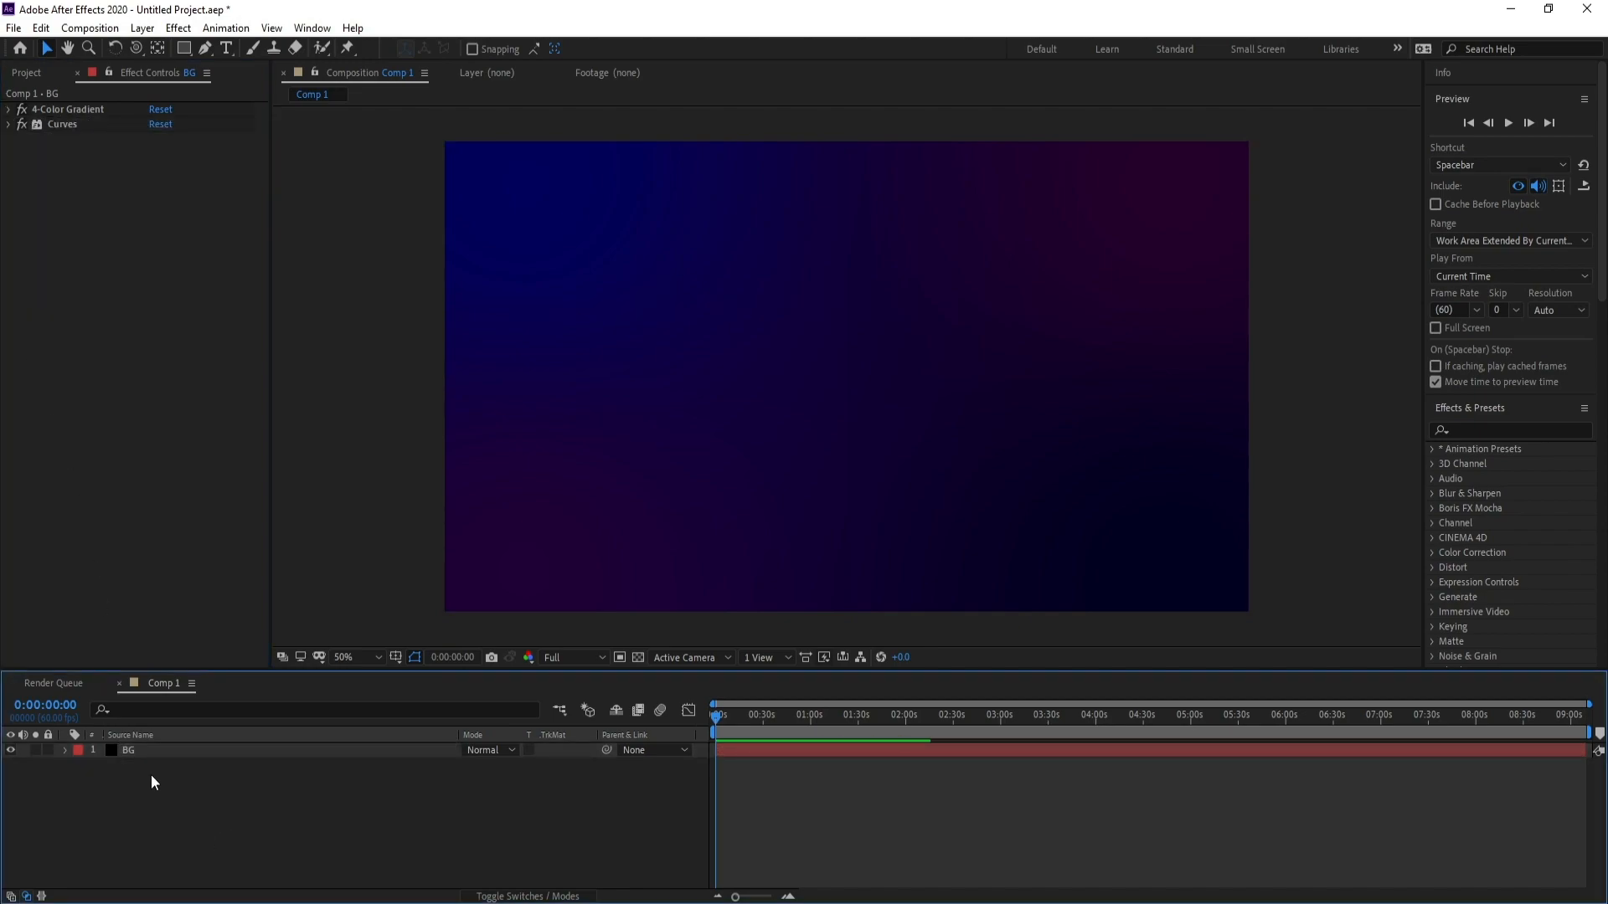
Step: Create a new 1920 x 1080 px black solid named Stardust above the BG layer
double_click(154, 752)
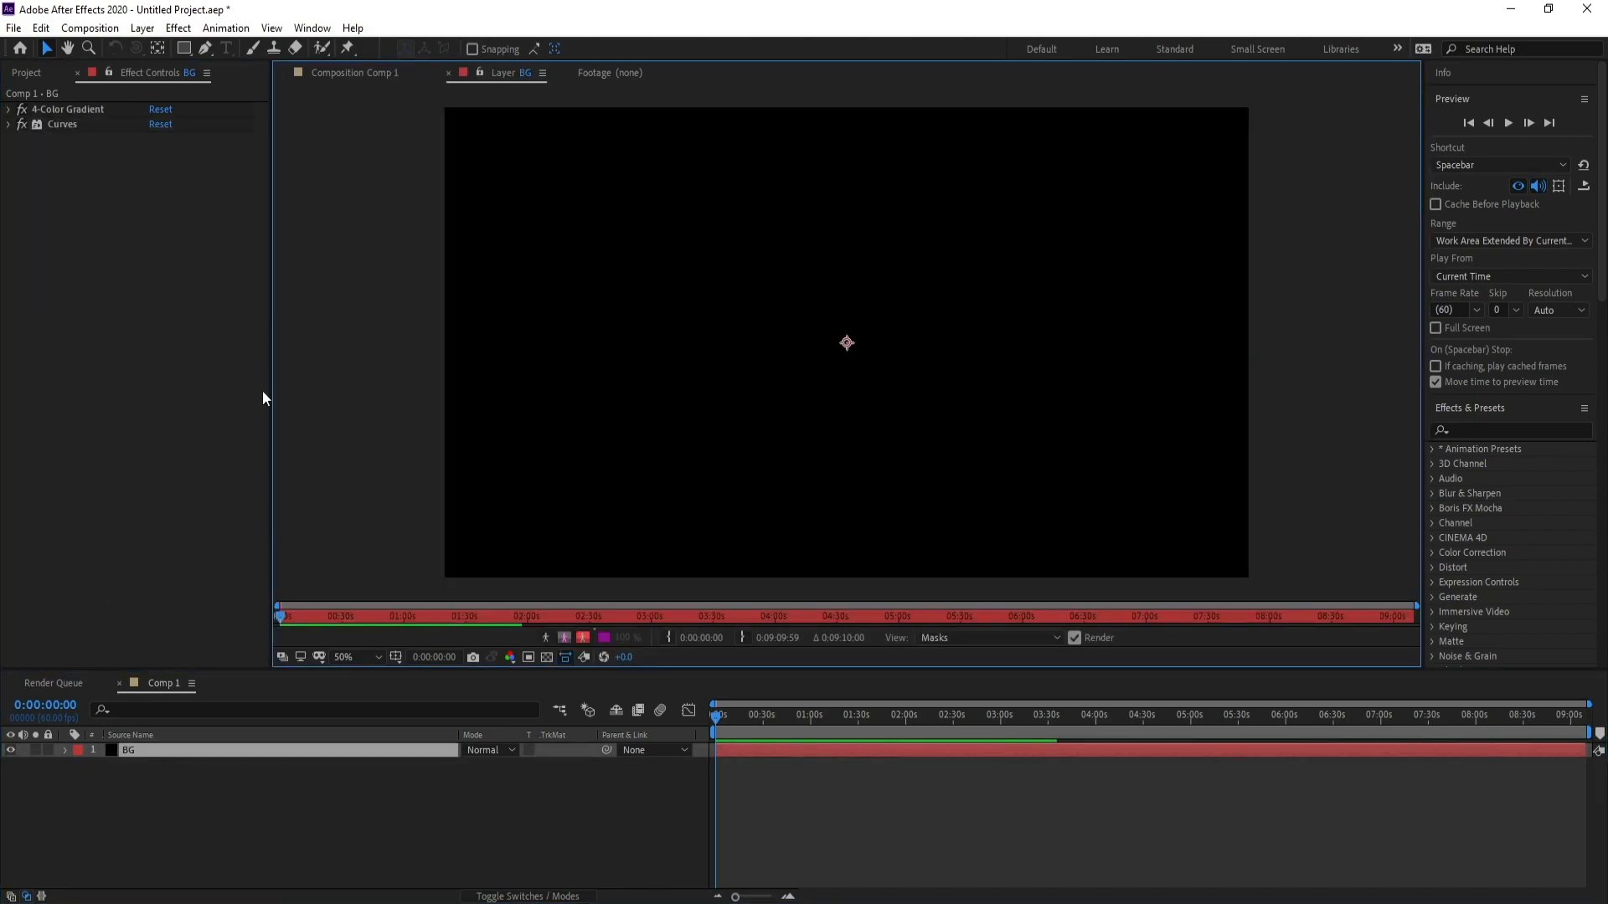
left_click(393, 72)
left_click(142, 28)
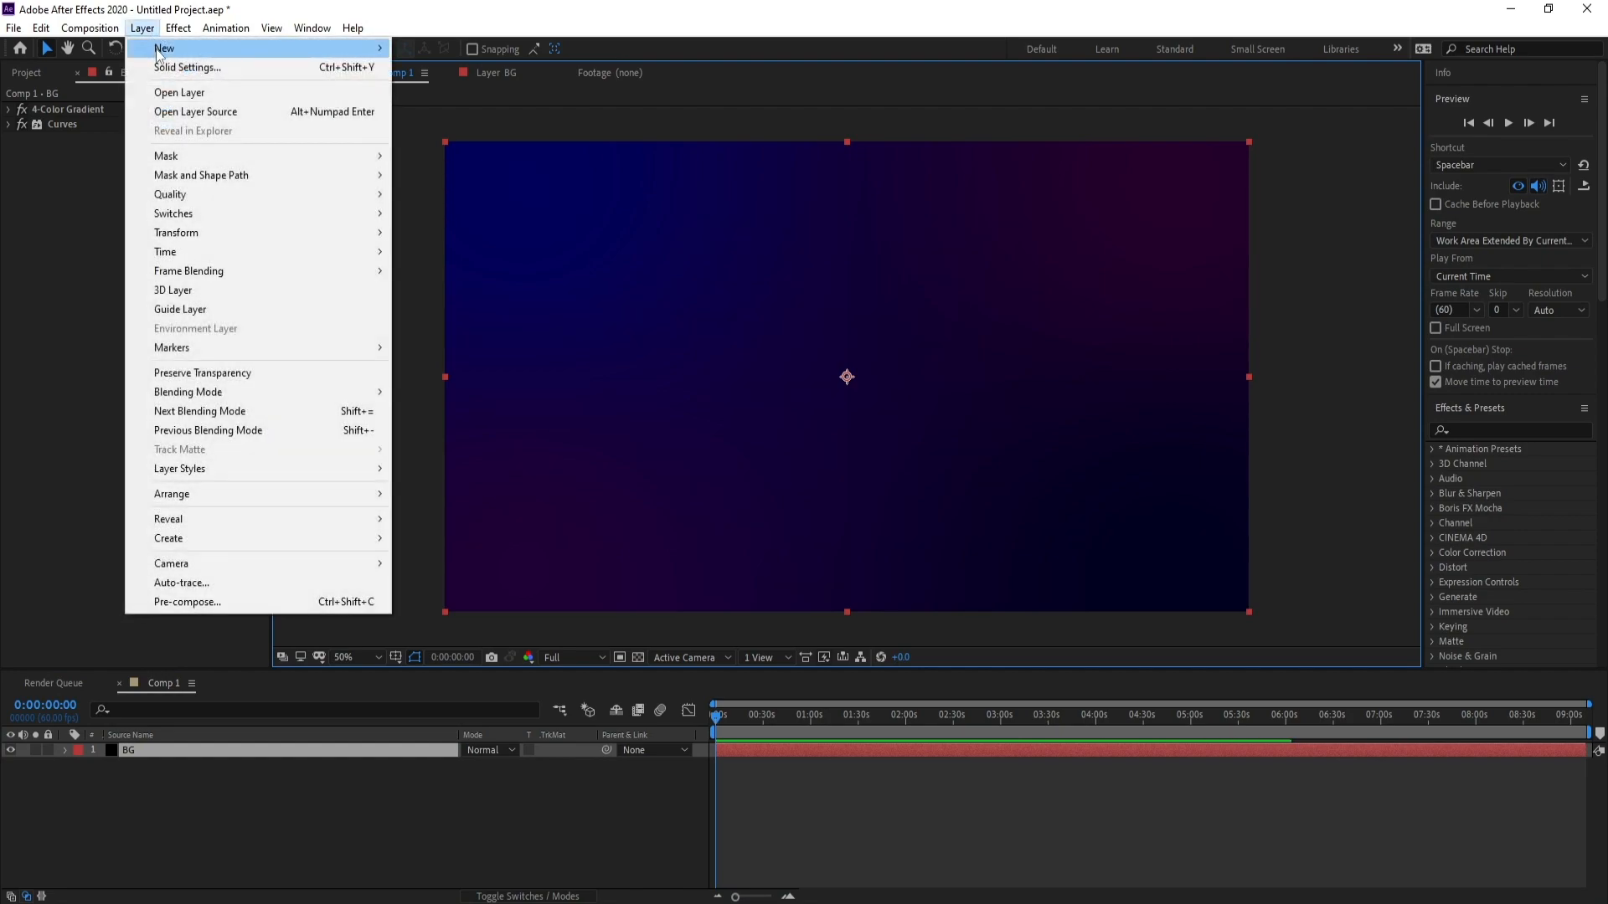
mouse_move(330, 57)
left_click(413, 68)
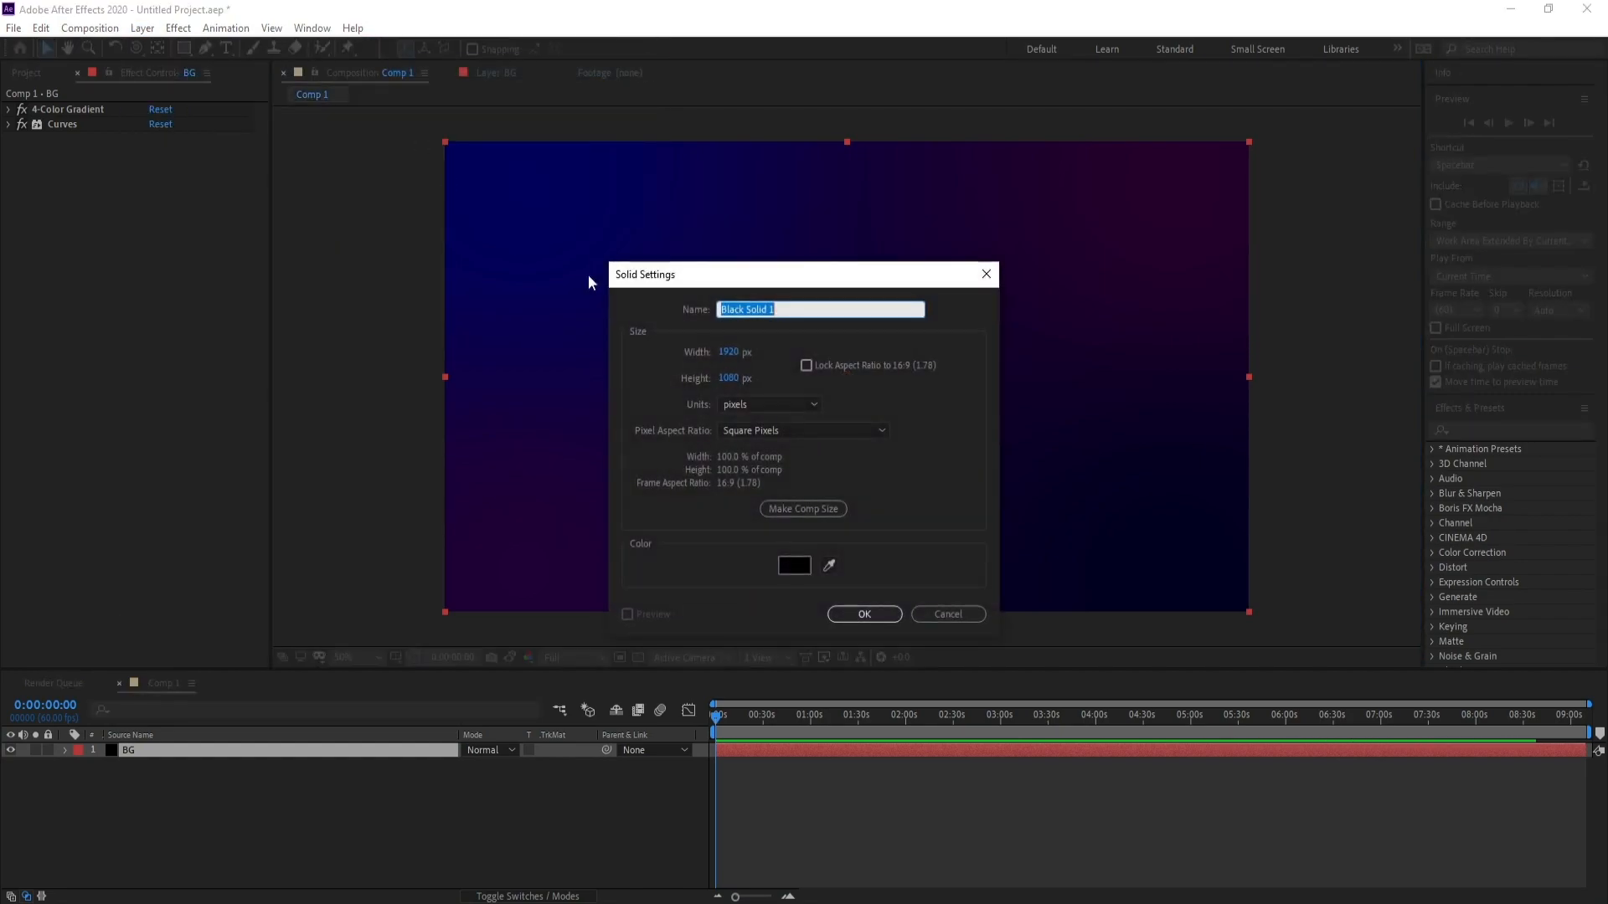
type("D")
key("Return")
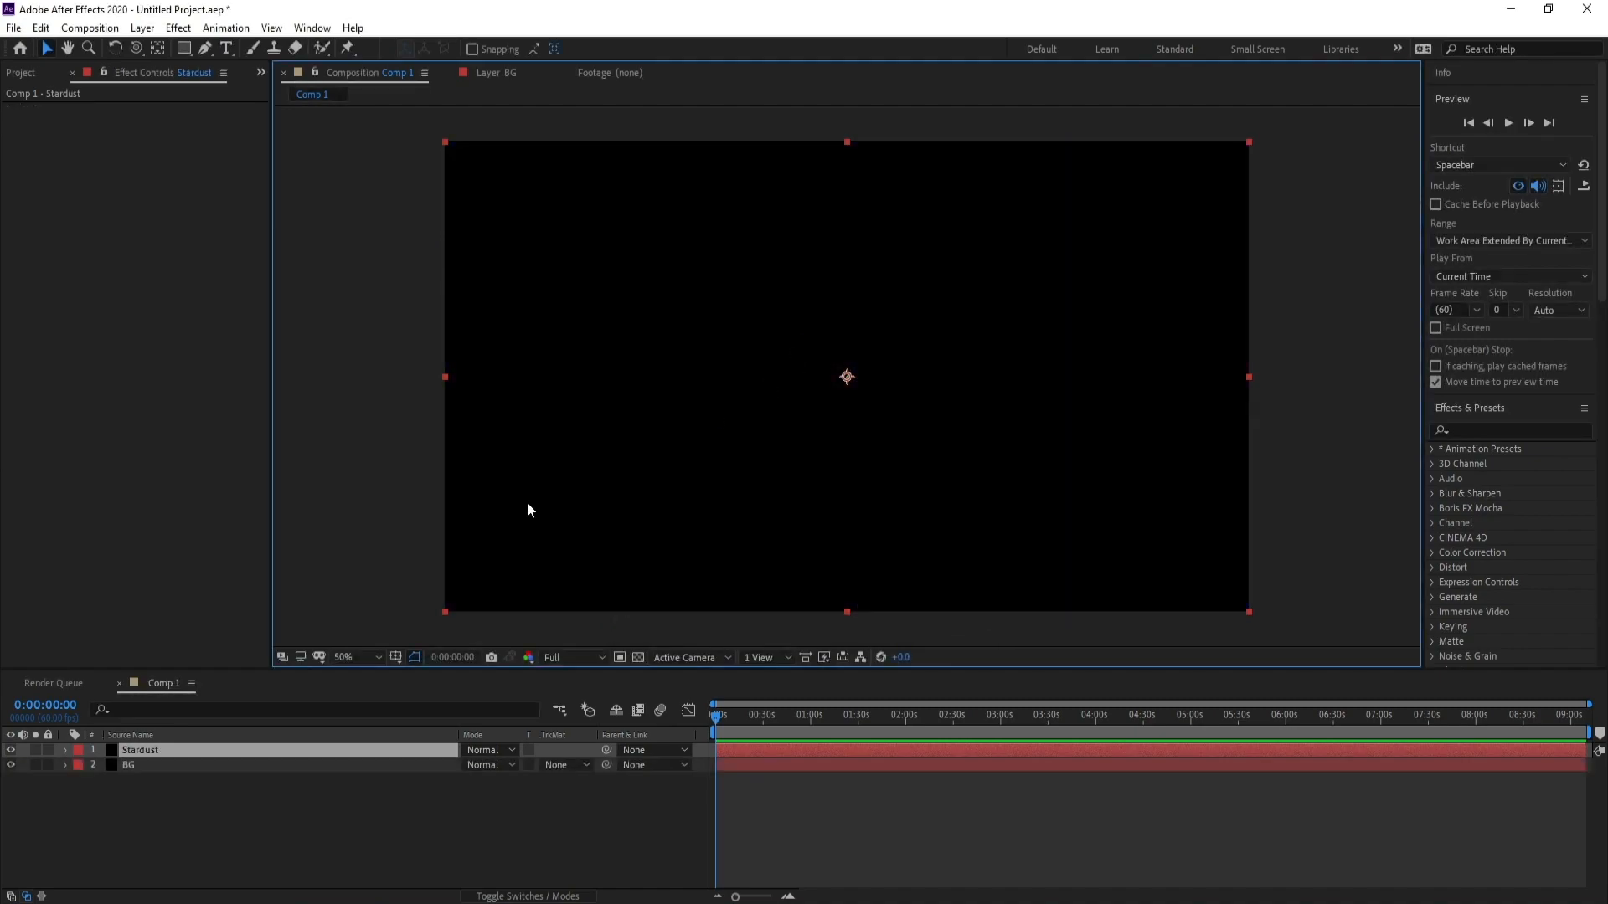
Step: Apply the Superluminal Stardust effect to the Stardust layer and move the current time to about 0:01:49:28
left_click(1497, 430)
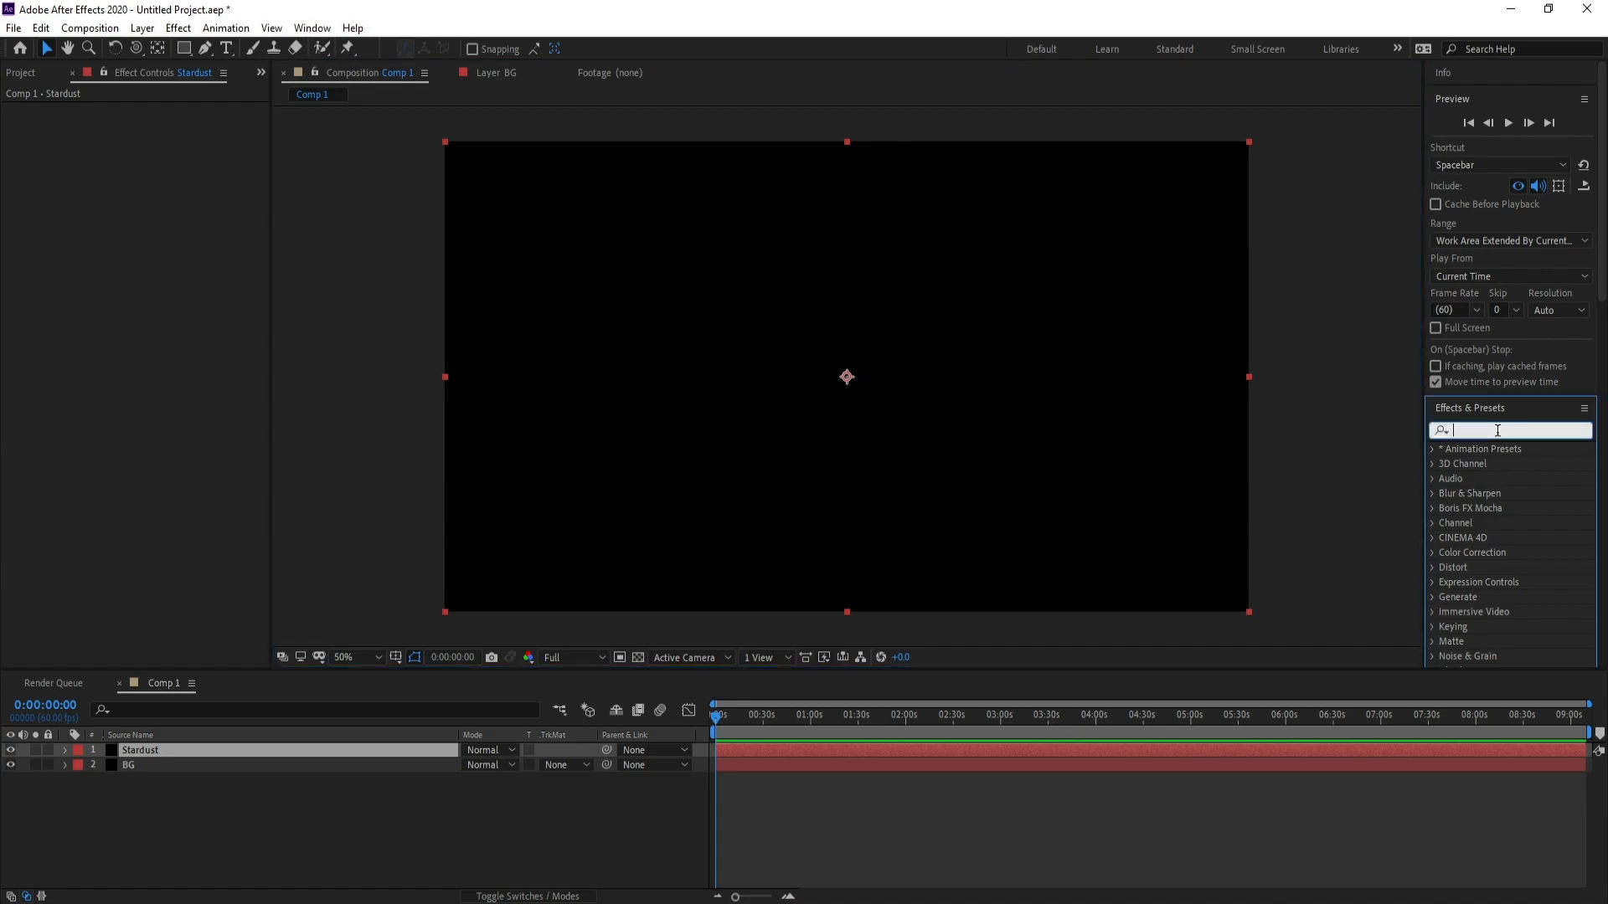
type("sta")
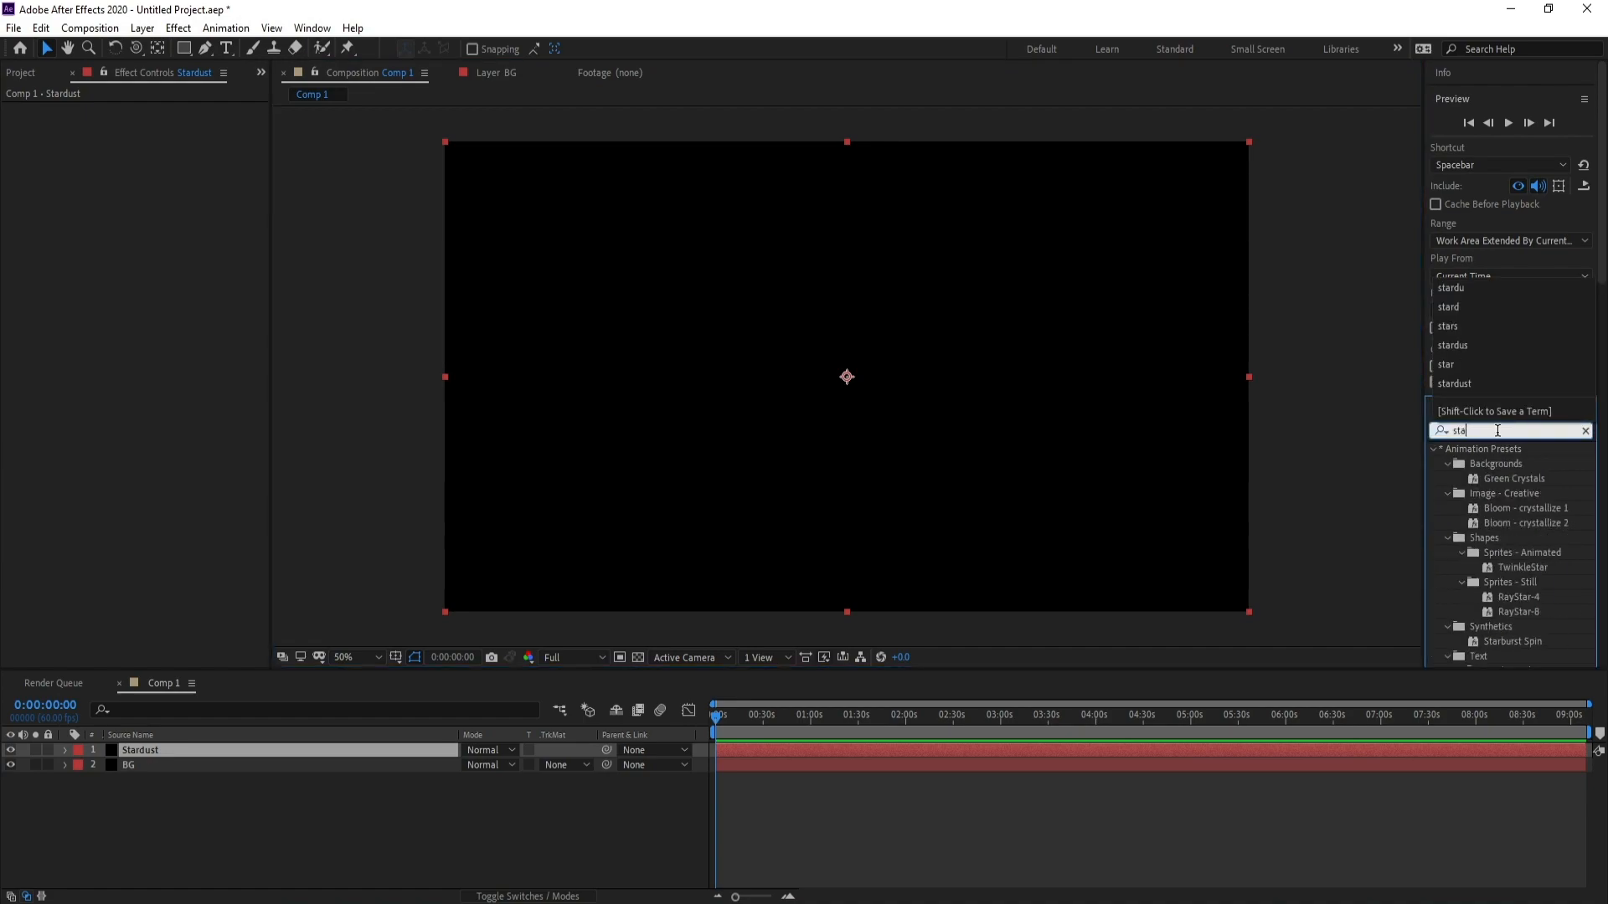
type("rdu")
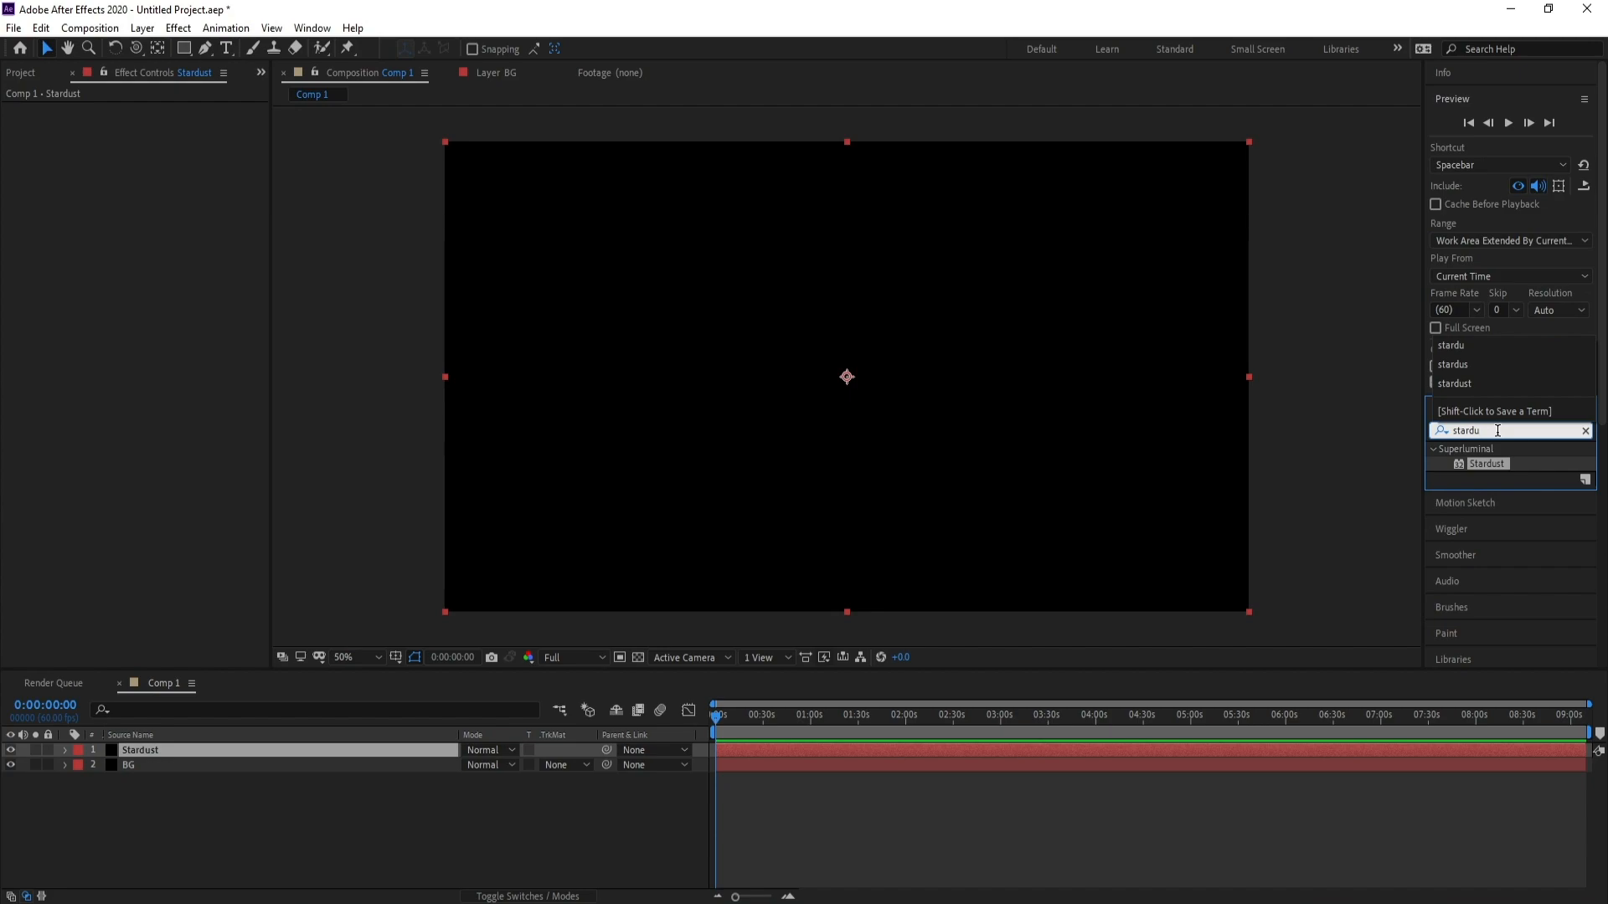
left_click_drag(1486, 466, 168, 752)
left_click_drag(796, 725, 889, 721)
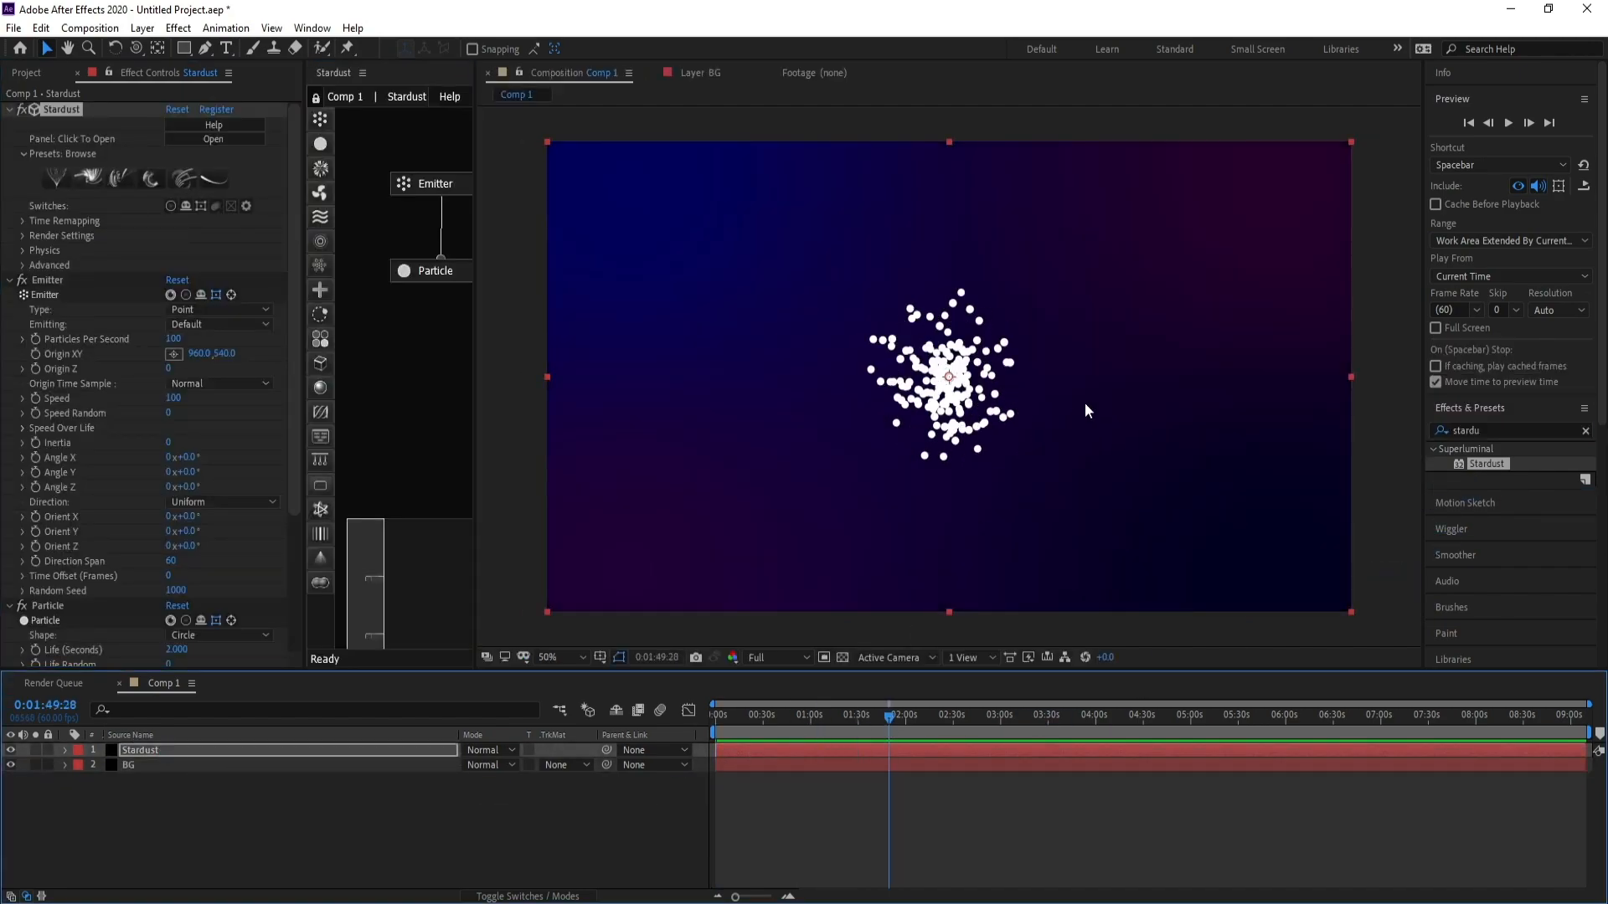
Step: Set the Stardust emitter's type to Box with Size X 1300, Size Y 690 and Size Z 320
left_click(412, 191)
left_click(257, 323)
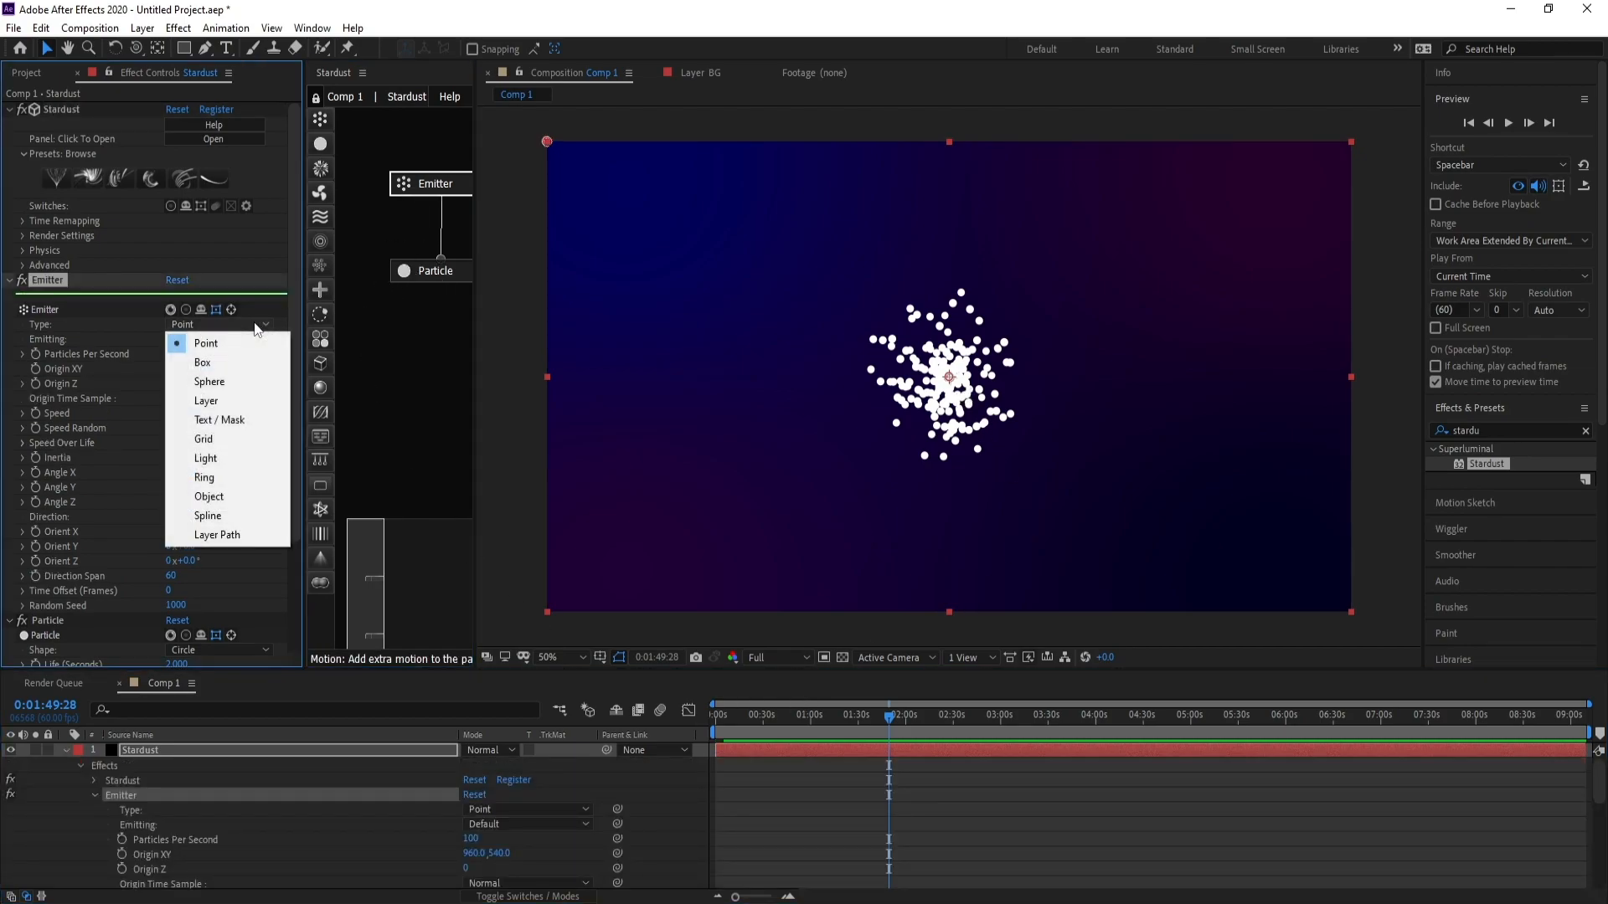
left_click(219, 362)
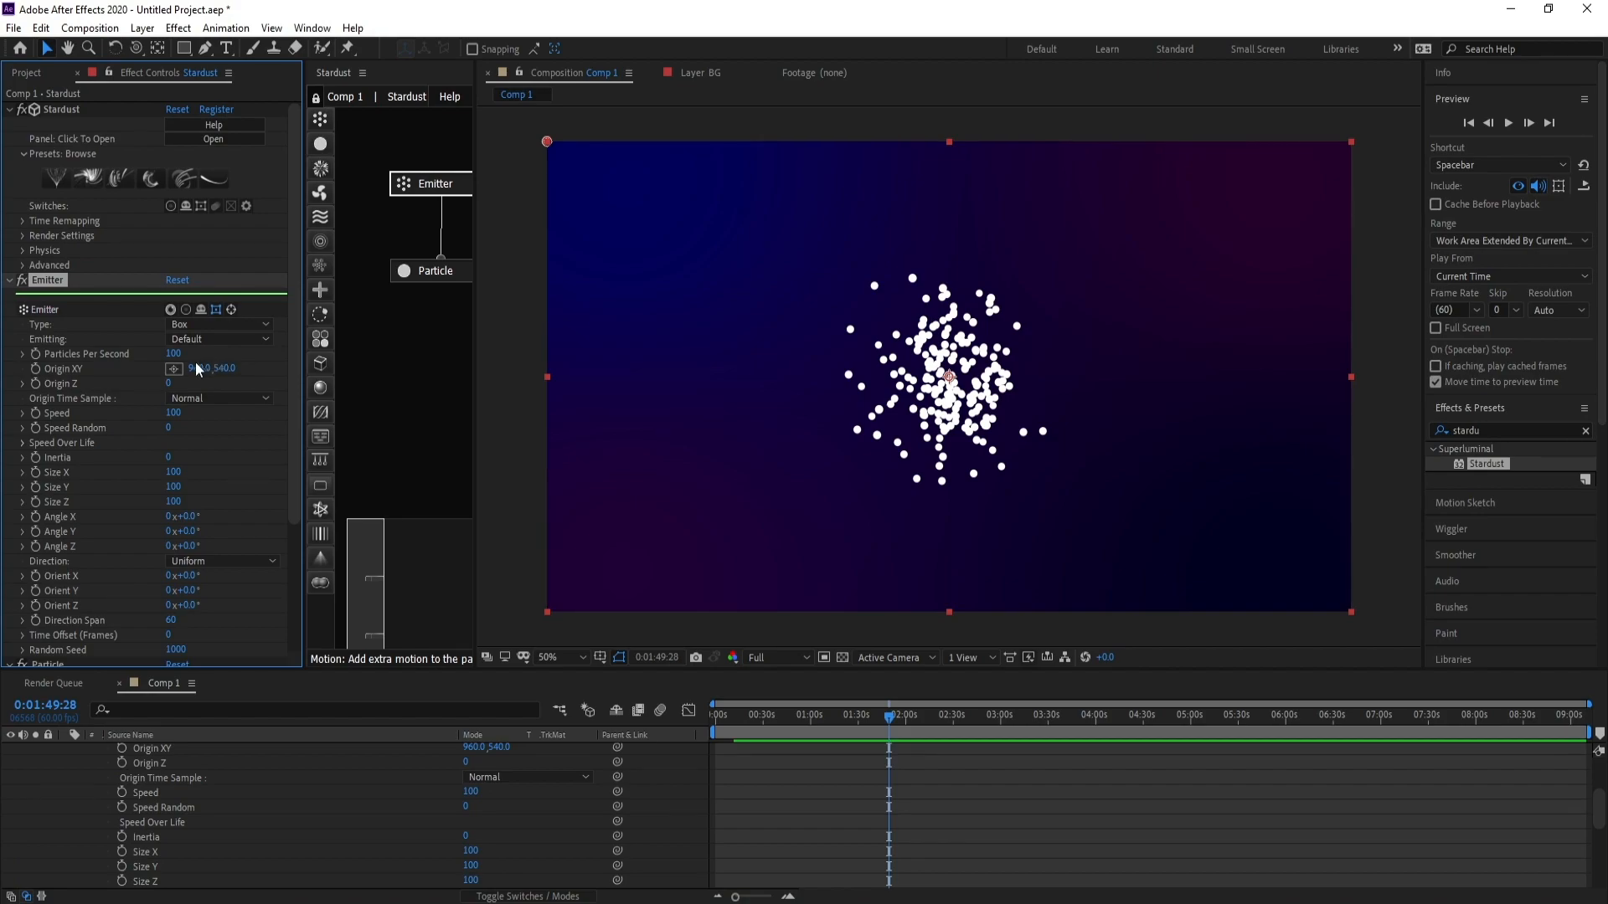
scroll(241, 465, "down", 1)
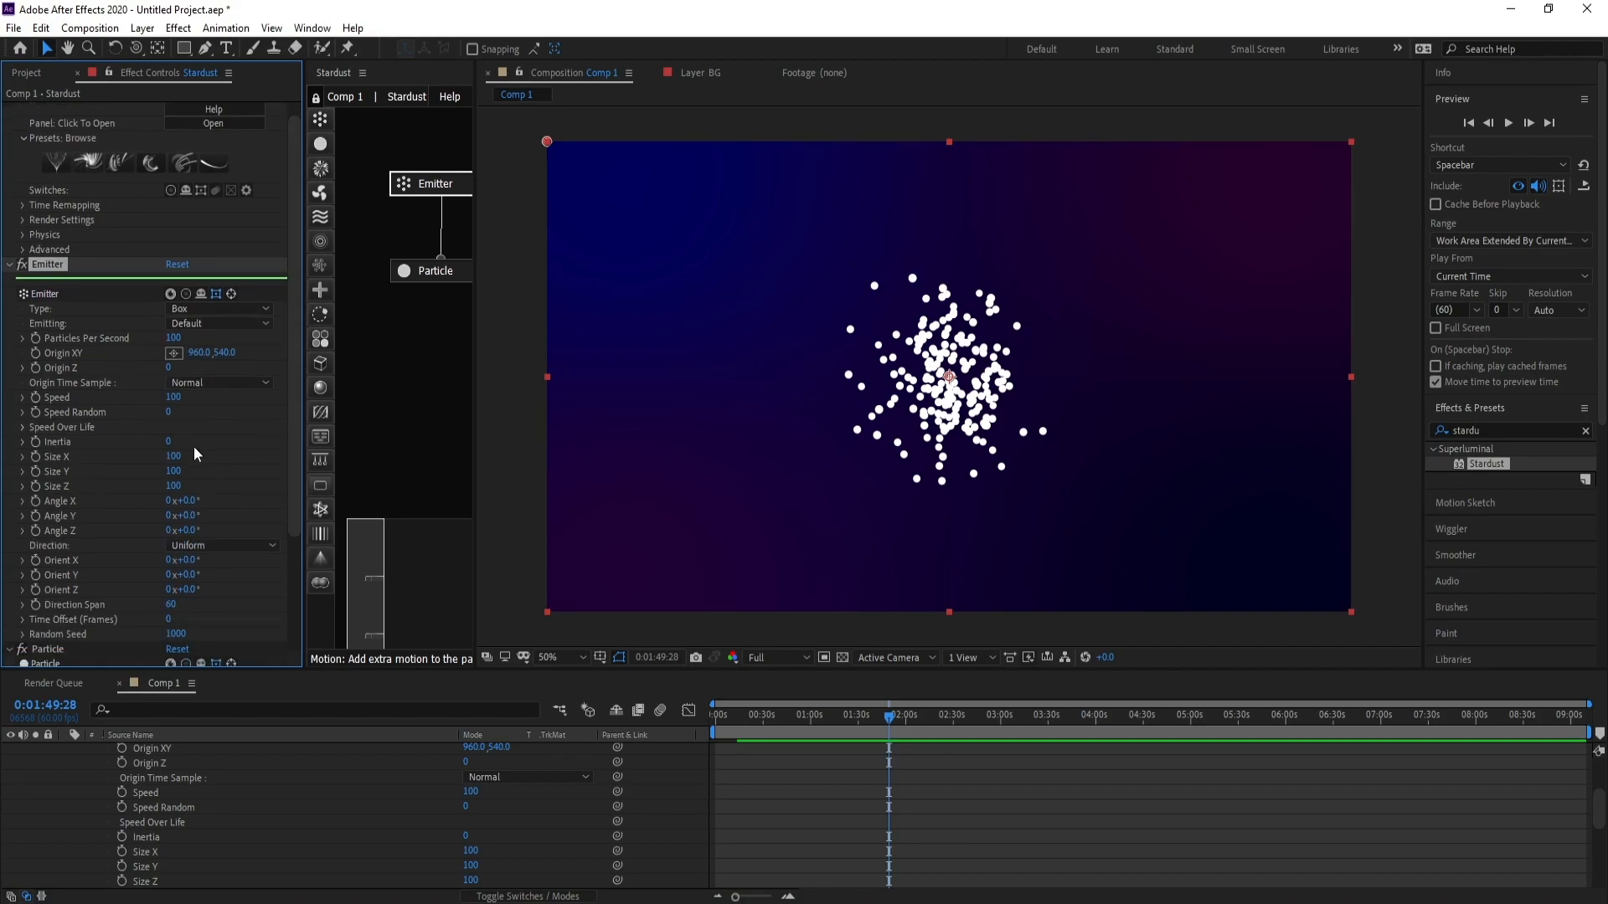
left_click_drag(173, 456, 274, 457)
mouse_move(171, 472)
left_mouse_down()
mouse_move(206, 472)
mouse_move(196, 489)
mouse_move(174, 471)
mouse_move(190, 473)
left_mouse_up()
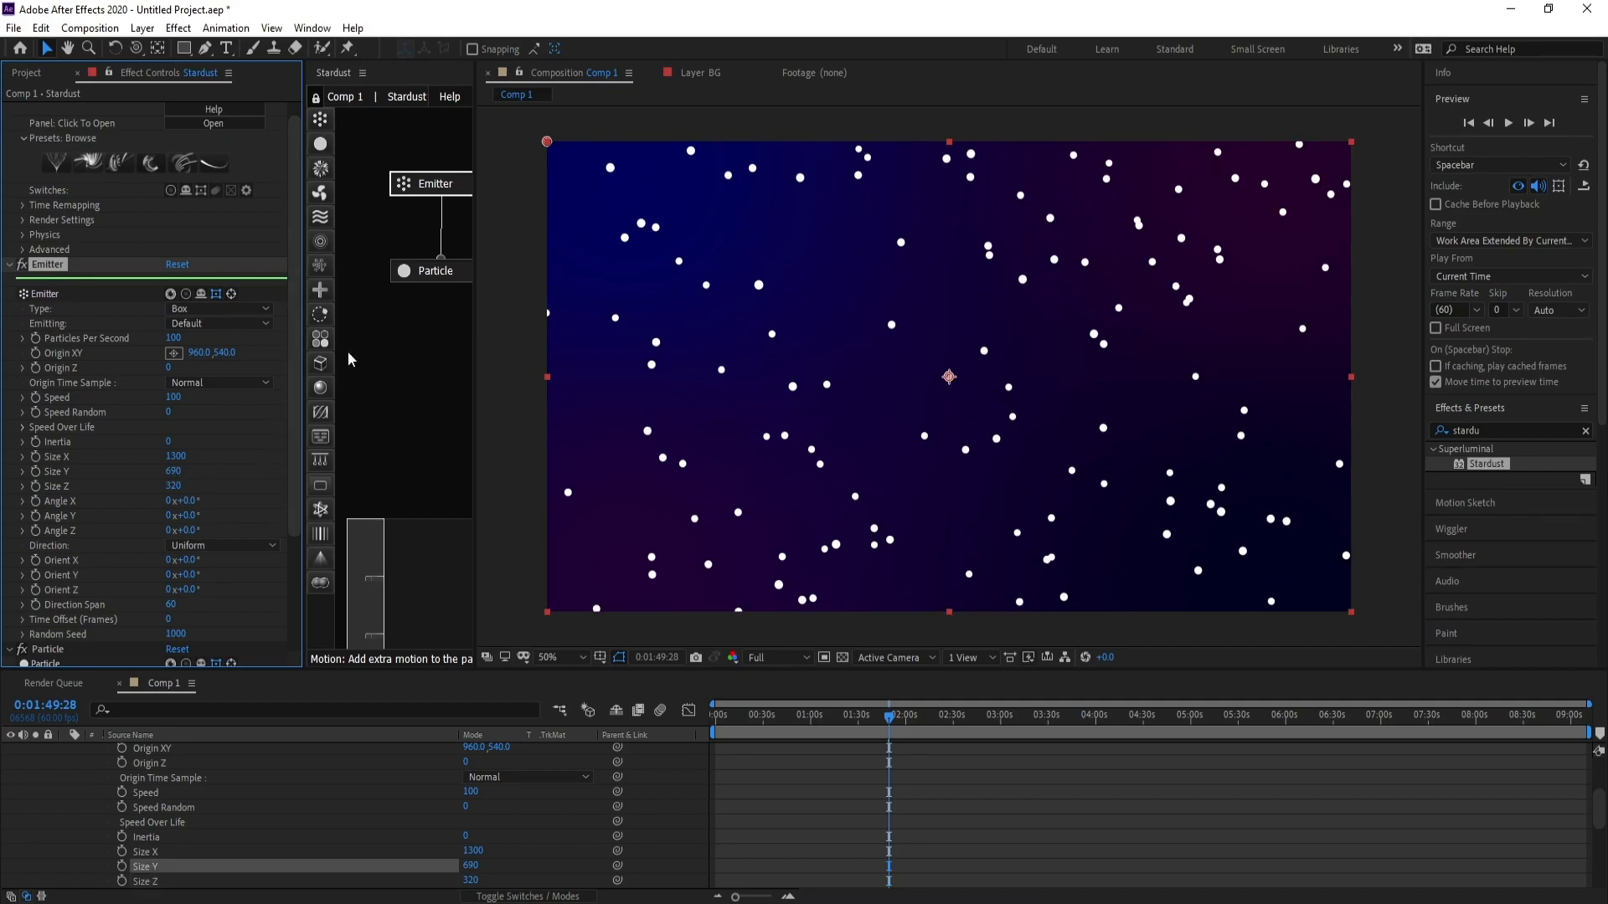
Step: Set the Stardust particle's size to 1 pixel with a Size Random of 60
left_click(420, 278)
scroll(290, 414, "down", 2)
left_click_drag(290, 414, 294, 501)
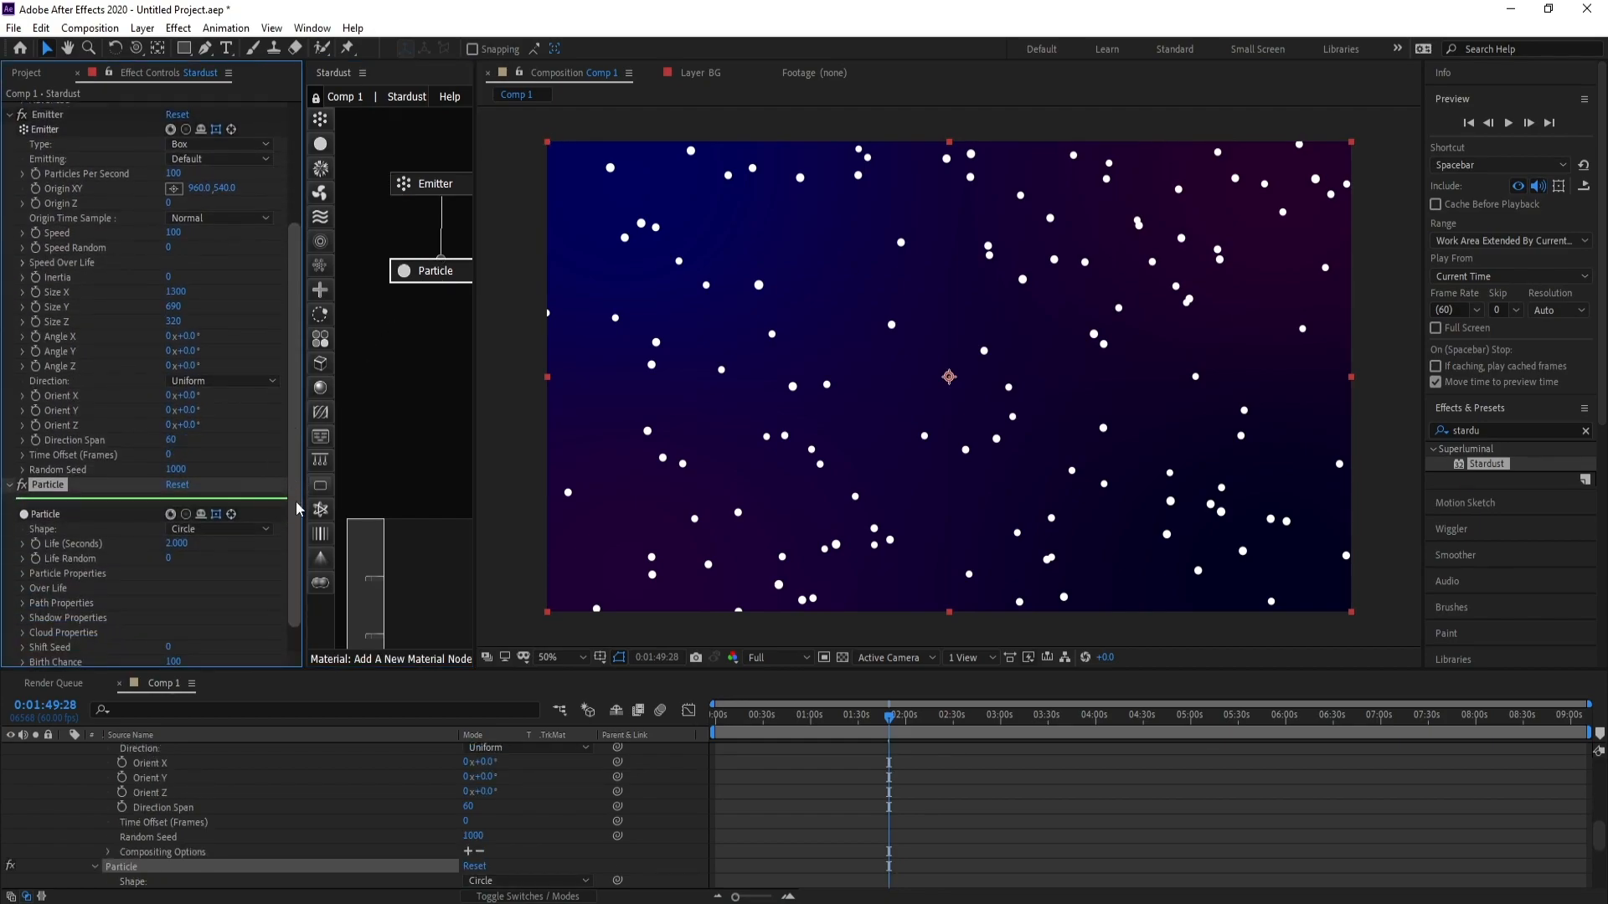
left_click(21, 567)
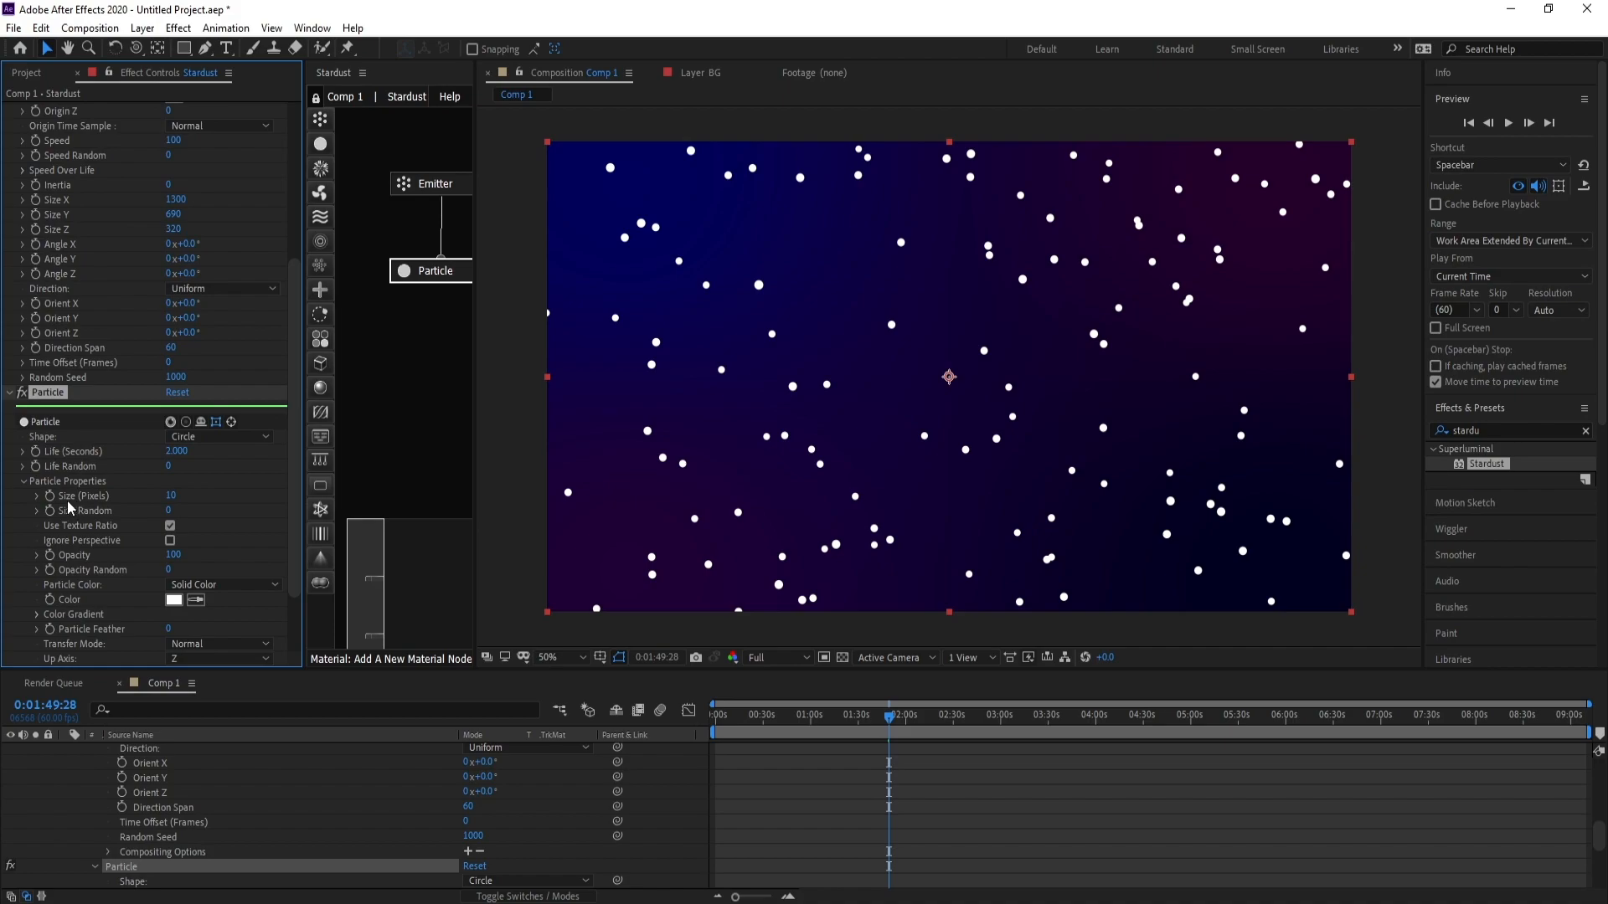
left_click(172, 497)
type("1")
key("Return")
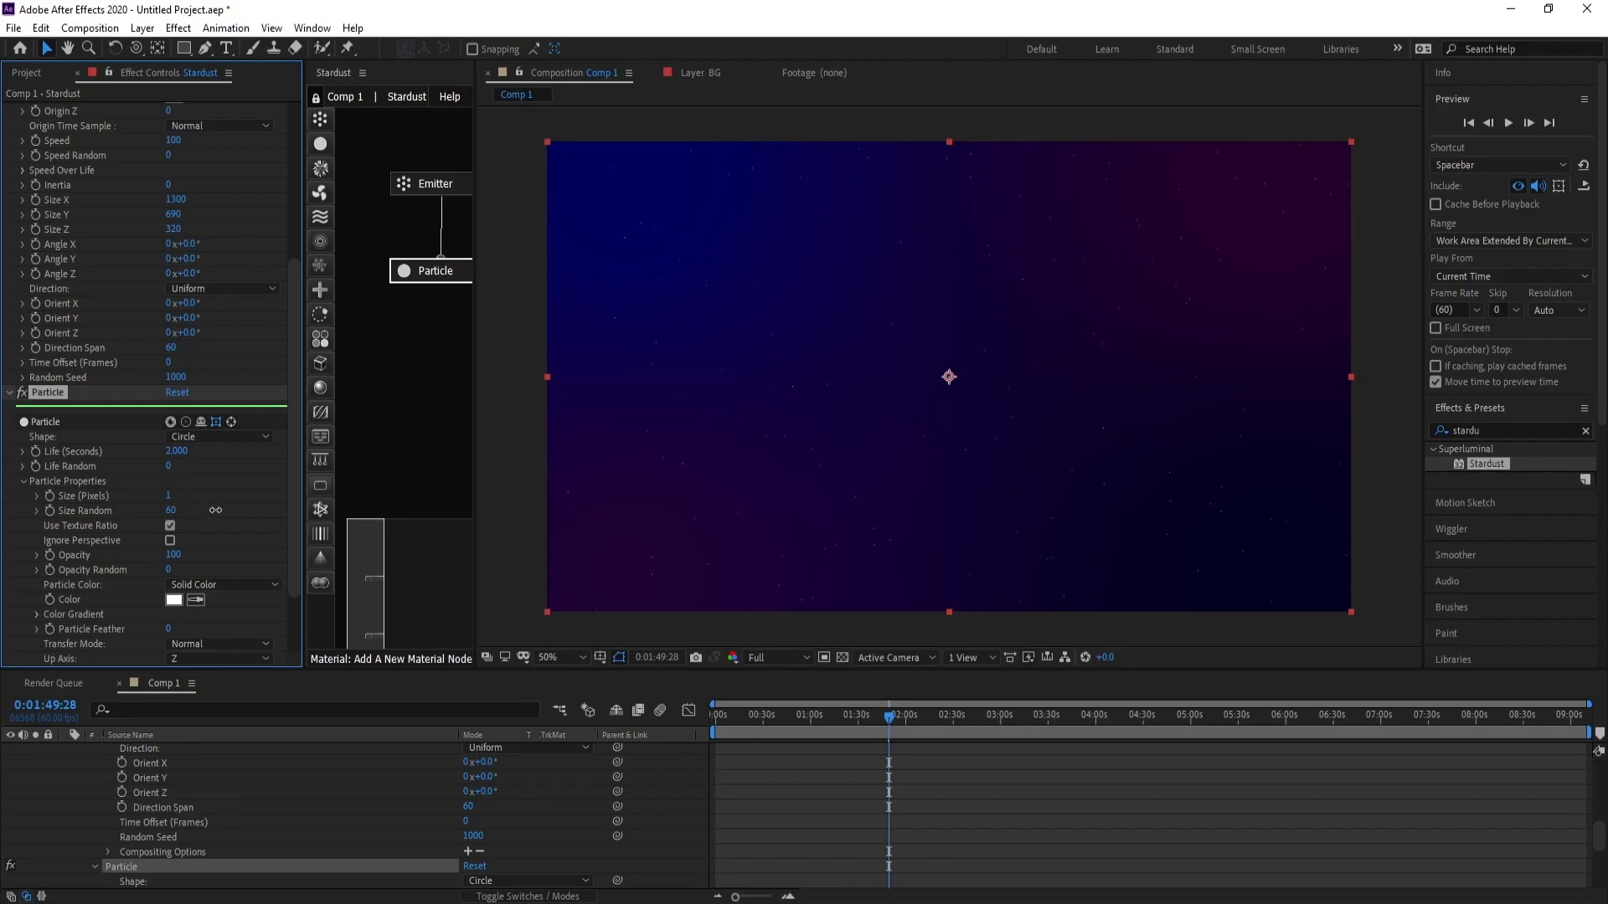
Step: Set the emitter's Particles Per Second to 360 and the particle's size to 2 pixels
left_click(428, 193)
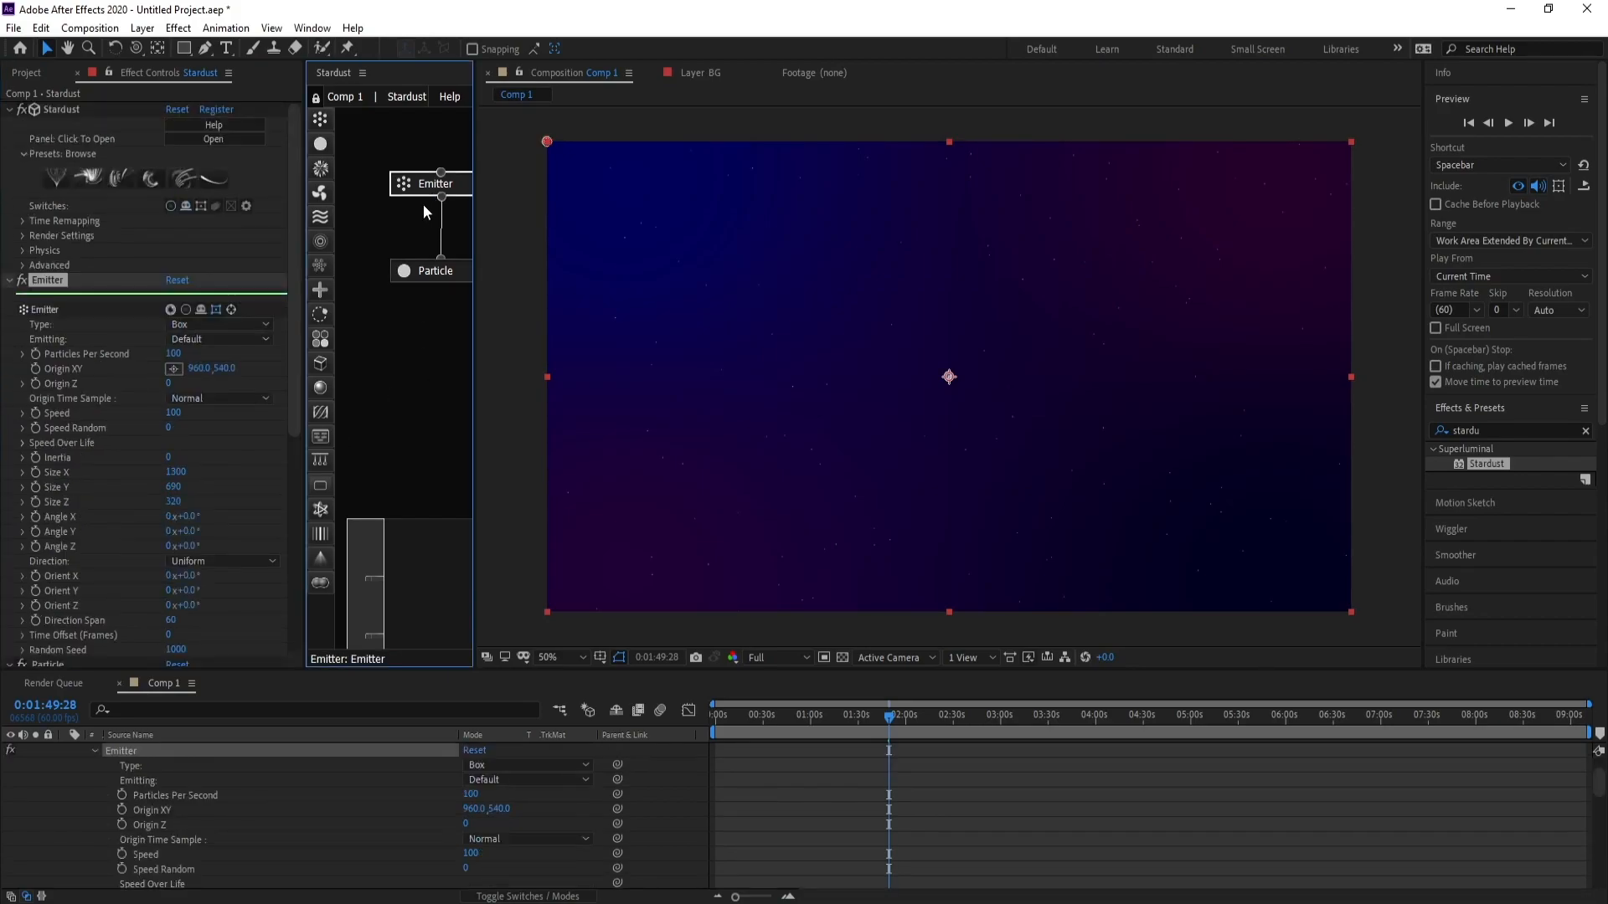
left_click_drag(173, 354, 196, 357)
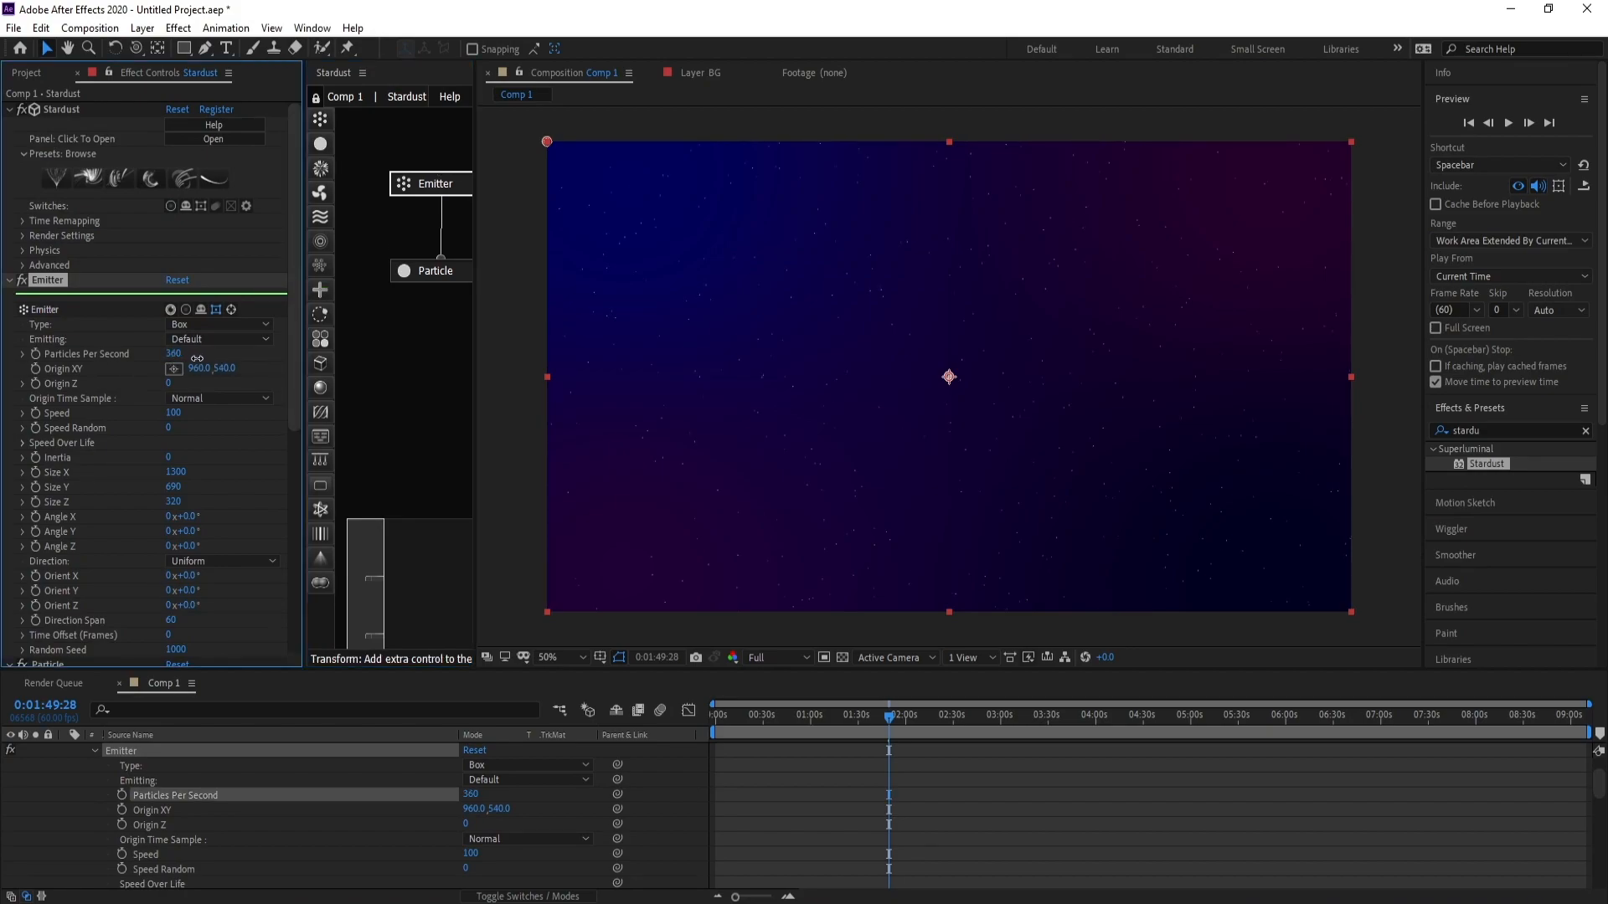
left_click(431, 272)
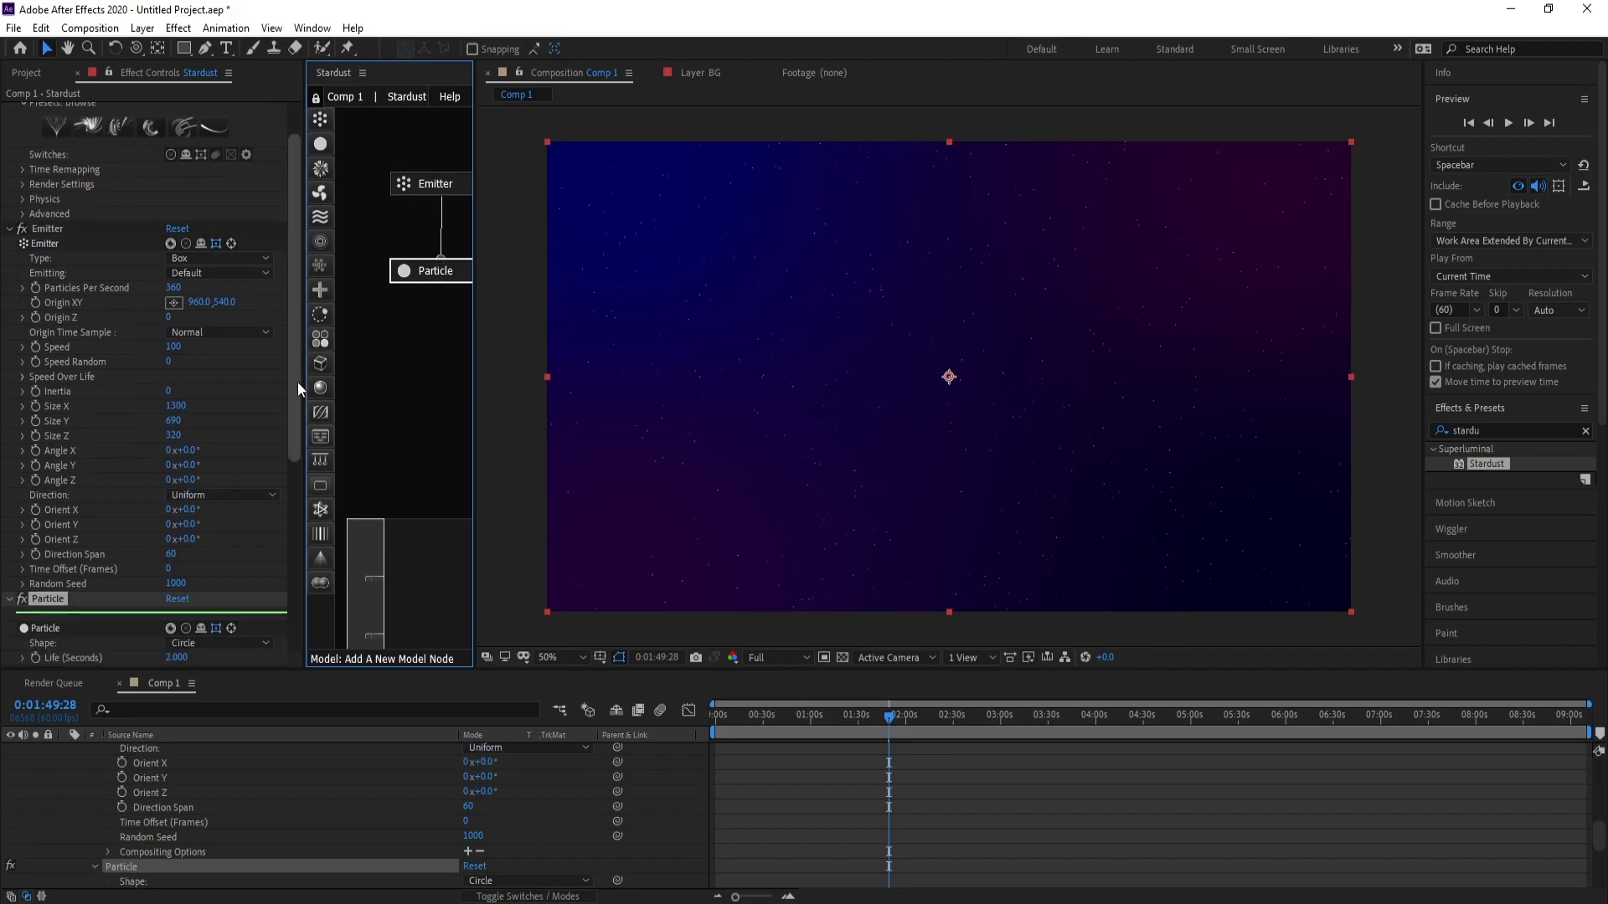
left_click_drag(168, 569, 174, 578)
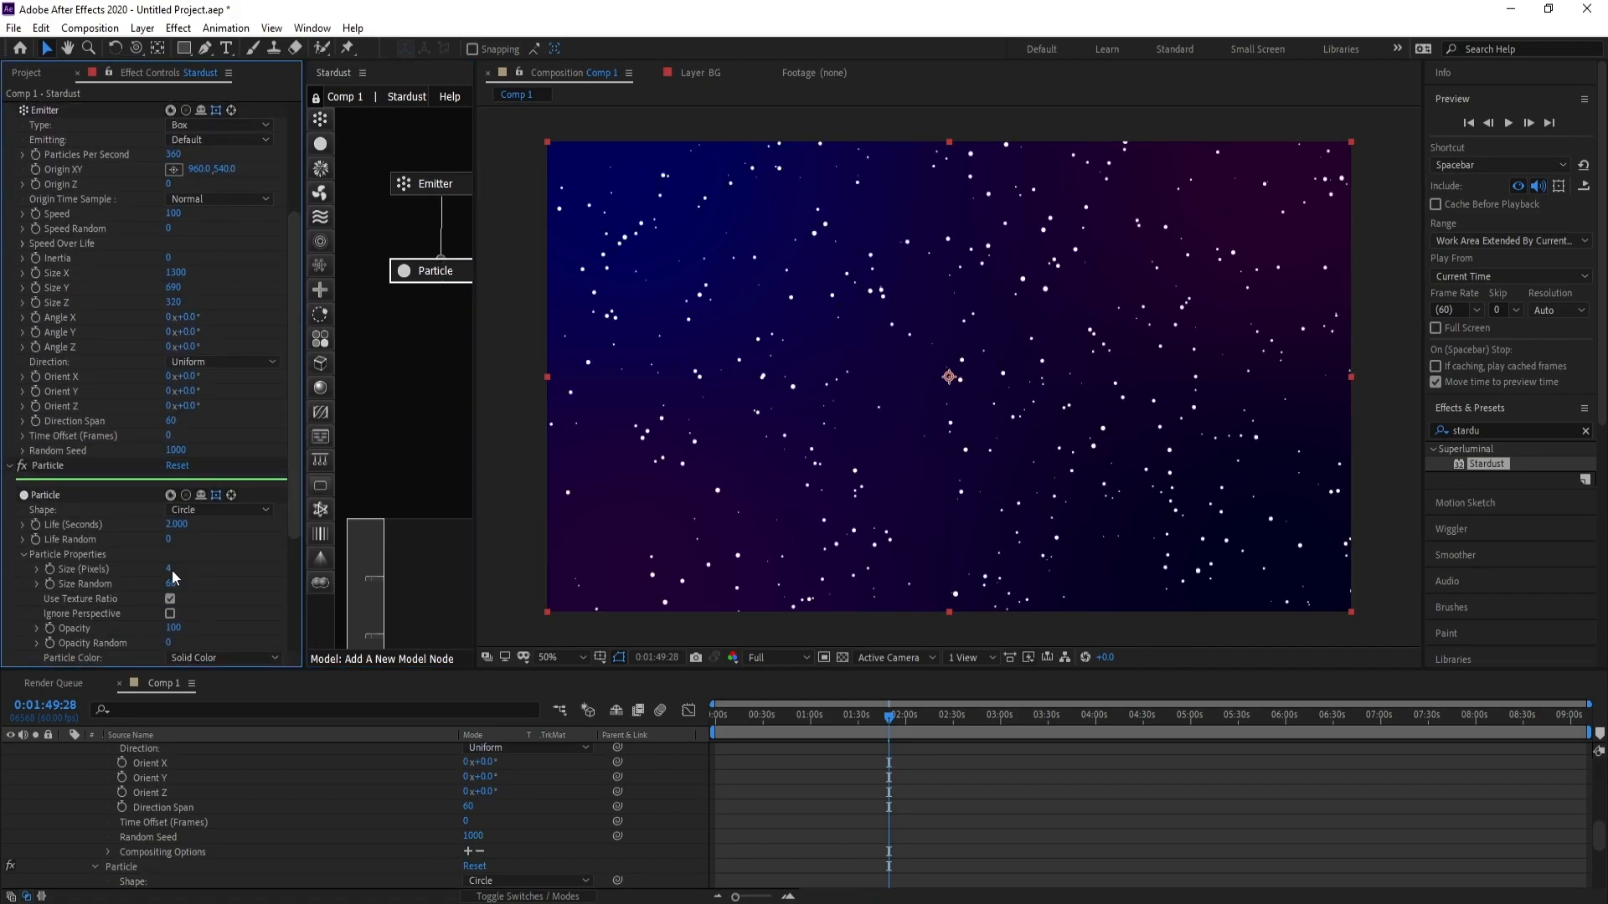
left_click(168, 568)
type("2")
key("Return")
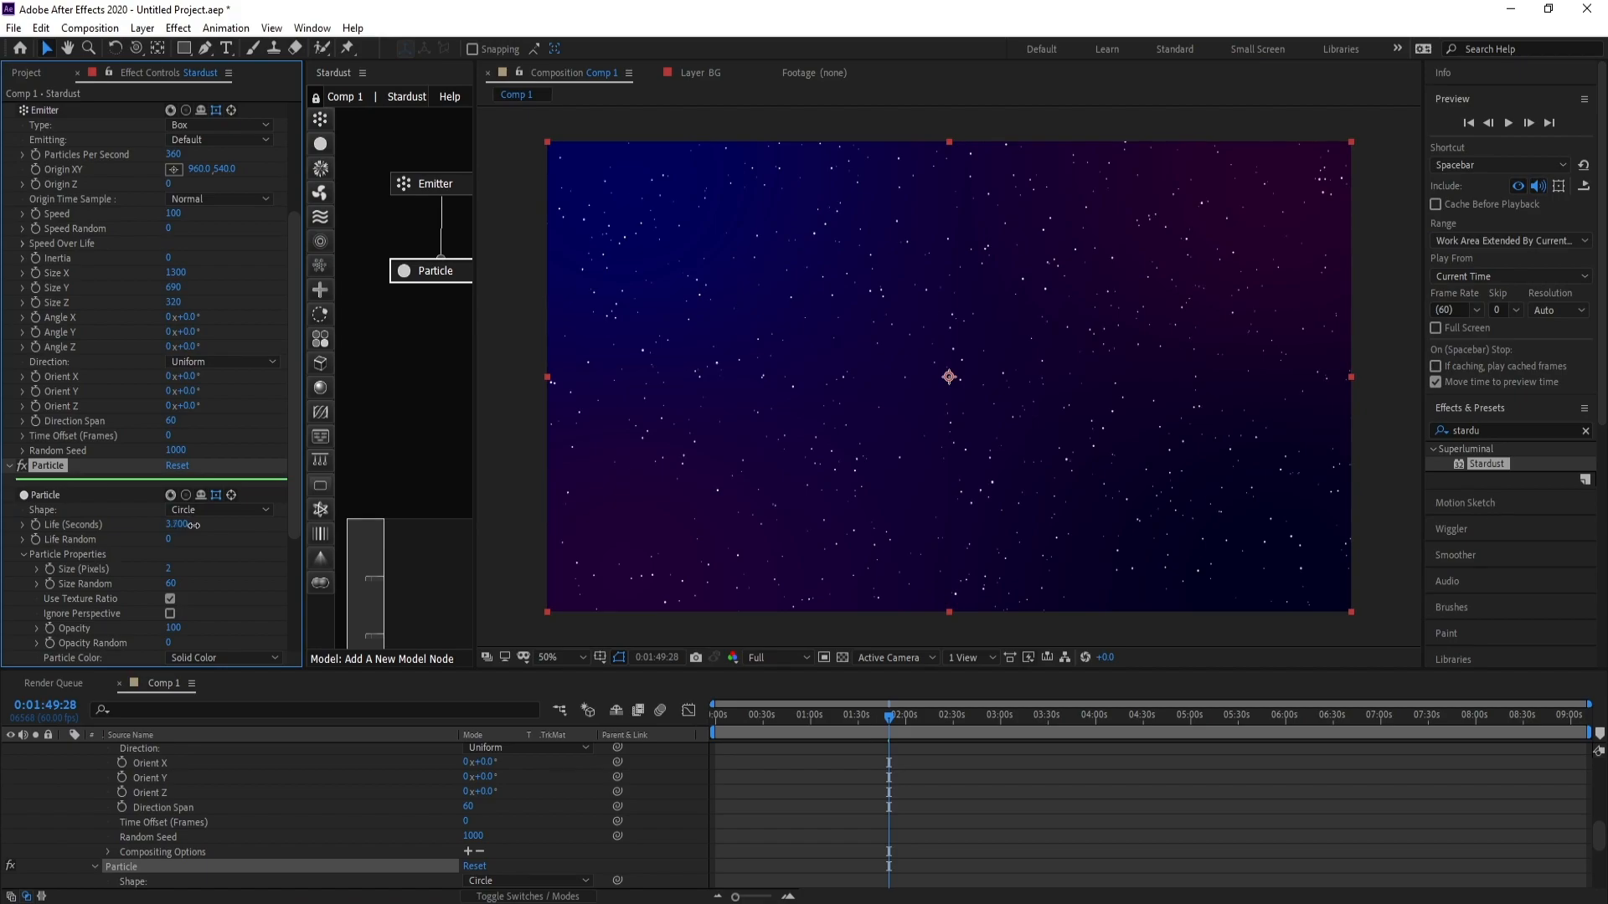
Step: Set the particle's life to 3 seconds
left_click(170, 525)
type("3")
key("Return")
Step: Set the emitter's speed to 0 and briefly preview the particle animation
left_click(412, 186)
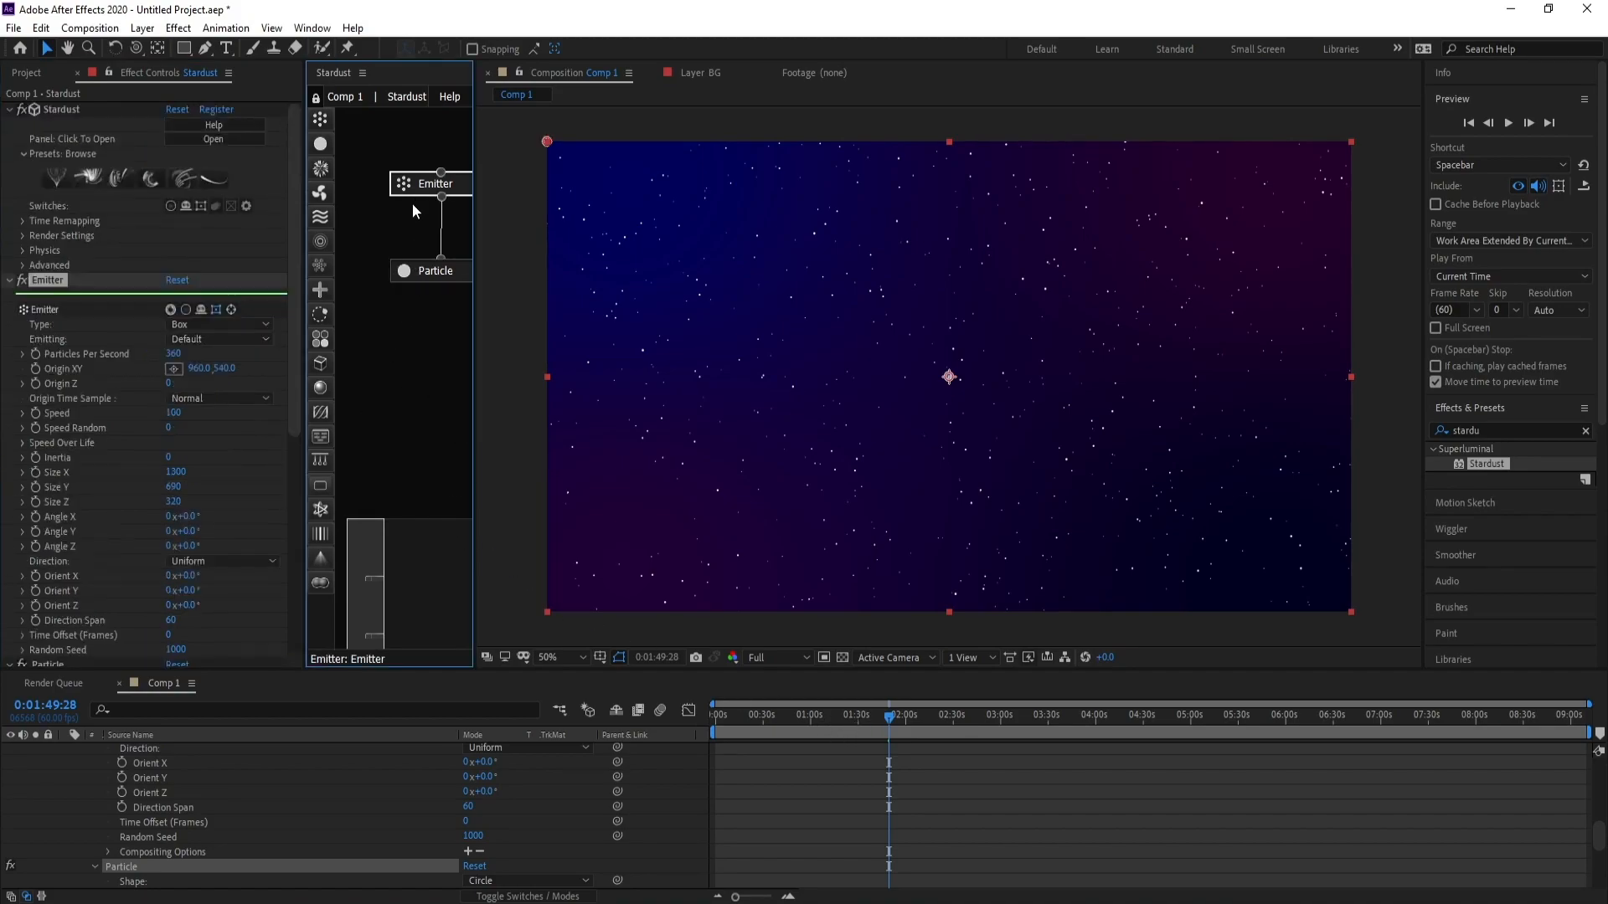
left_click(172, 413)
type("0")
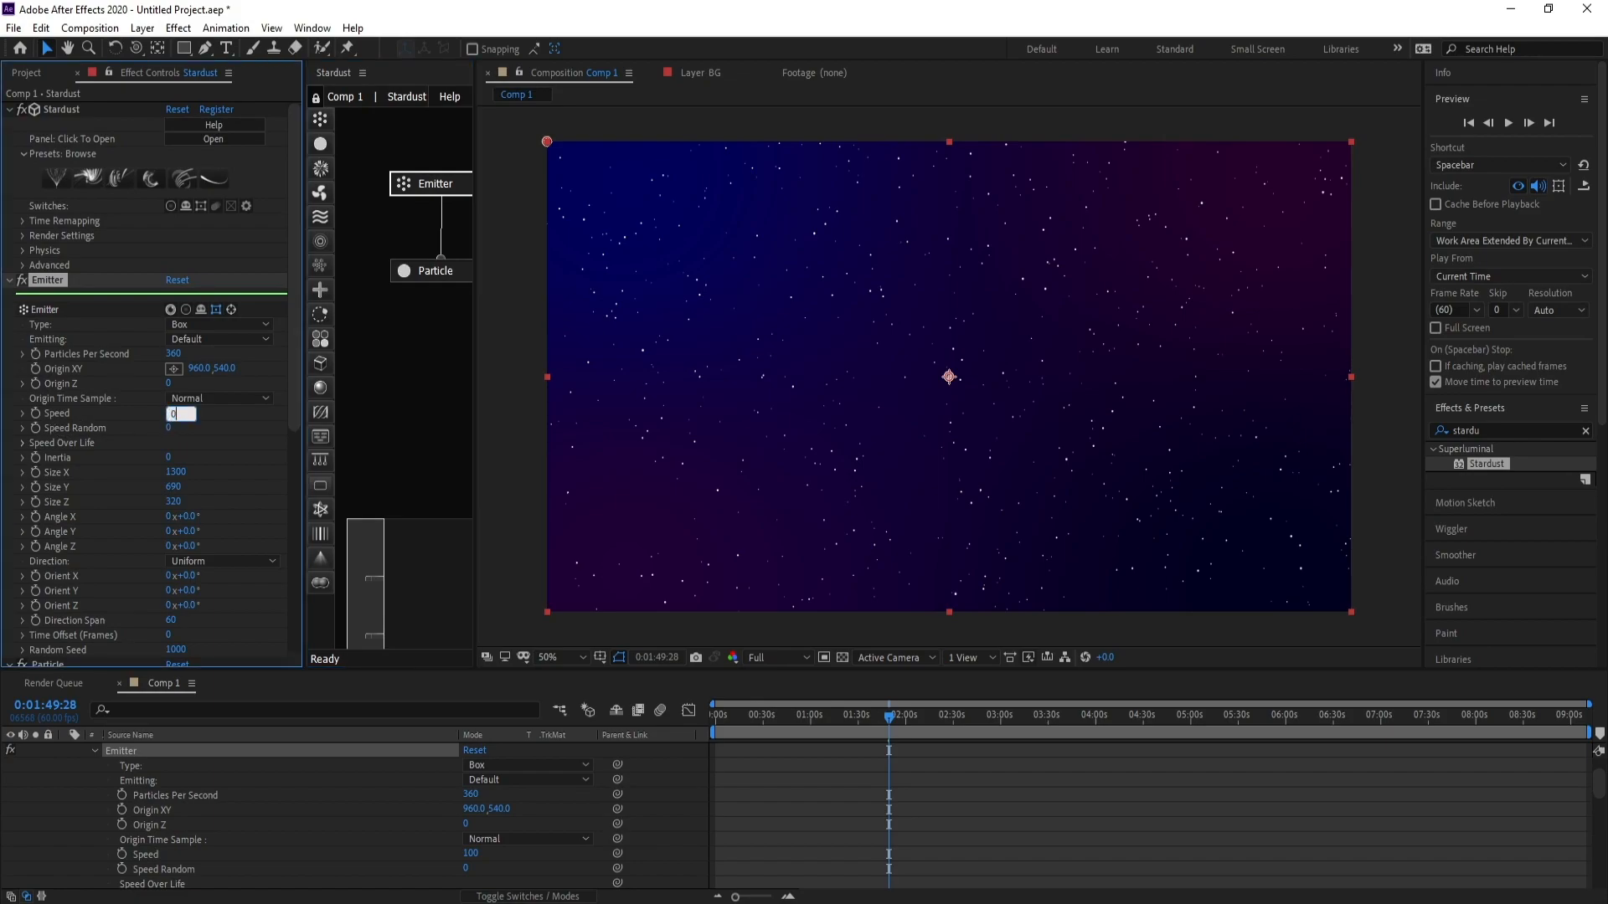
key("Return")
key("space")
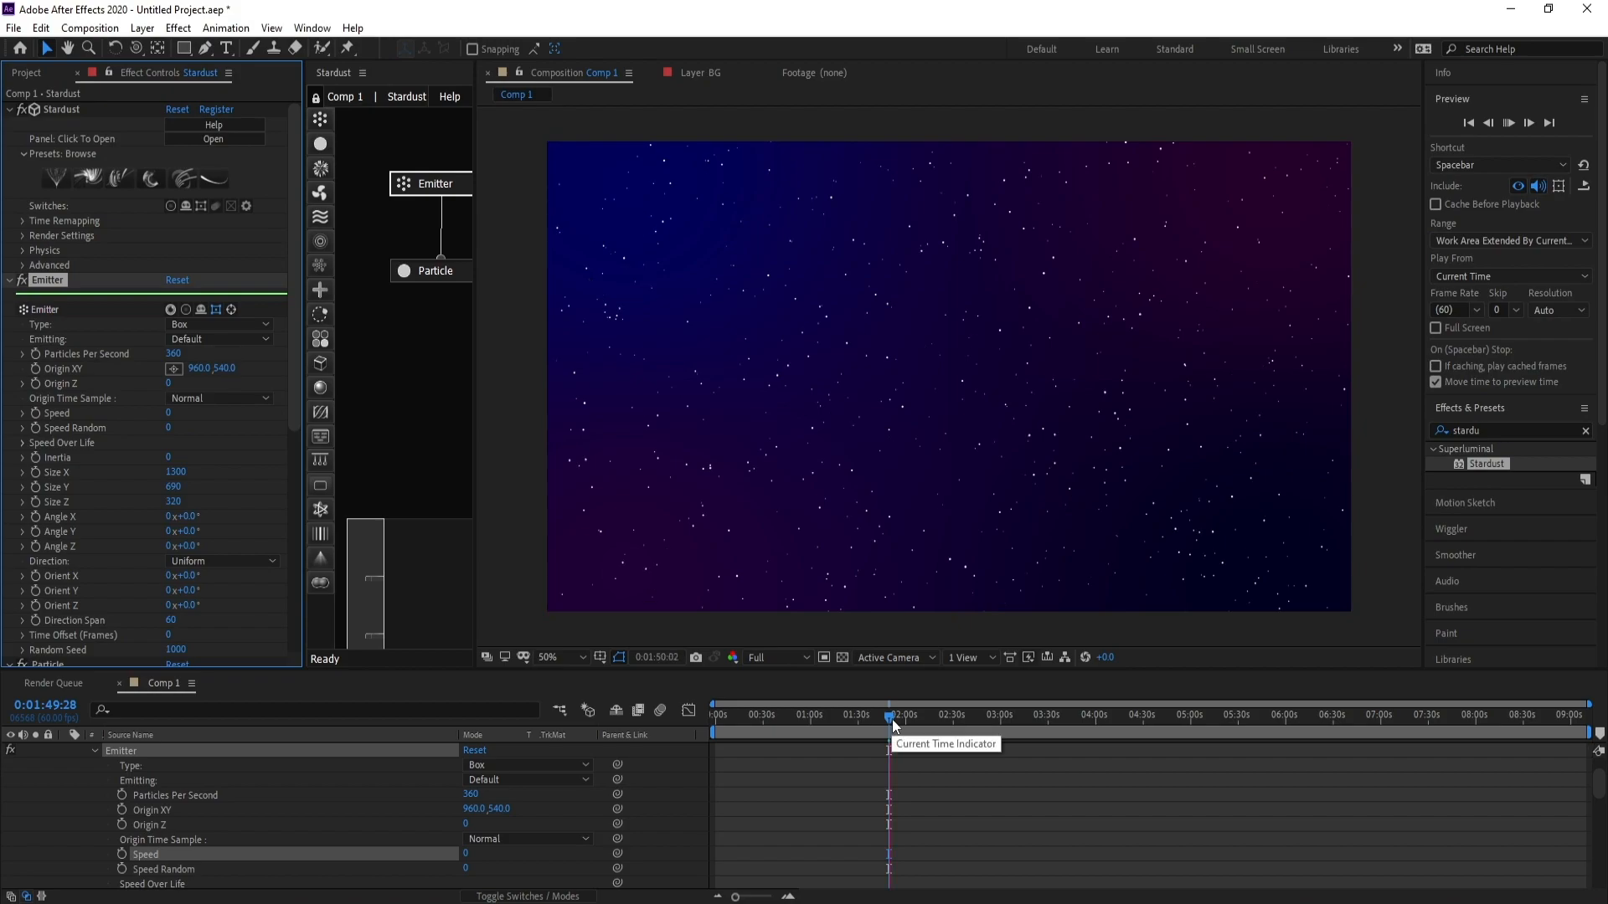
key("space")
Step: Set the particle's color mode to Random From Gradient
left_click(420, 275)
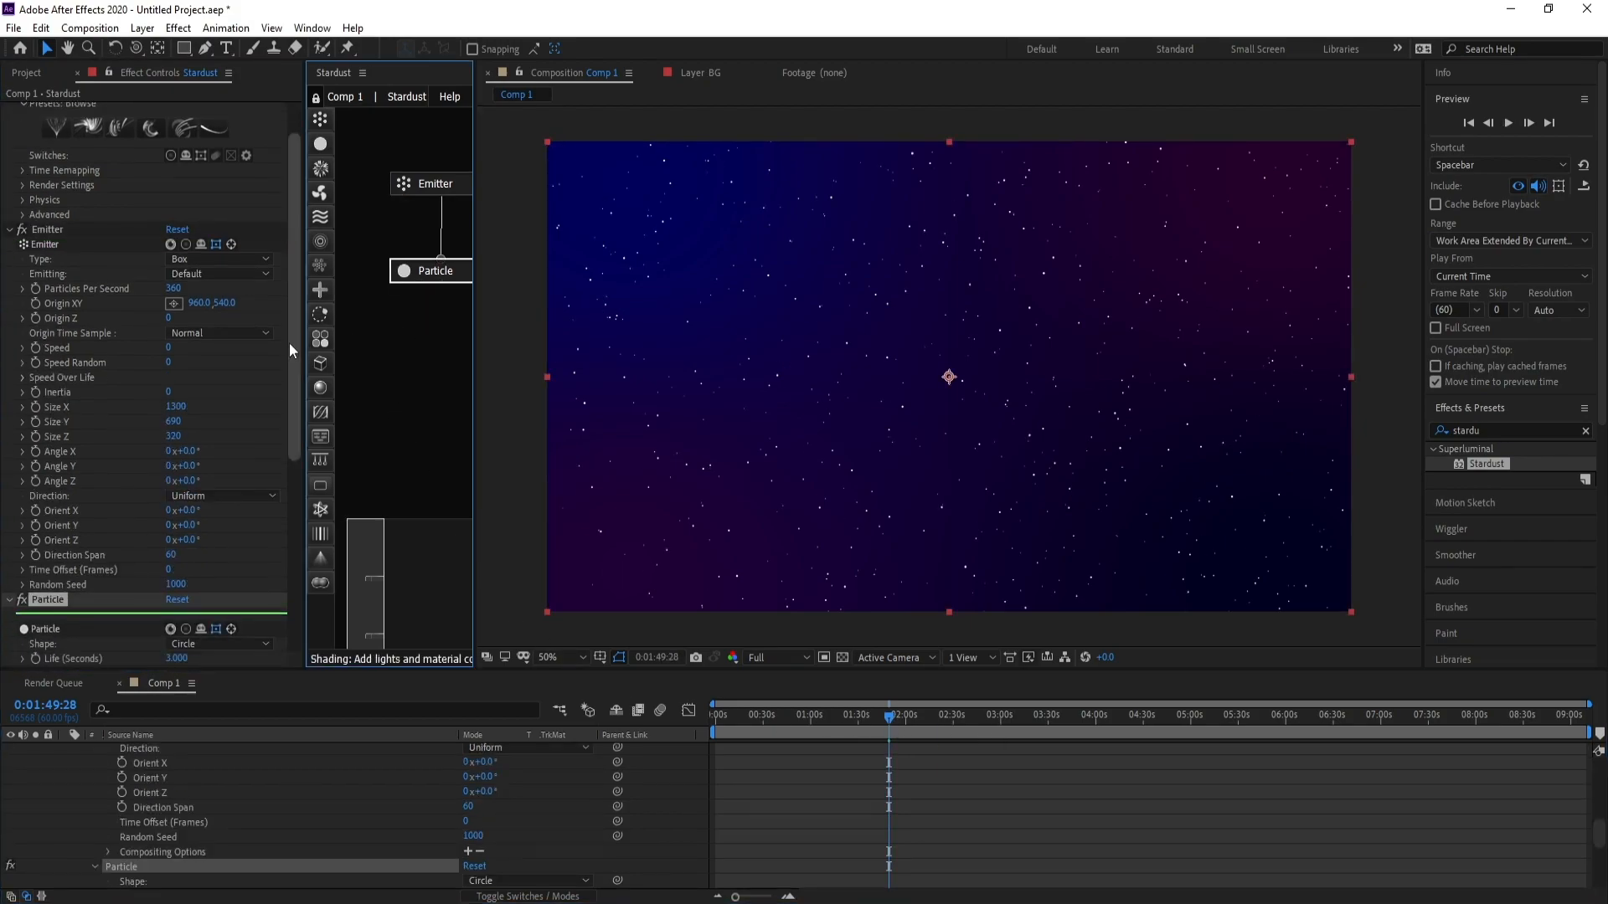
left_click_drag(293, 316, 295, 516)
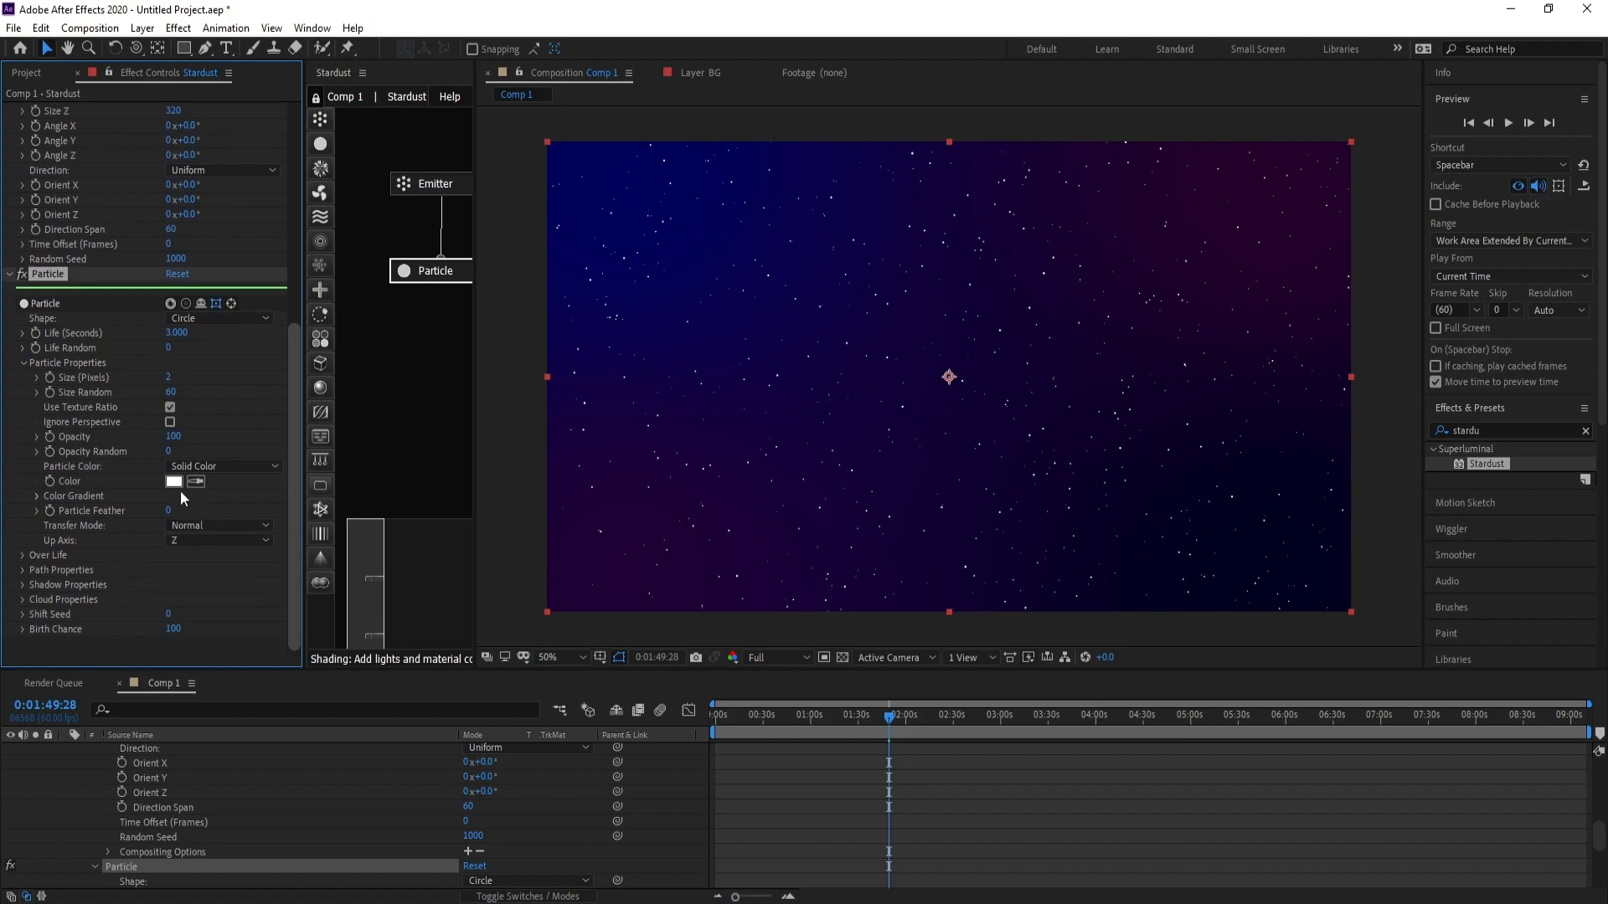
left_click(186, 467)
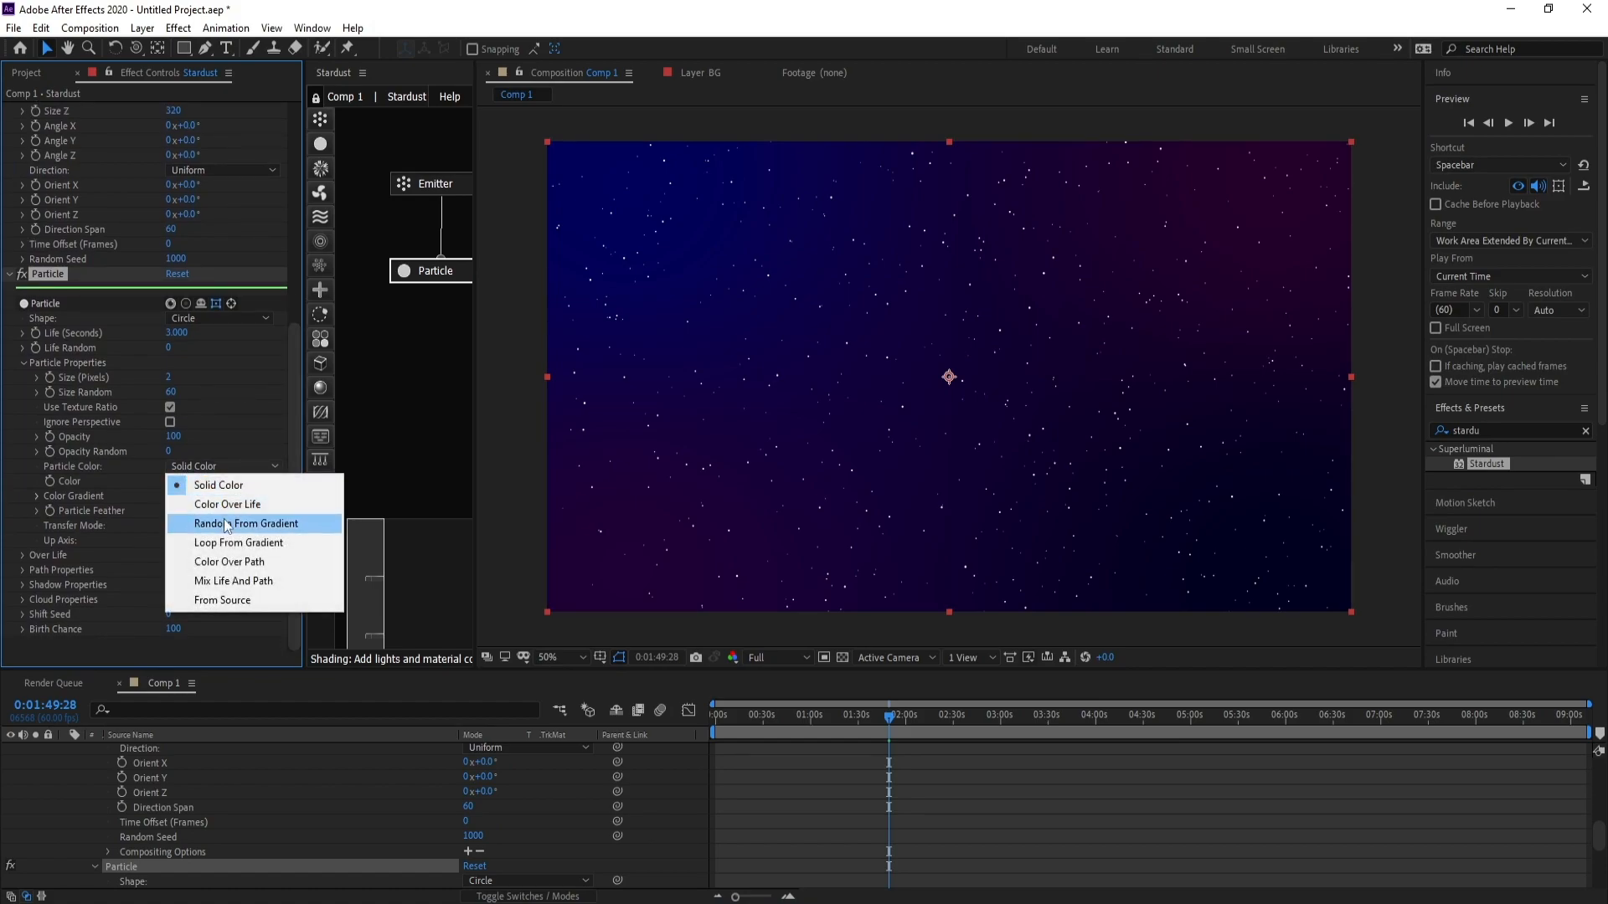
left_click(225, 524)
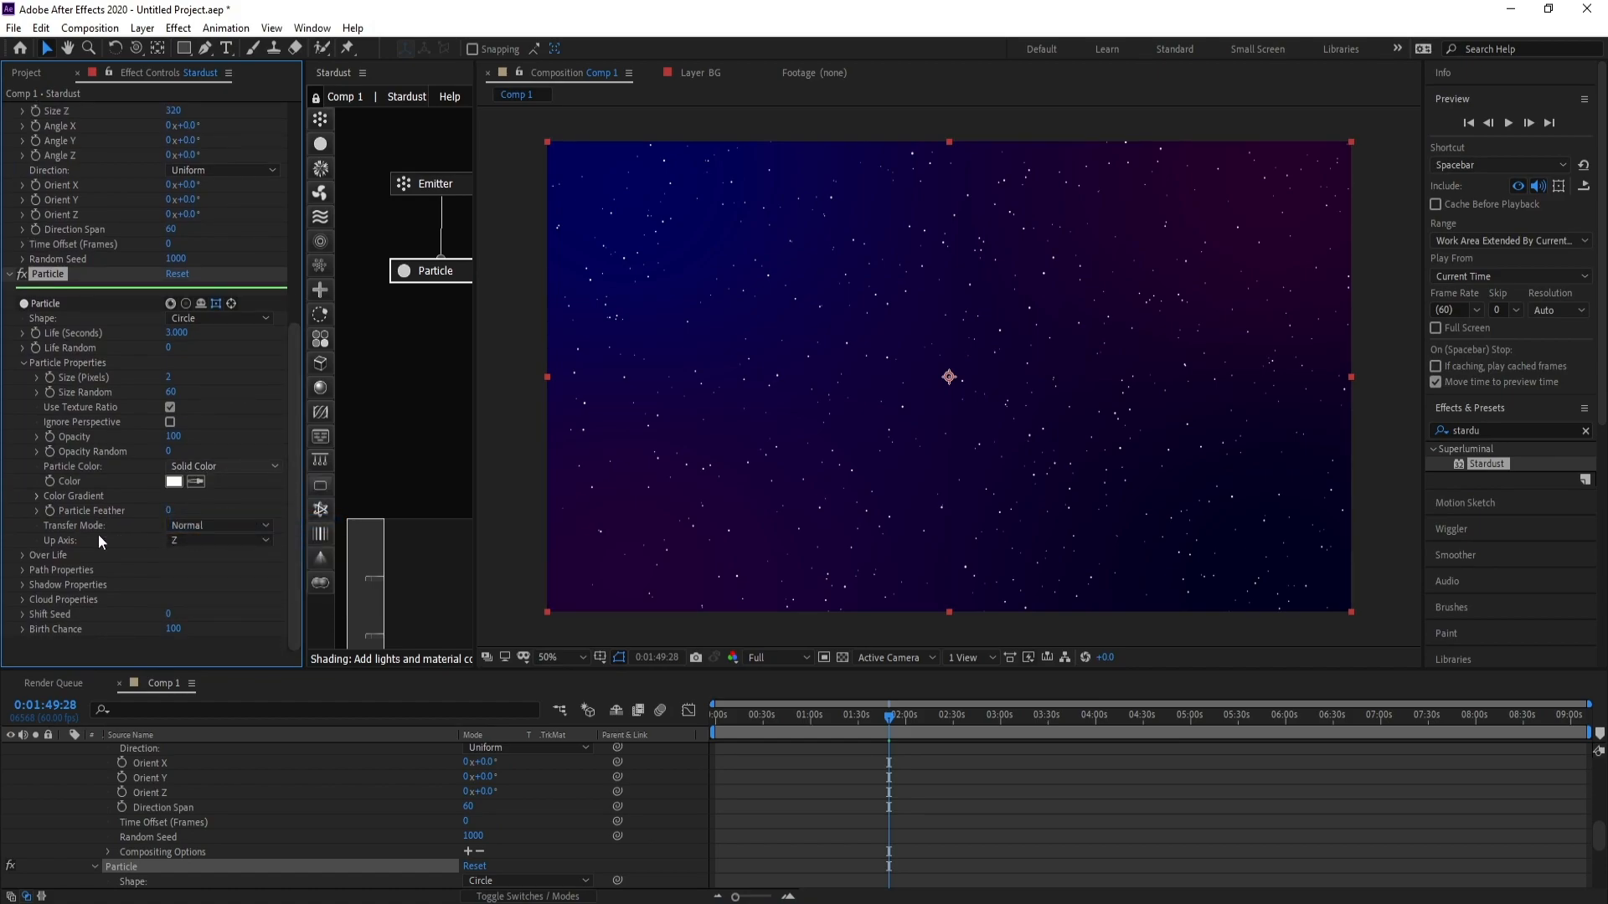
Step: Change the black starting stop of the particle's color gradient to dark blue 002795
left_click(36, 497)
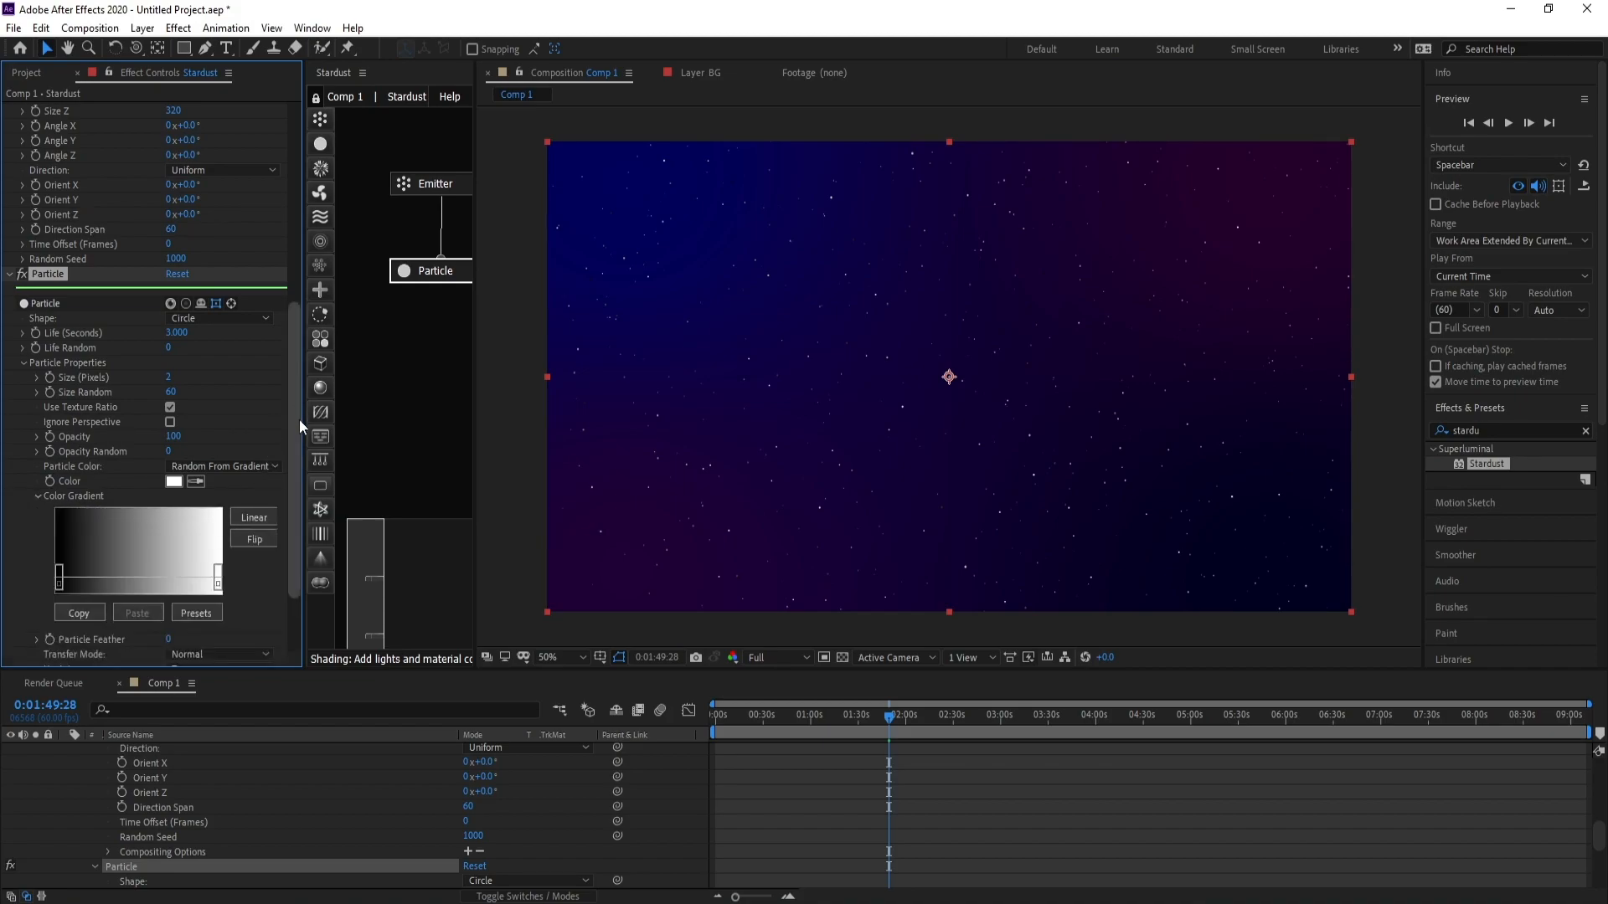
scroll(299, 418, "down", 1)
double_click(57, 555)
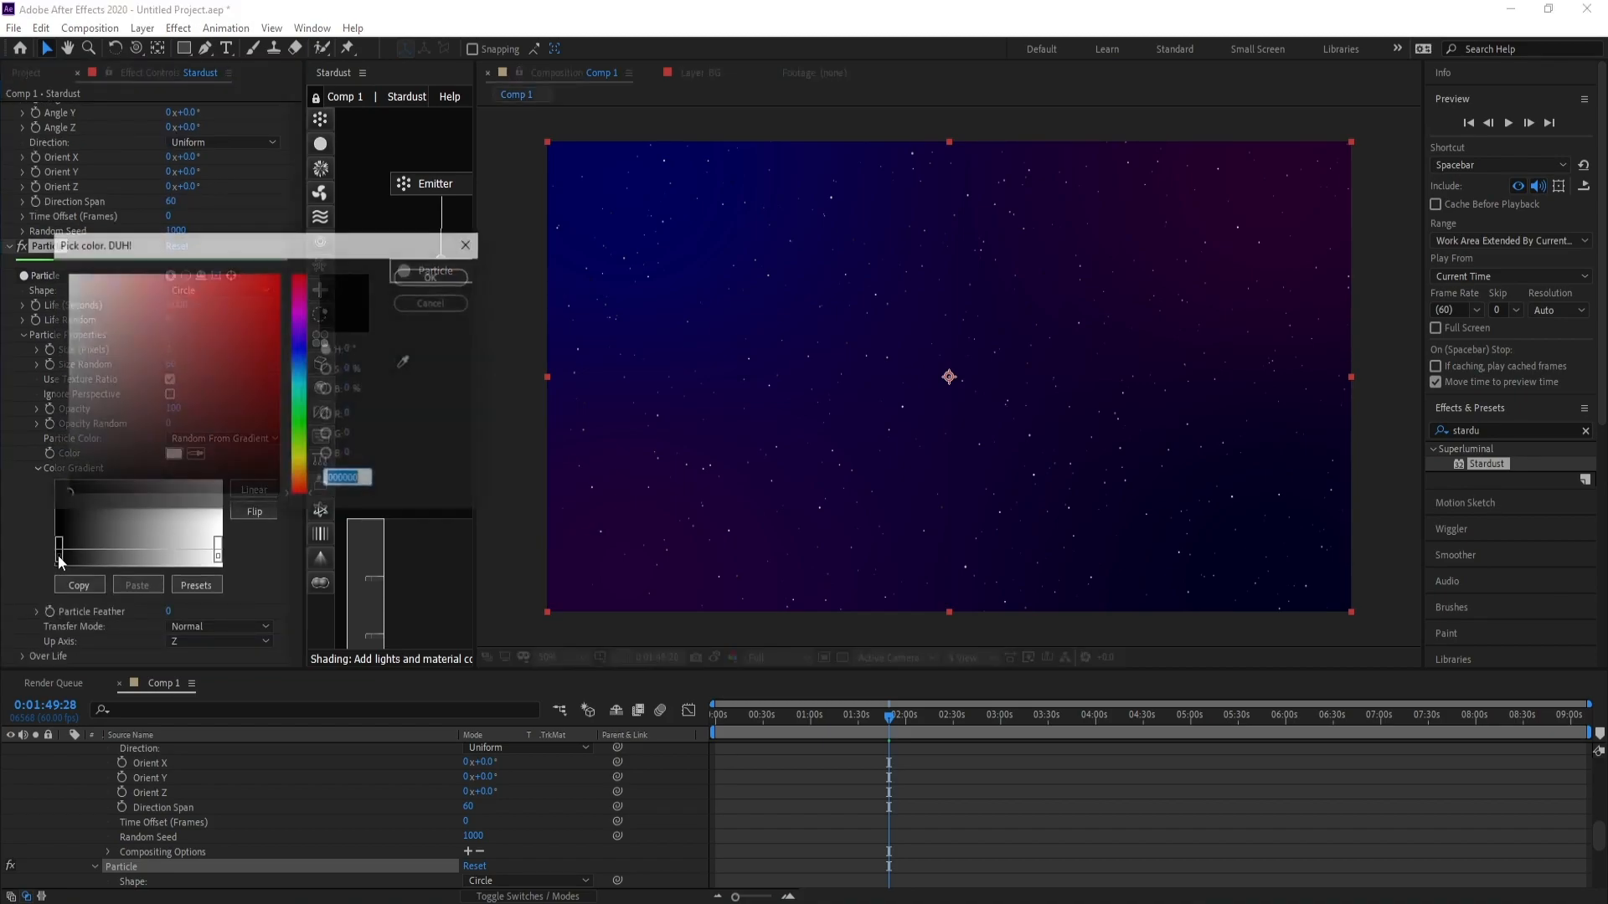
left_click(302, 376)
left_click(272, 443)
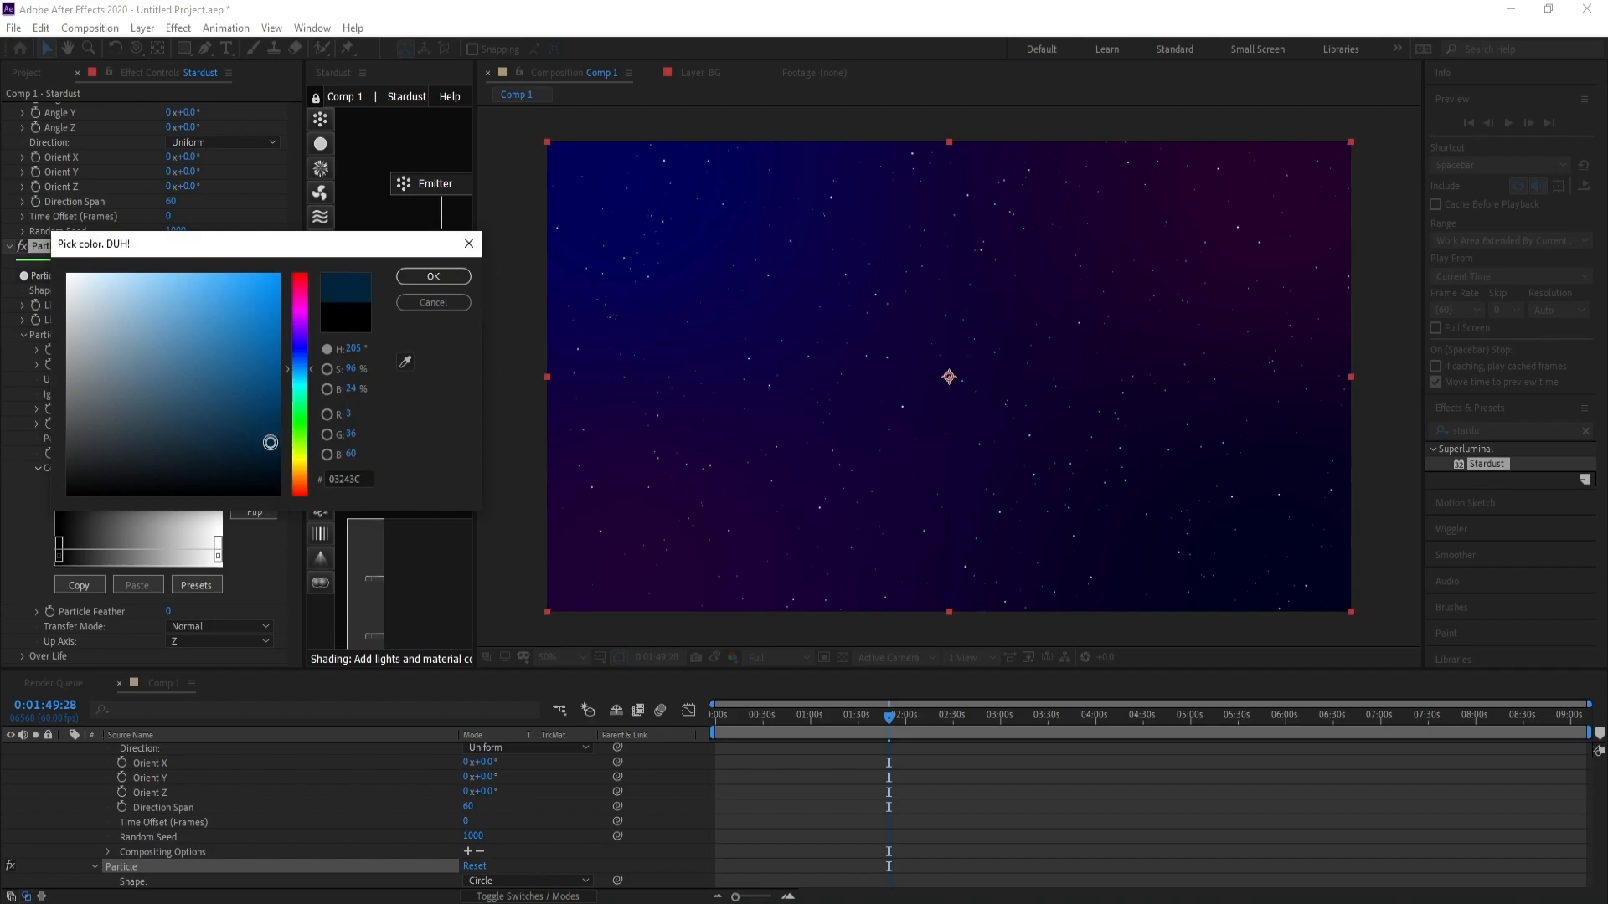
left_click(302, 362)
left_click_drag(272, 444, 289, 365)
left_click(306, 360)
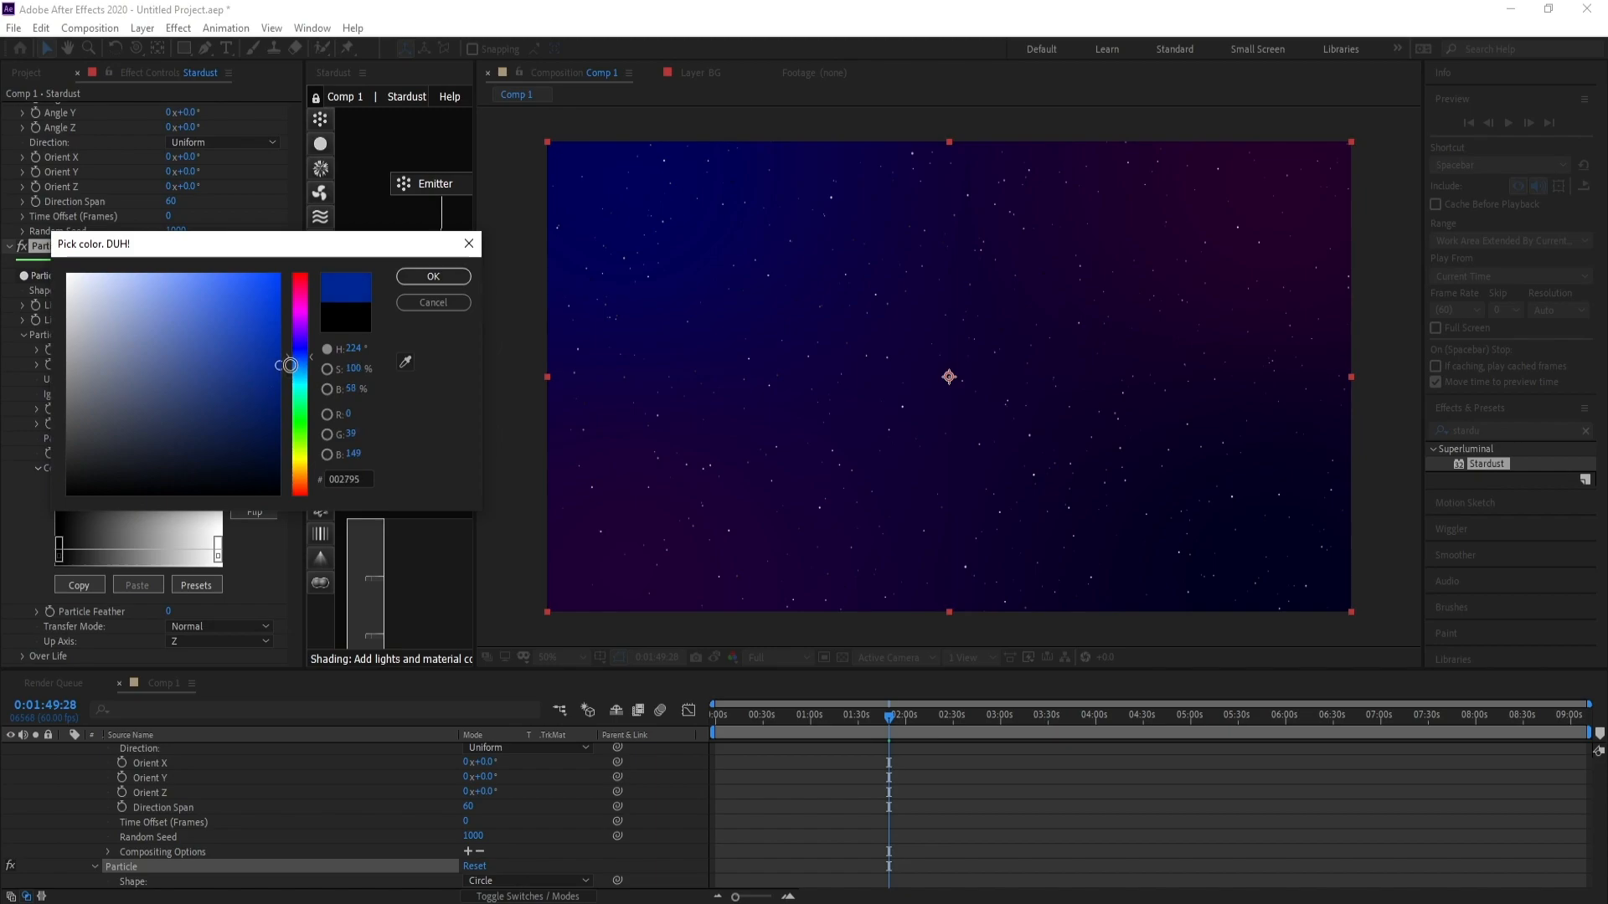
left_click(432, 277)
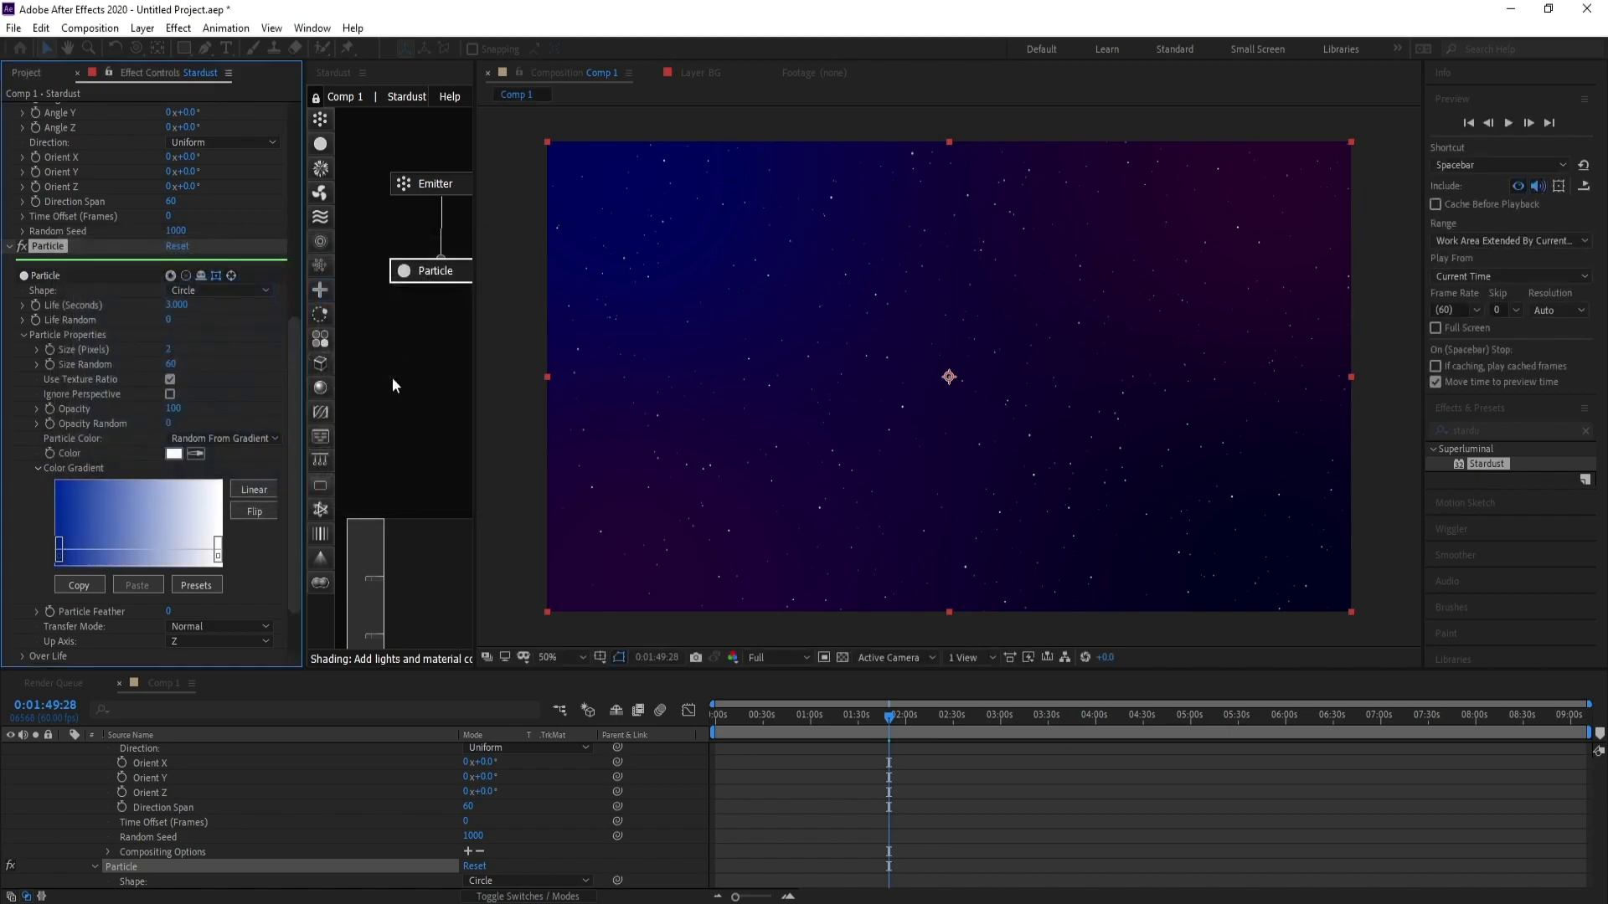
Step: Change the white end stop of the particle's color gradient to purple 3F0094
double_click(218, 557)
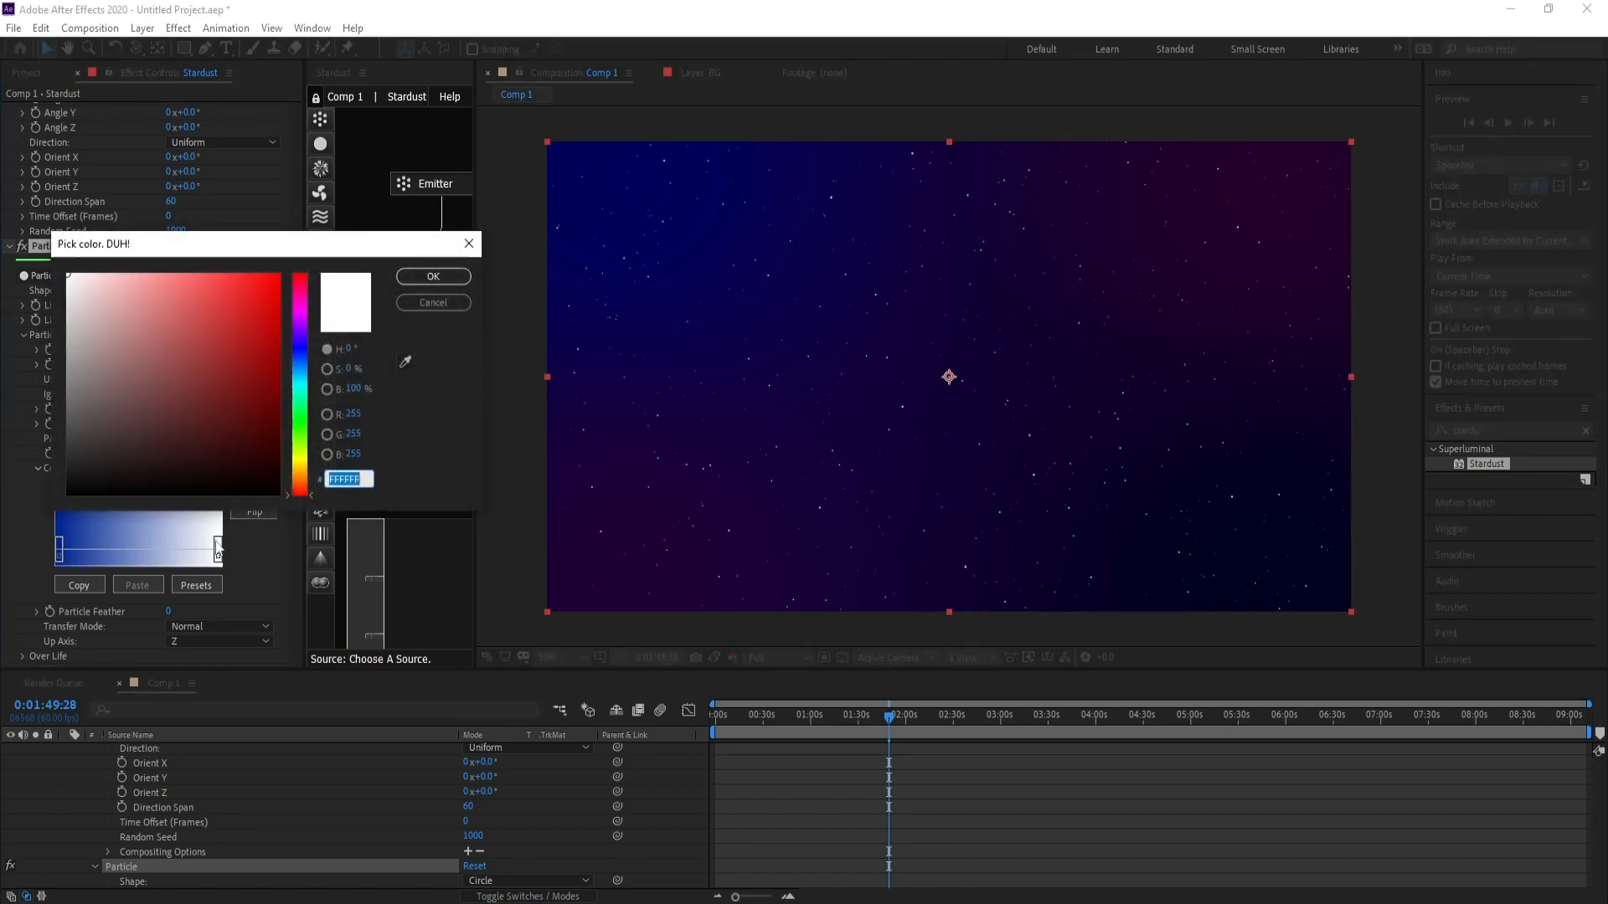
left_click(300, 332)
left_click_drag(265, 380, 321, 362)
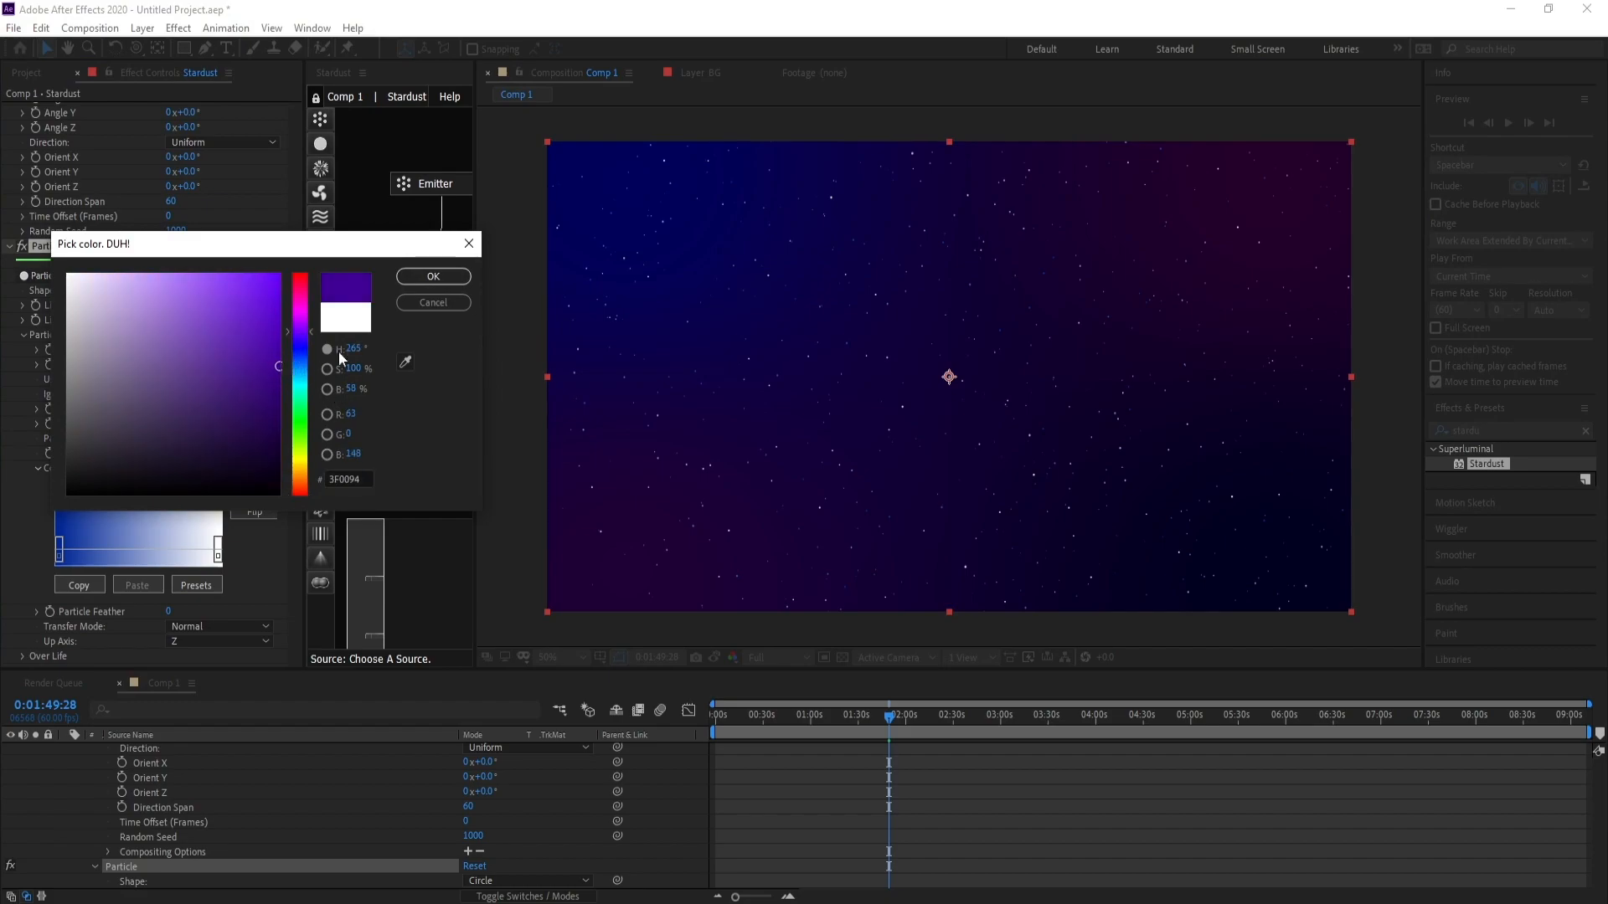
left_click(433, 277)
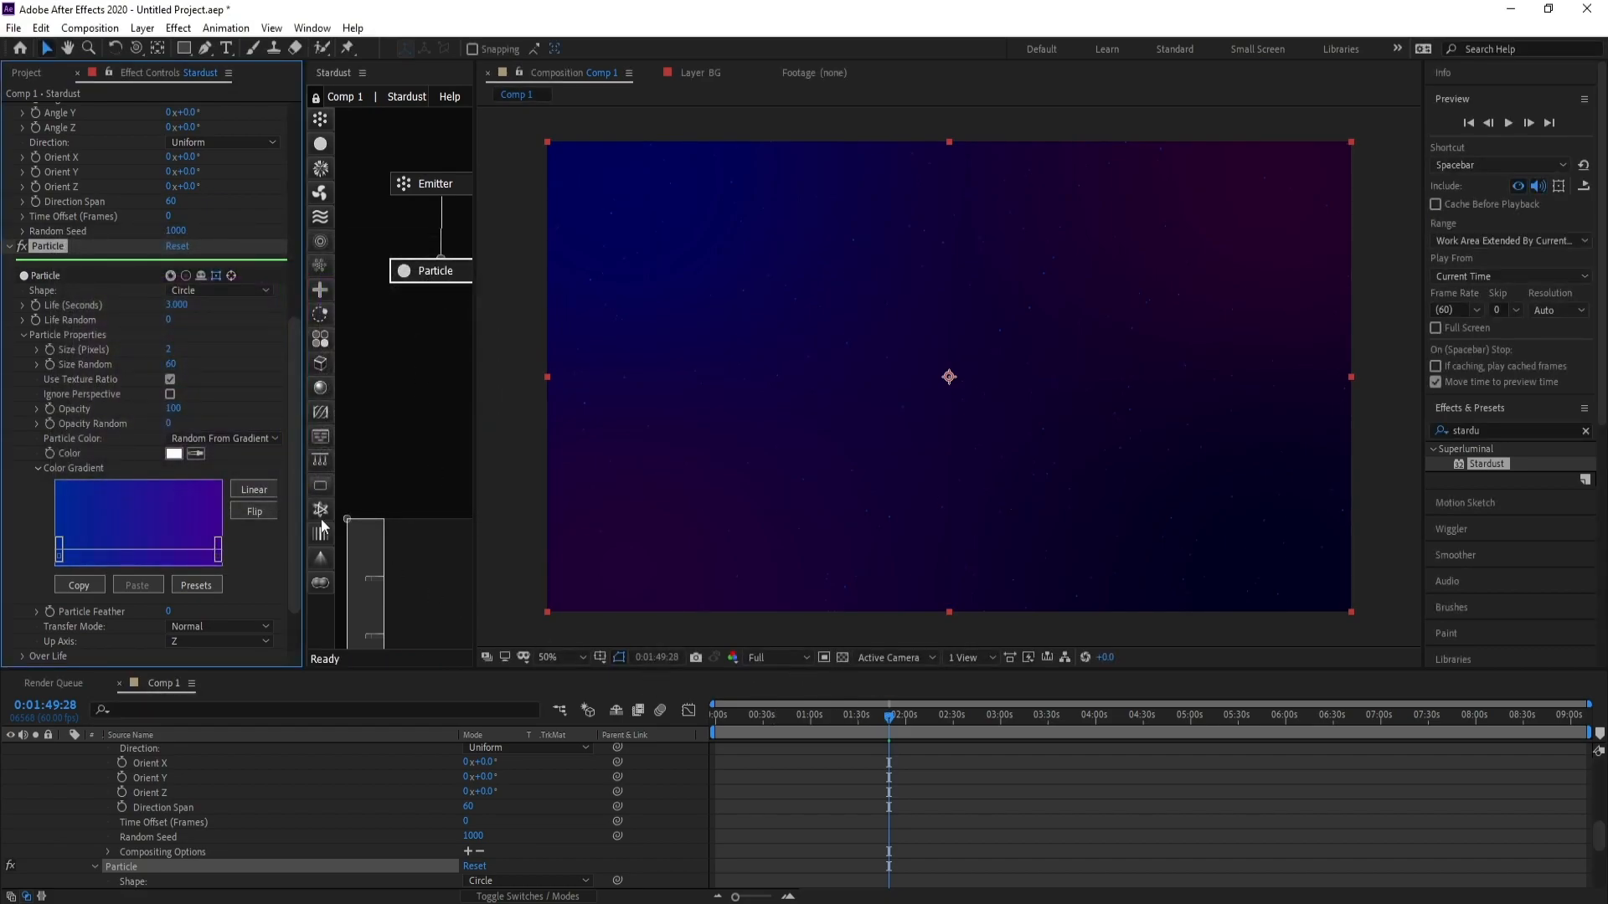
Step: Apply the Fade In and Out Bezier preset to the particle's opacity over life
left_click_drag(298, 395, 298, 442)
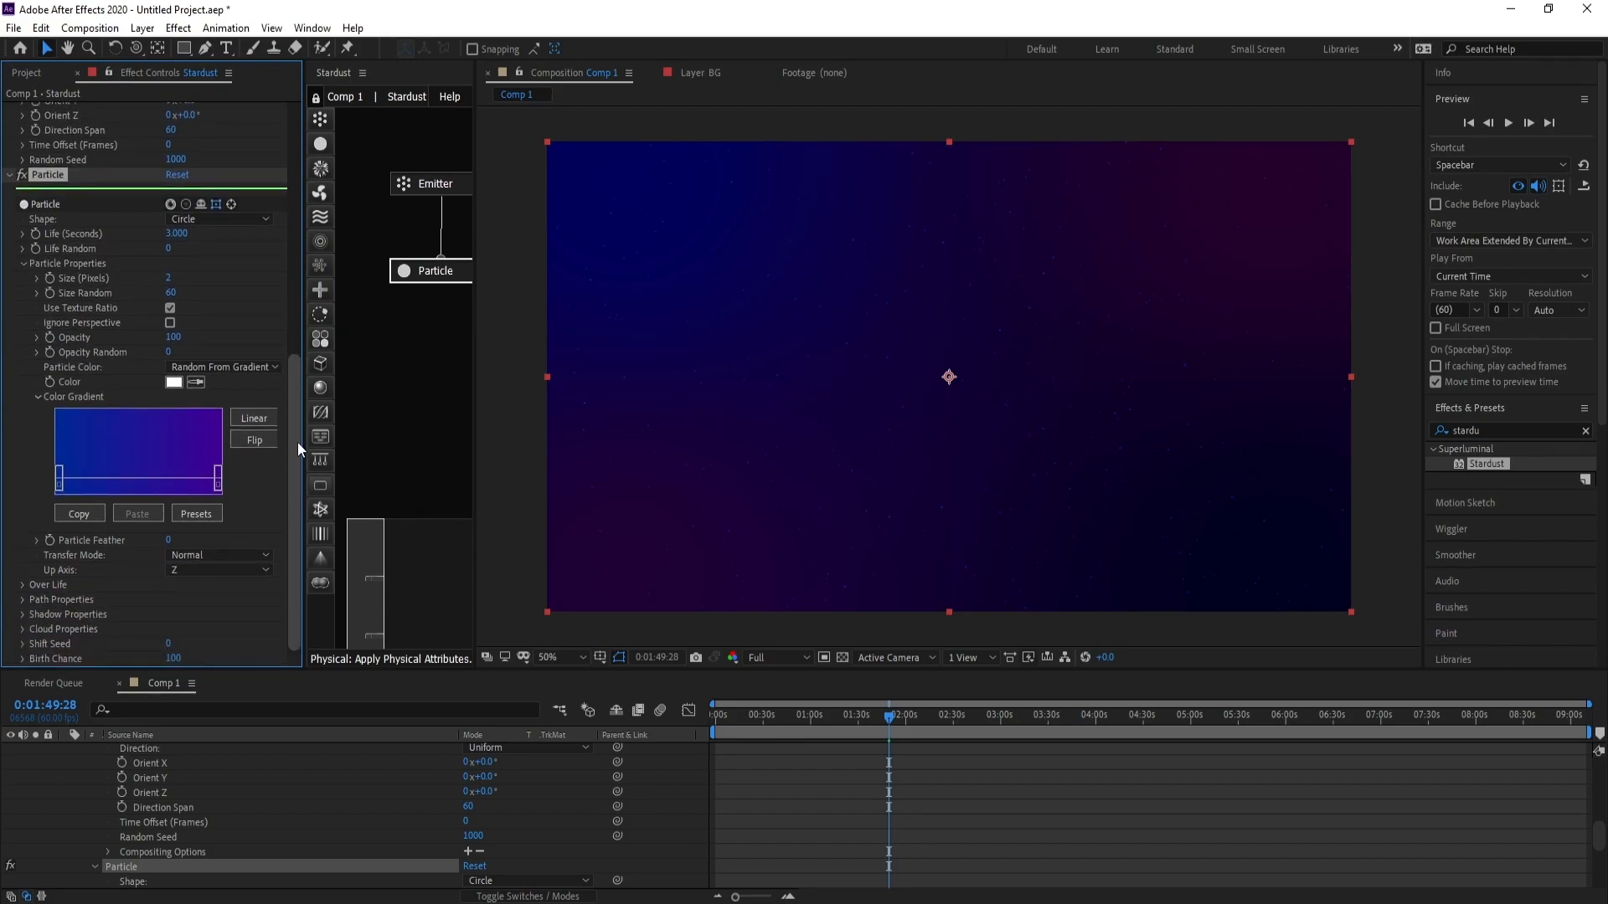
left_click(23, 585)
scroll(209, 520, "down", 1)
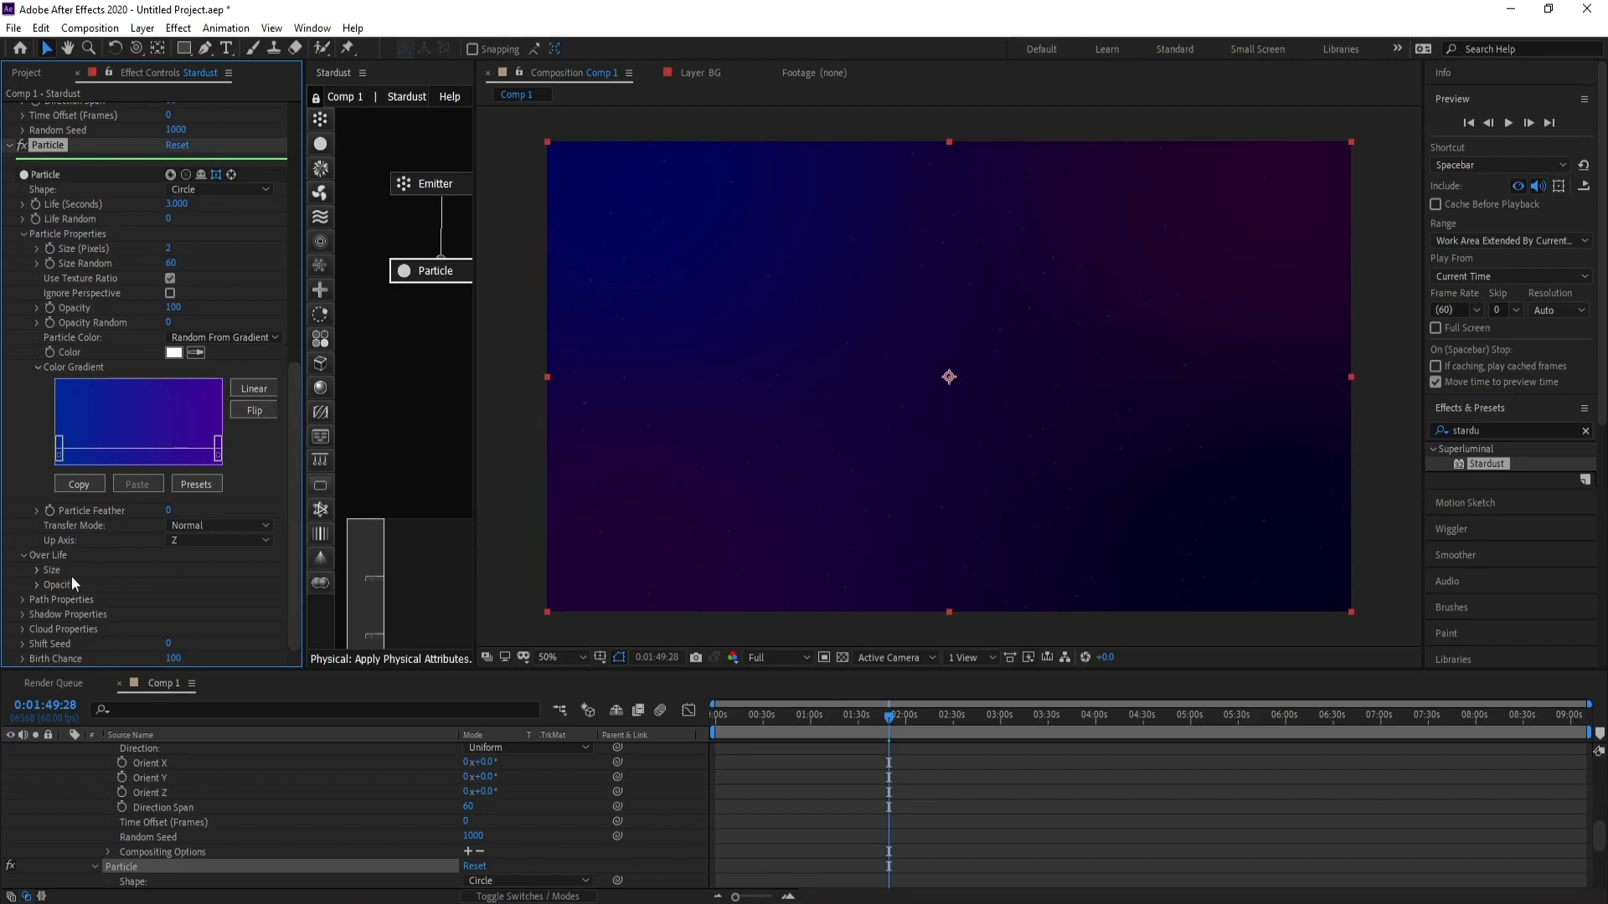
left_click(33, 590)
scroll(37, 606, "down", 2)
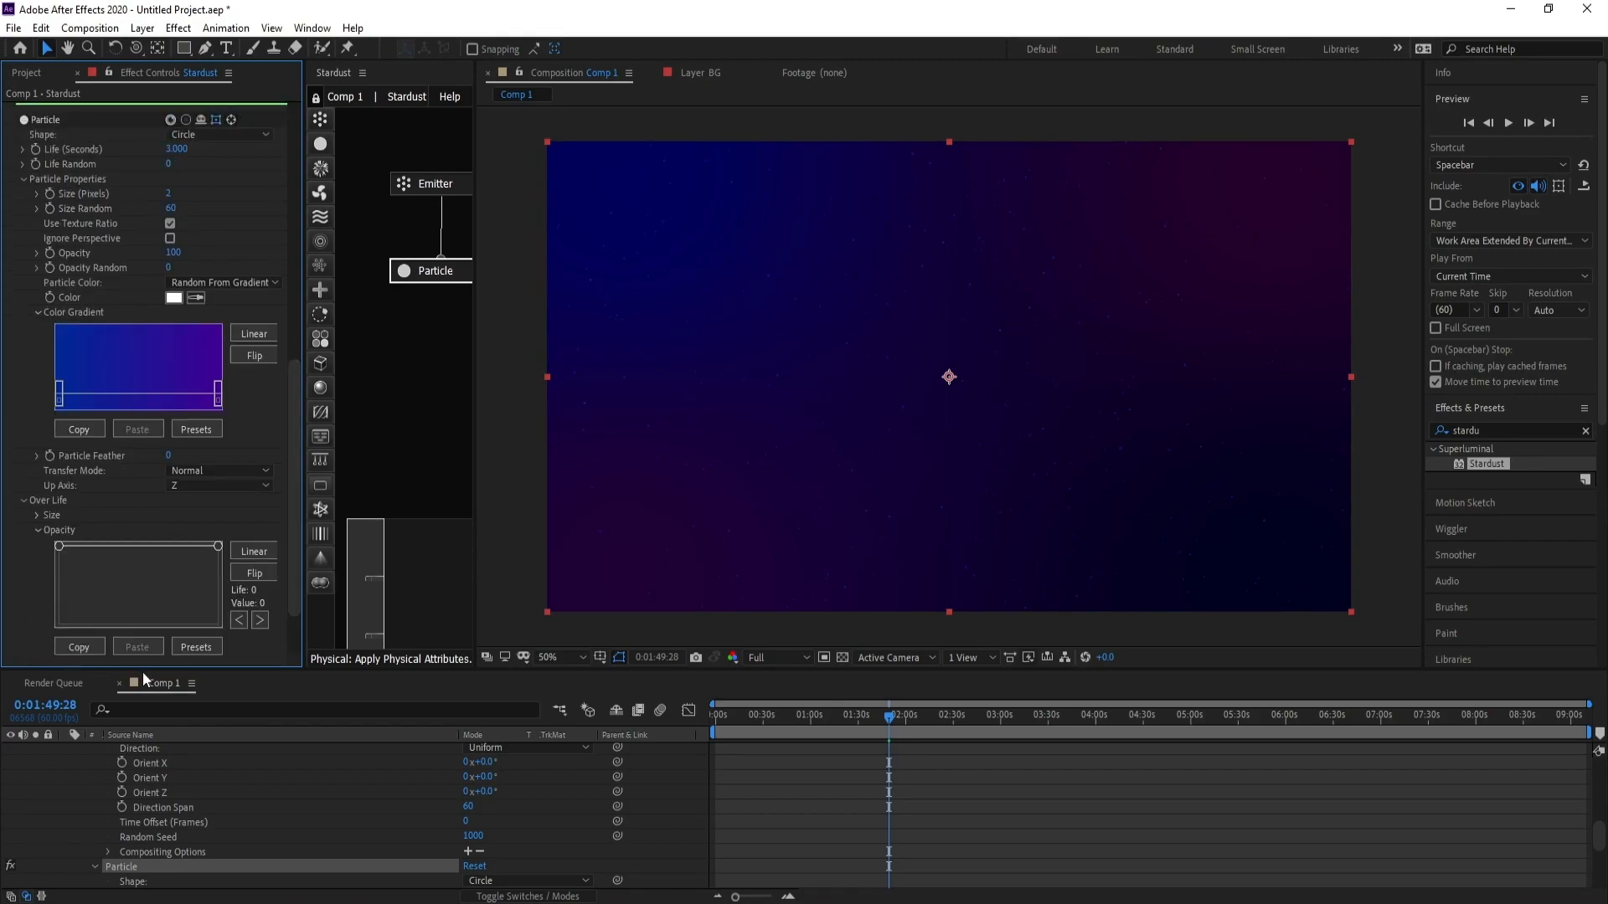
left_click(197, 649)
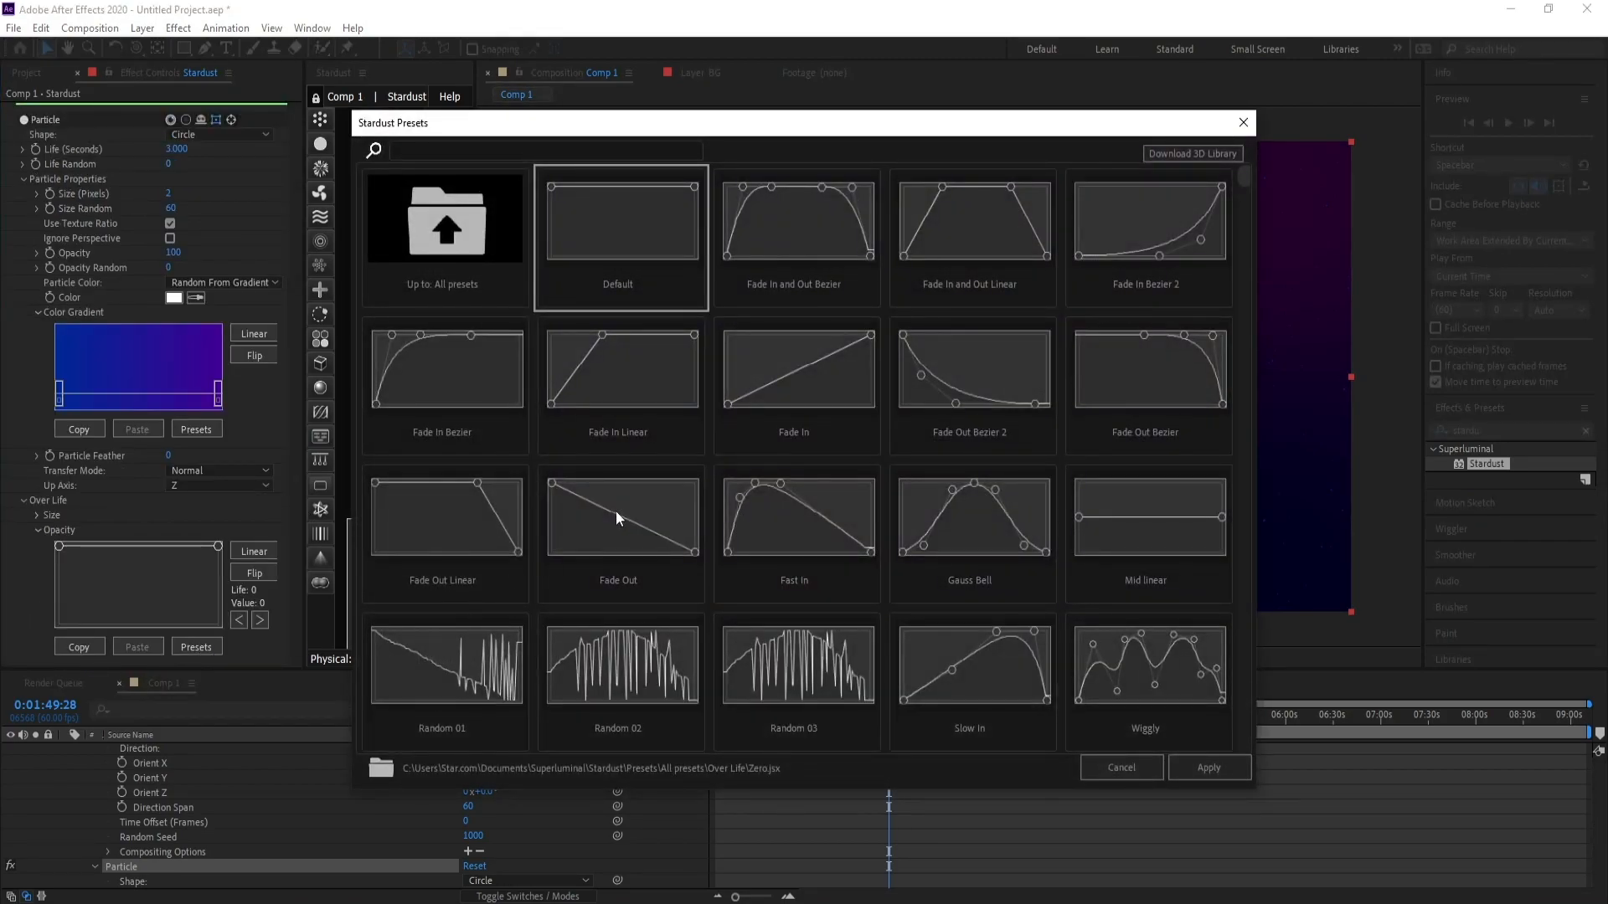
left_click(771, 231)
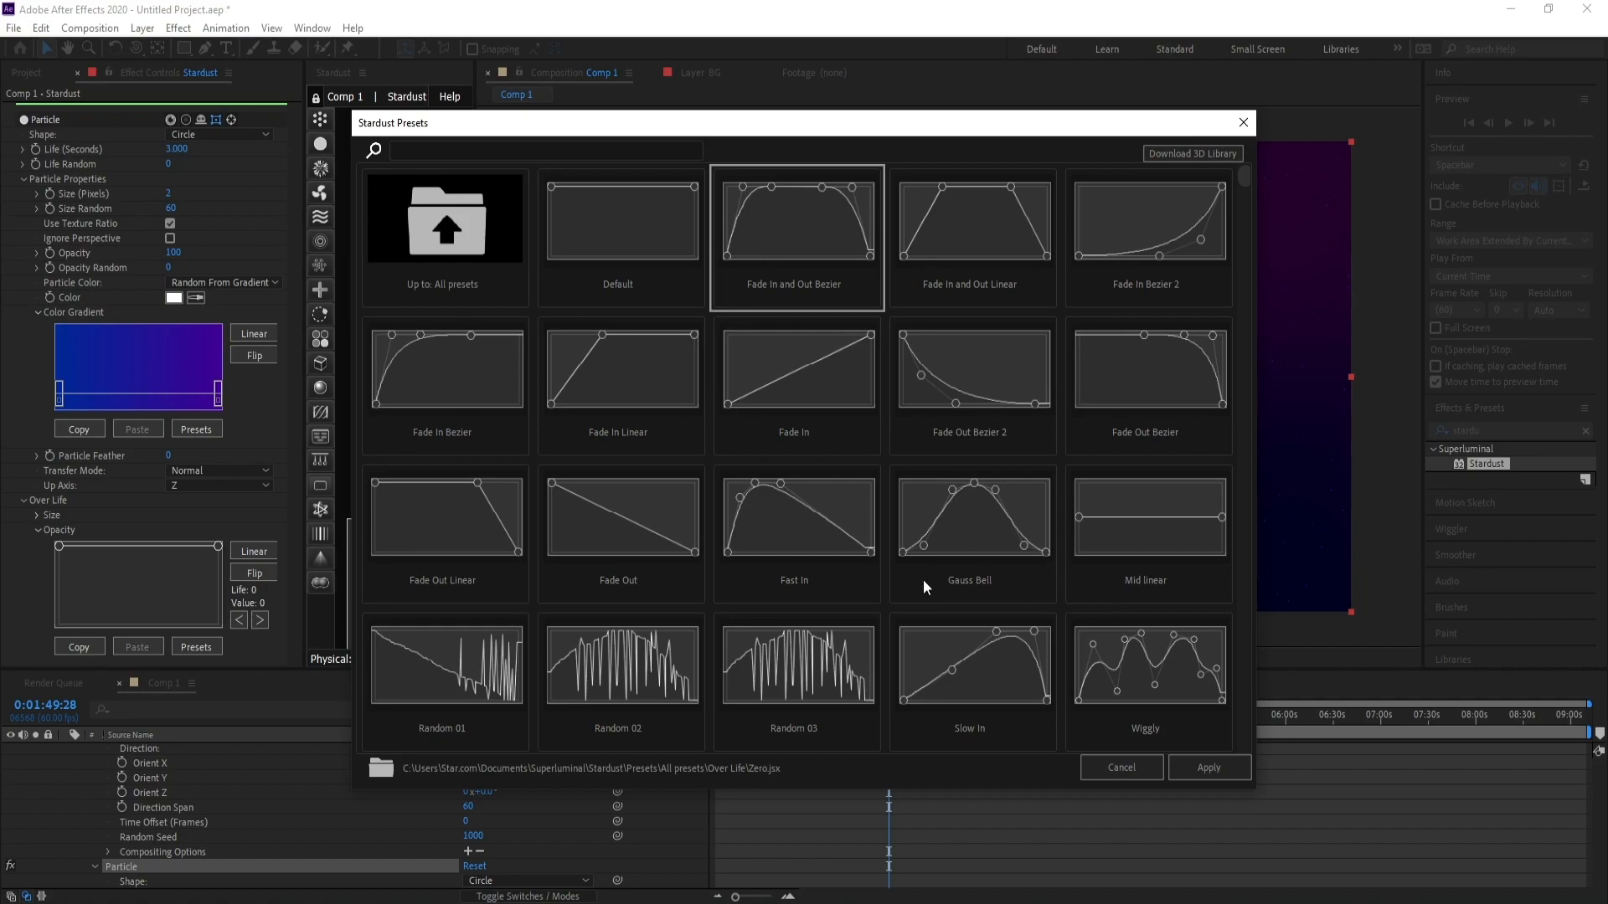
left_click(1182, 760)
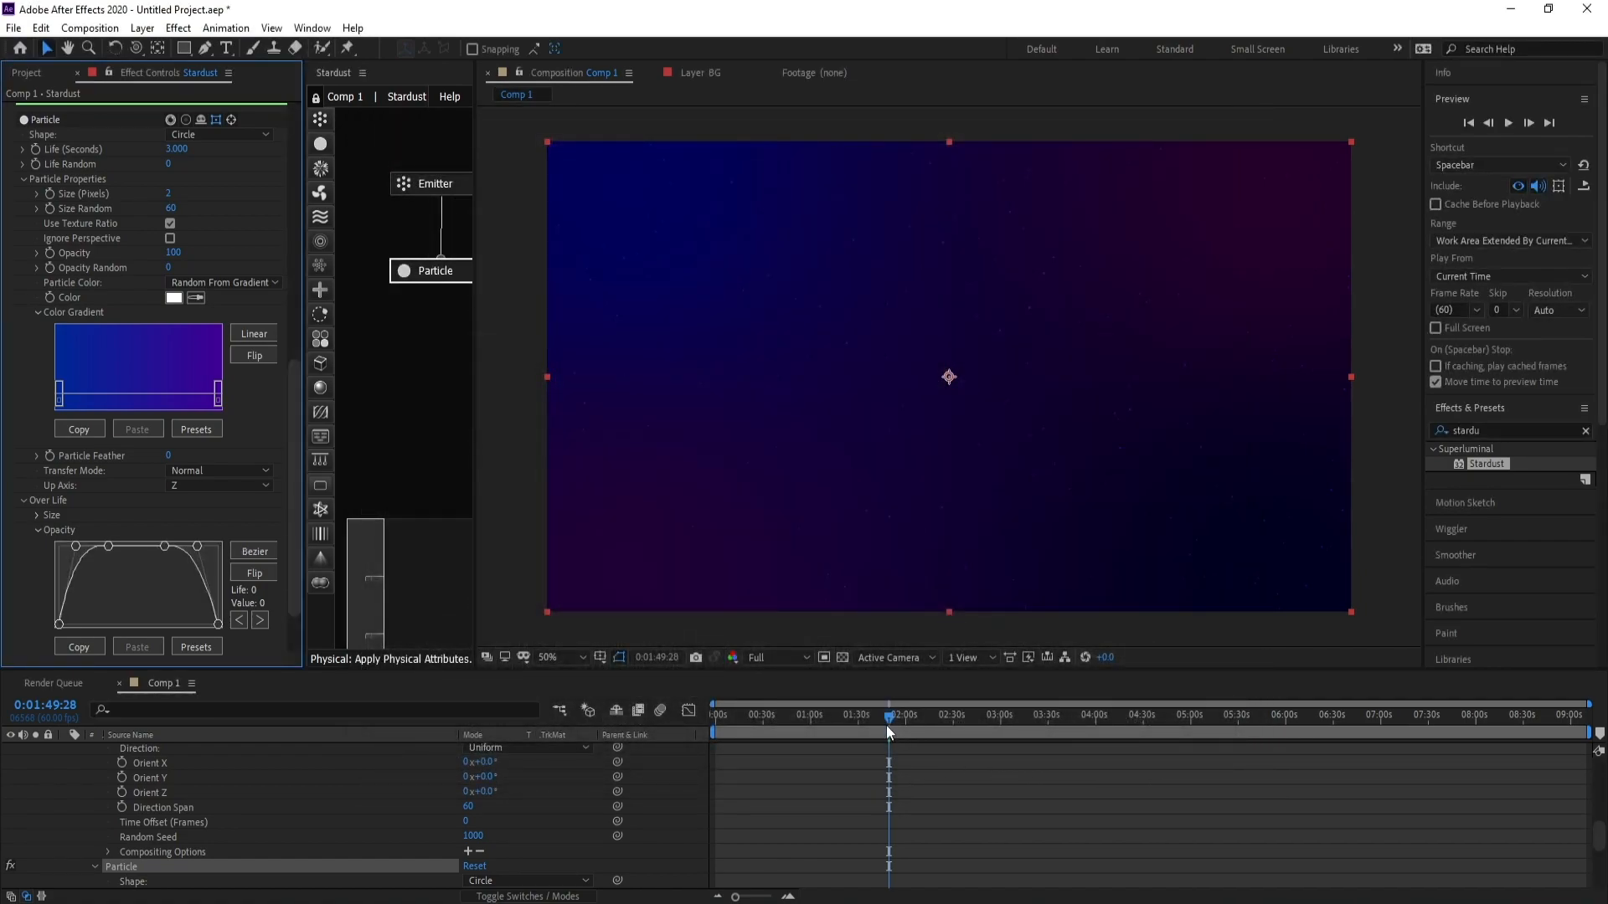
Step: Play back the composition from 0:01:49:28 to check how the particles fade over their life
key("space")
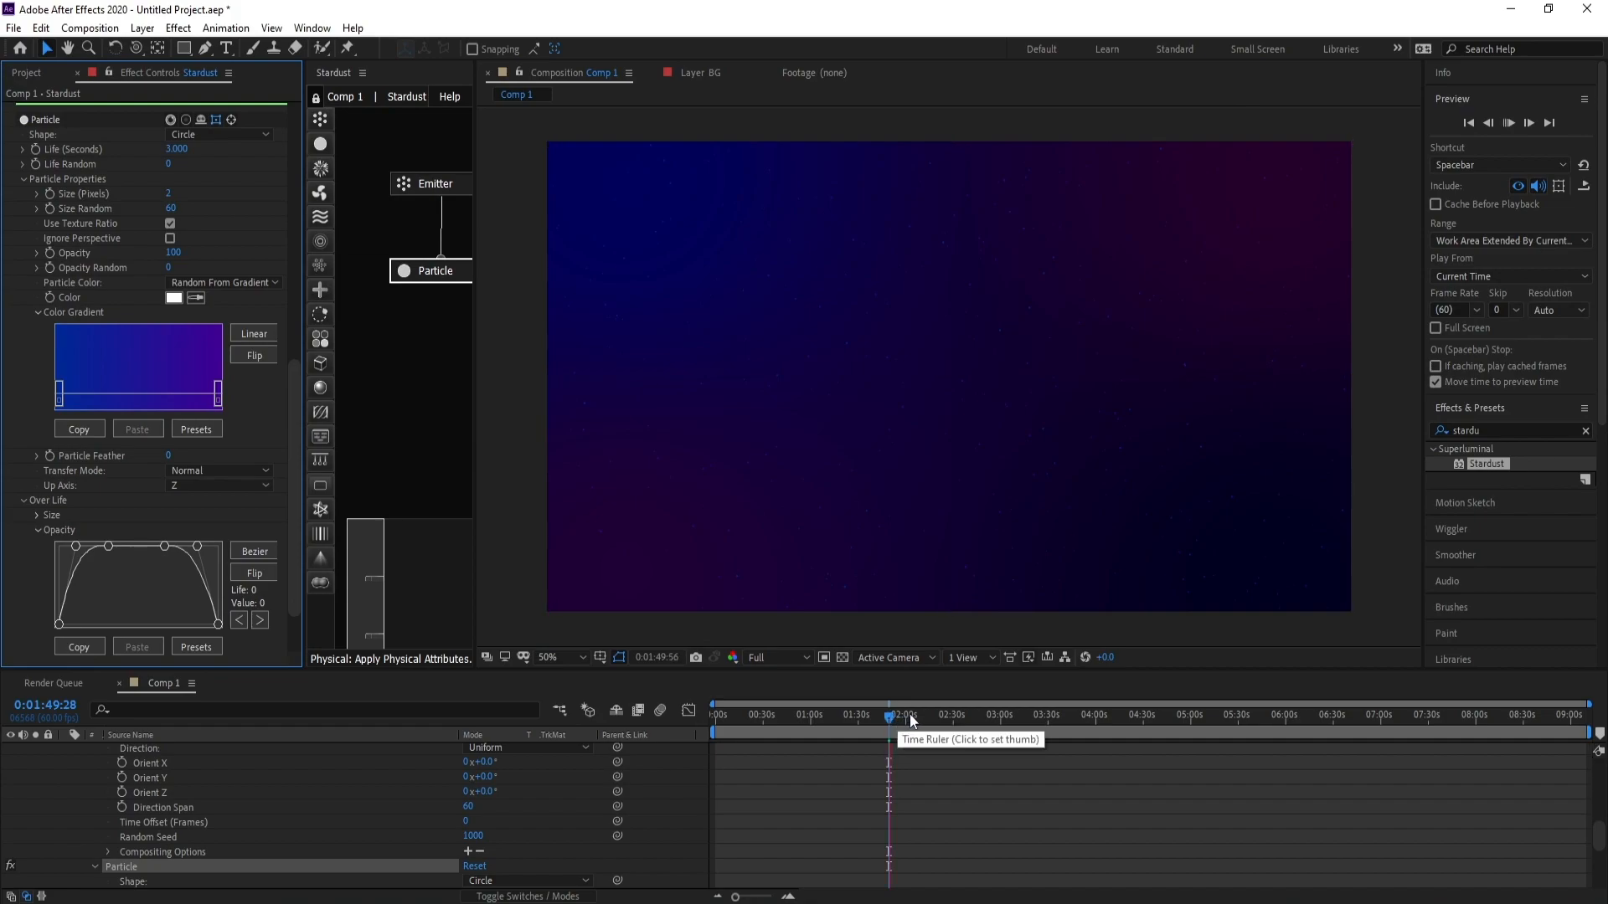
left_click(891, 714)
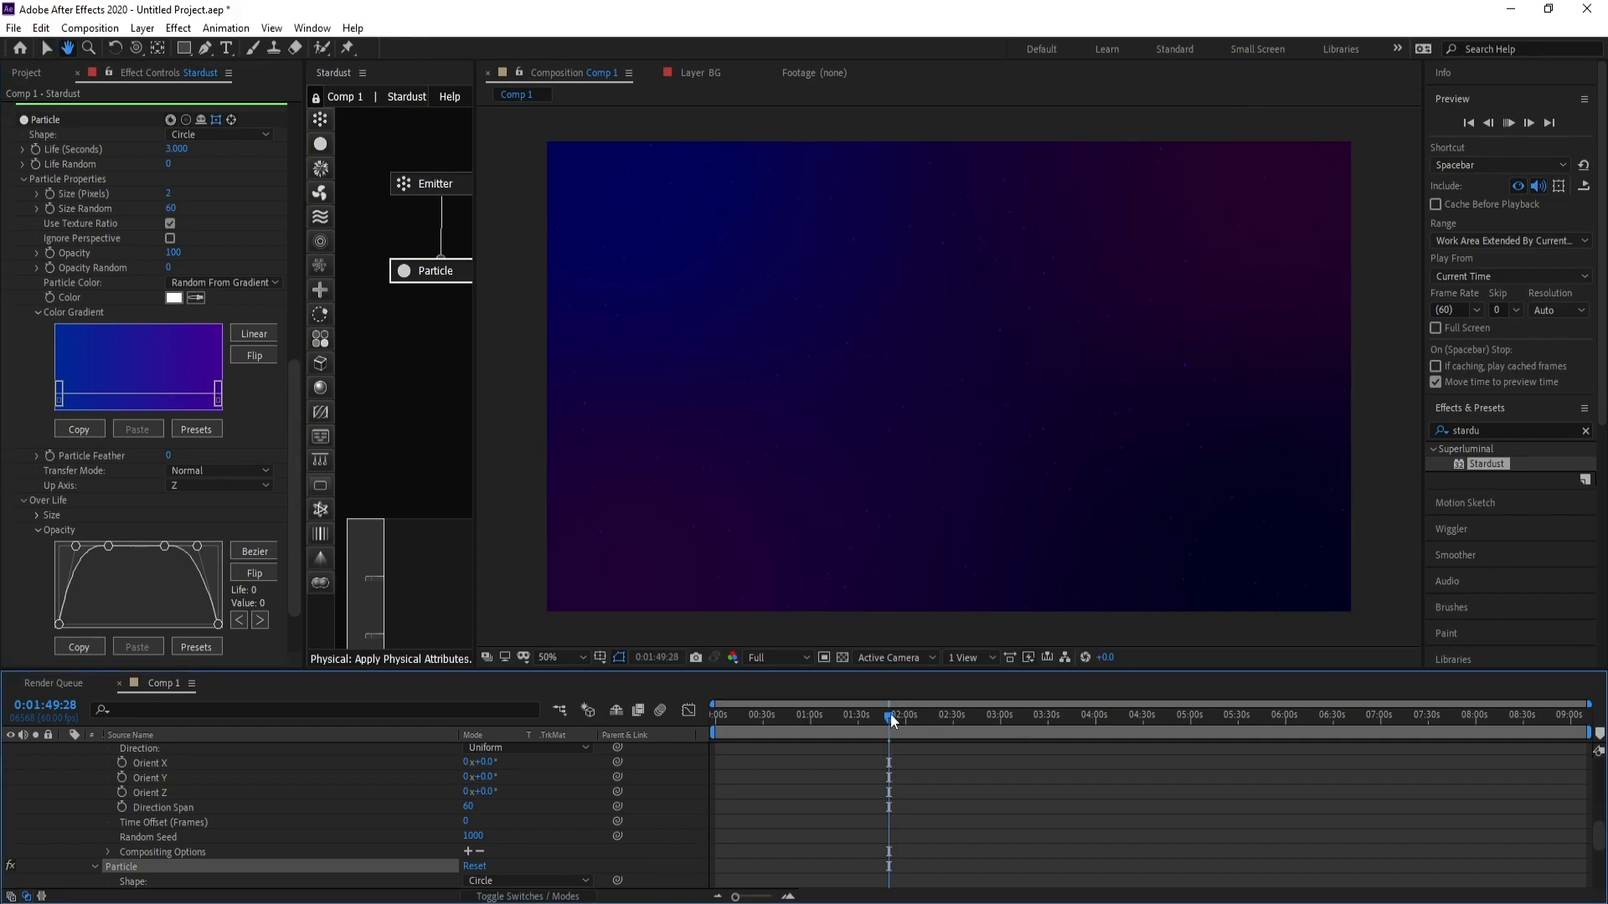
key("space")
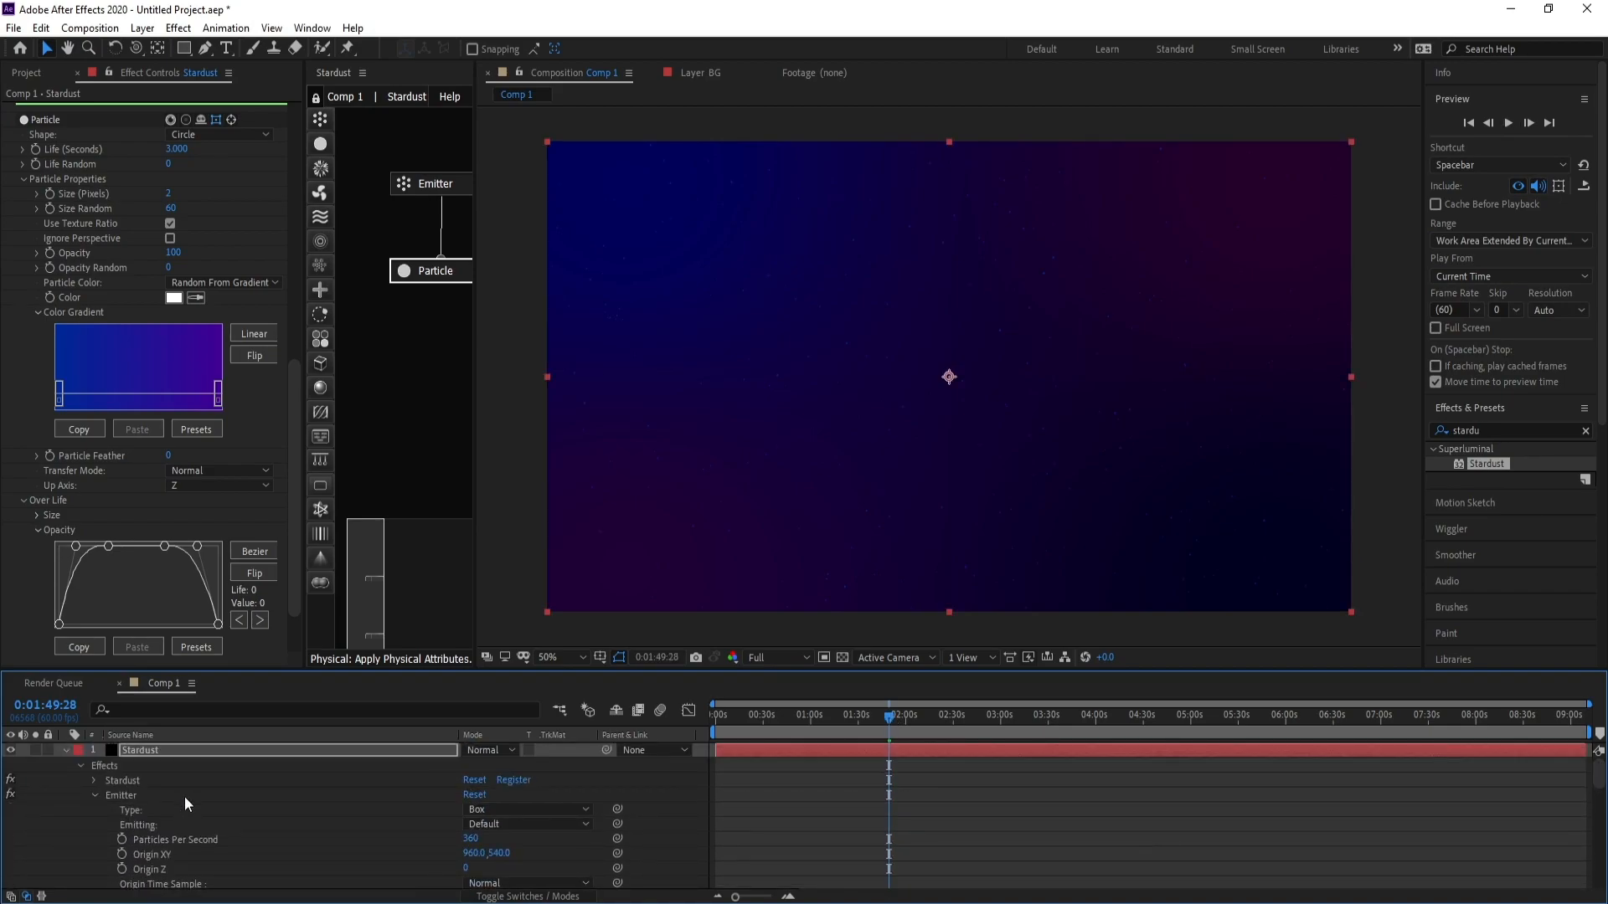
Step: Collapse the Stardust layer's properties in the timeline and the Particle Properties group in the effect settings
left_click(66, 750)
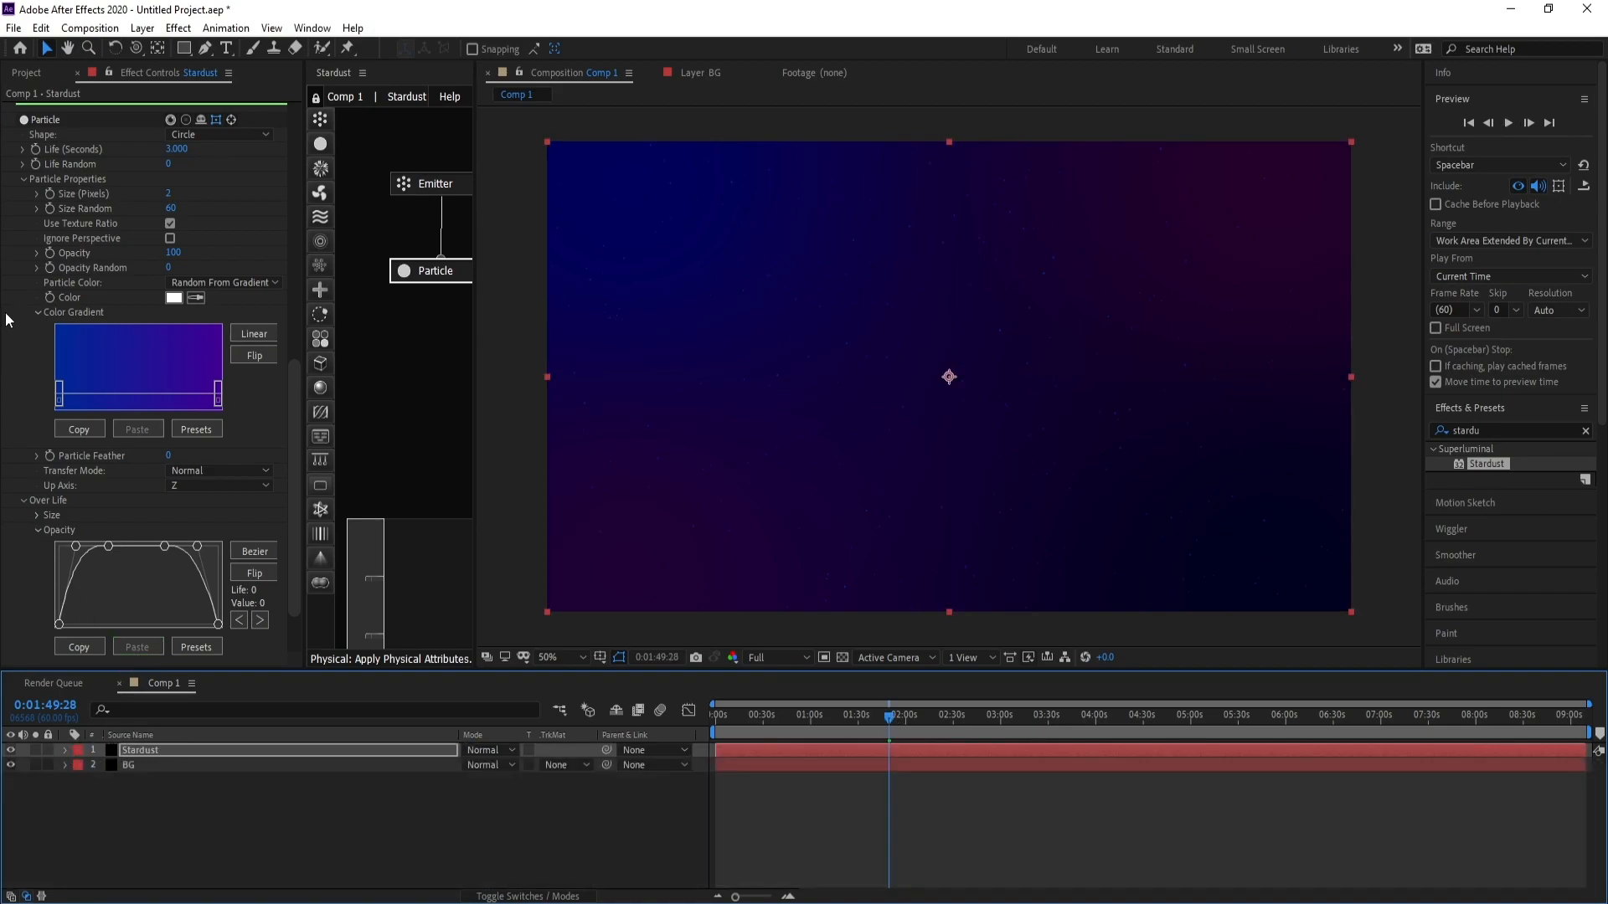
left_click(23, 179)
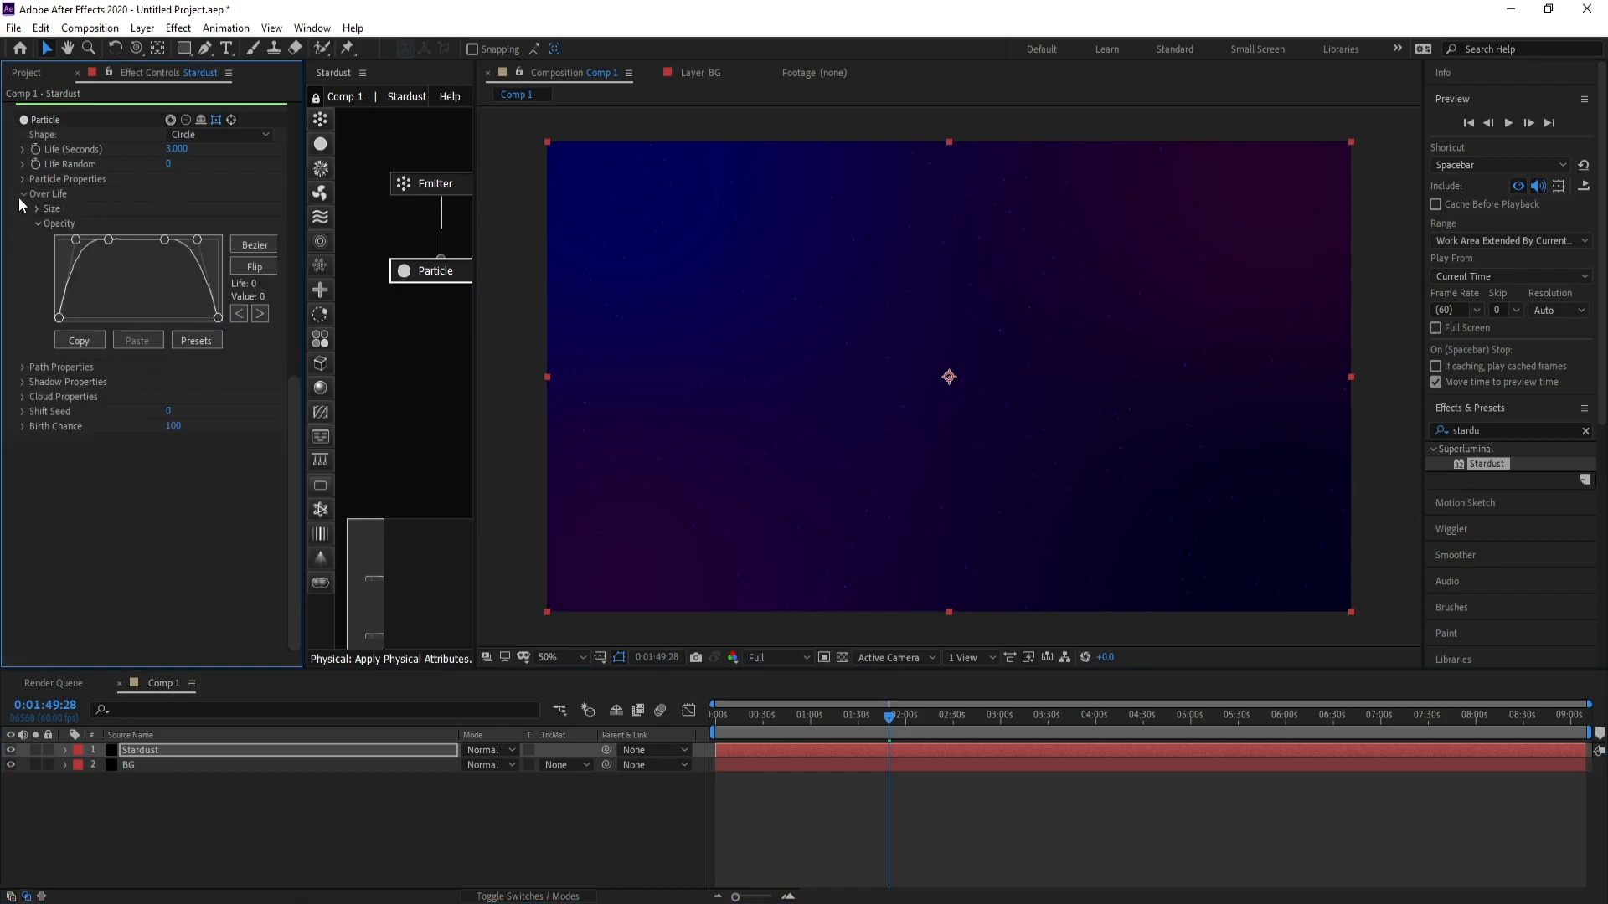
scroll(13, 222, "up", 3)
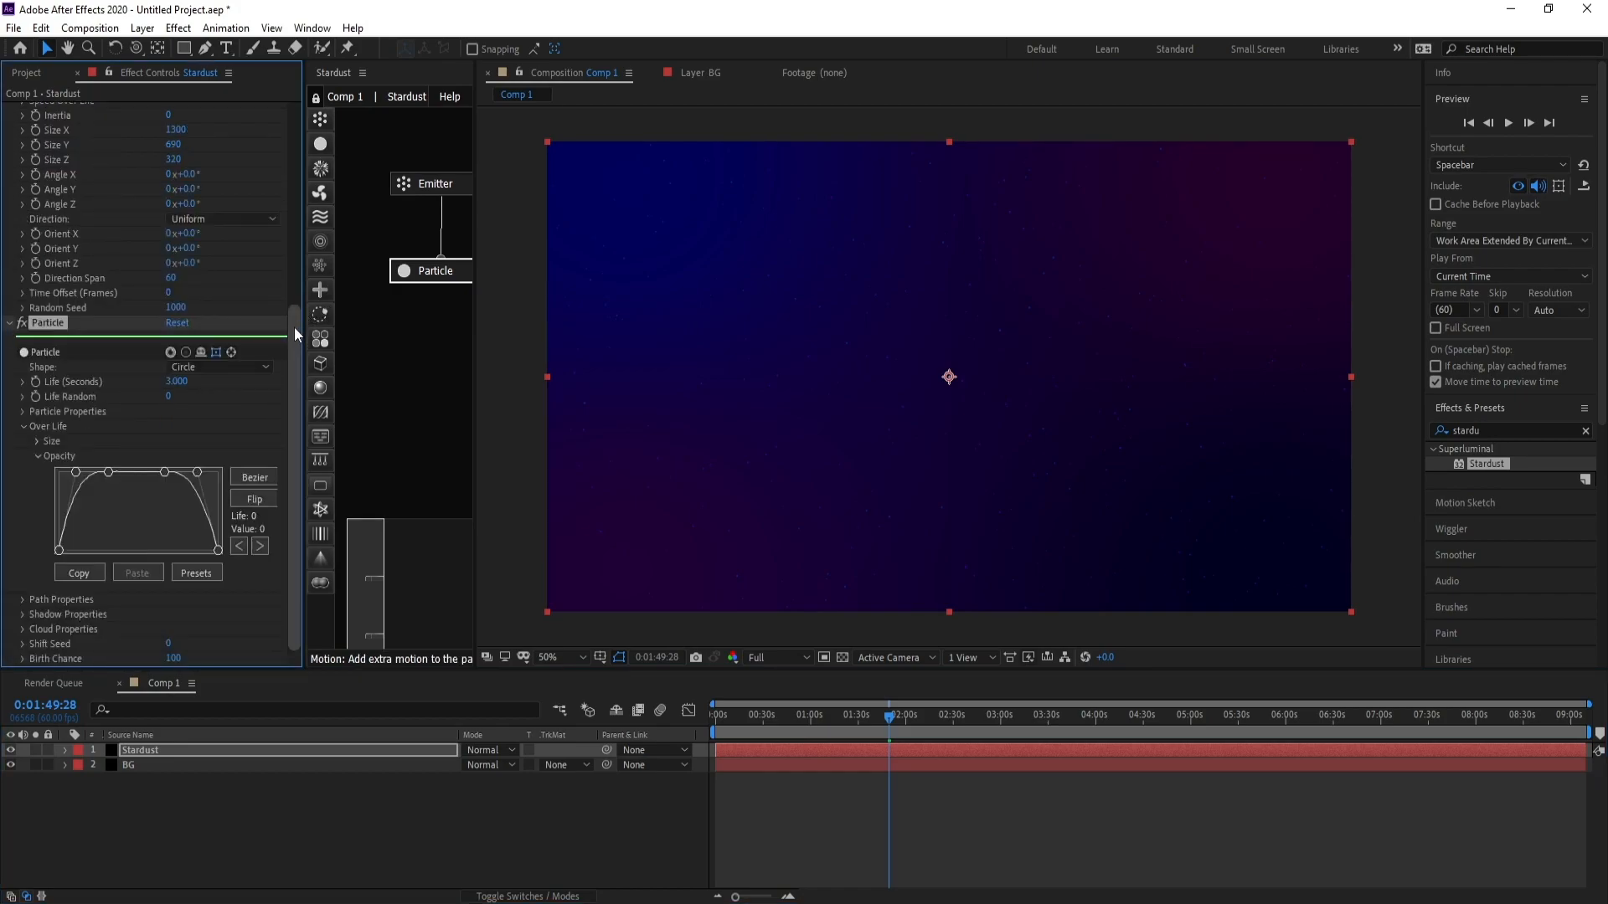
Step: Review the Particle node's properties and collapse the Stardust, Emitter and Particle groups in the effect settings
left_click(430, 272)
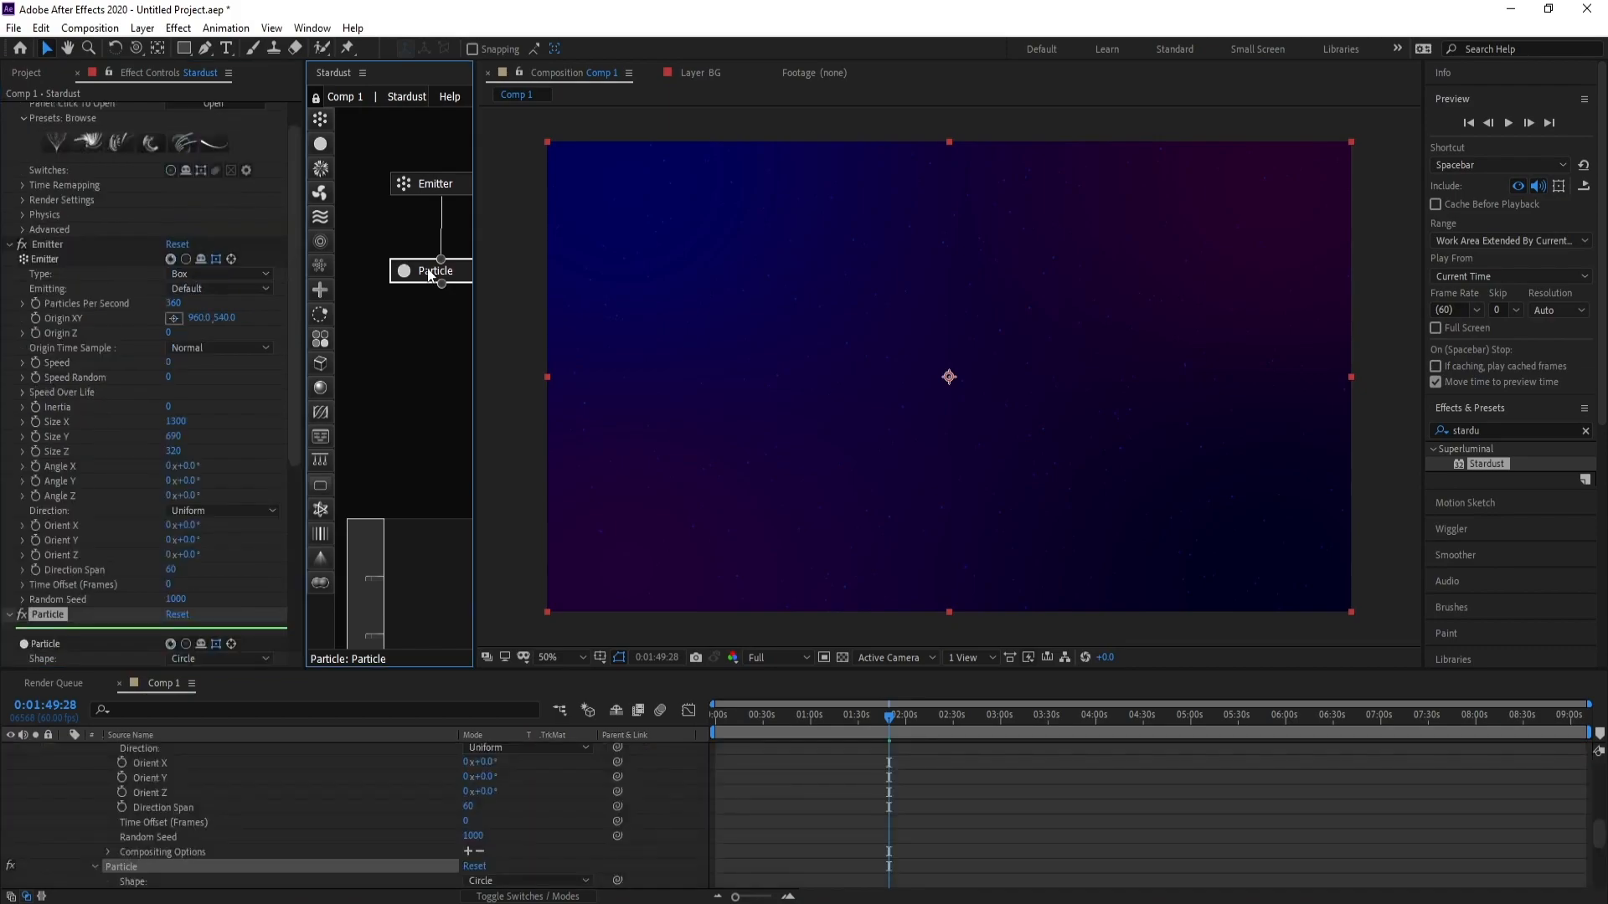
left_click_drag(290, 324, 301, 487)
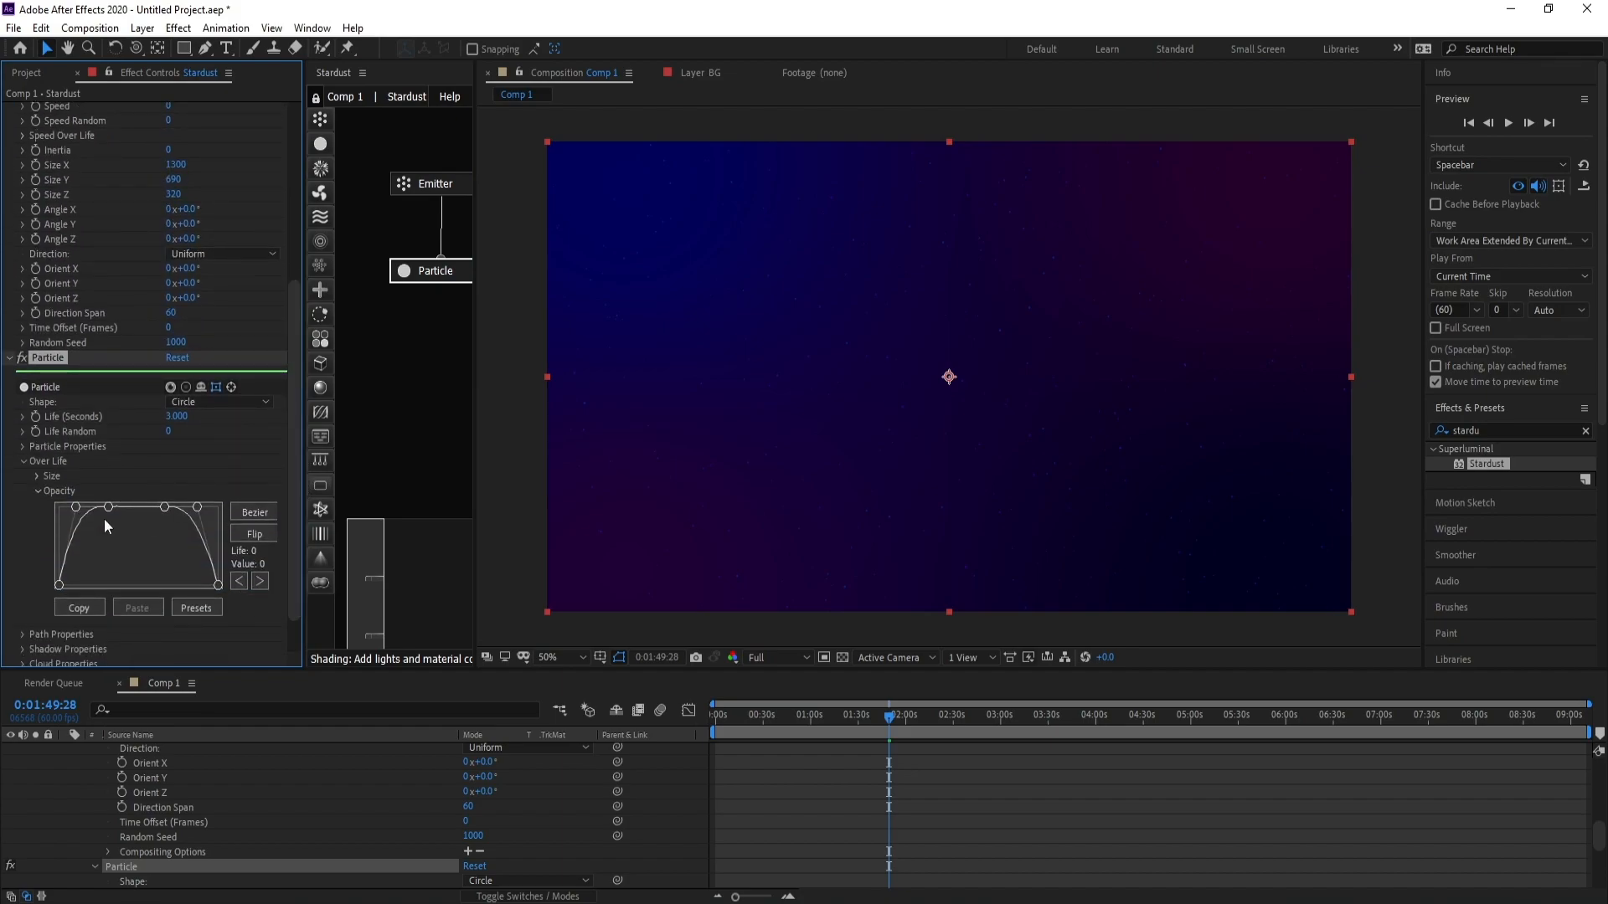
left_click(21, 446)
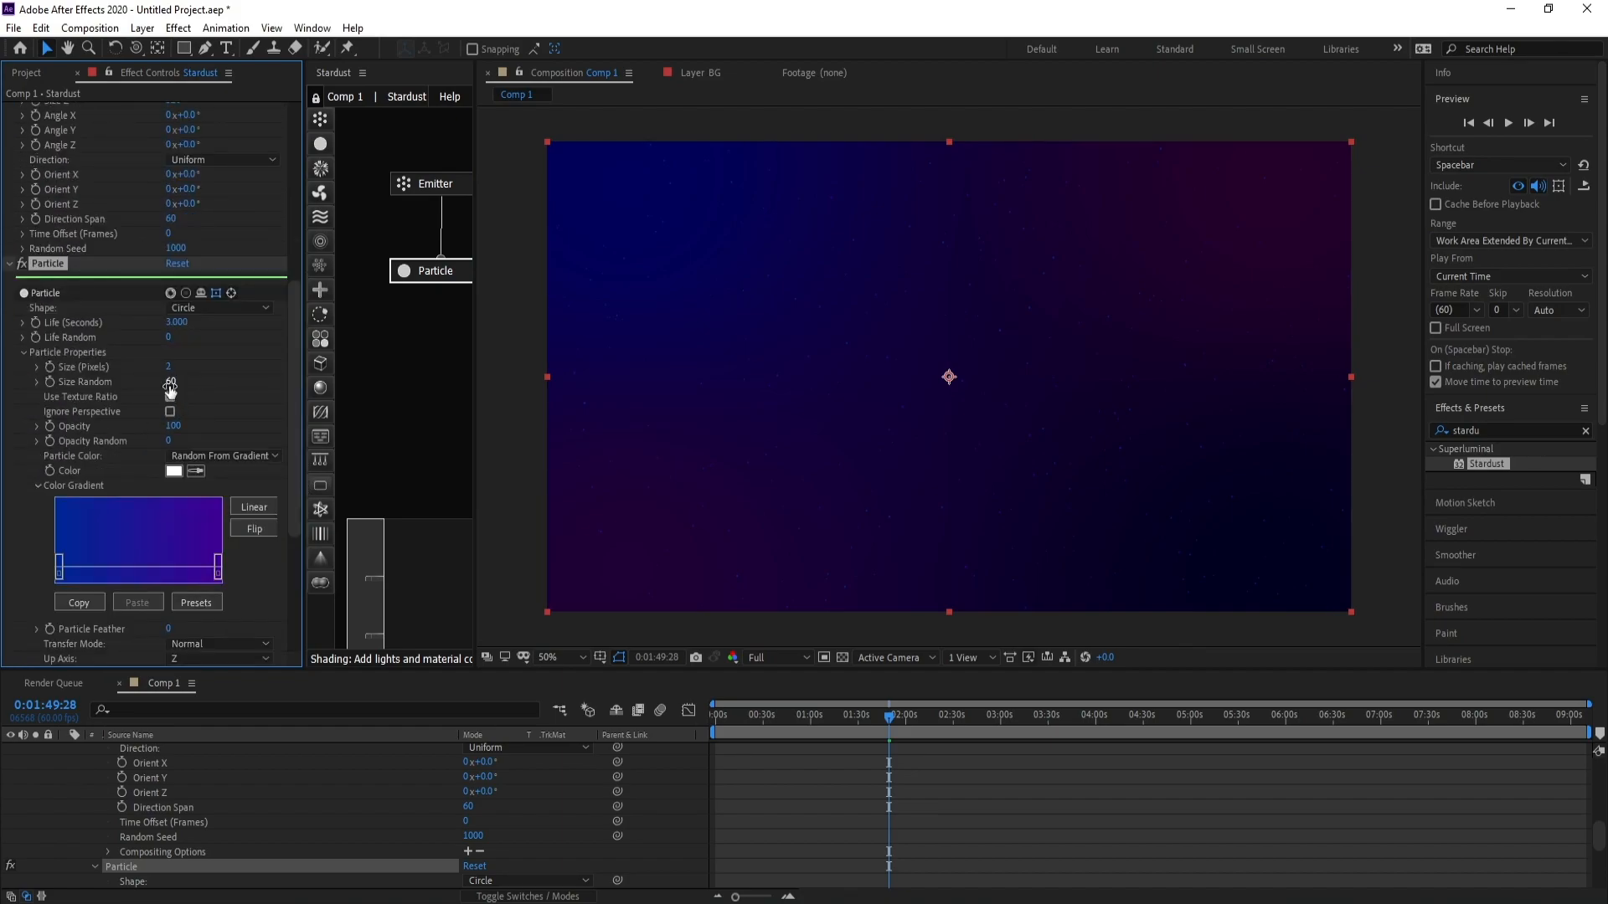
left_click(23, 352)
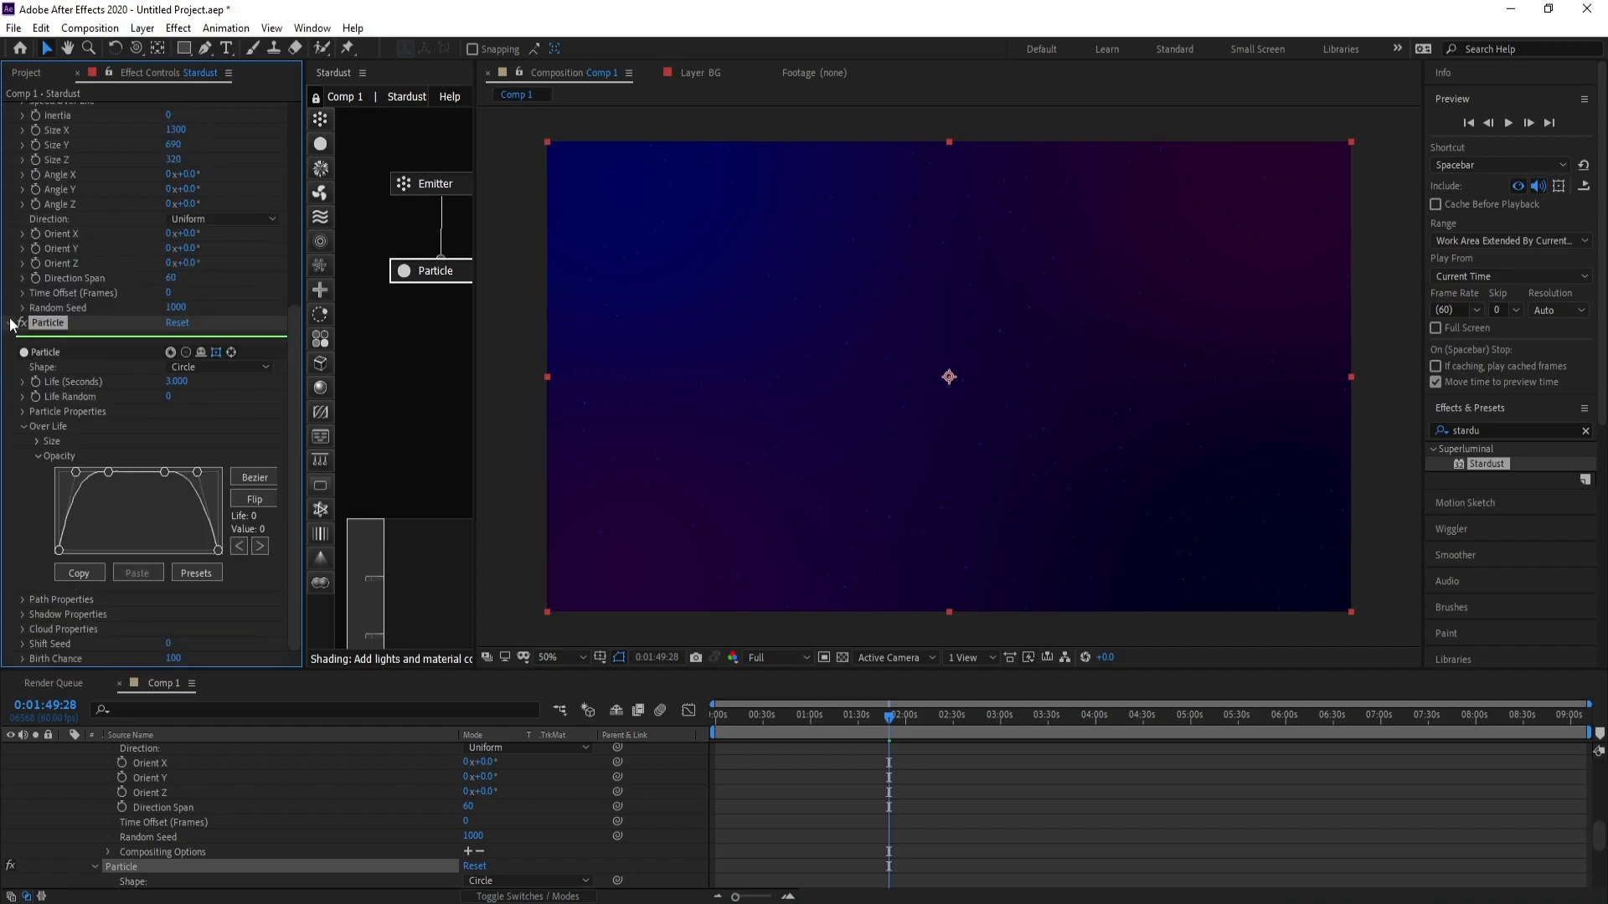
scroll(90, 329, "up", 5)
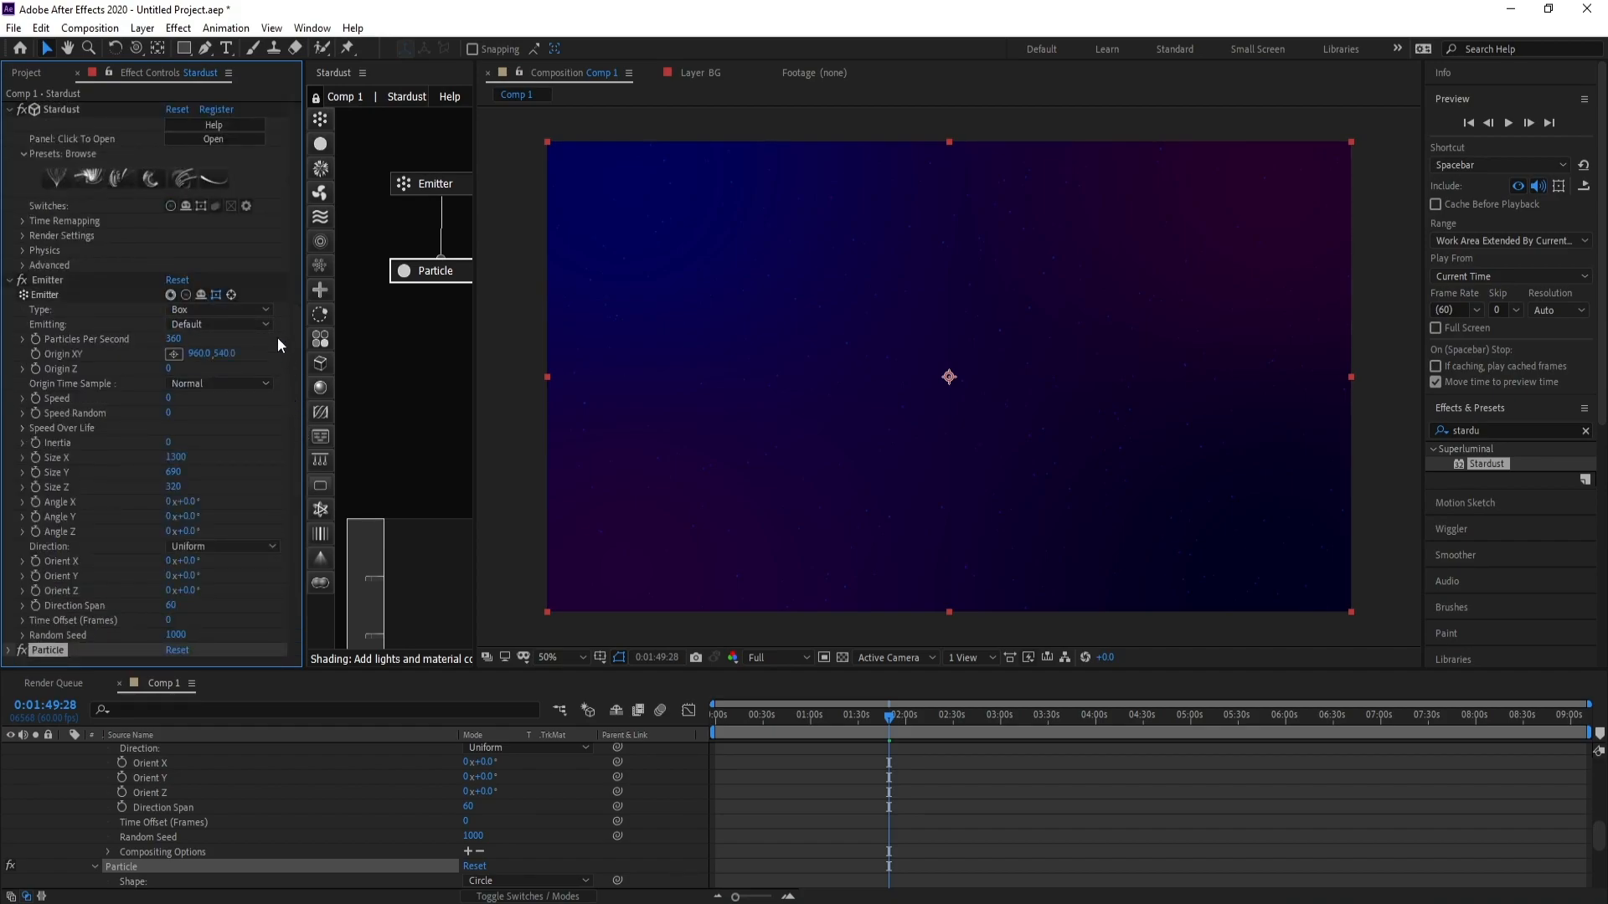
left_click(9, 111)
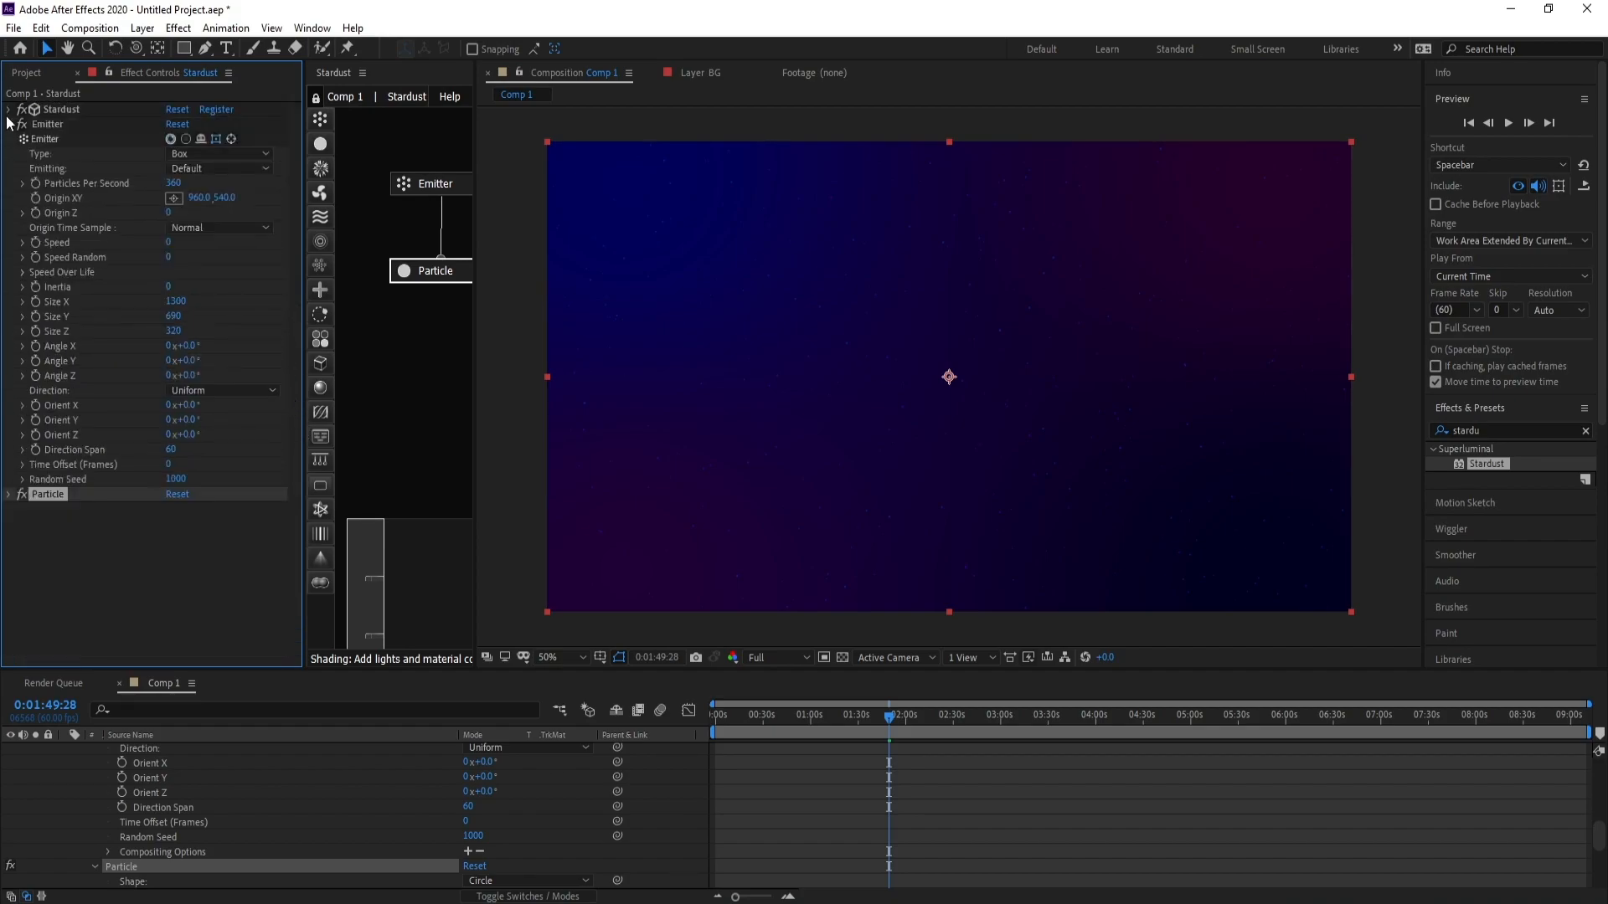
left_click(9, 124)
left_click(112, 271)
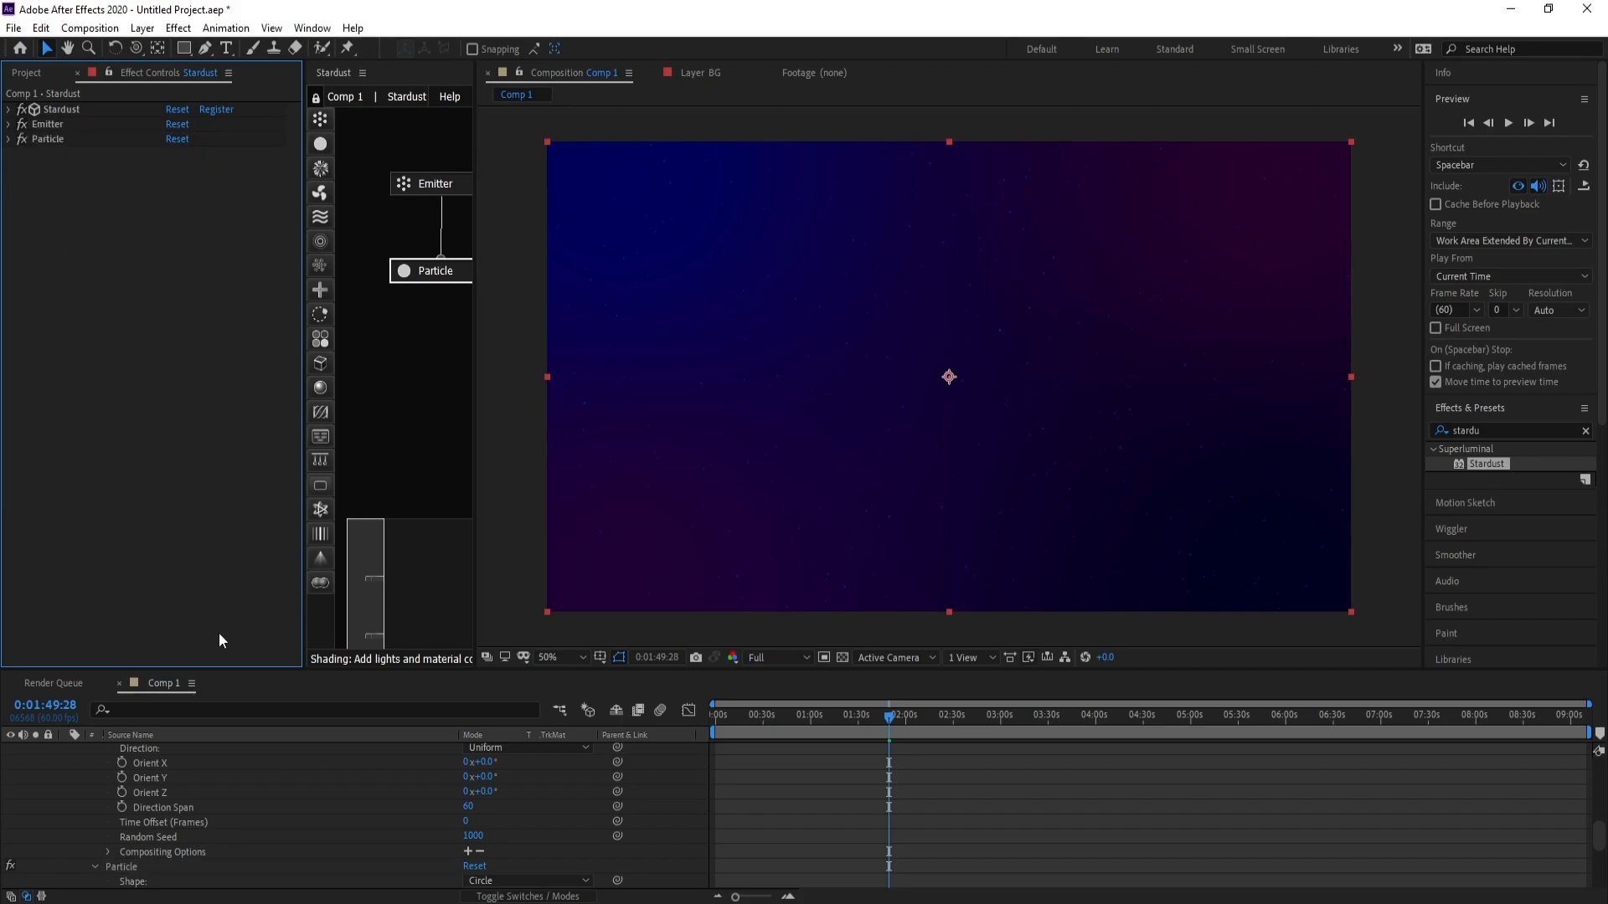
Step: Widen the Stardust node area and move the Emitter and Particle nodes aside to make room for more nodes
left_click_drag(482, 369, 617, 369)
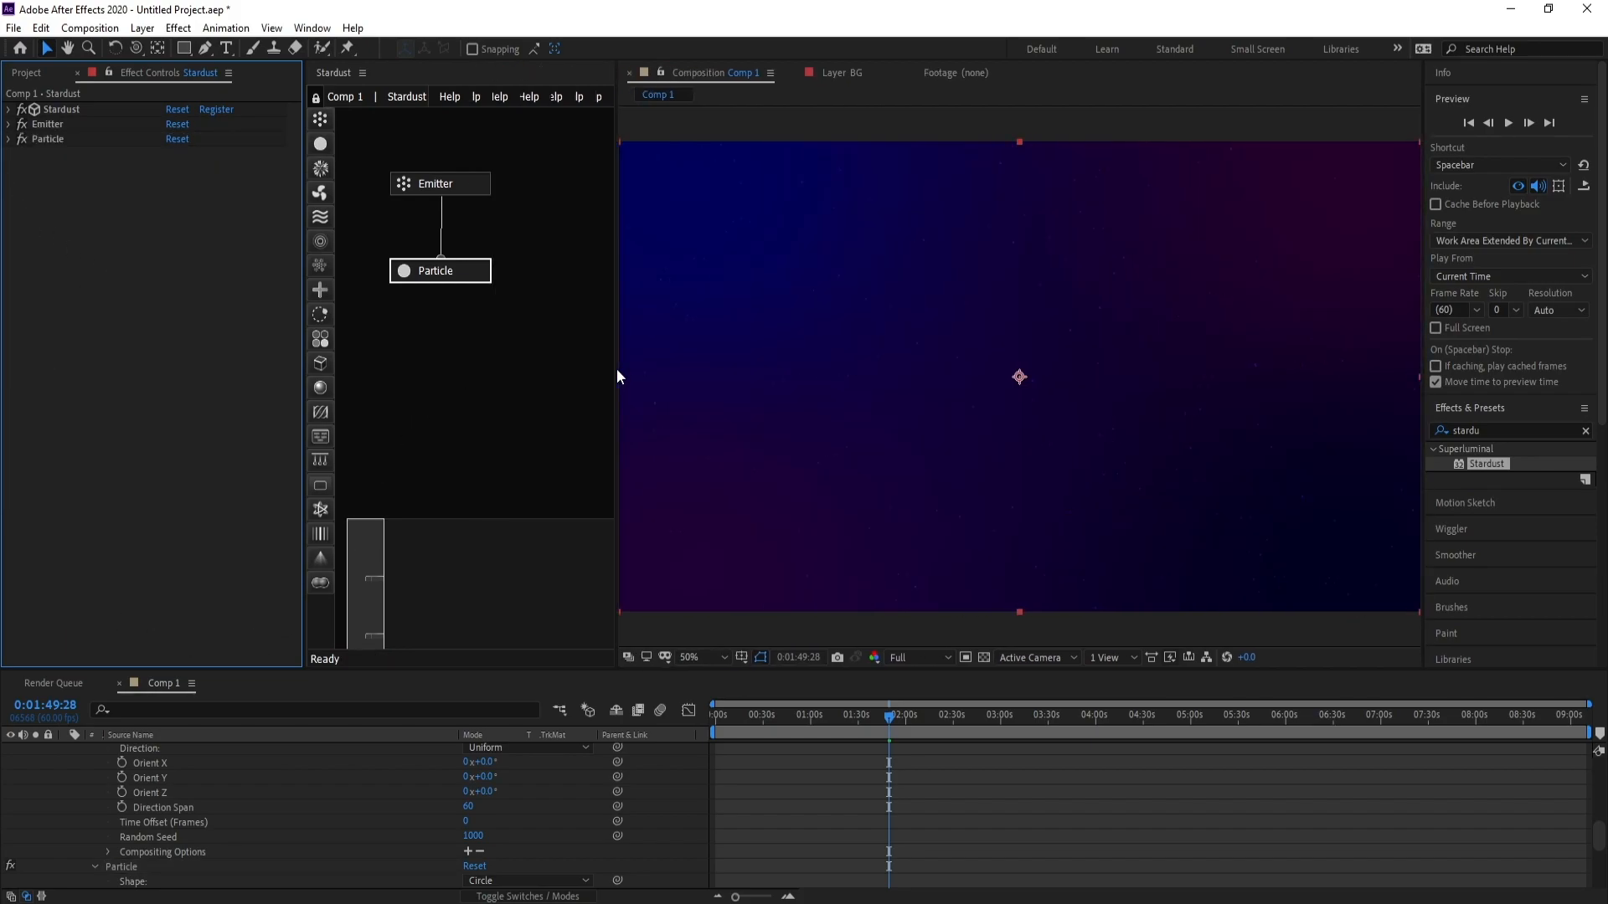
left_click_drag(439, 188, 392, 181)
left_click_drag(427, 271, 390, 270)
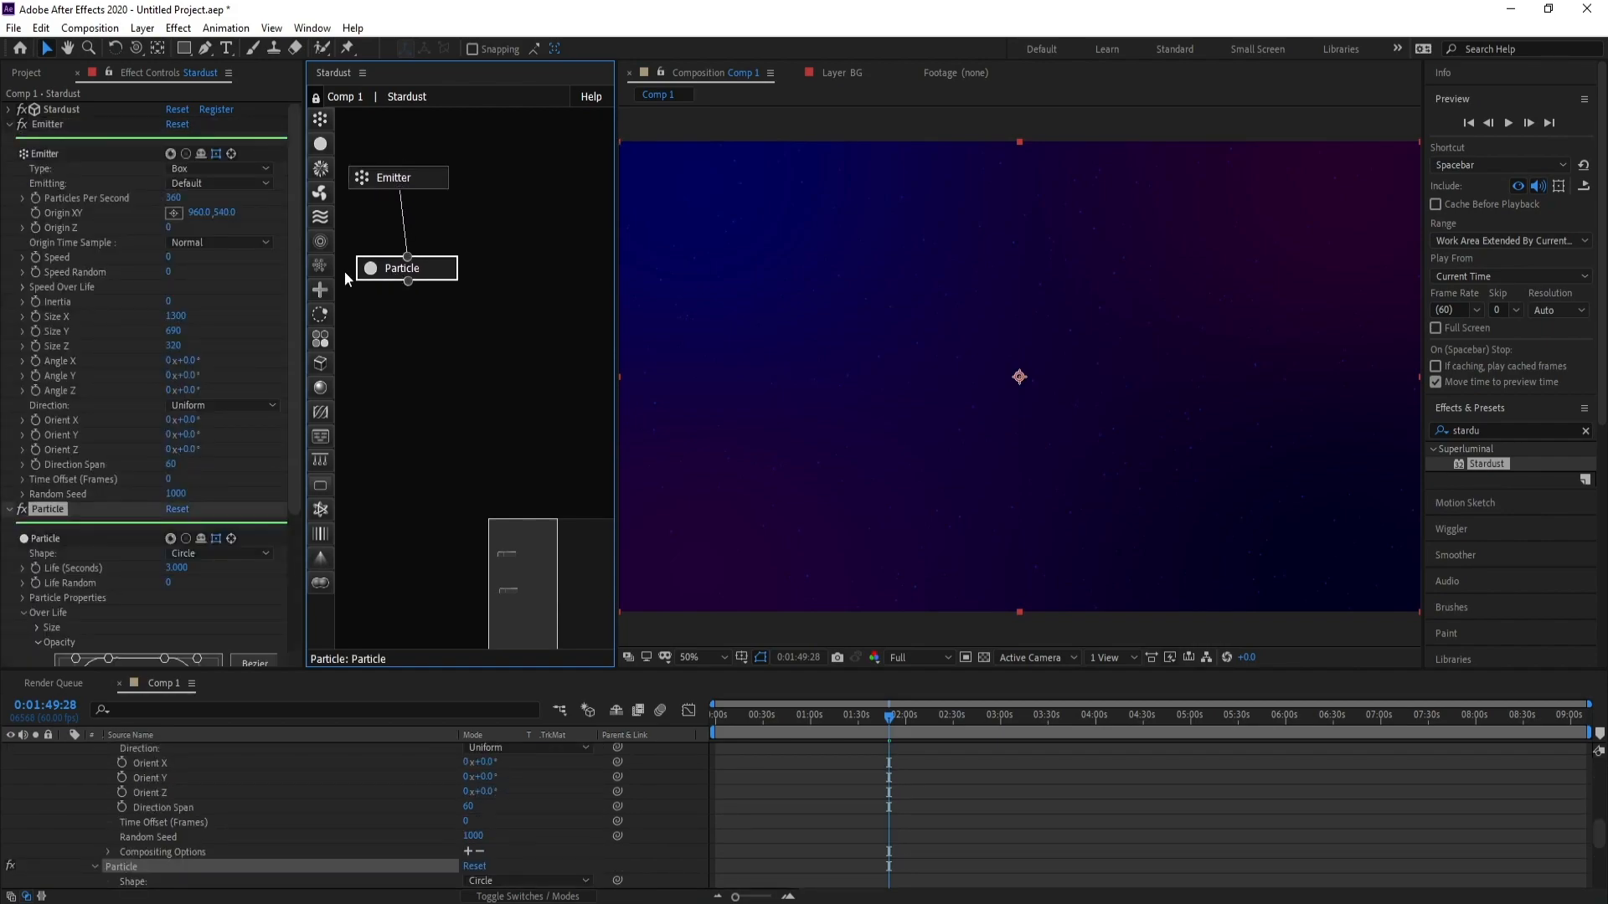
Step: Add a second Emitter node and a second Particle node beside the existing pair and connect them
left_click(320, 119)
left_click_drag(394, 124, 533, 179)
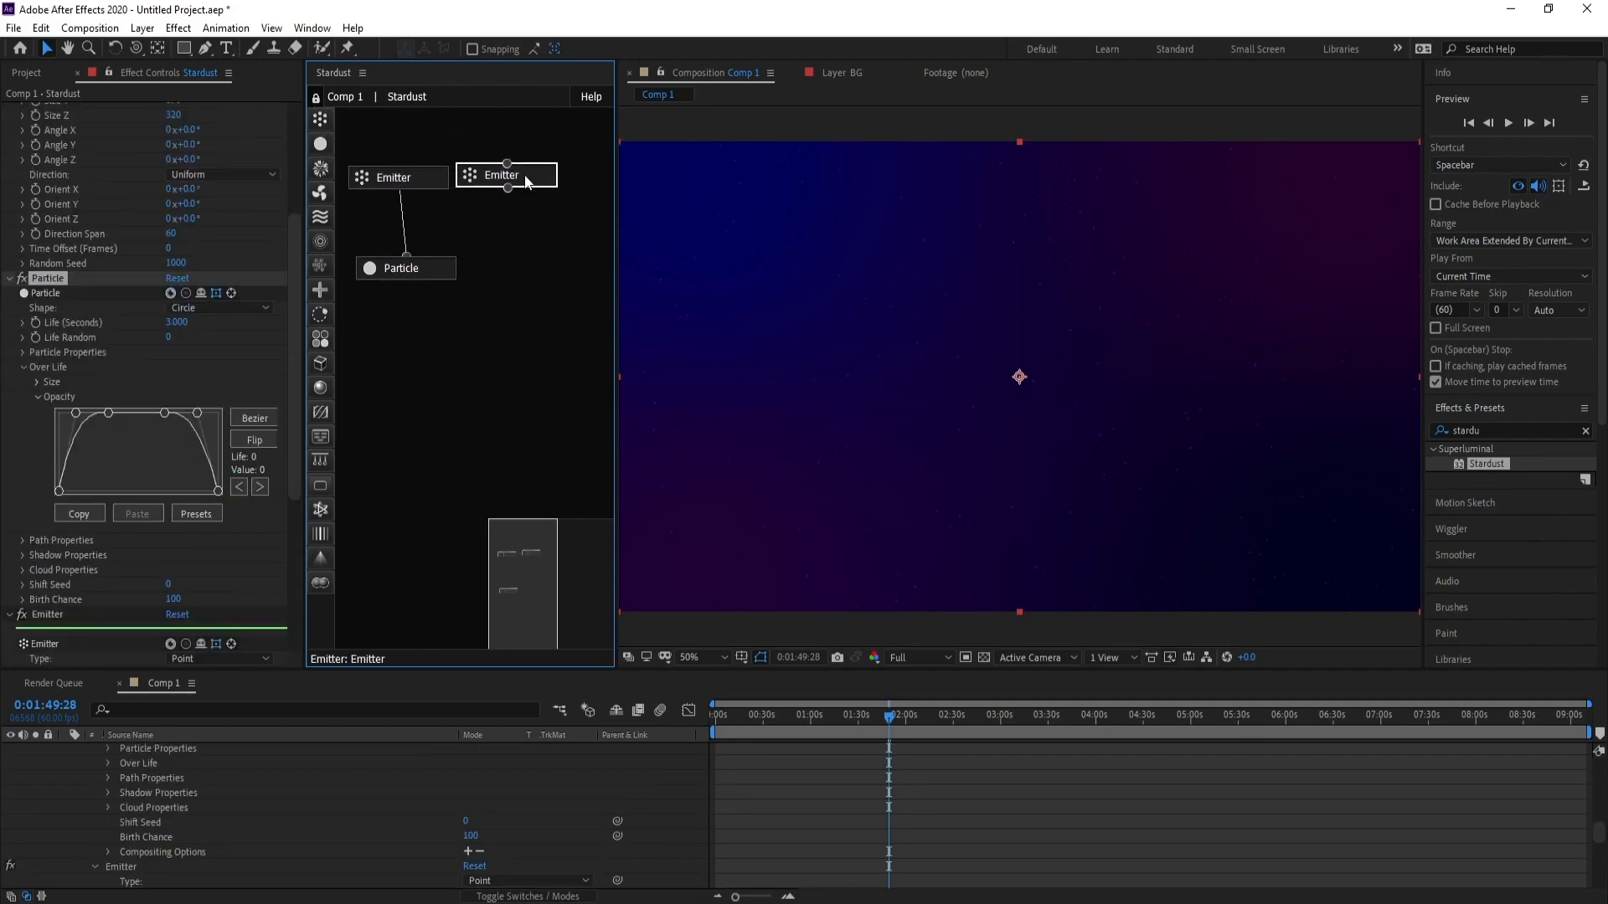
left_click(320, 143)
left_click_drag(384, 149, 506, 249)
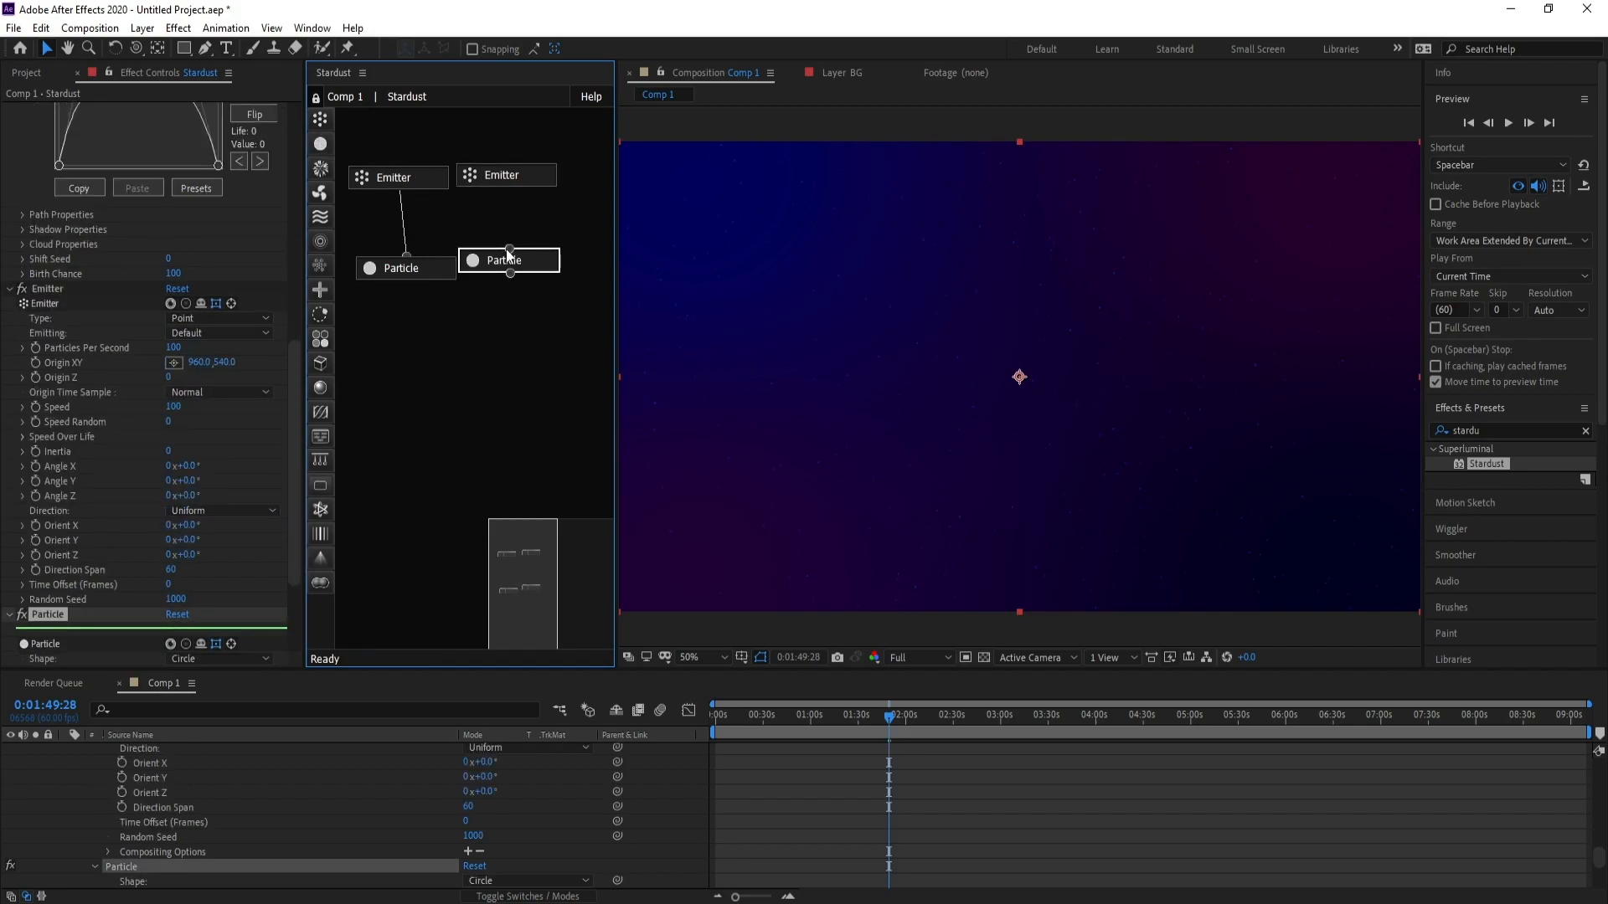
left_click(486, 174)
Step: Set the second emitter's type to Object
scroll(298, 301, "up", 3)
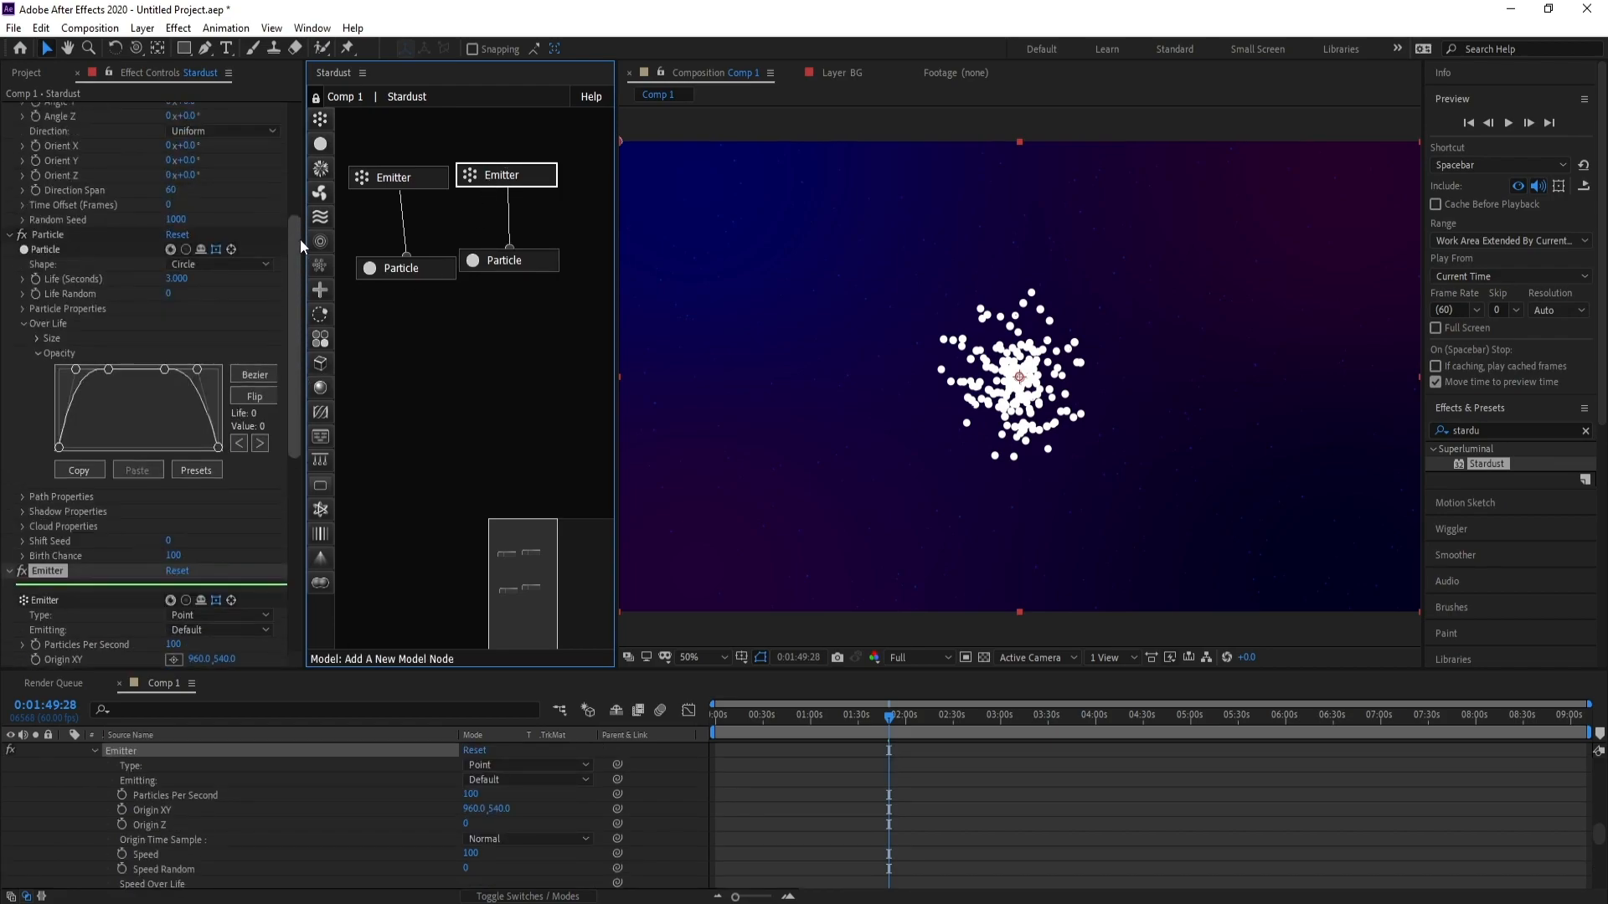
left_click(514, 174)
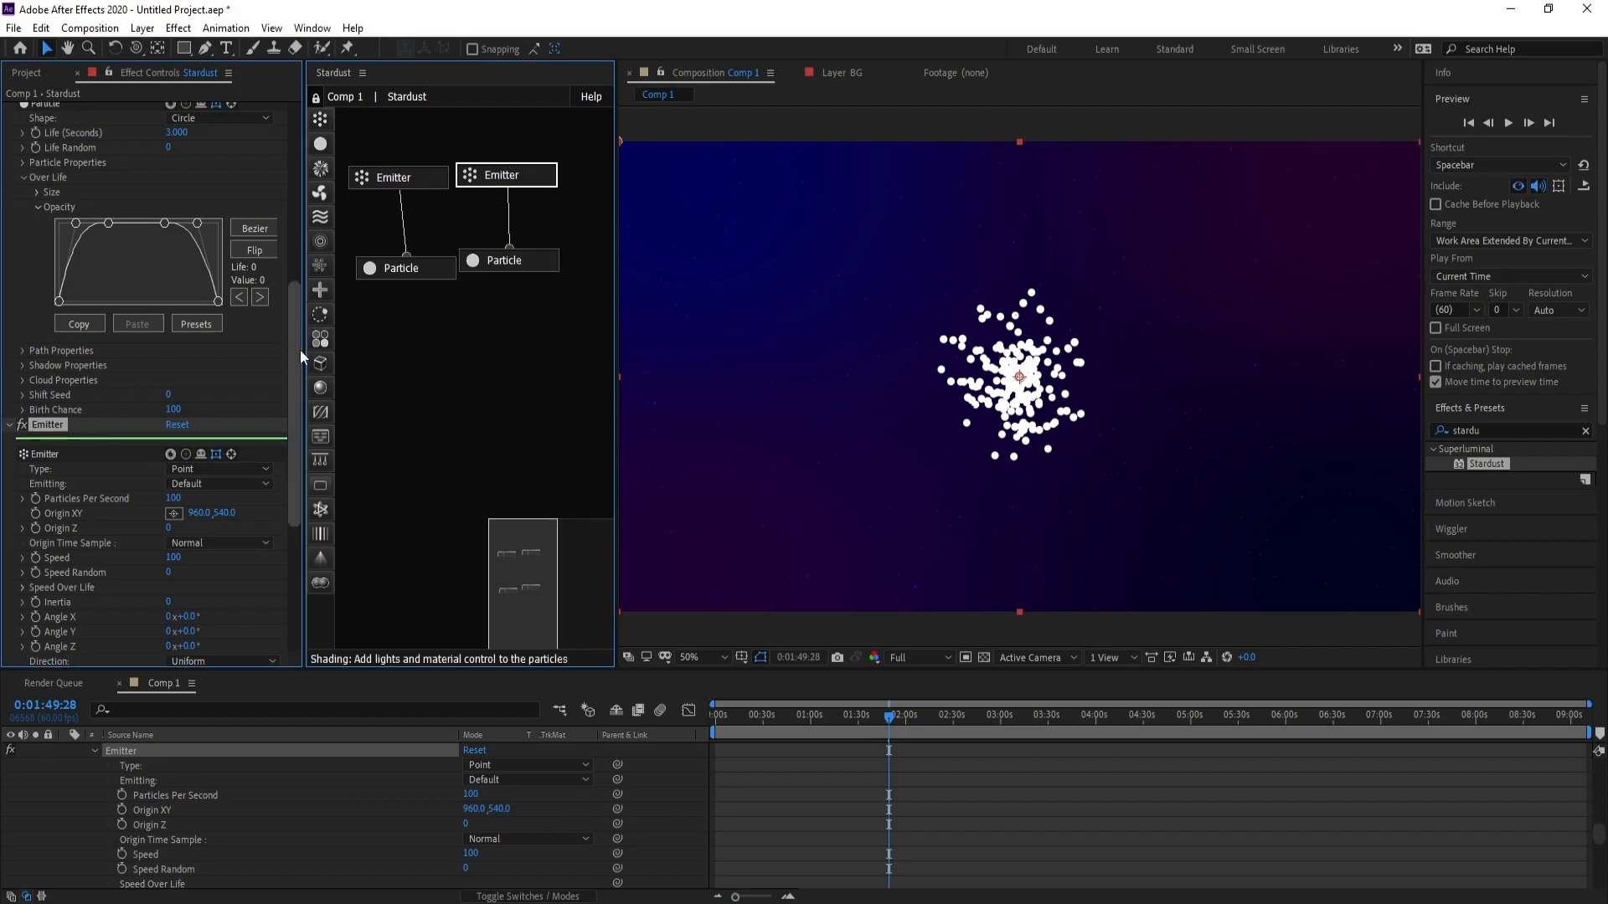
scroll(260, 393, "down", 1)
left_click(218, 441)
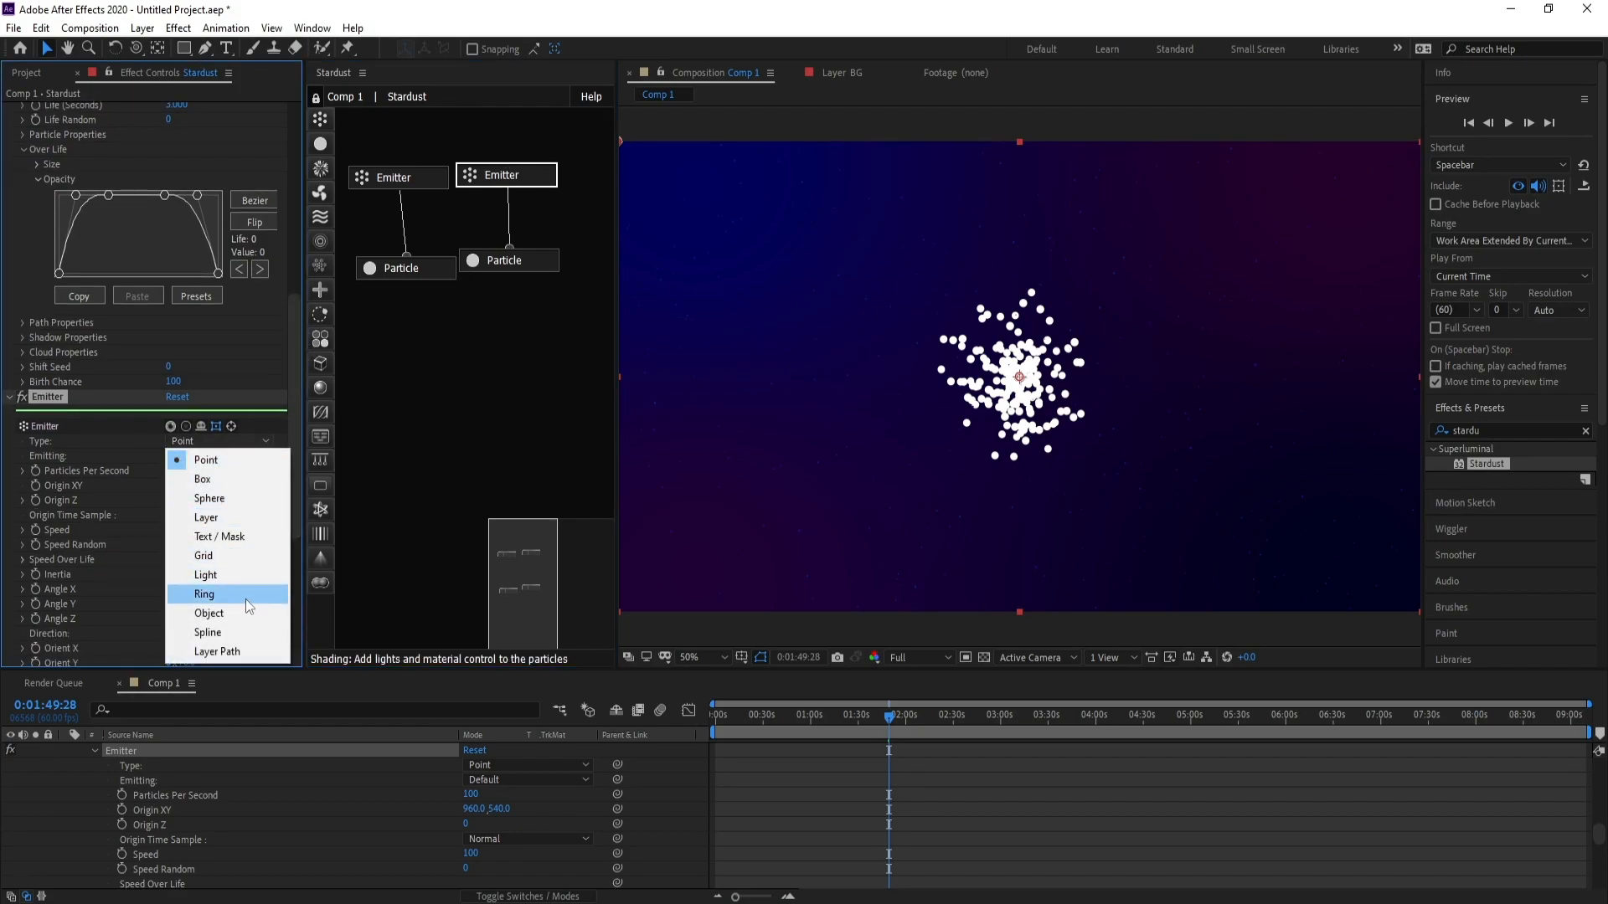
left_click(223, 616)
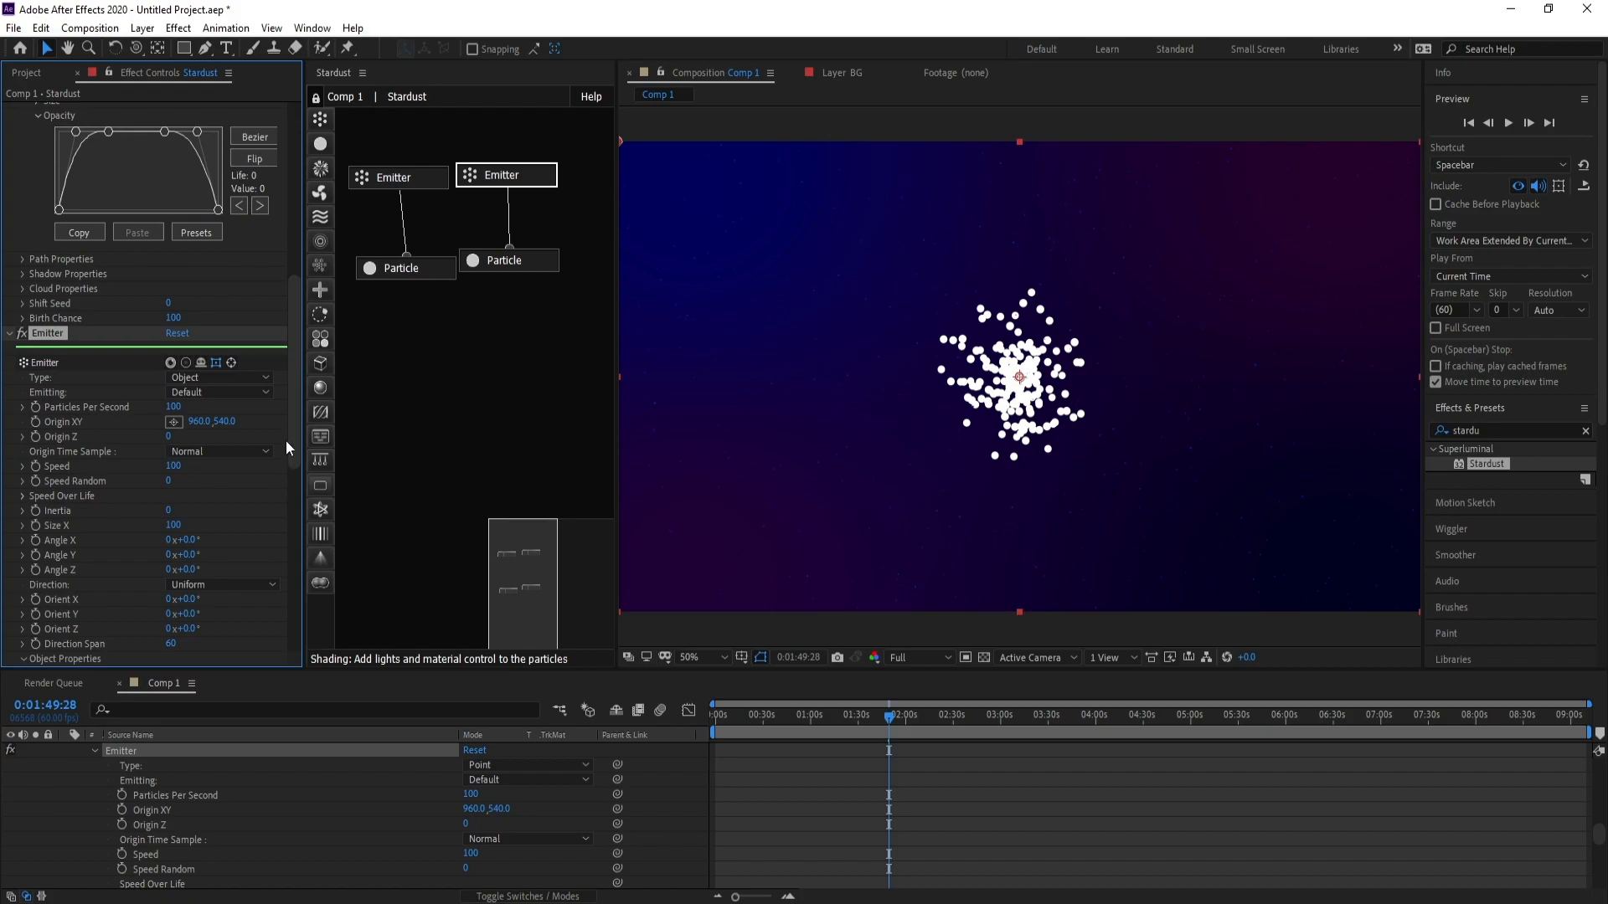
Step: Load the t-rex OBJ file from D:\photos\15 as the second emitter's object
left_click_drag(295, 434, 298, 488)
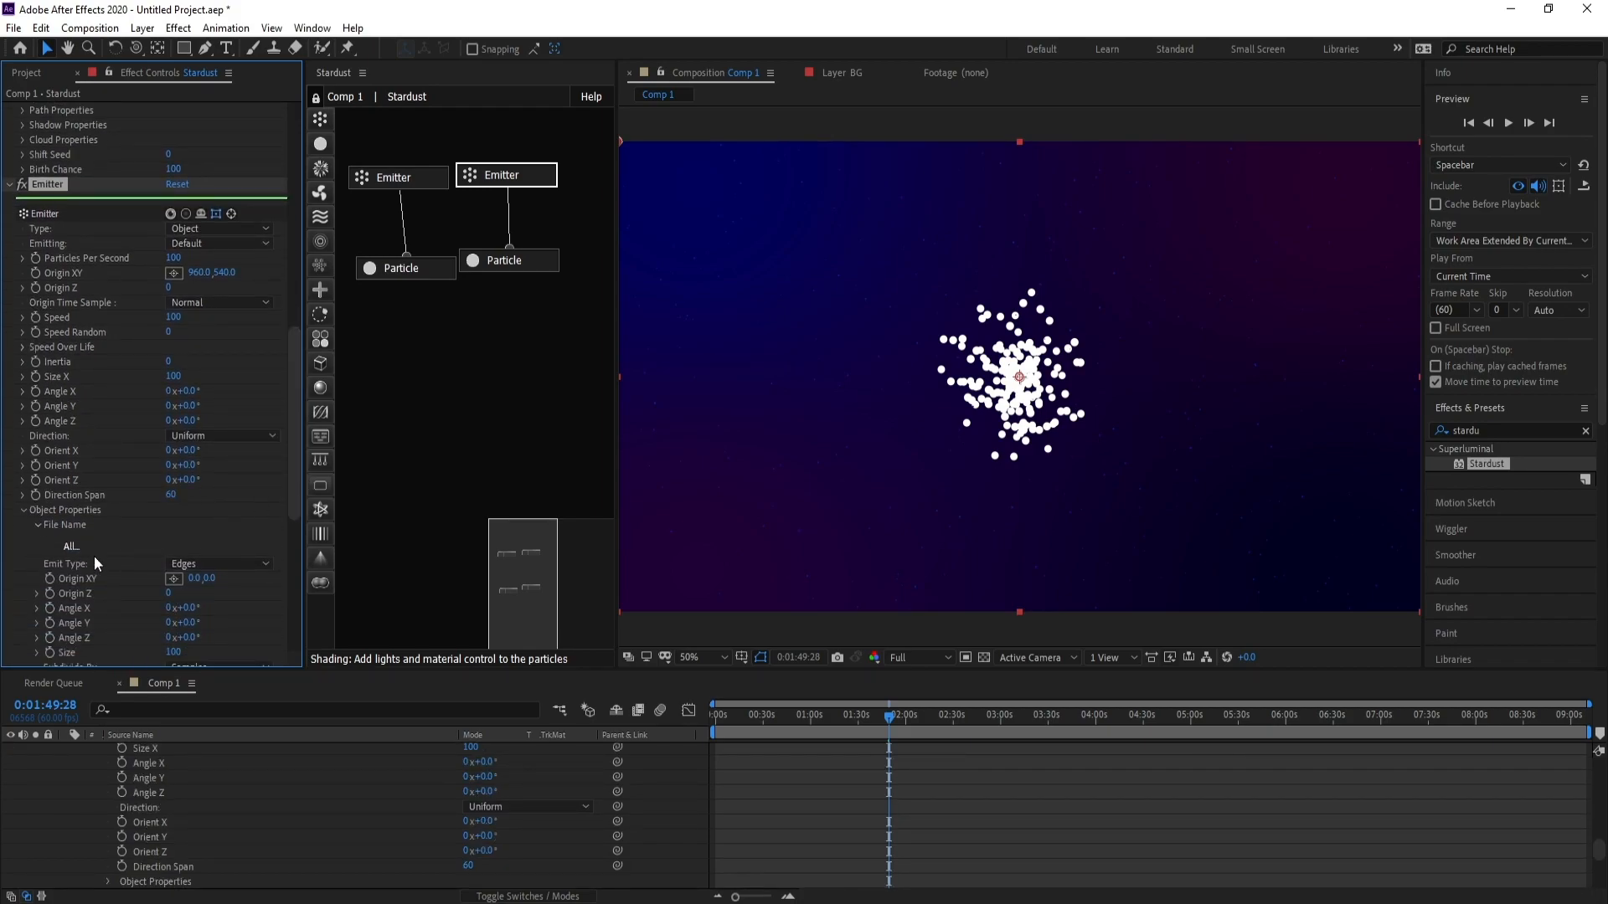
left_click(72, 547)
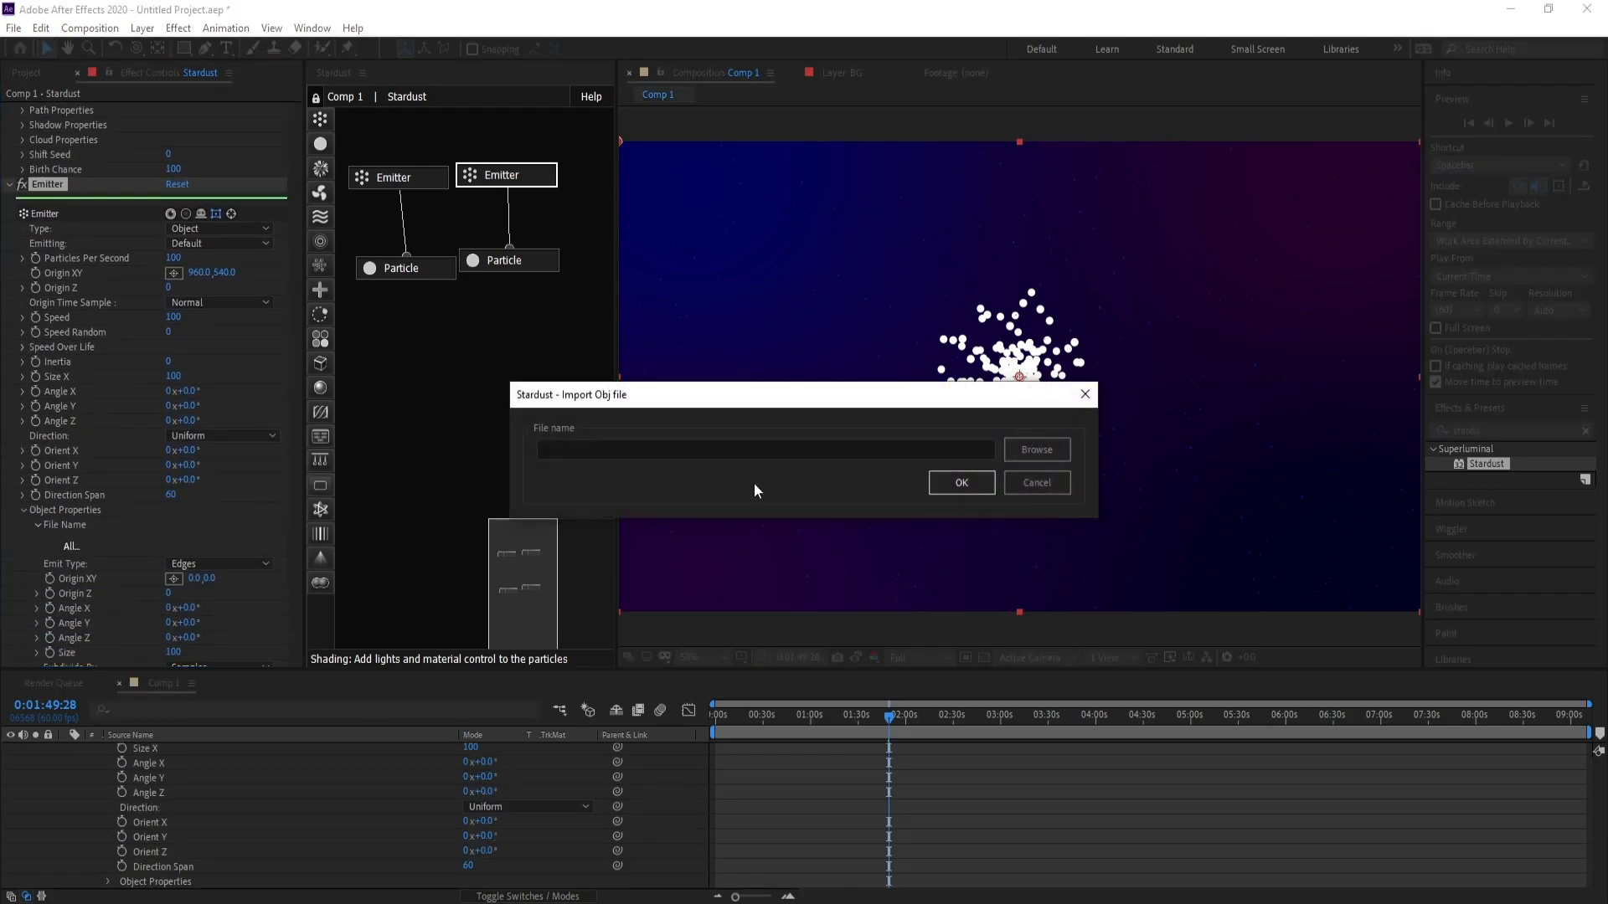
left_click(1015, 454)
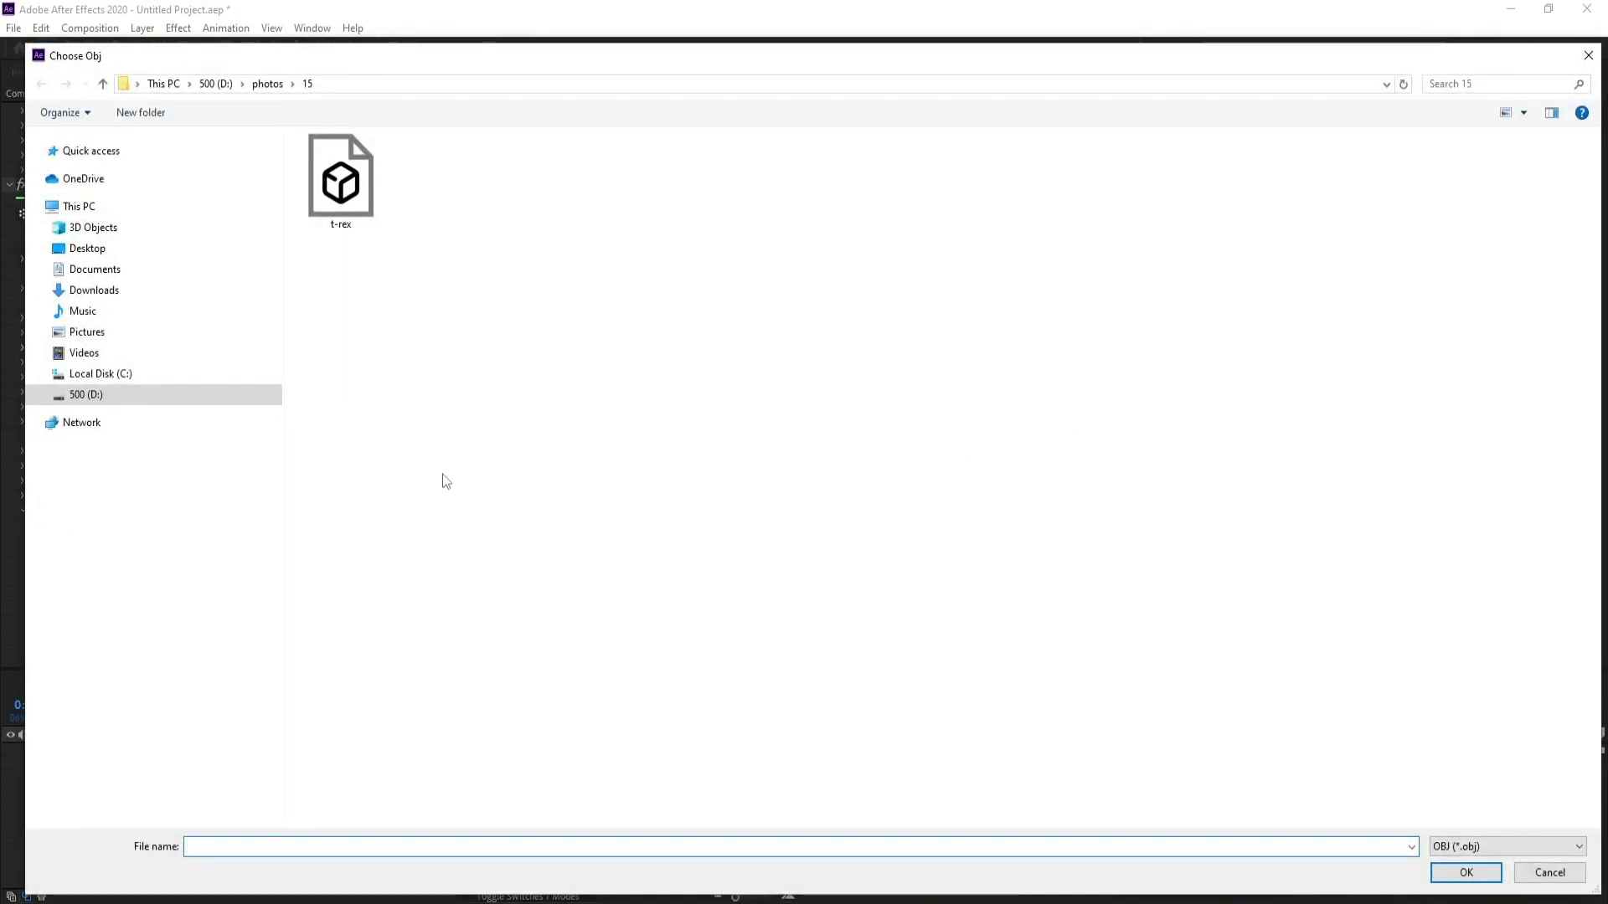
left_click(350, 210)
double_click(350, 209)
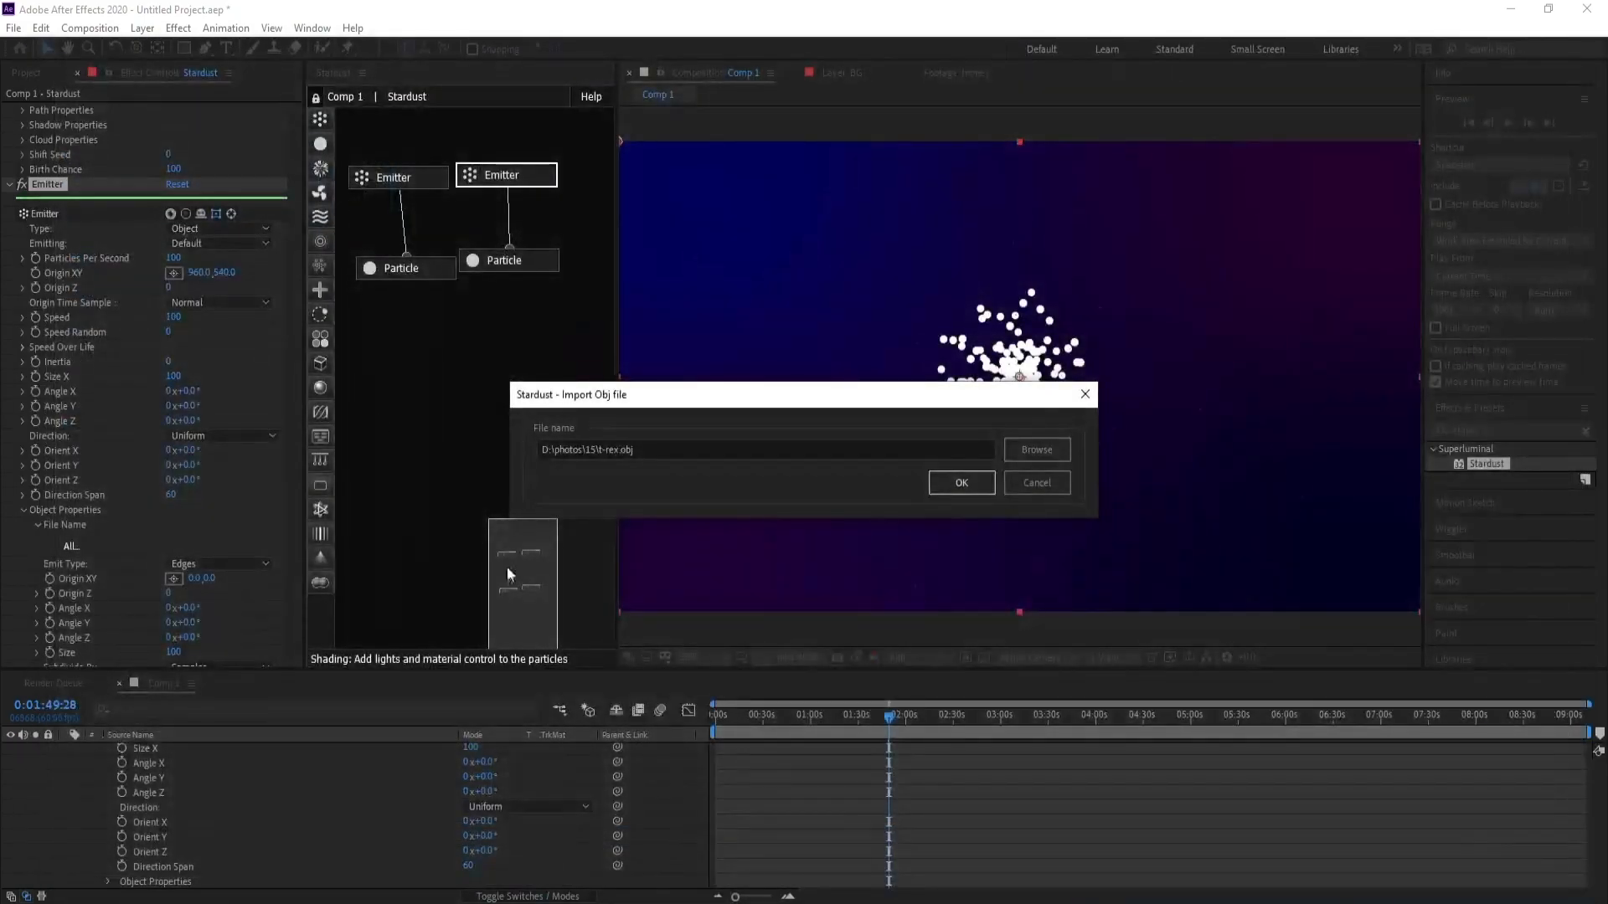
left_click(946, 484)
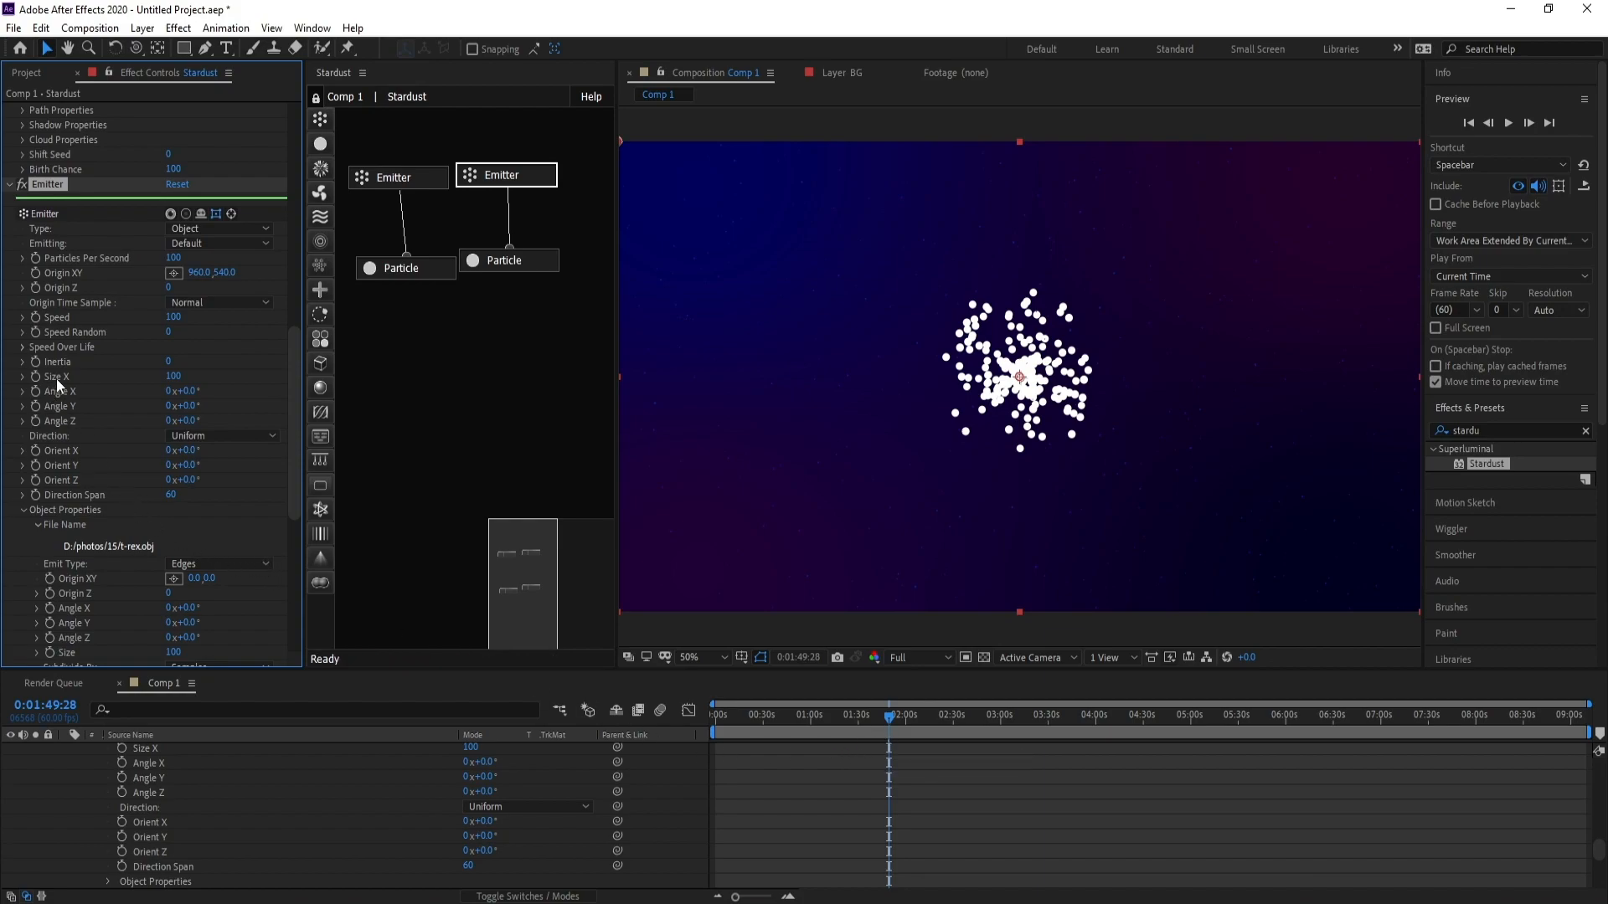
Step: Set the second emitter's speed to 0 and its Size X to 8000
left_click_drag(293, 344, 292, 342)
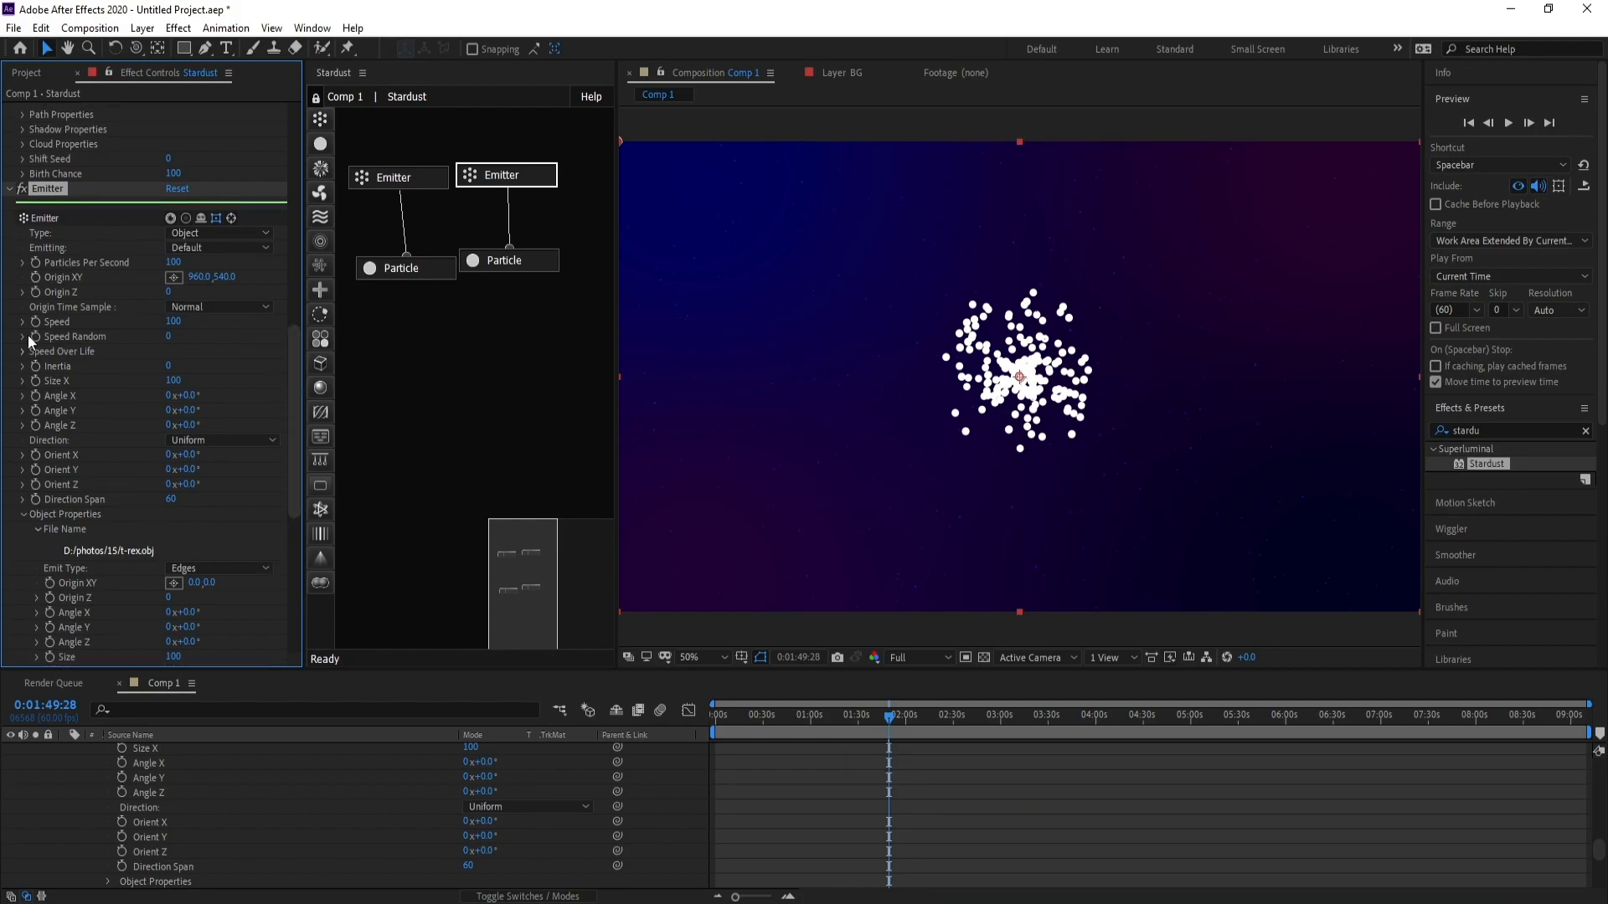
left_click(173, 325)
key("Return")
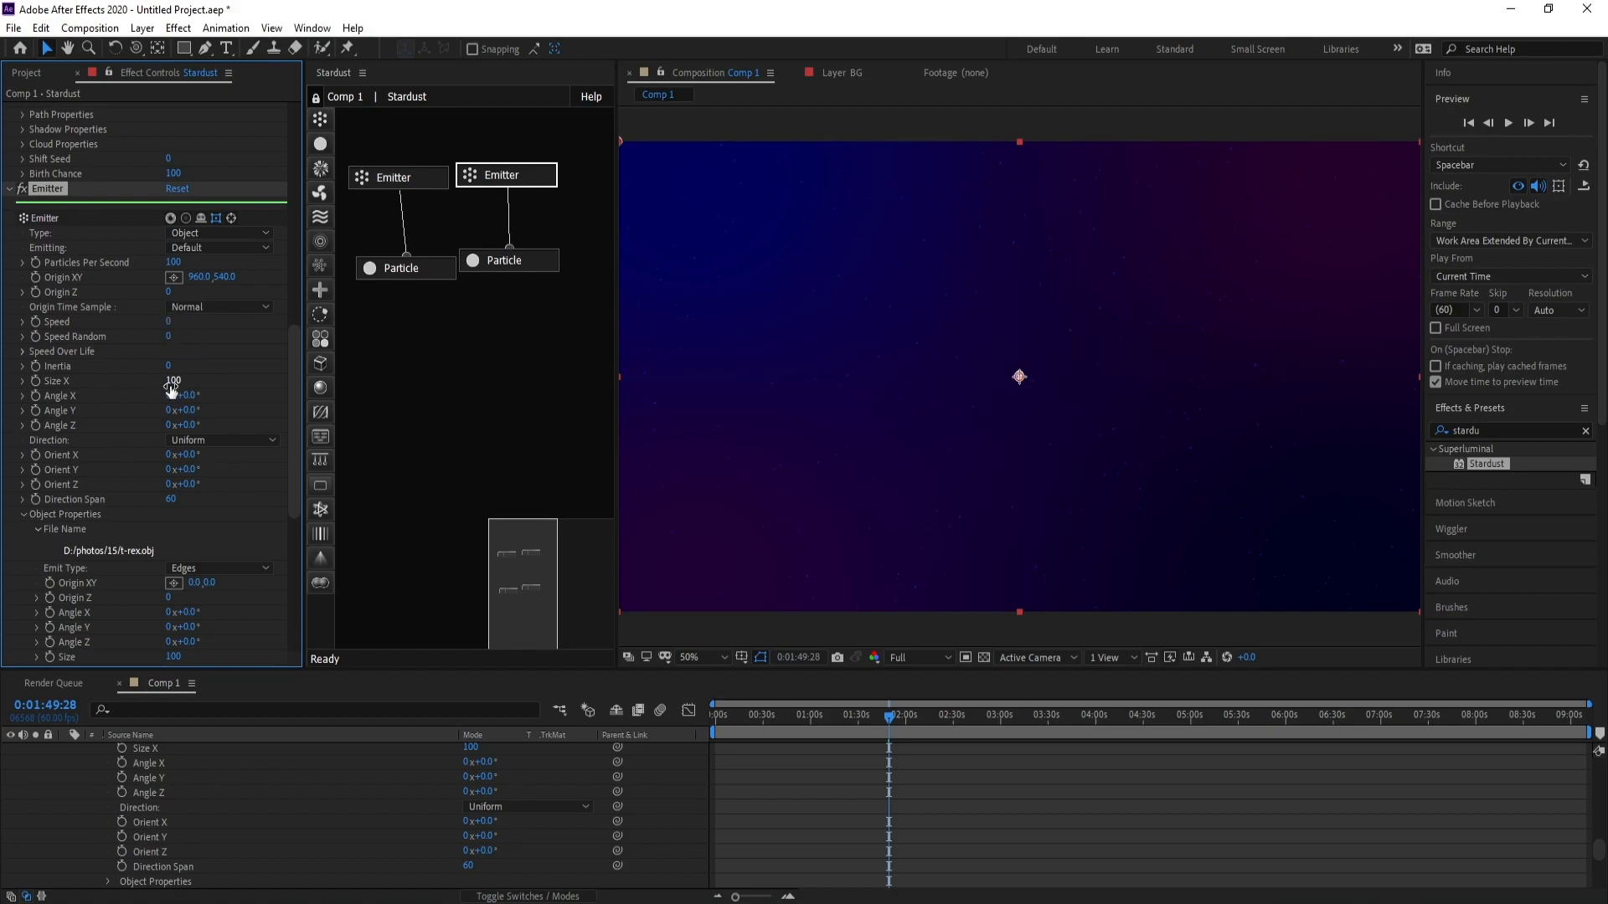
left_click_drag(176, 381, 757, 383)
left_click_drag(170, 383, 250, 384)
Step: Set the second particle's size to 1 pixel and increase its life in seconds
left_click(540, 261)
scroll(297, 430, "down", 2)
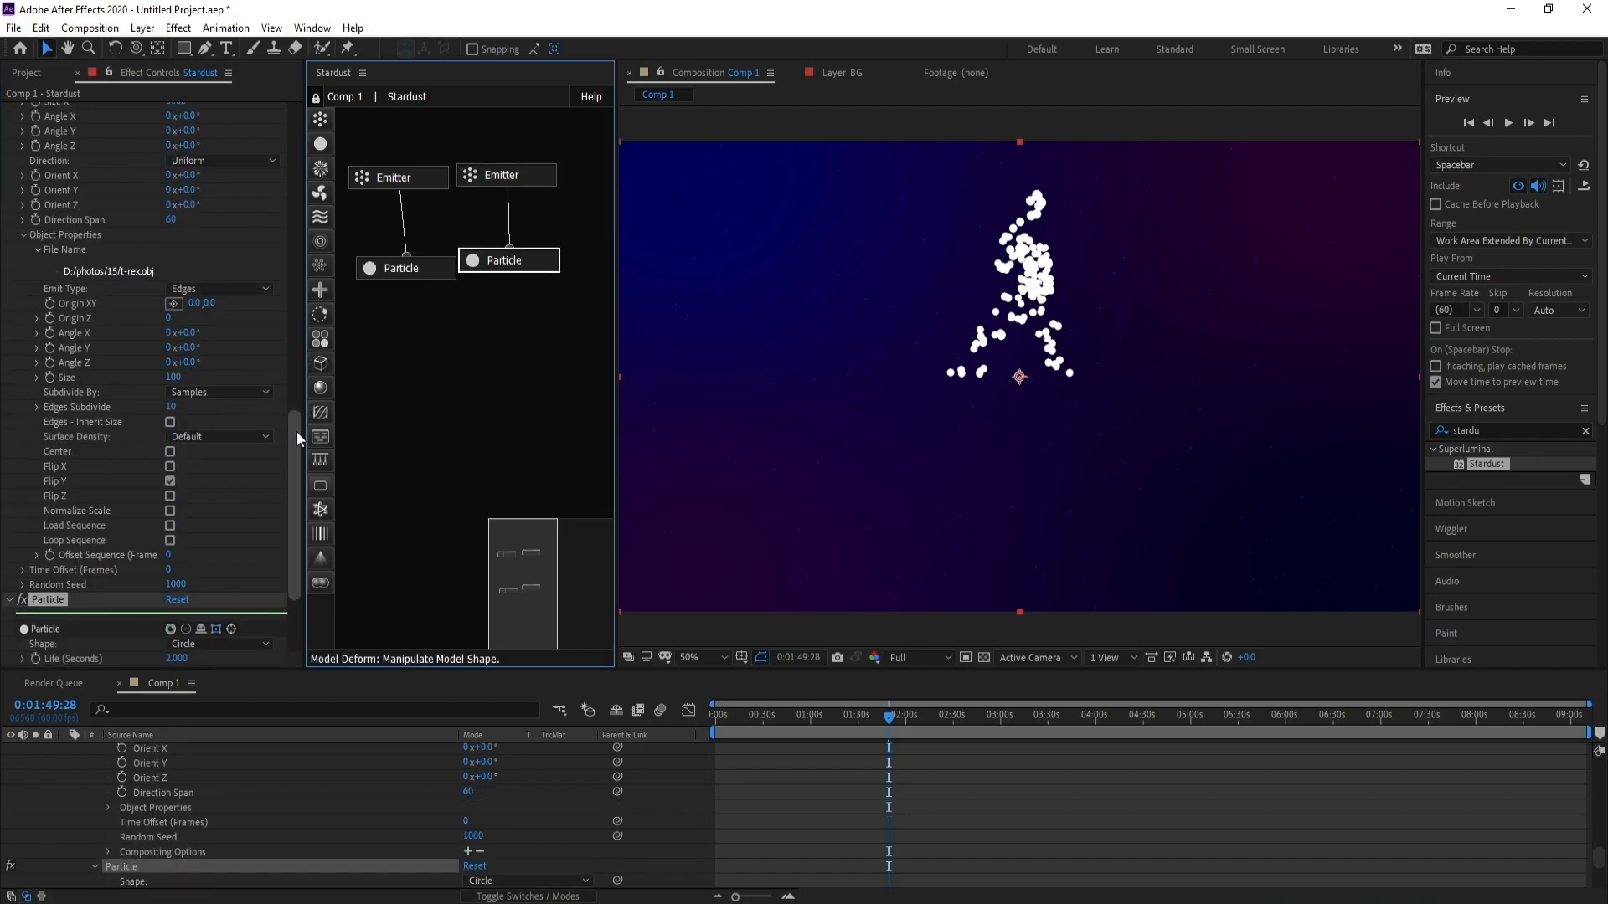
left_click_drag(296, 430, 302, 491)
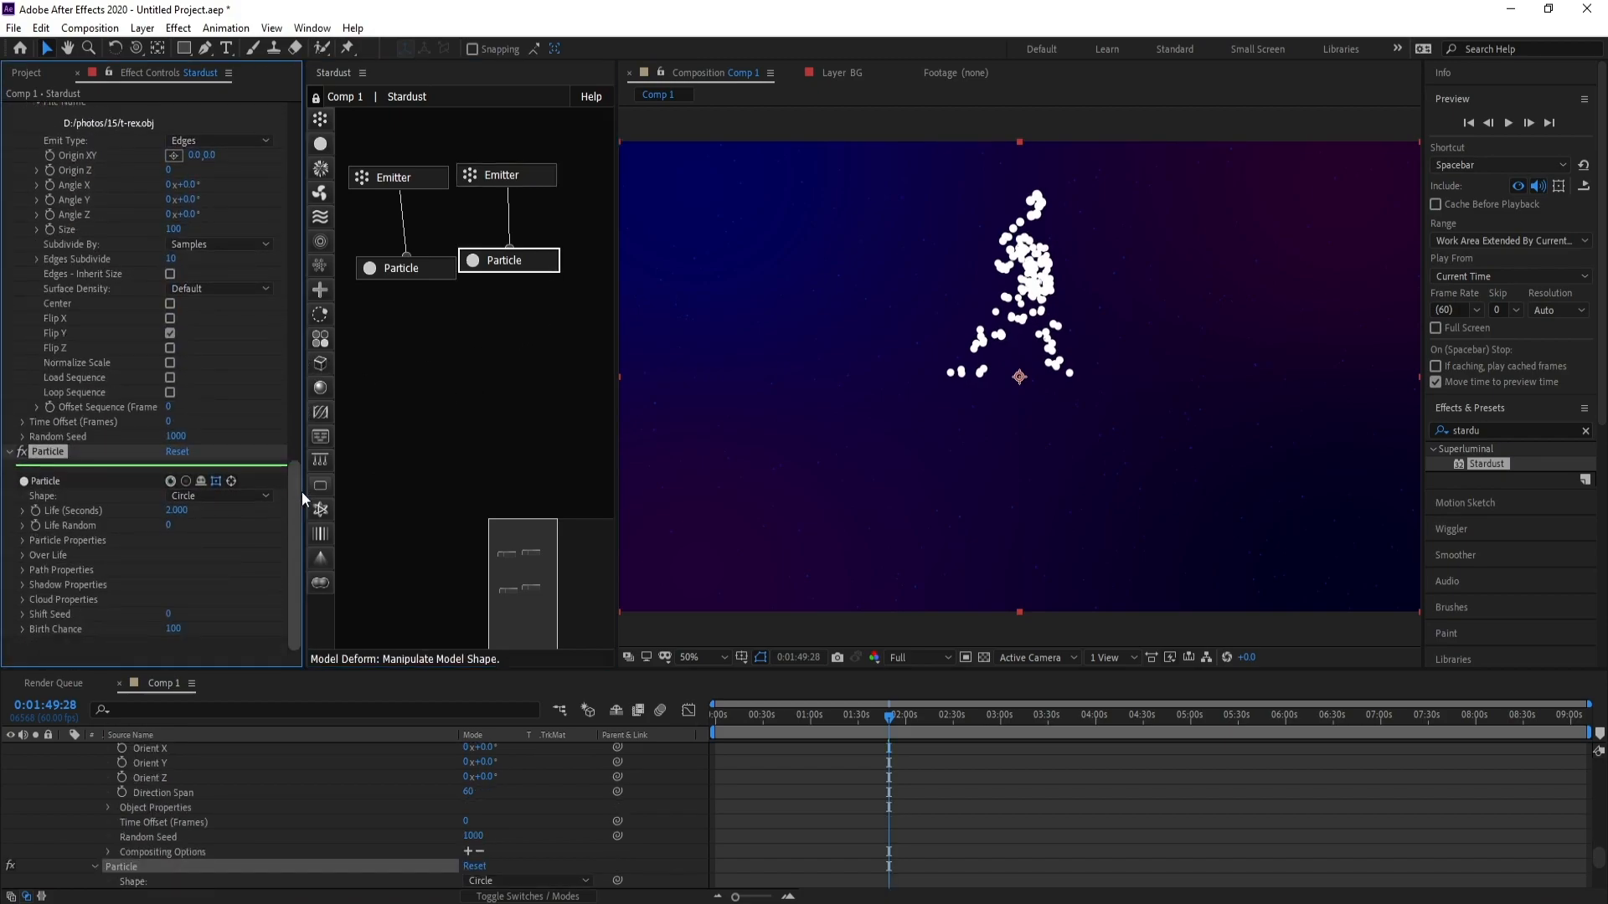
left_click(22, 541)
left_click_drag(298, 488, 239, 504)
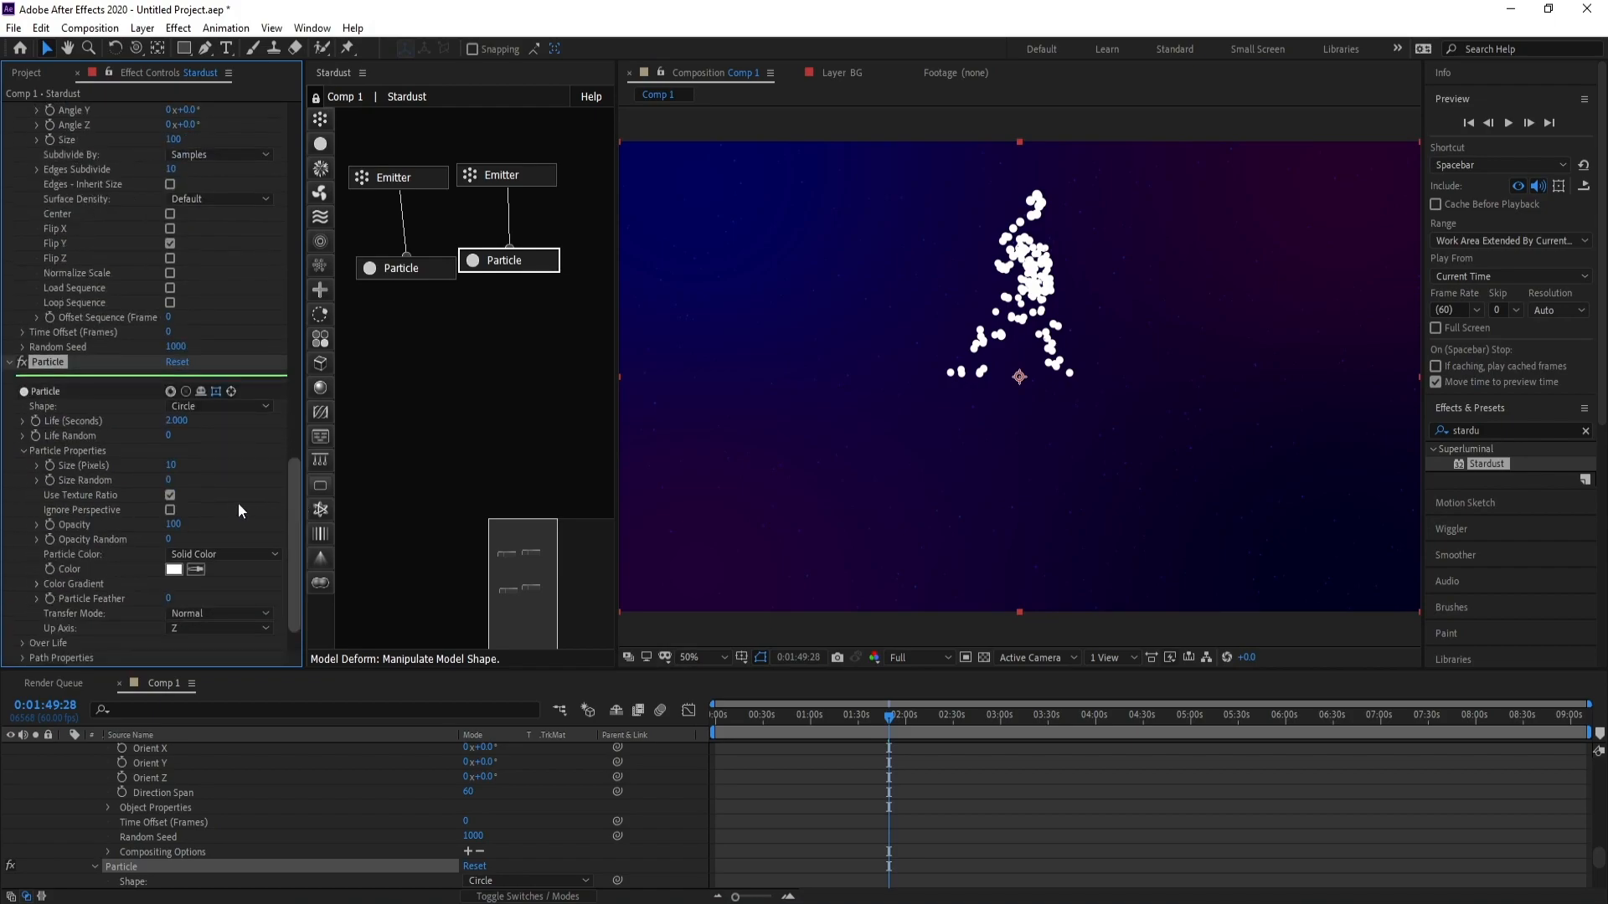
left_click(172, 467)
key("Return")
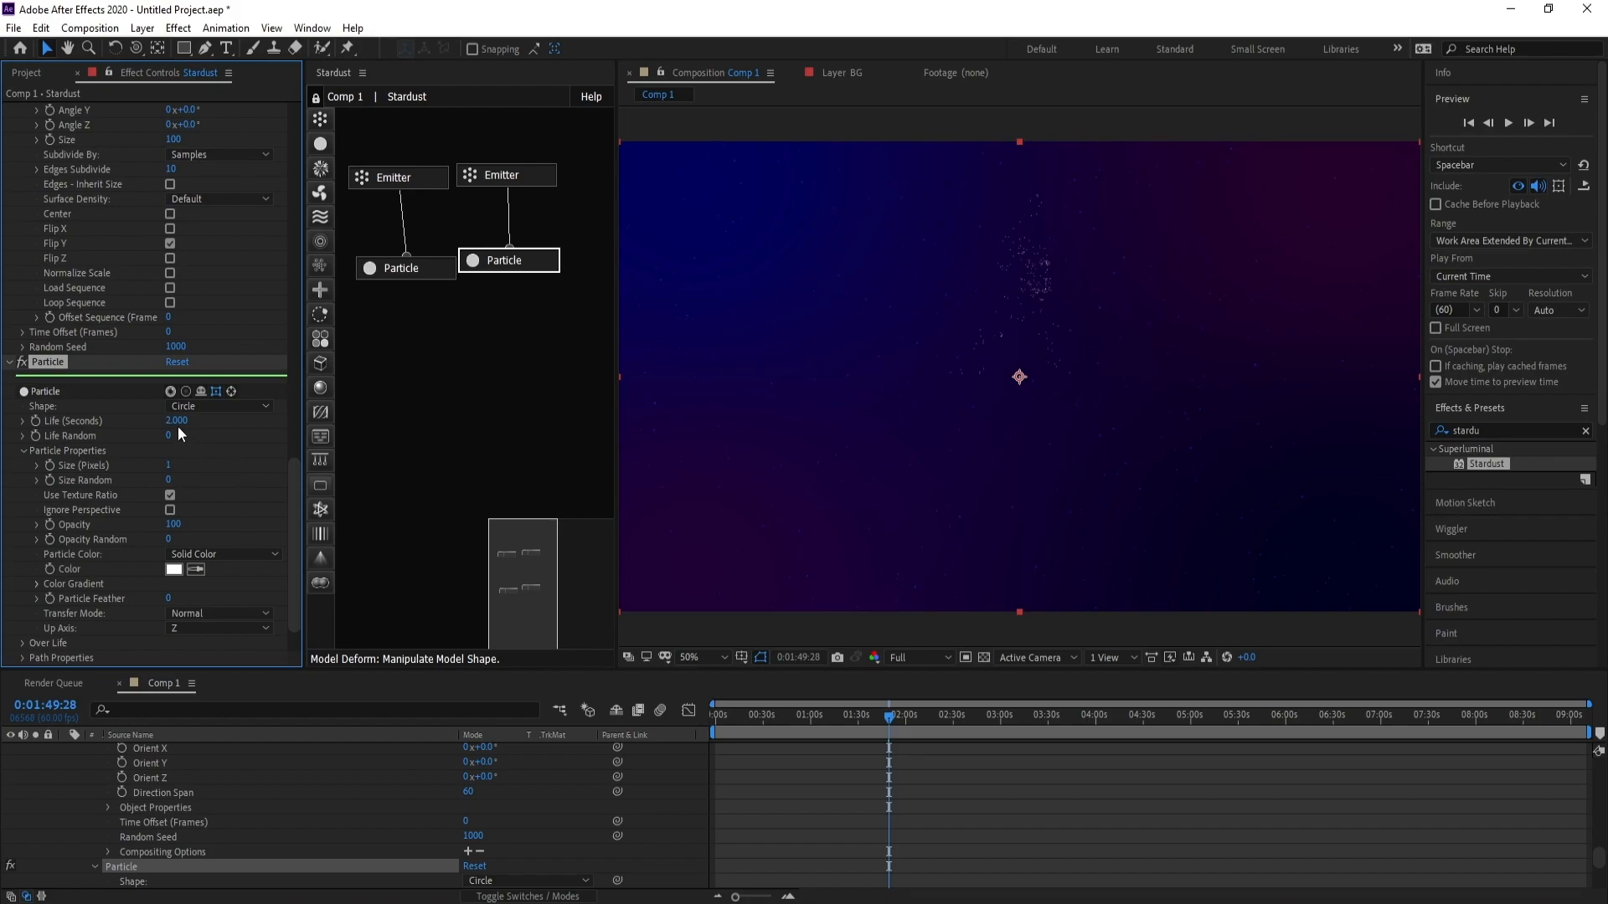
left_click(176, 421)
key("Return")
Step: Set the second emitter's Particles Per Second to 1750
left_click(511, 184)
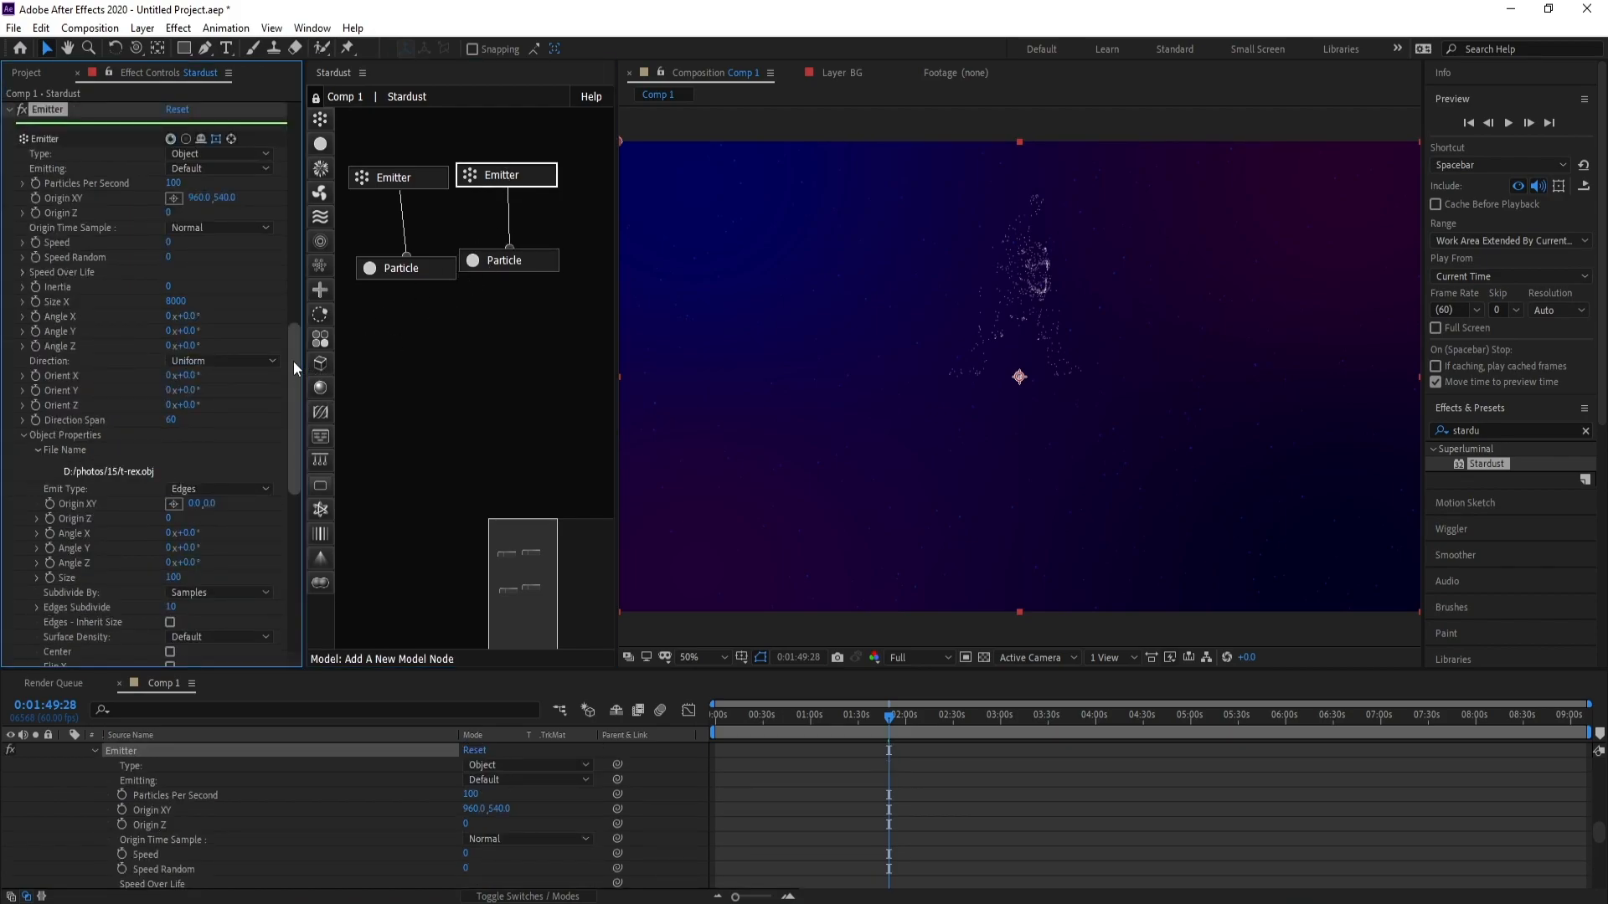
scroll(294, 356, "up", 2)
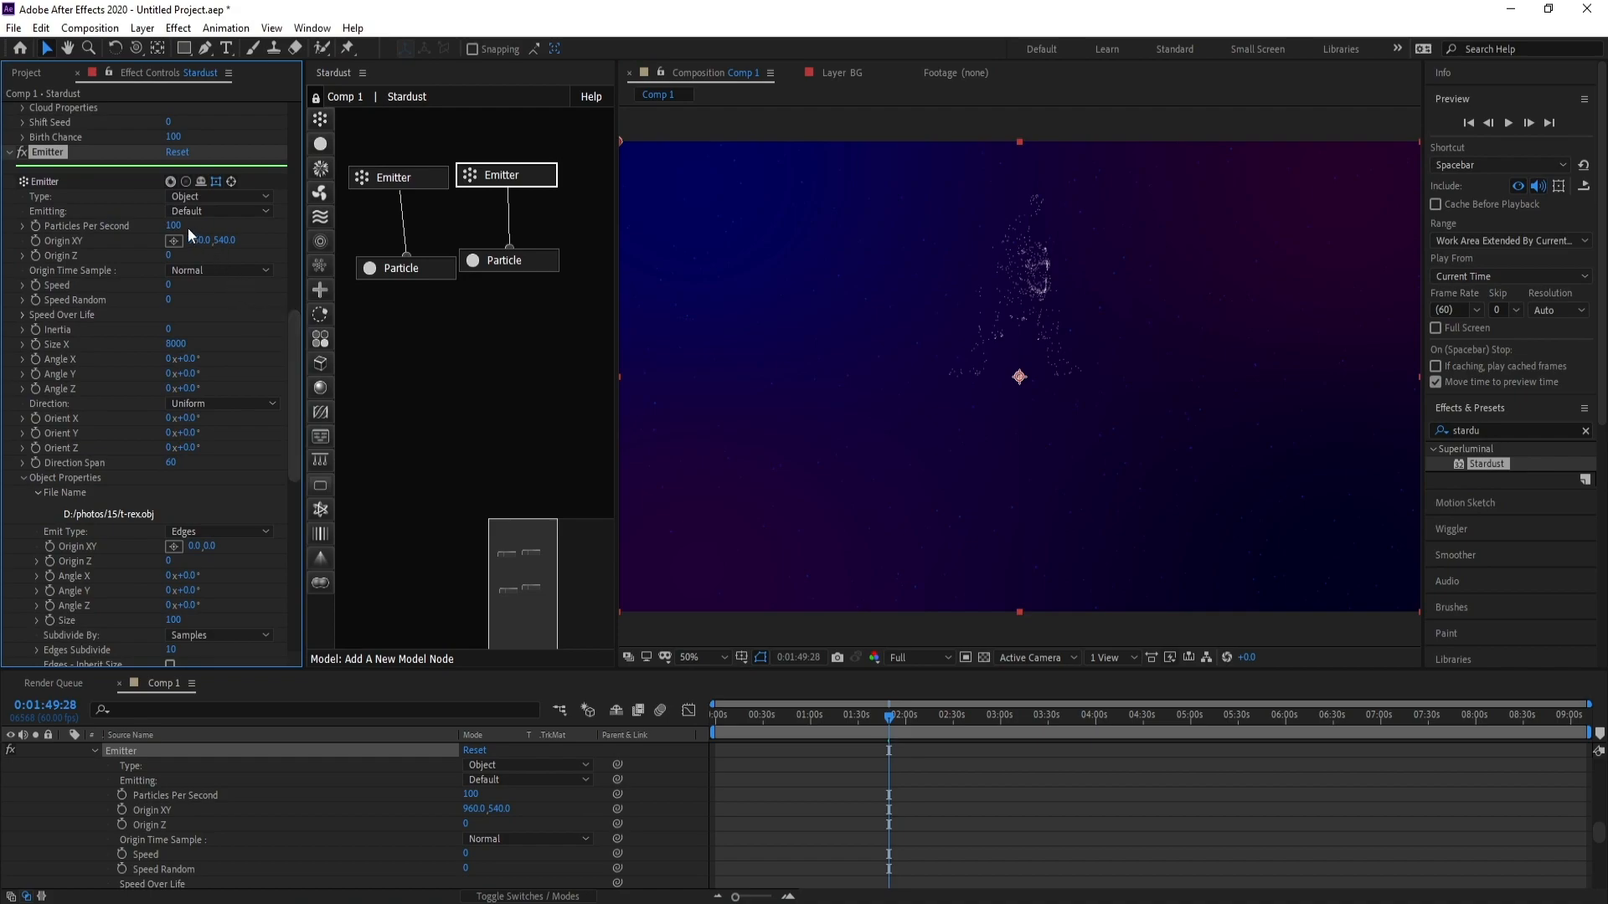
left_click_drag(174, 225, 279, 224)
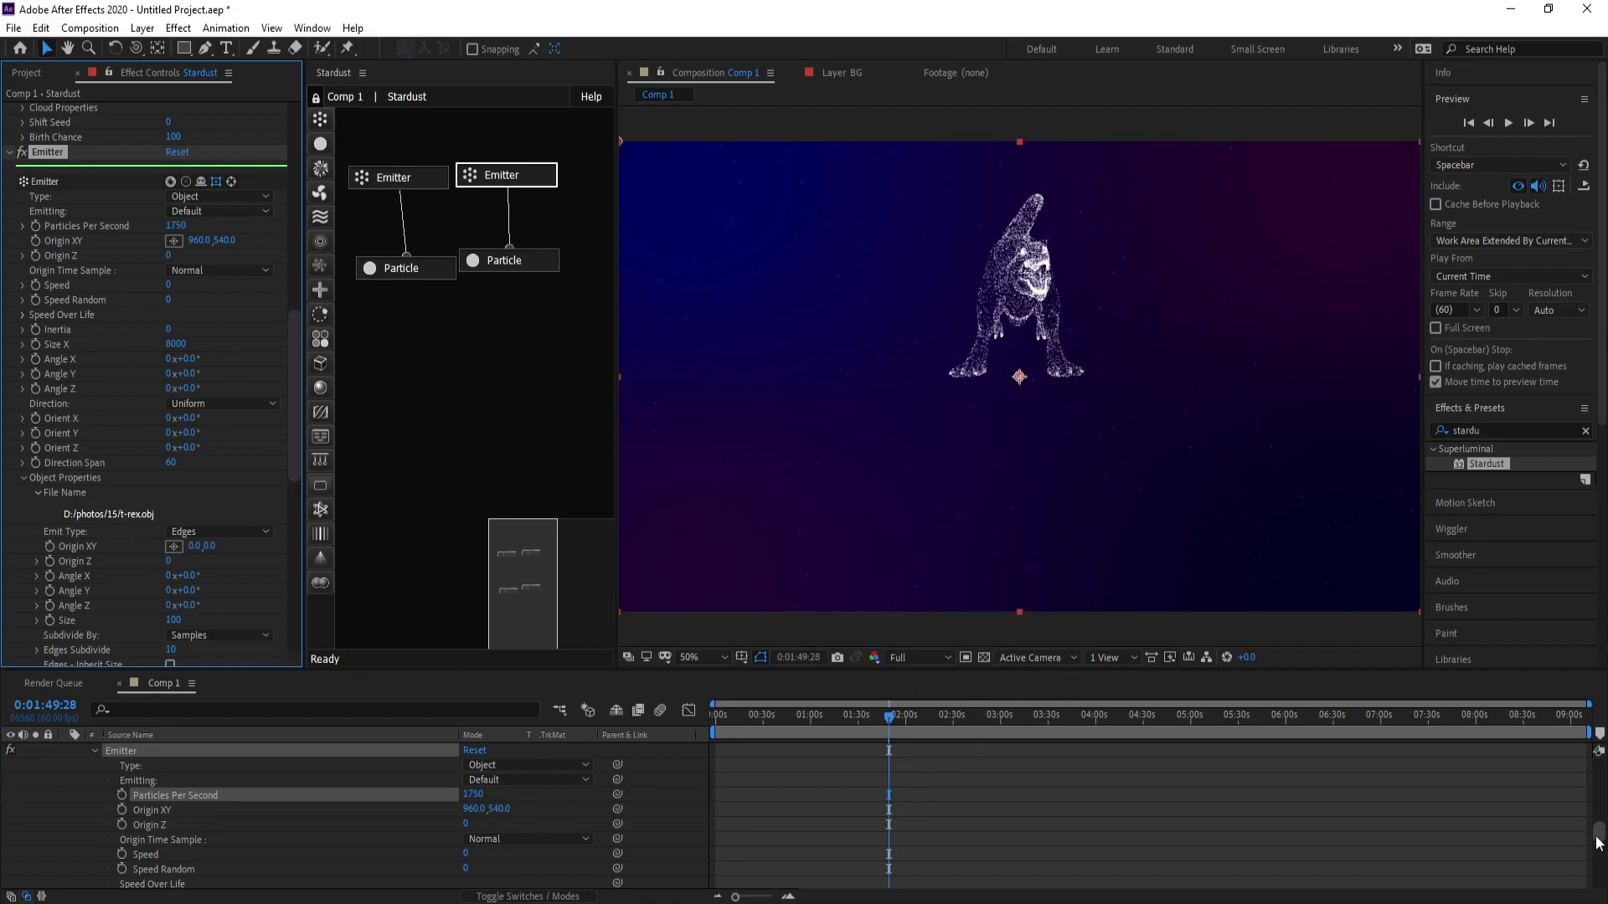
Step: Collapse the Stardust layer's properties in the timeline and deselect the layer
left_click_drag(1596, 843, 1596, 761)
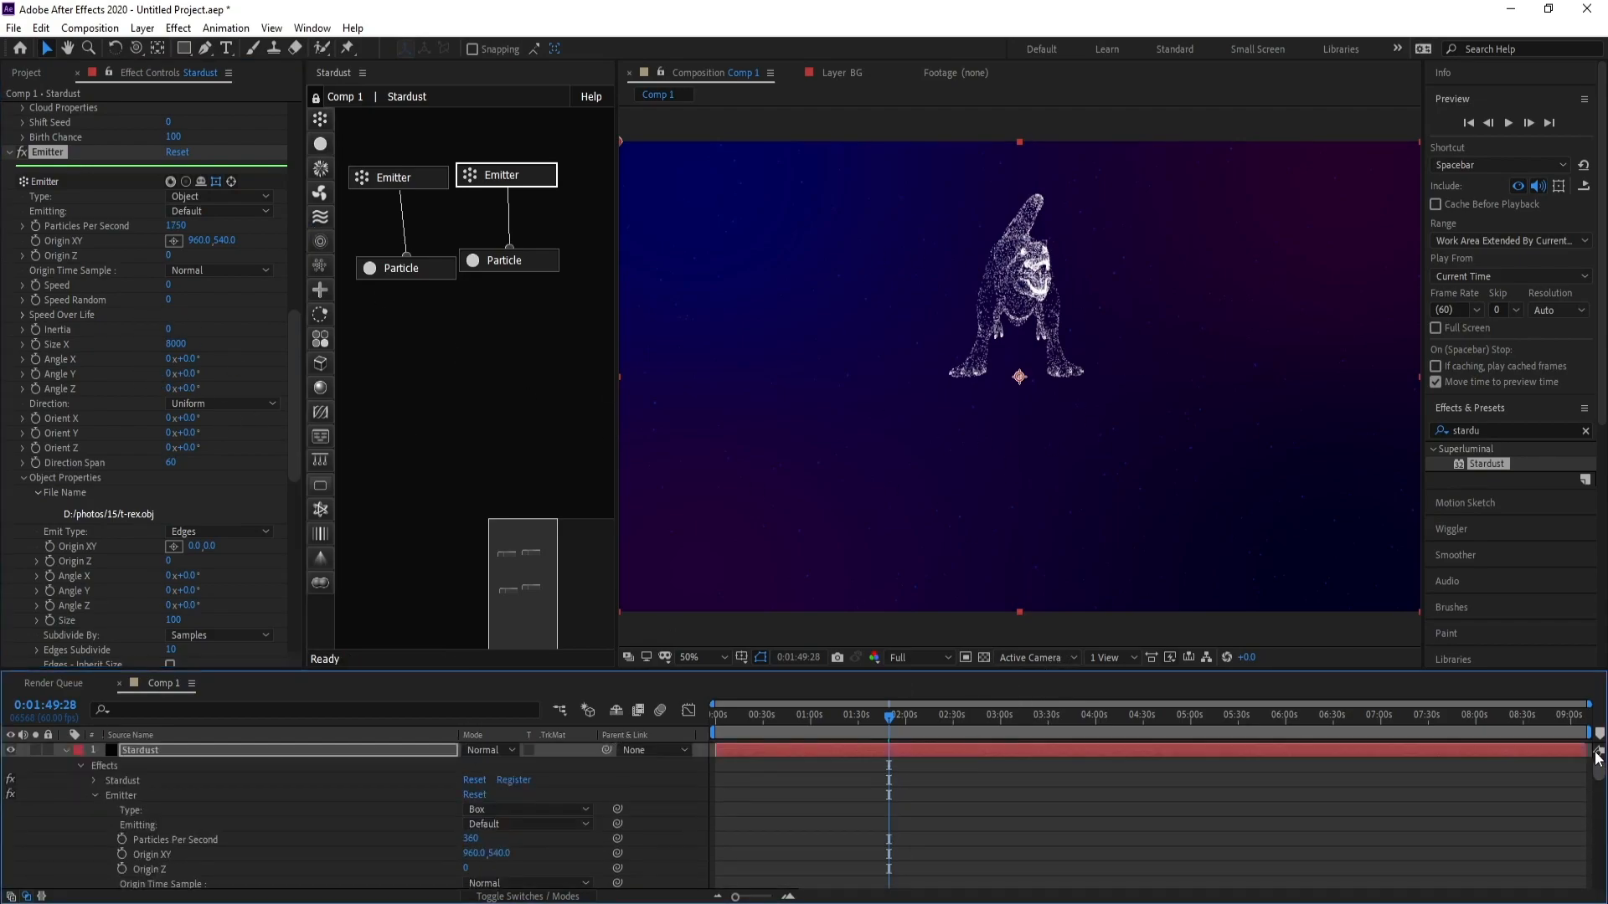
left_click(64, 750)
left_click(146, 842)
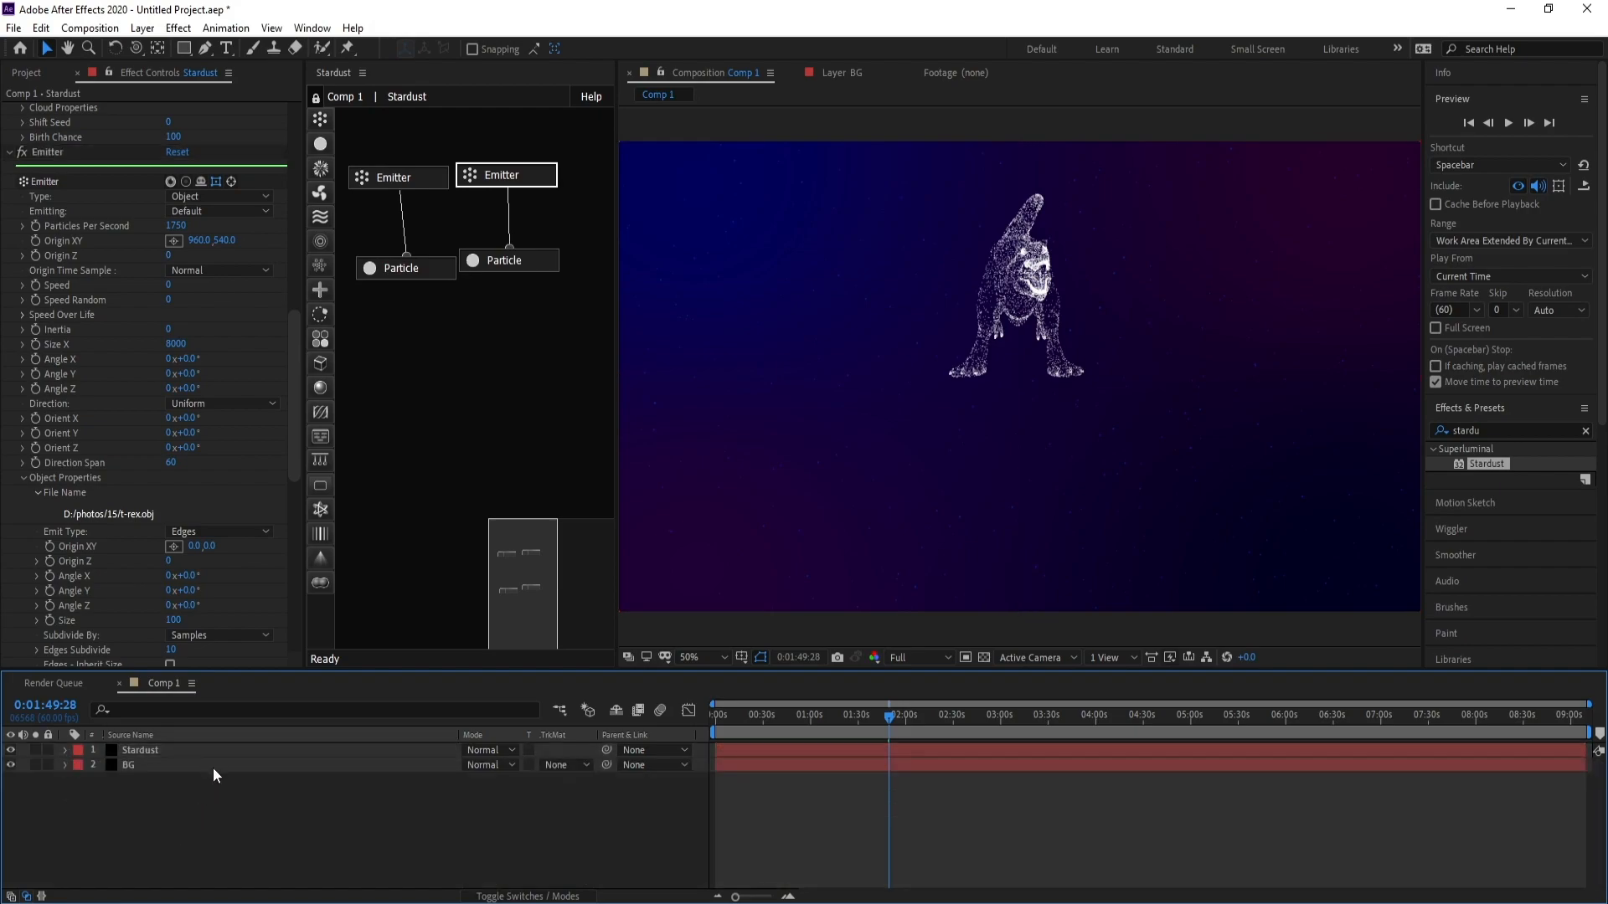
Step: Add a new camera layer to the composition
left_click(146, 33)
mouse_move(193, 43)
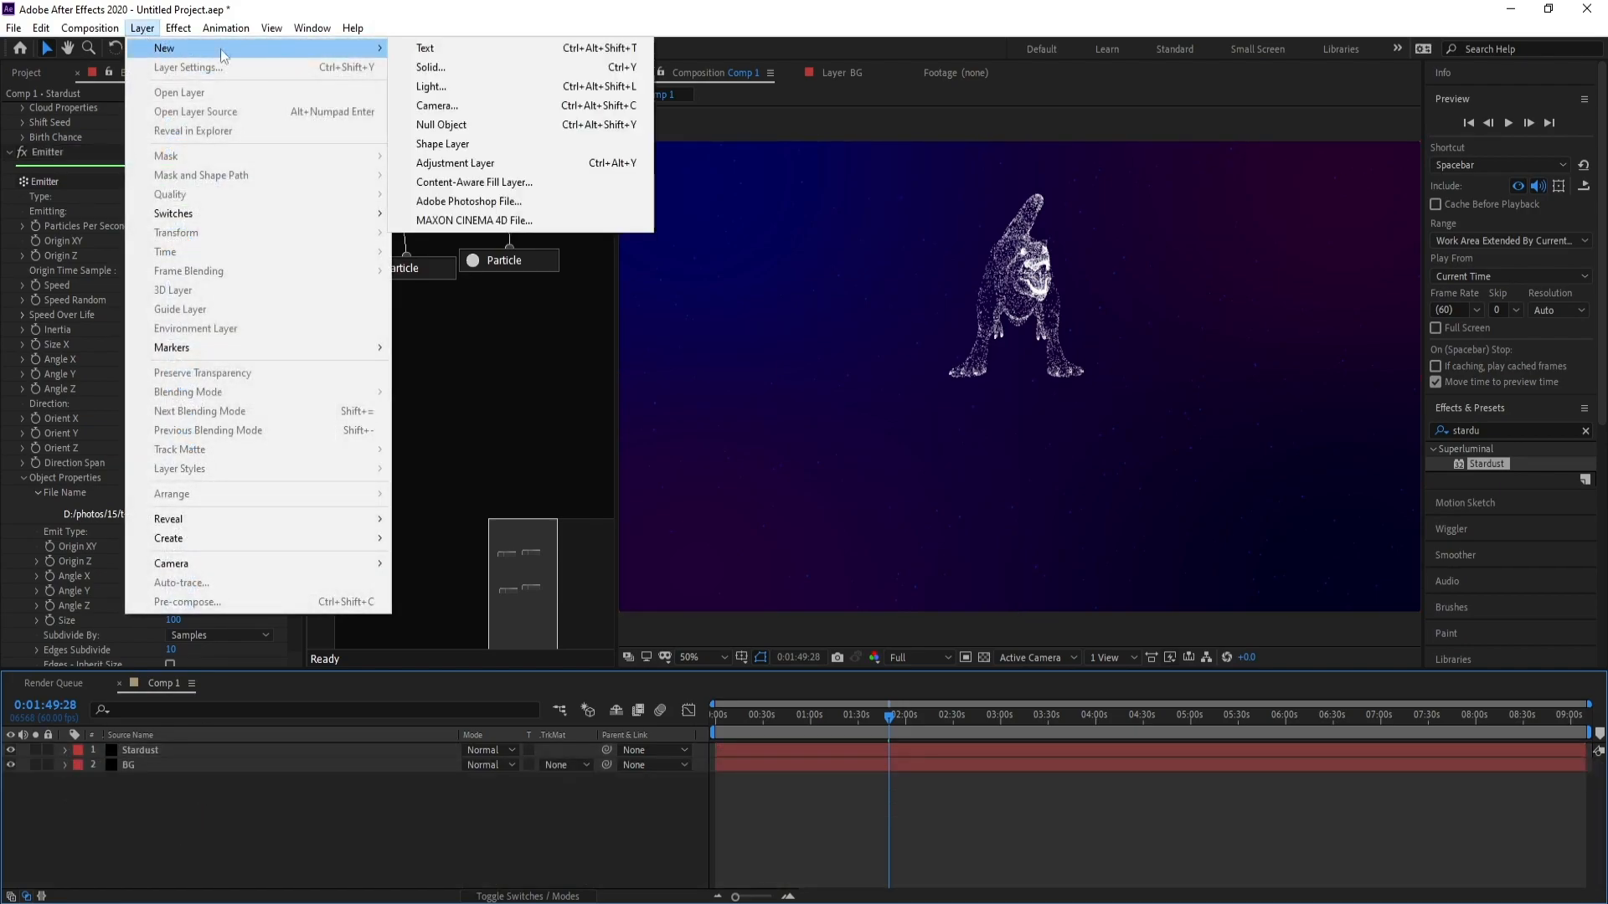
left_click(485, 104)
left_click(970, 643)
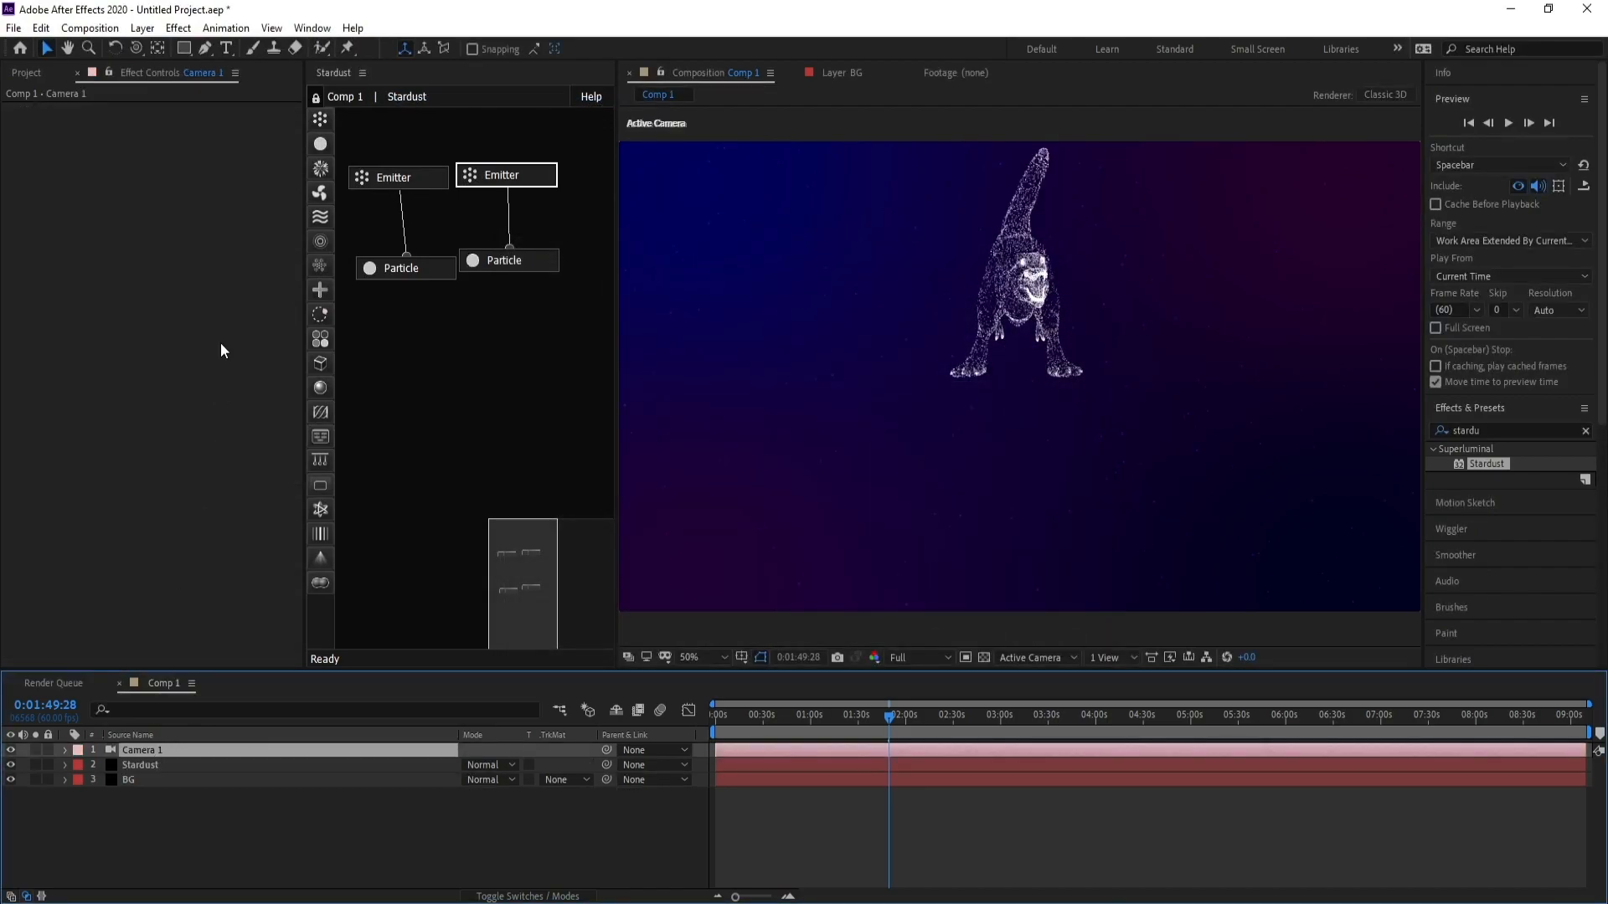
Step: Move the camera closer to the T-rex with the Track Z Camera tool
left_click(142, 48)
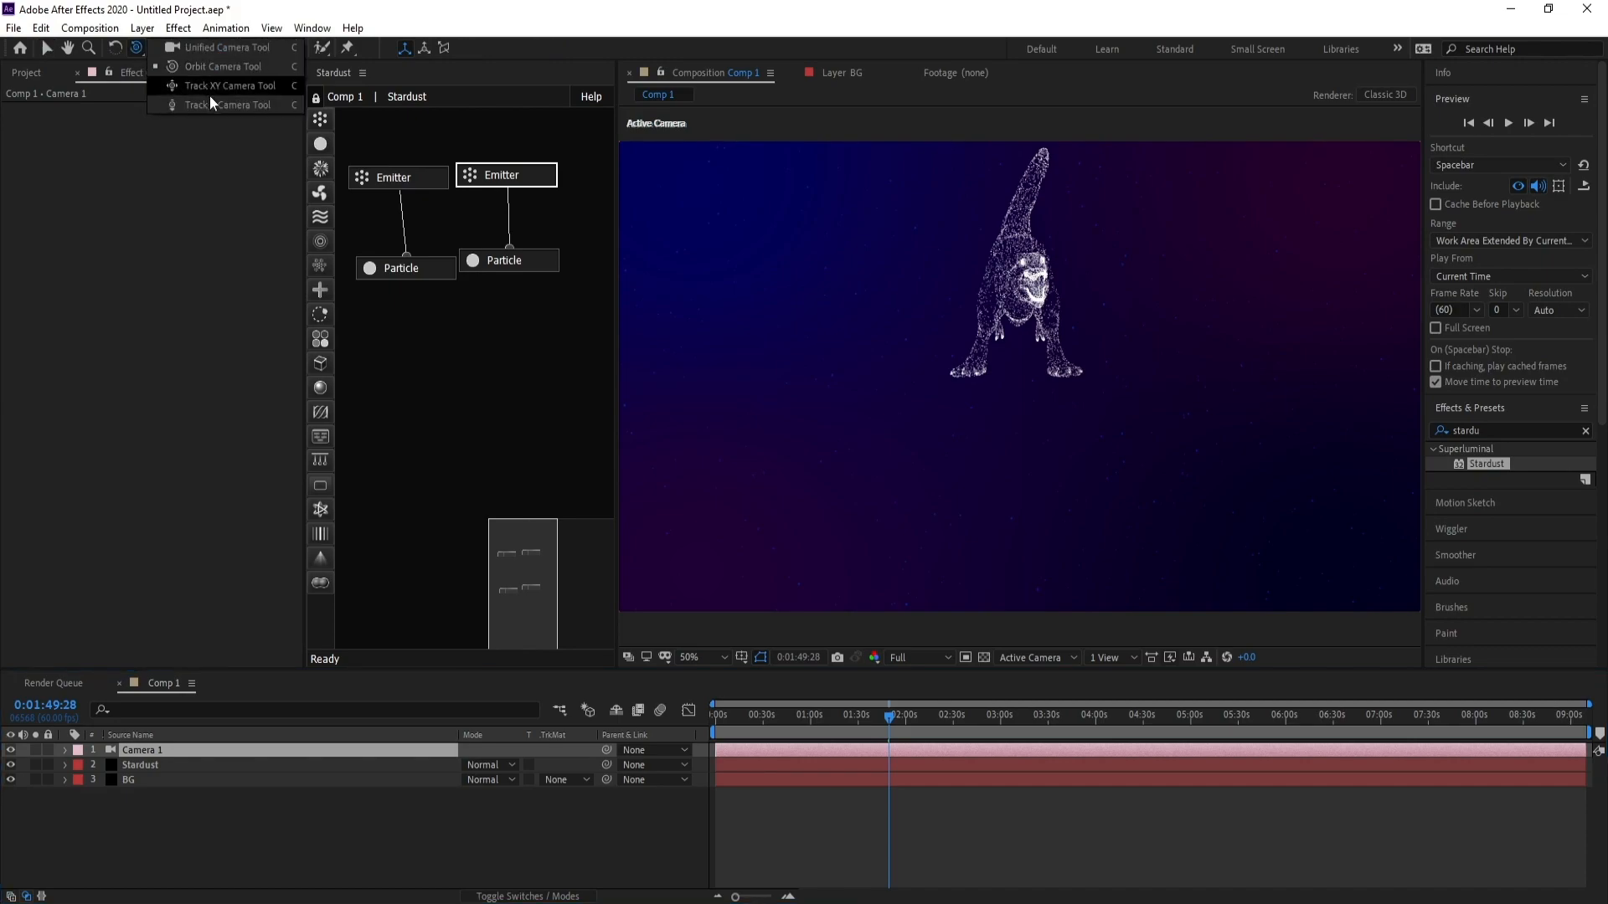
left_click(211, 104)
left_click_drag(1033, 315, 1027, 249)
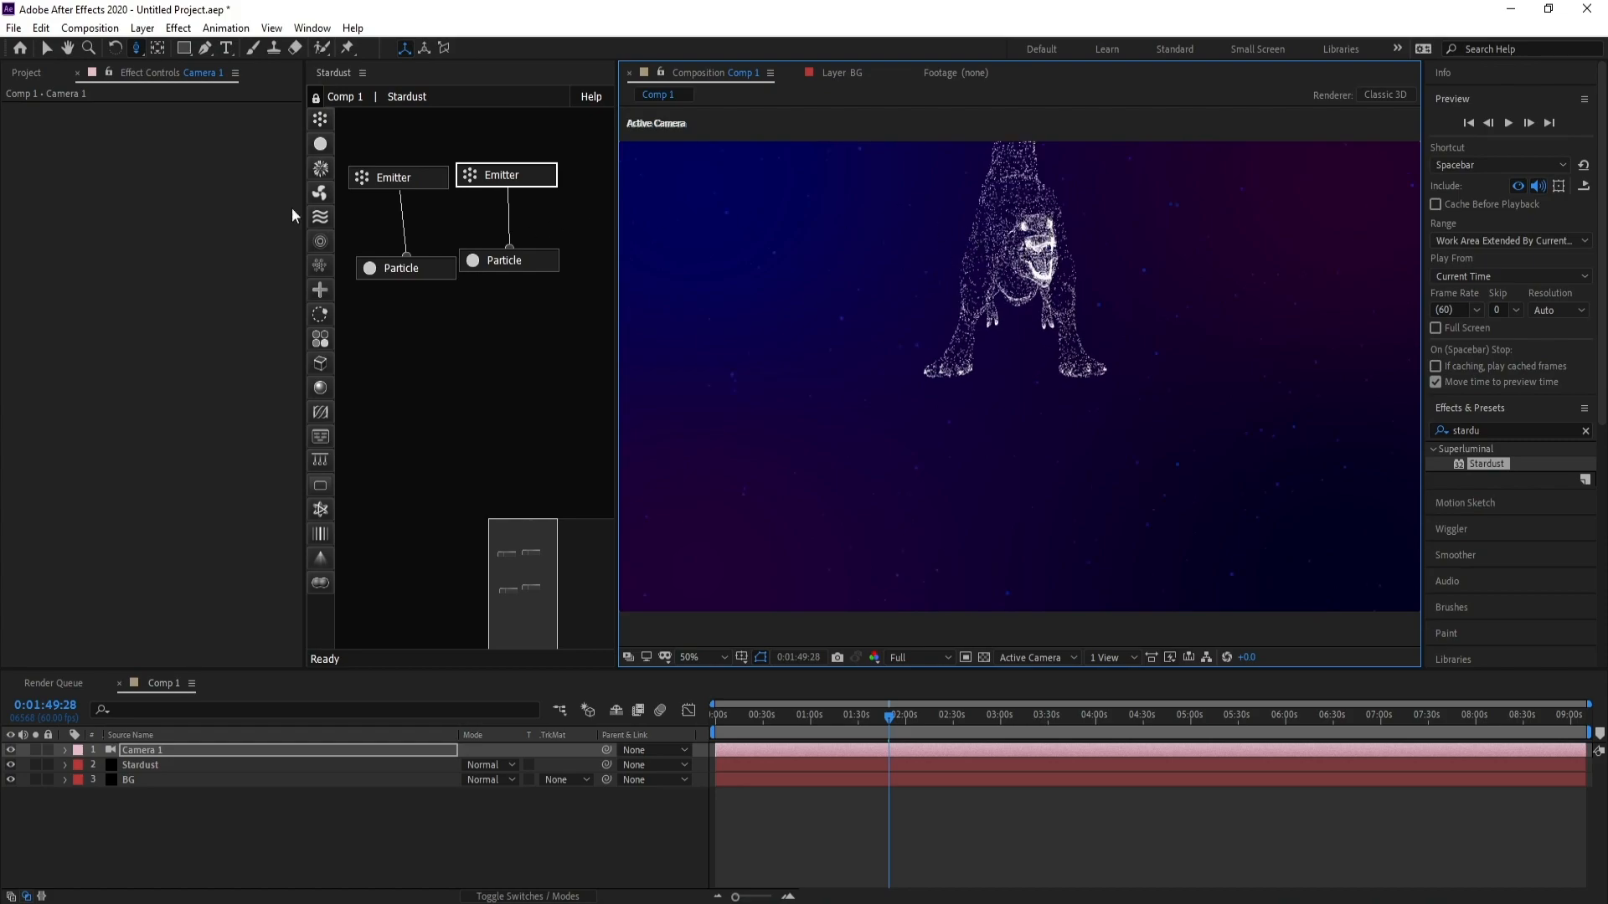
Step: Shift the view with the Track XY Camera tool so the T-rex sits vertically centred in the frame
left_click(137, 48)
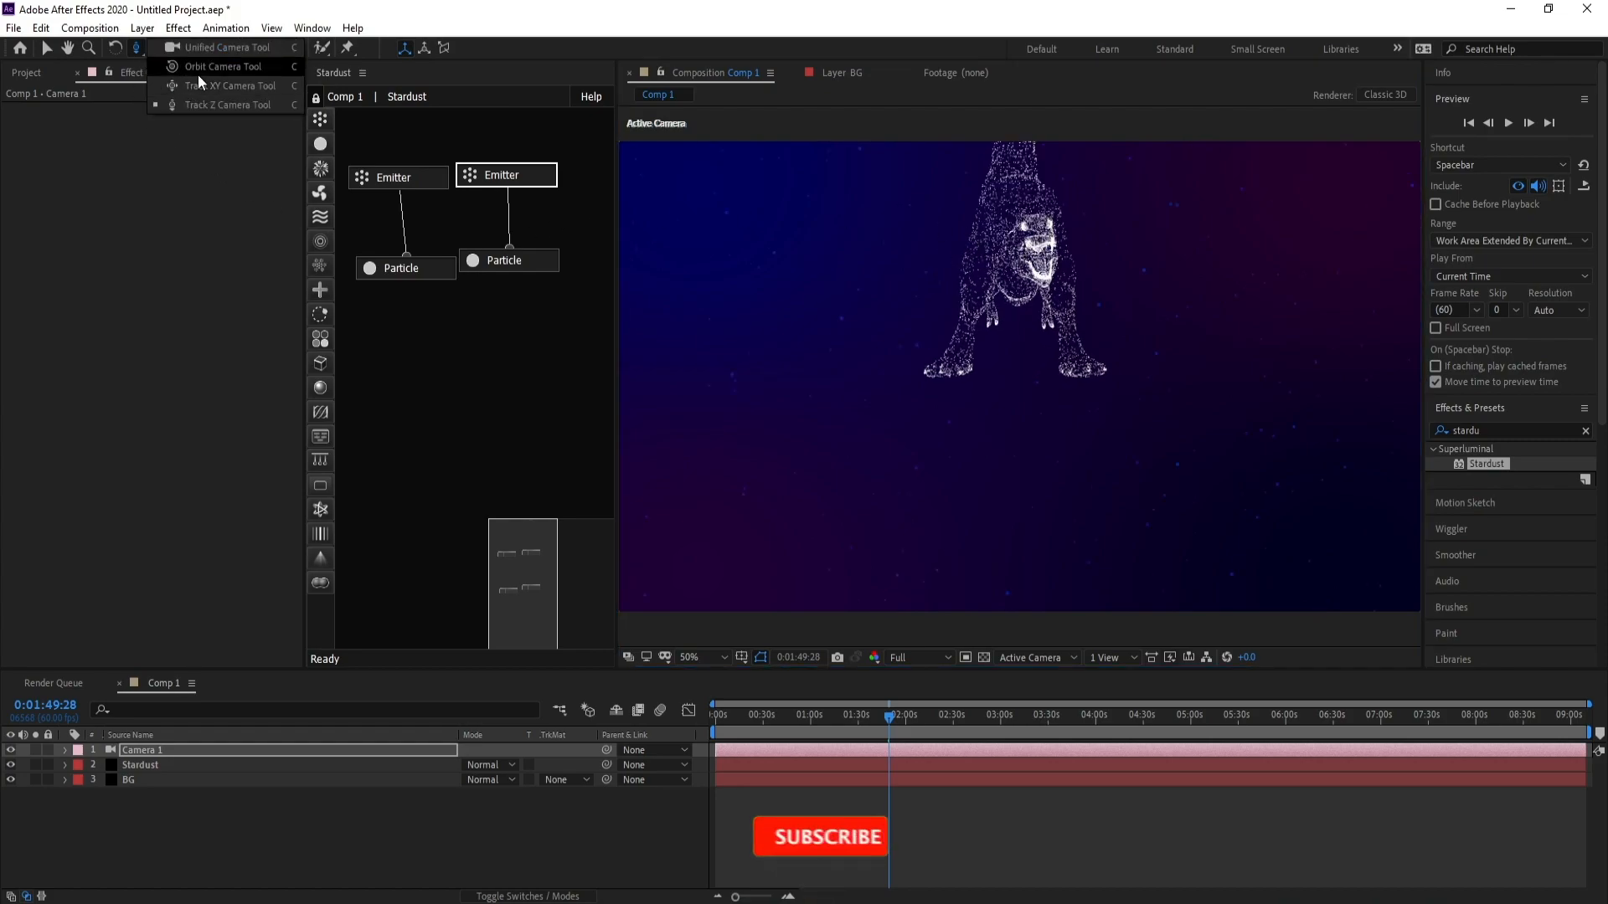
left_click(206, 87)
left_click_drag(1019, 252, 1012, 385)
Step: Orbit the camera to a three-quarter side view of the T-rex and widen the composition viewer
left_click(138, 48)
left_click(196, 75)
left_click_drag(1024, 383, 1056, 326)
left_click_drag(1080, 402, 1000, 458)
key("c")
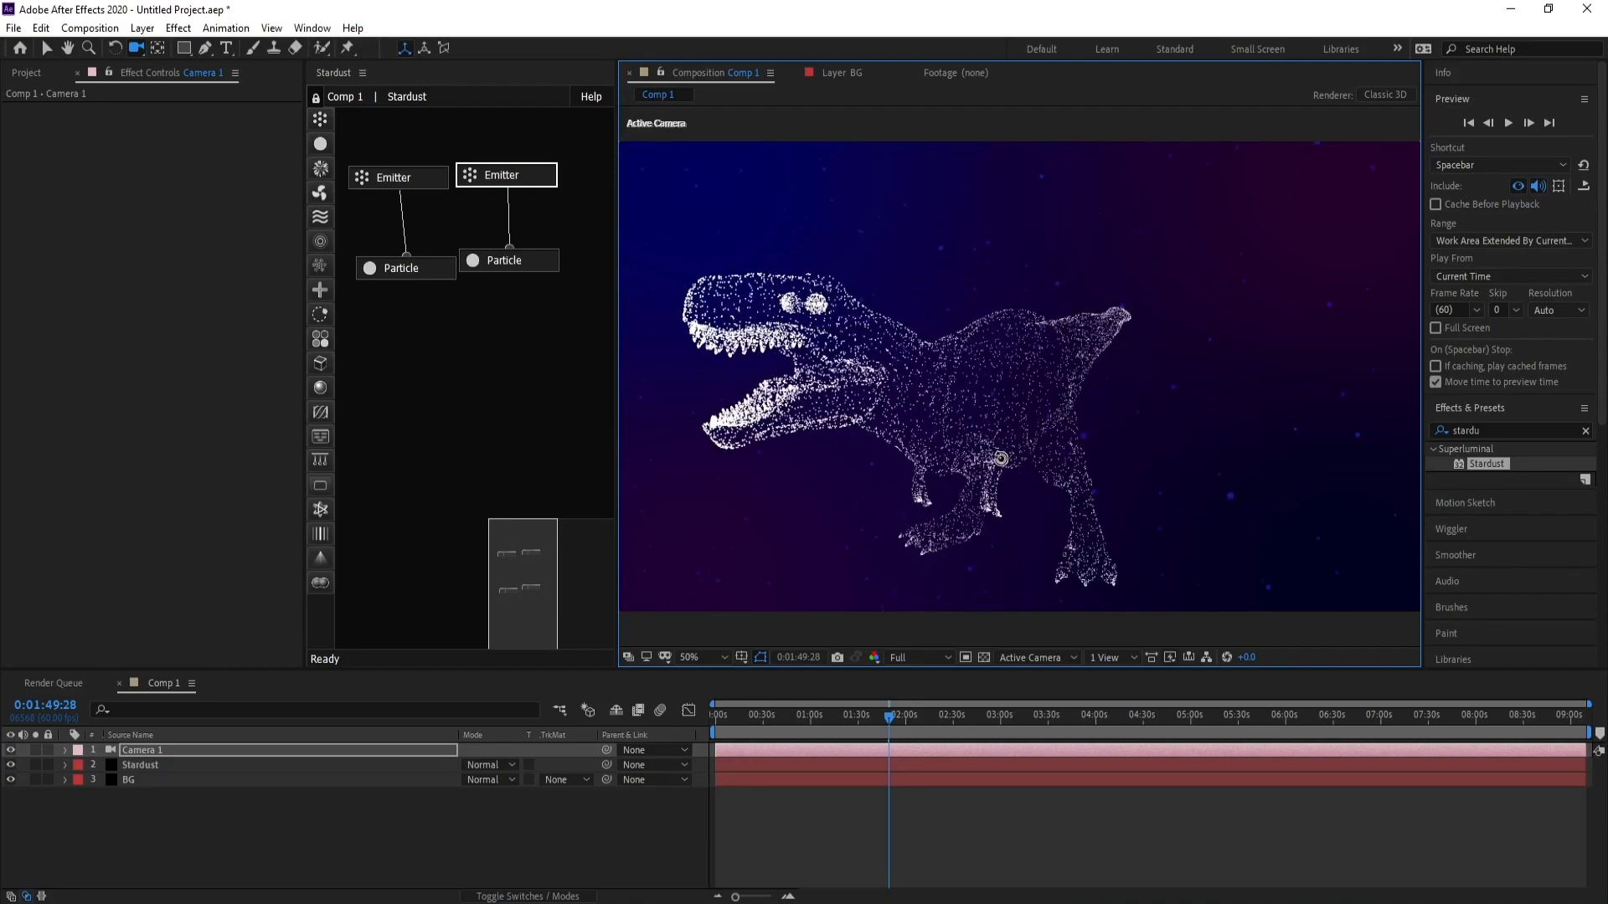
left_click_drag(617, 420, 514, 420)
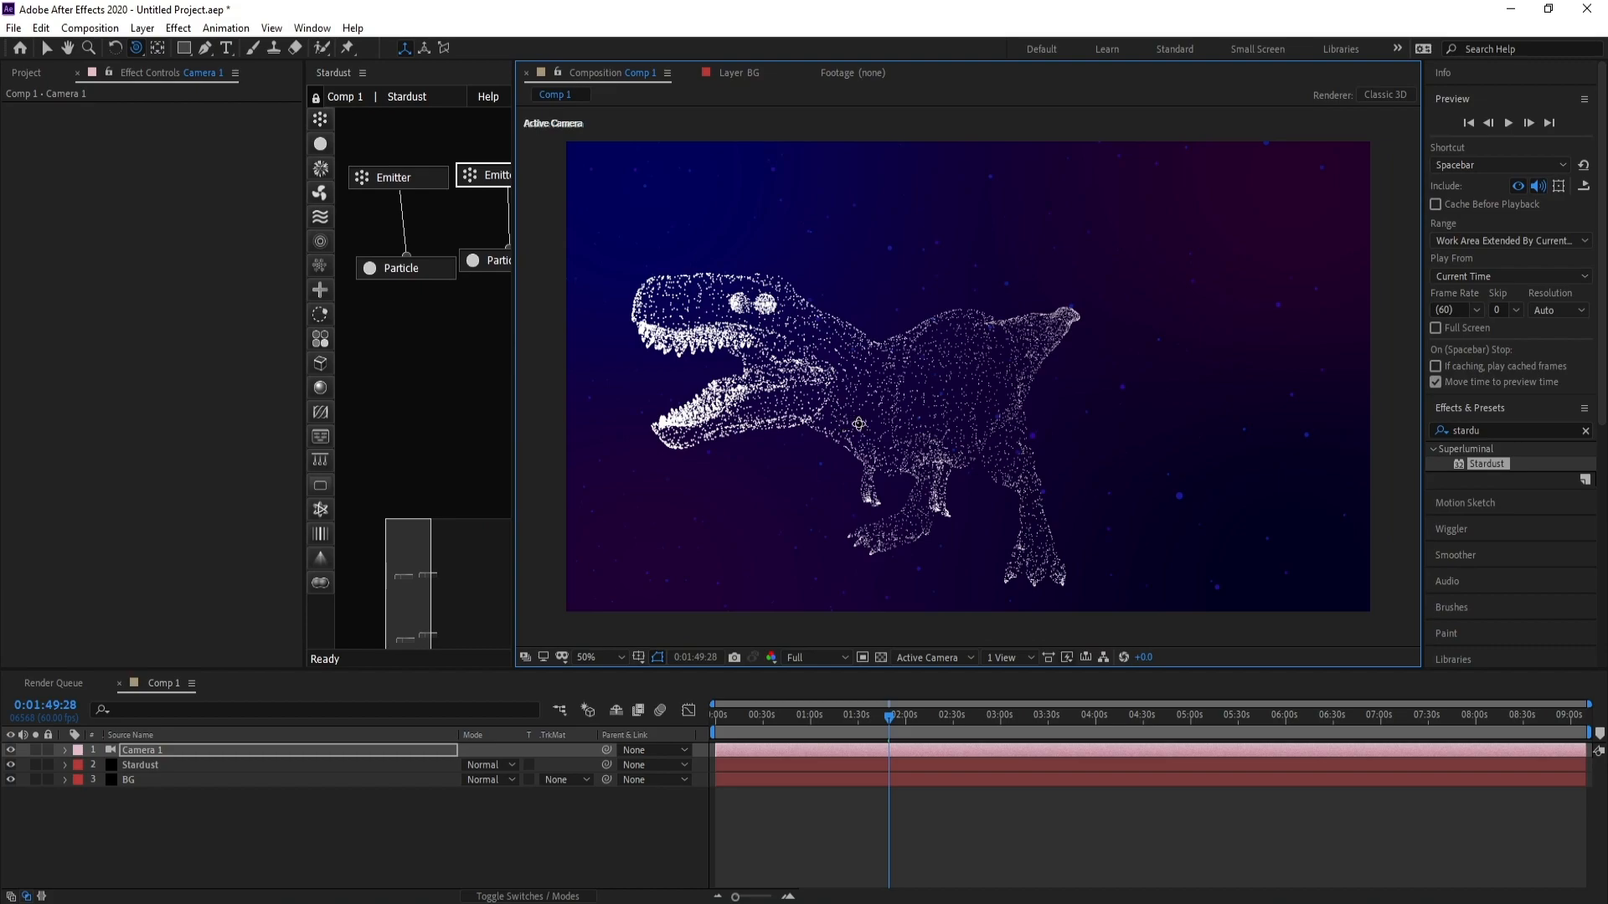
Step: Move the camera slightly closer to the T-rex and set the current time to 0:01:48:25
left_click_drag(860, 423, 881, 396)
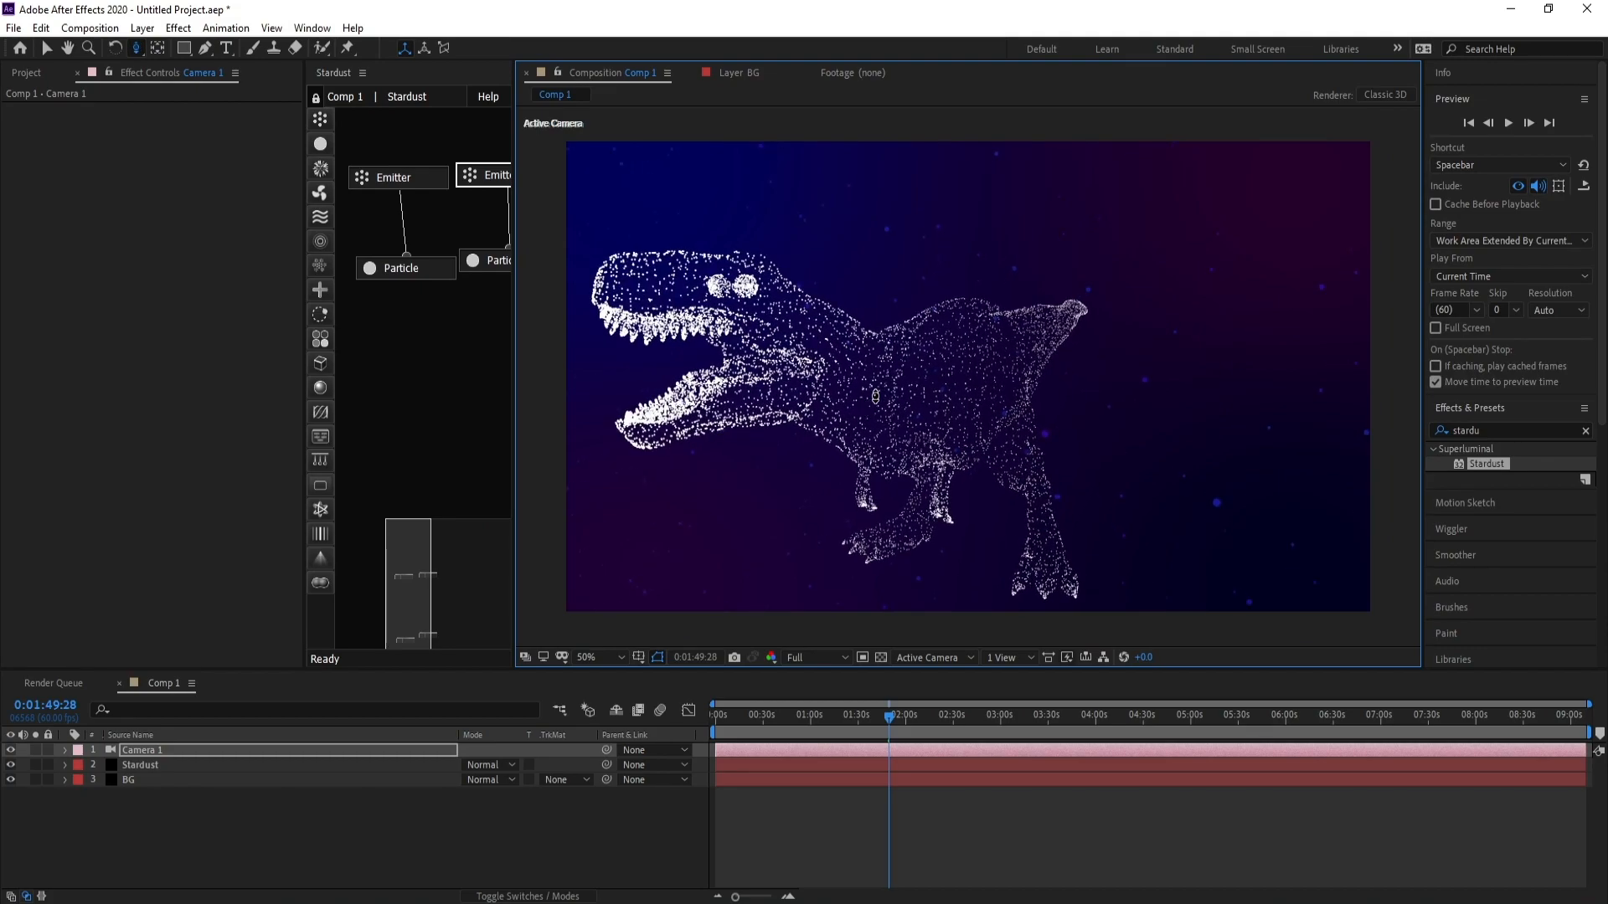
key("c")
key("c")
left_click(886, 714)
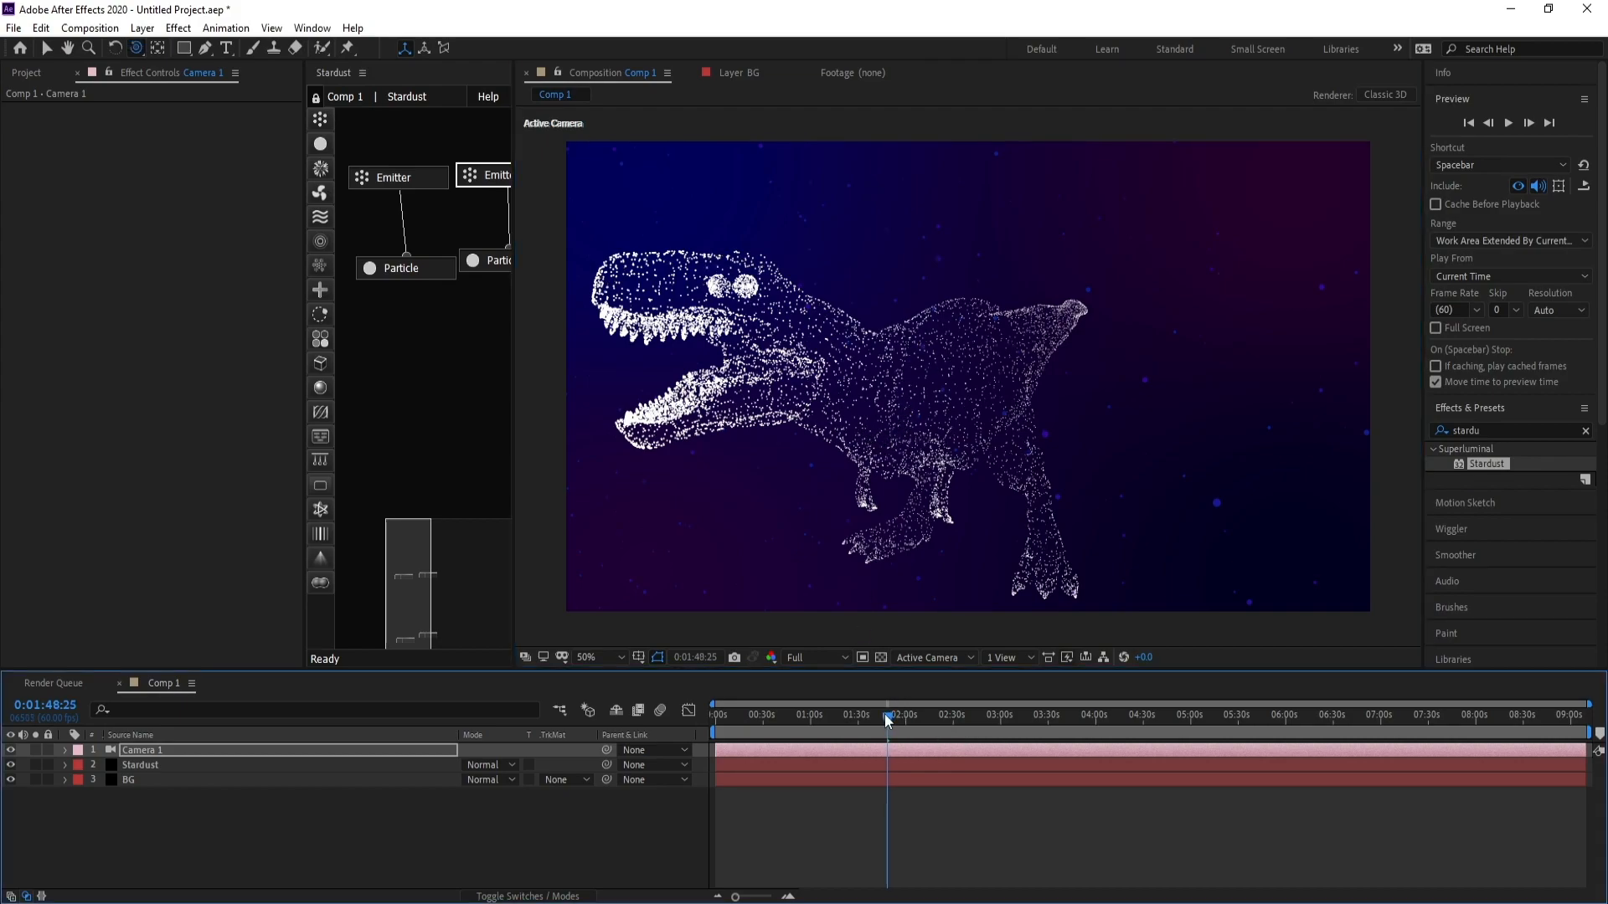
Step: Set the T-rex particle node's color to bright cyan and its Size Random to 60
left_click(489, 269)
left_click_drag(293, 395, 295, 510)
left_click(173, 482)
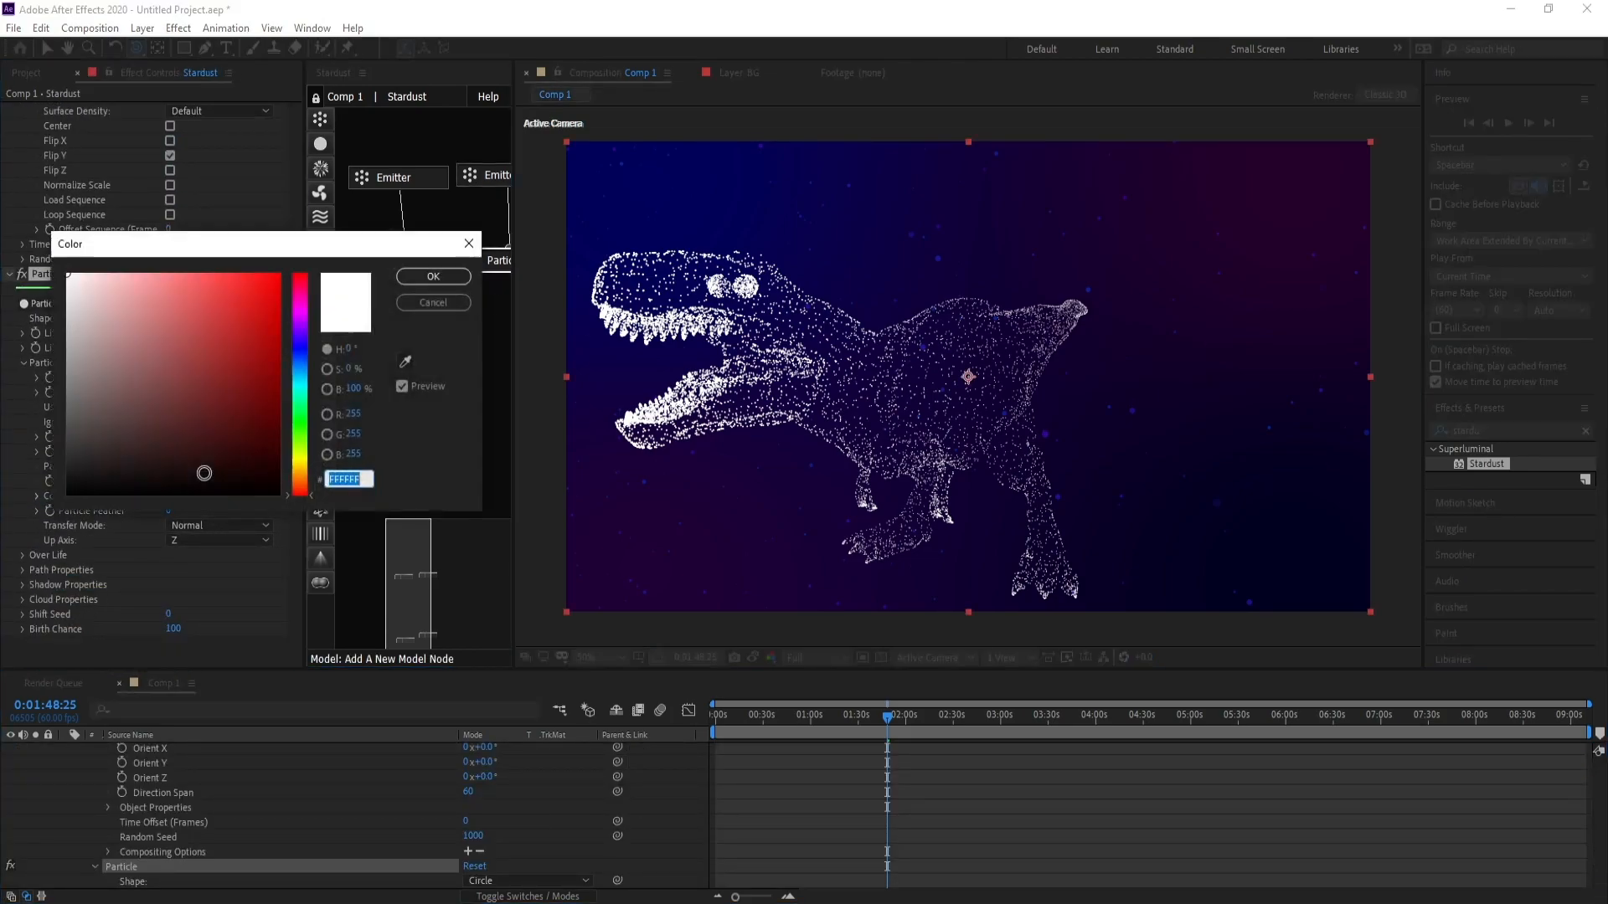
left_click(300, 378)
left_click_drag(300, 374, 309, 392)
left_click(279, 275)
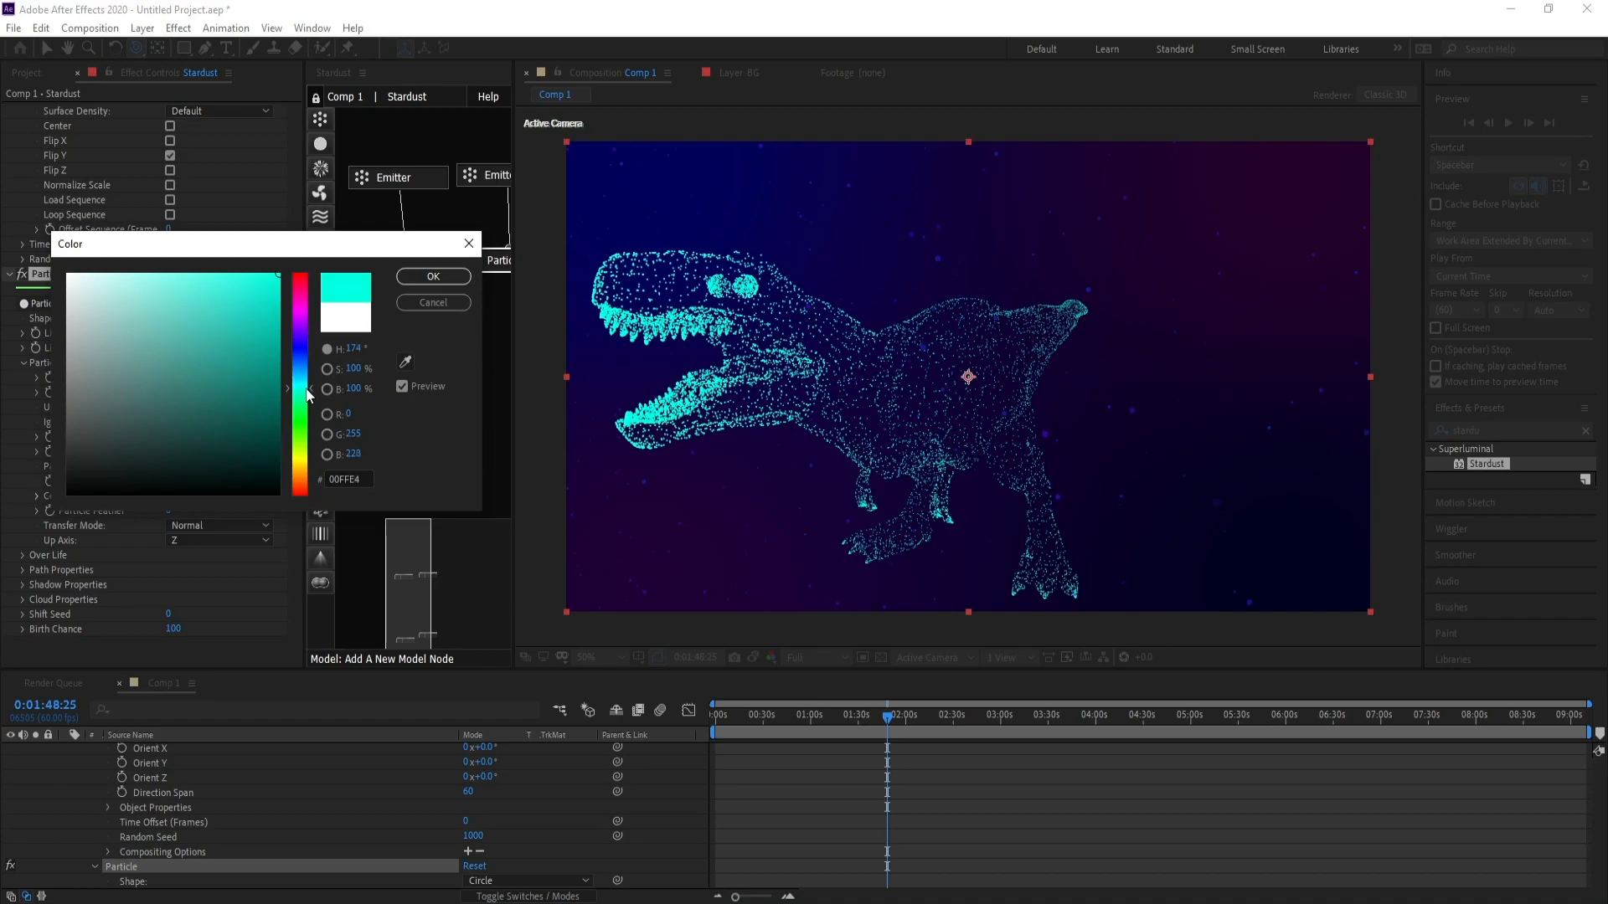
left_click(433, 277)
left_click(481, 260)
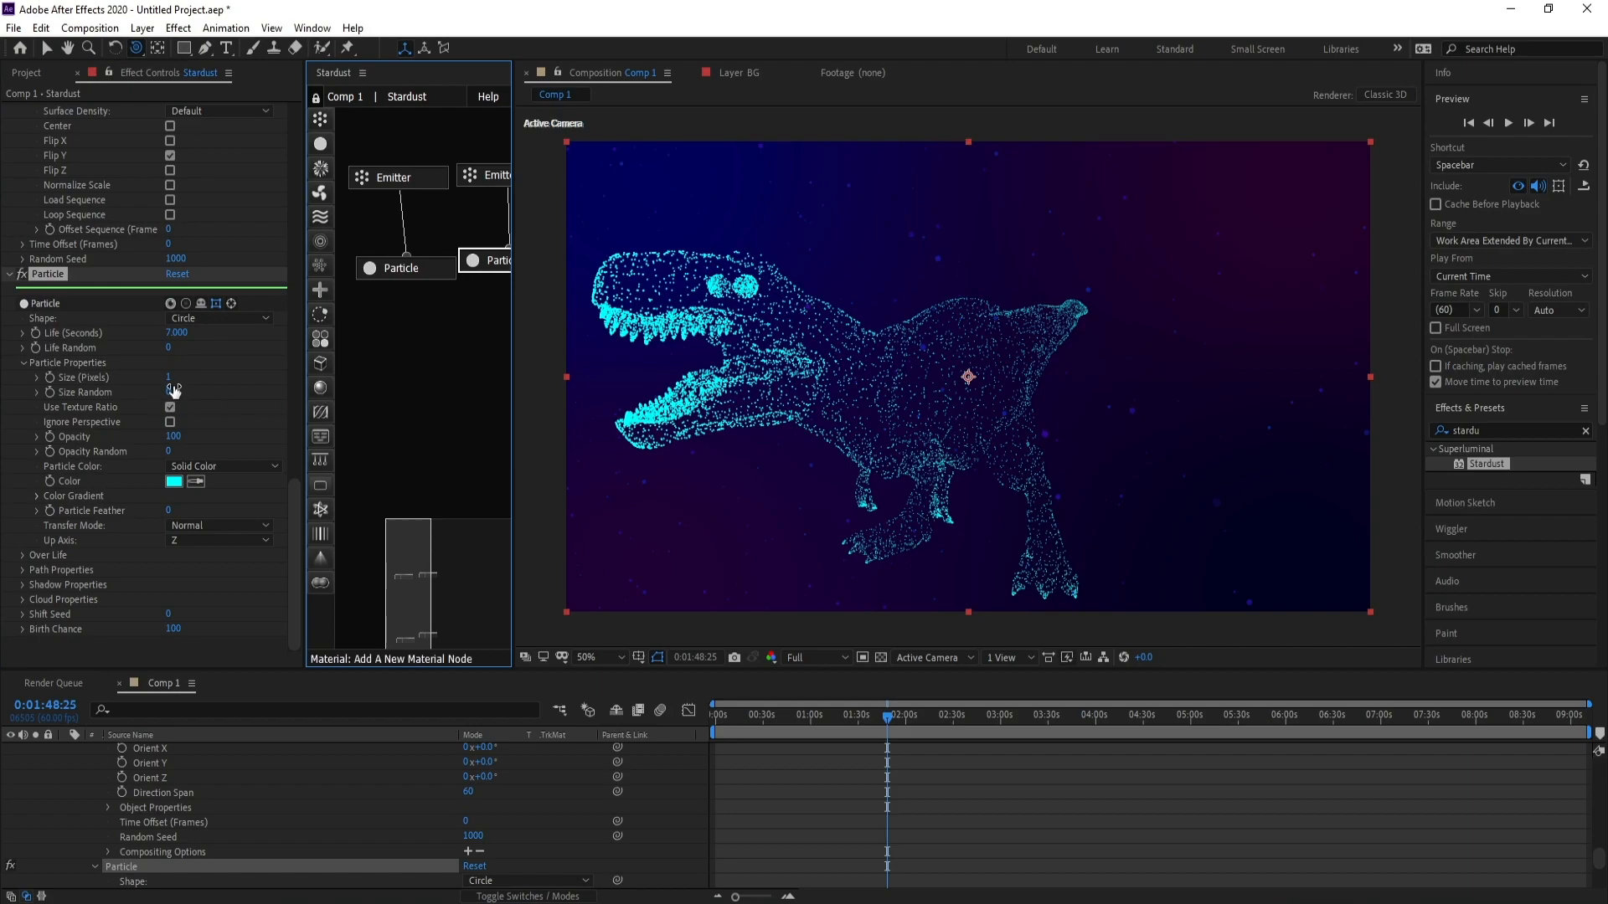
left_click_drag(170, 391, 217, 391)
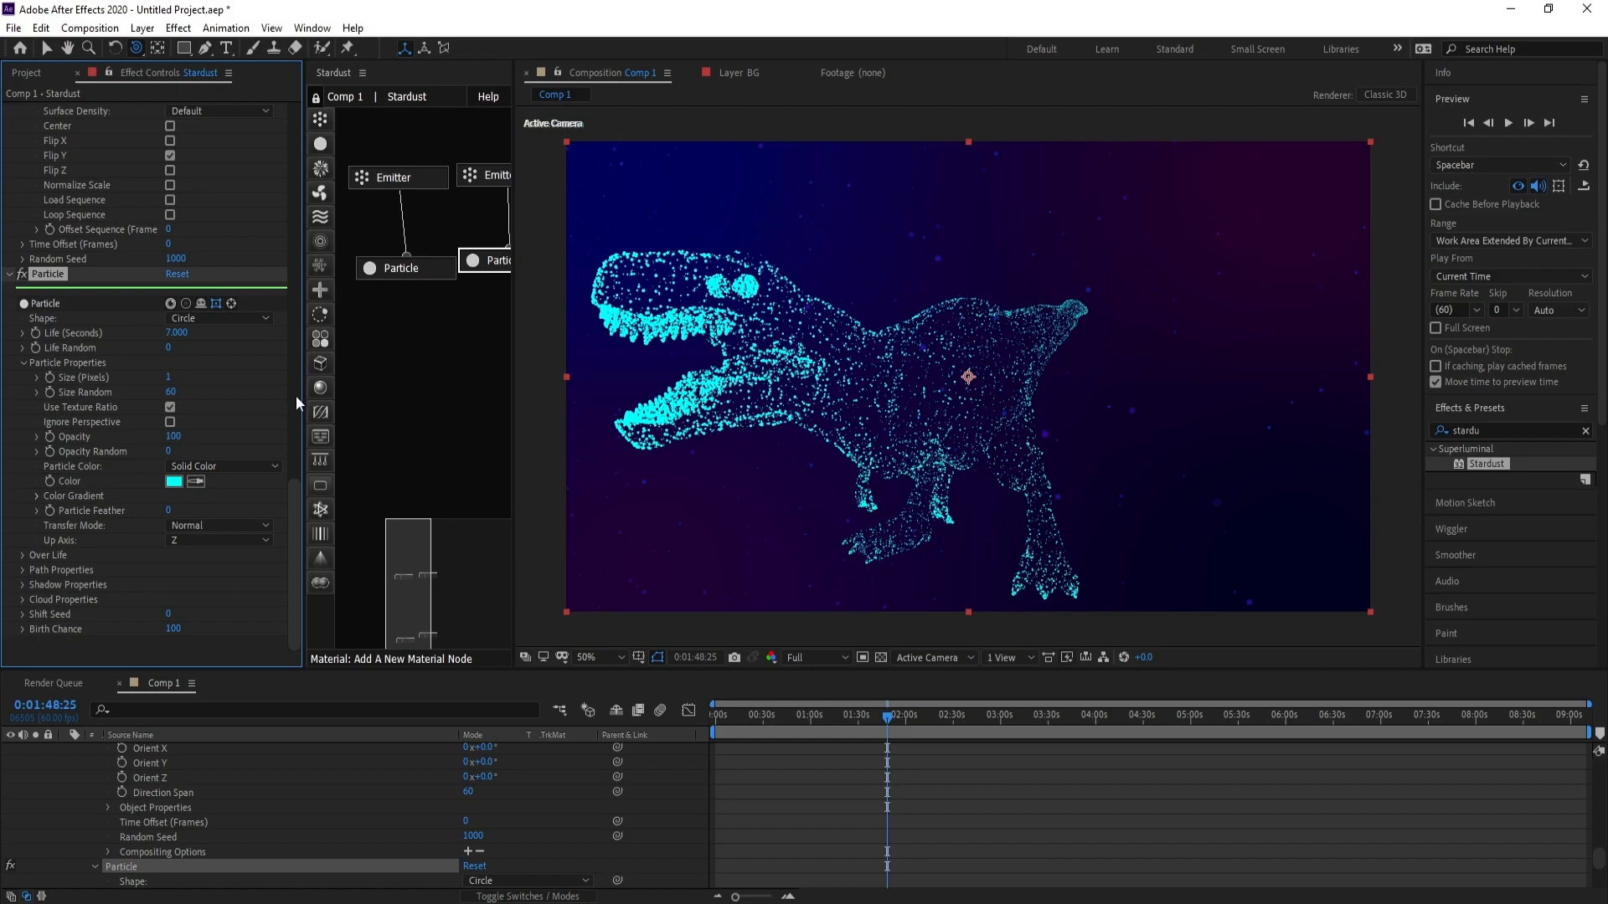
Step: Apply the Fade In and Out Bezier preset to the T-rex particle's Size curve under Over Life
left_click(23, 555)
left_click(36, 572)
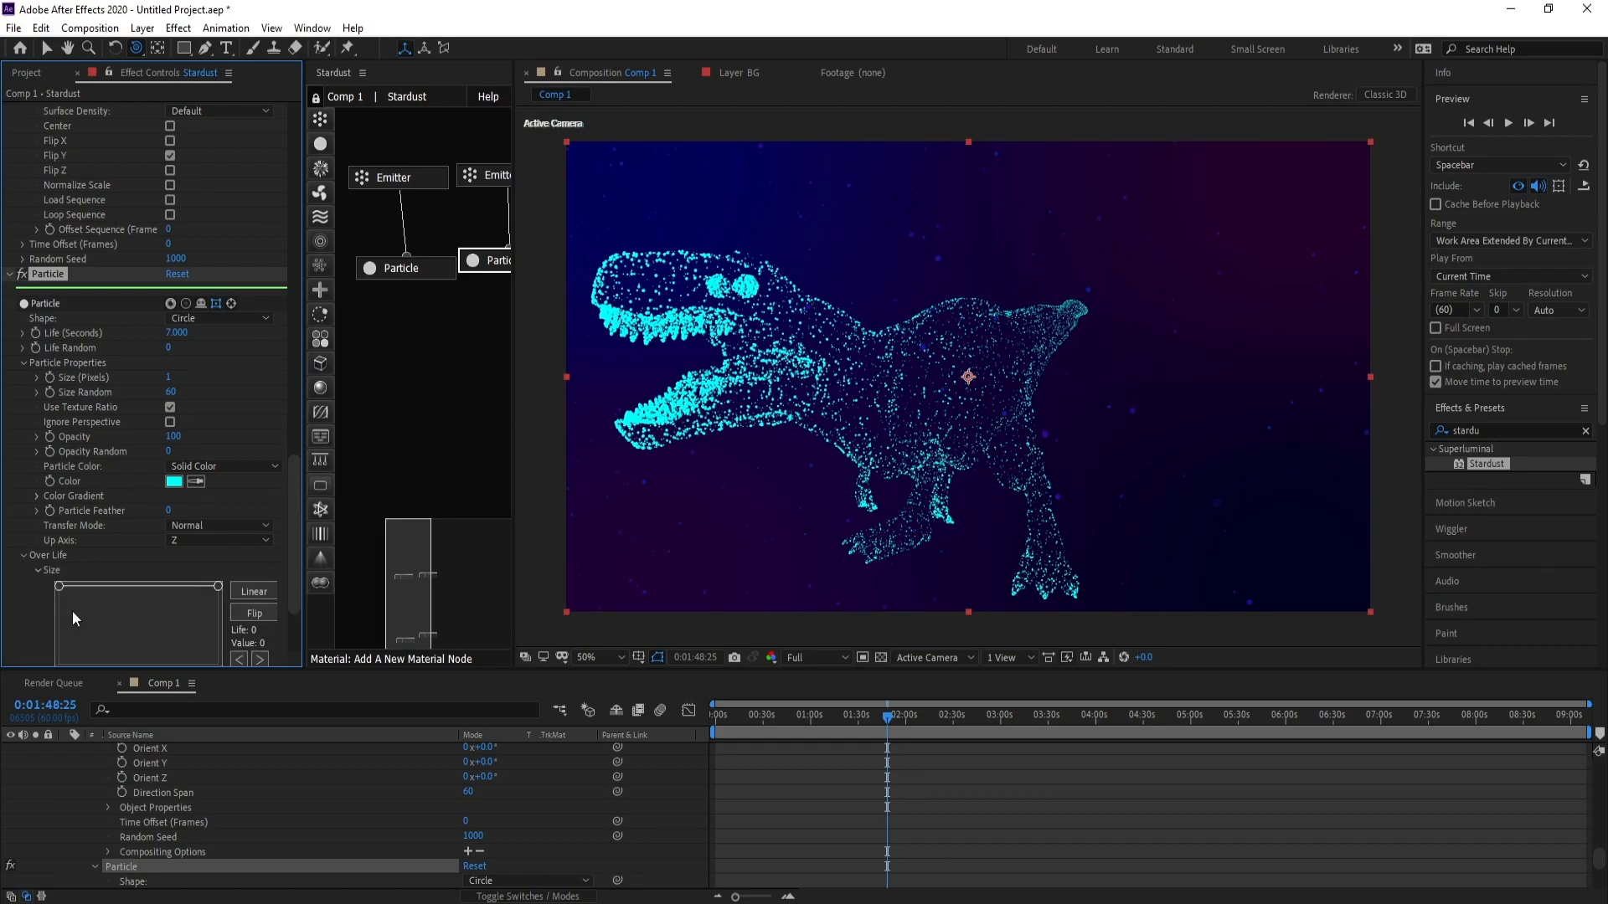
scroll(125, 628, "down", 1)
left_click(194, 649)
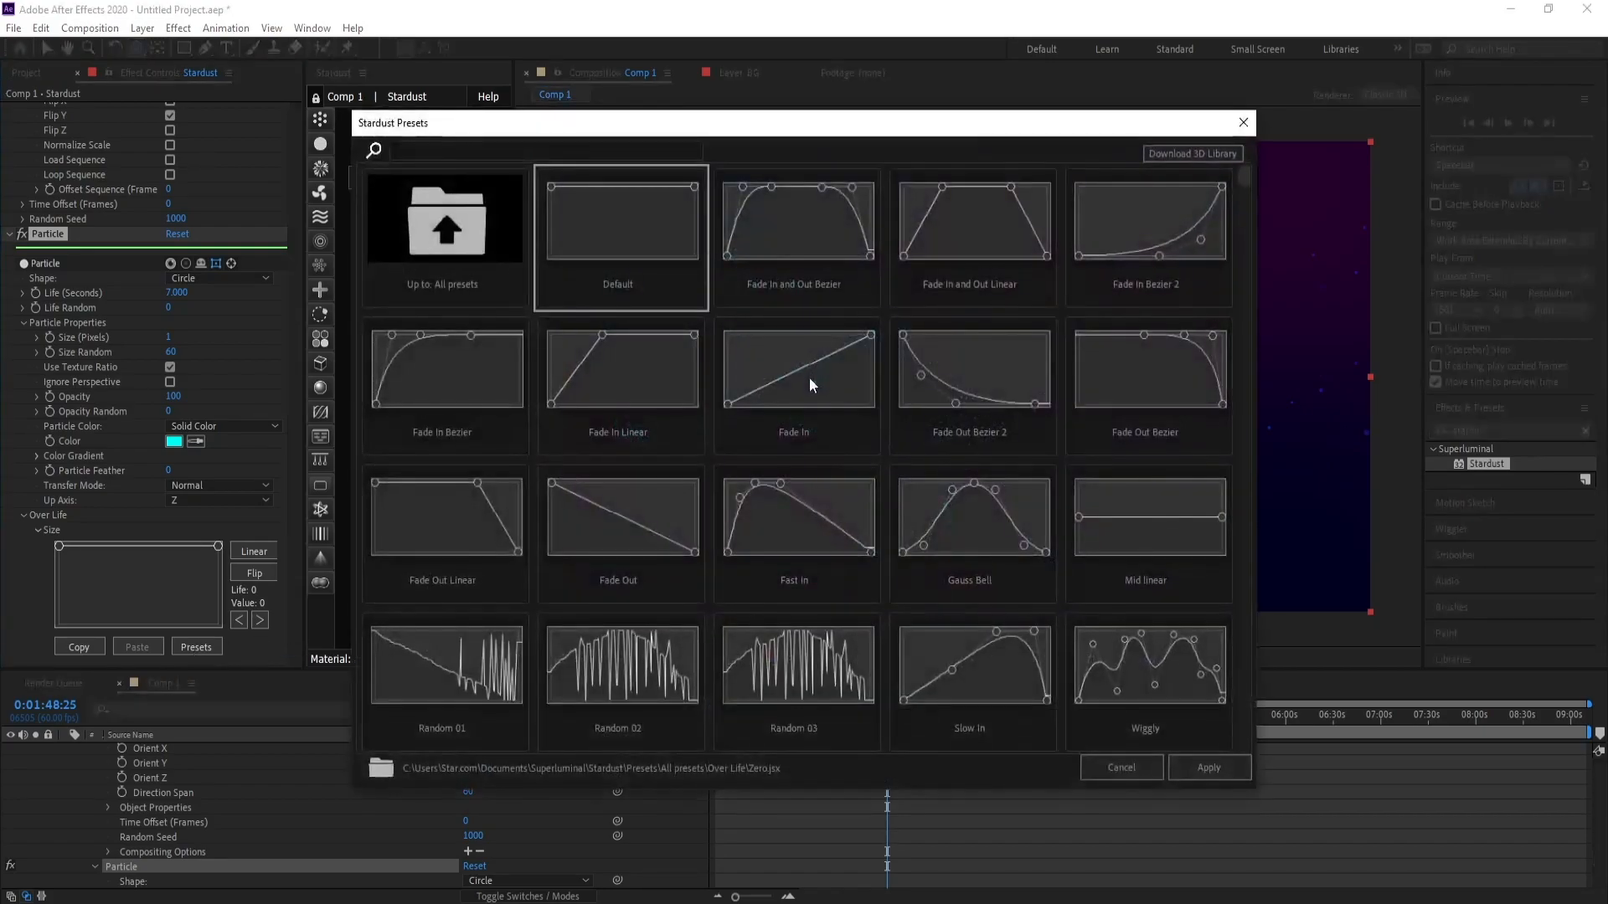
left_click(799, 230)
left_click(1212, 768)
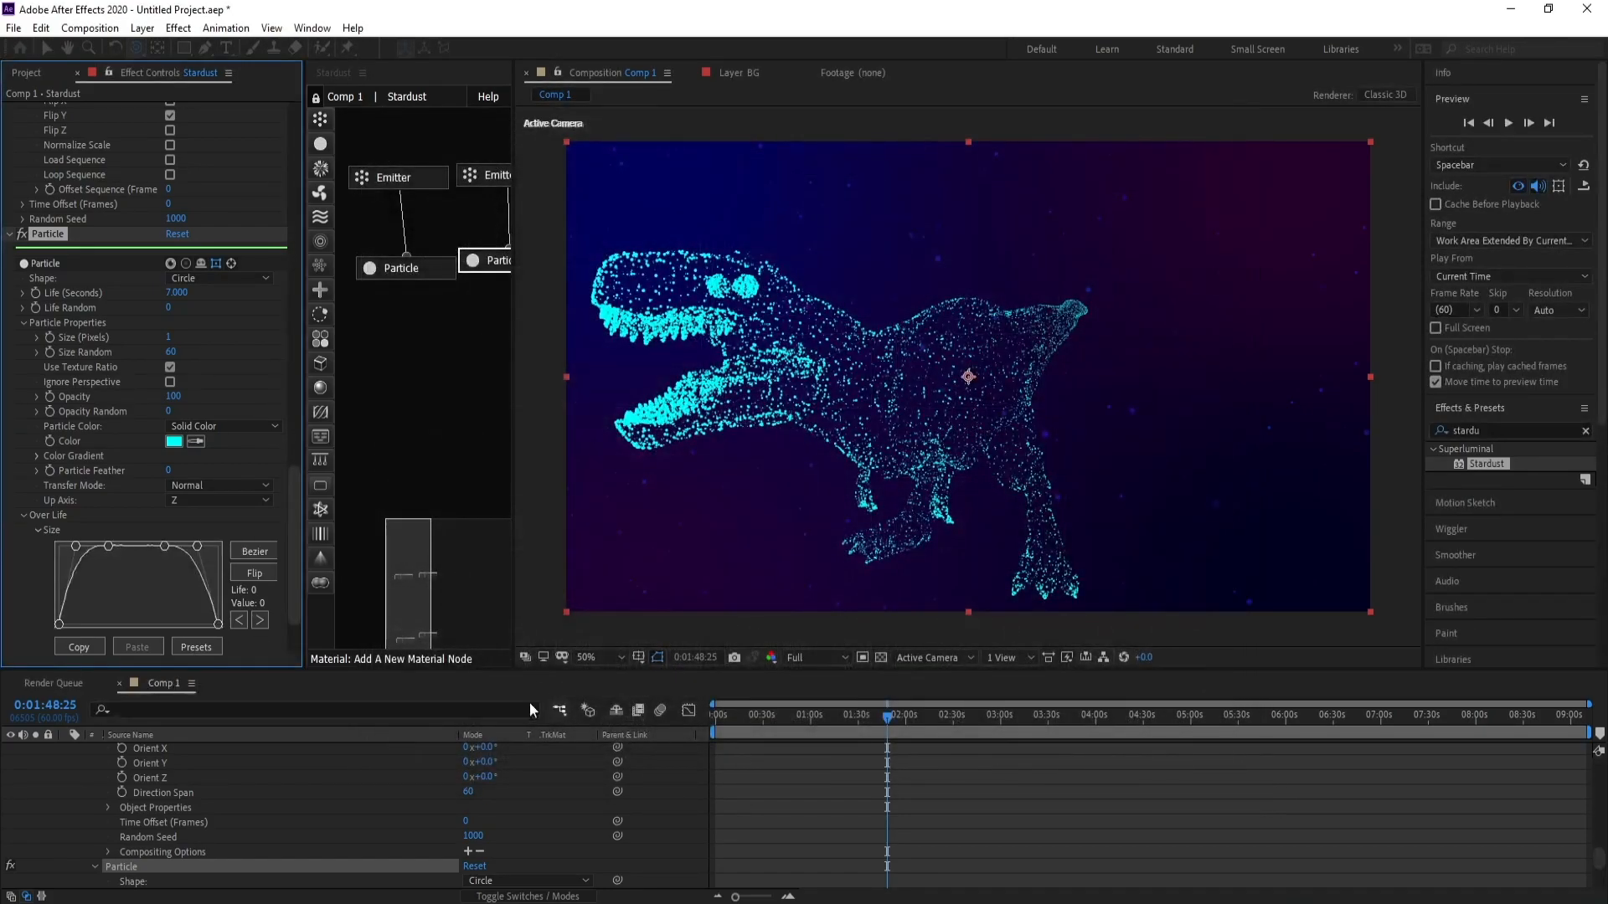
Step: Apply the Wiggly preset to the T-rex particle's Size curve under Over Life
left_click(208, 646)
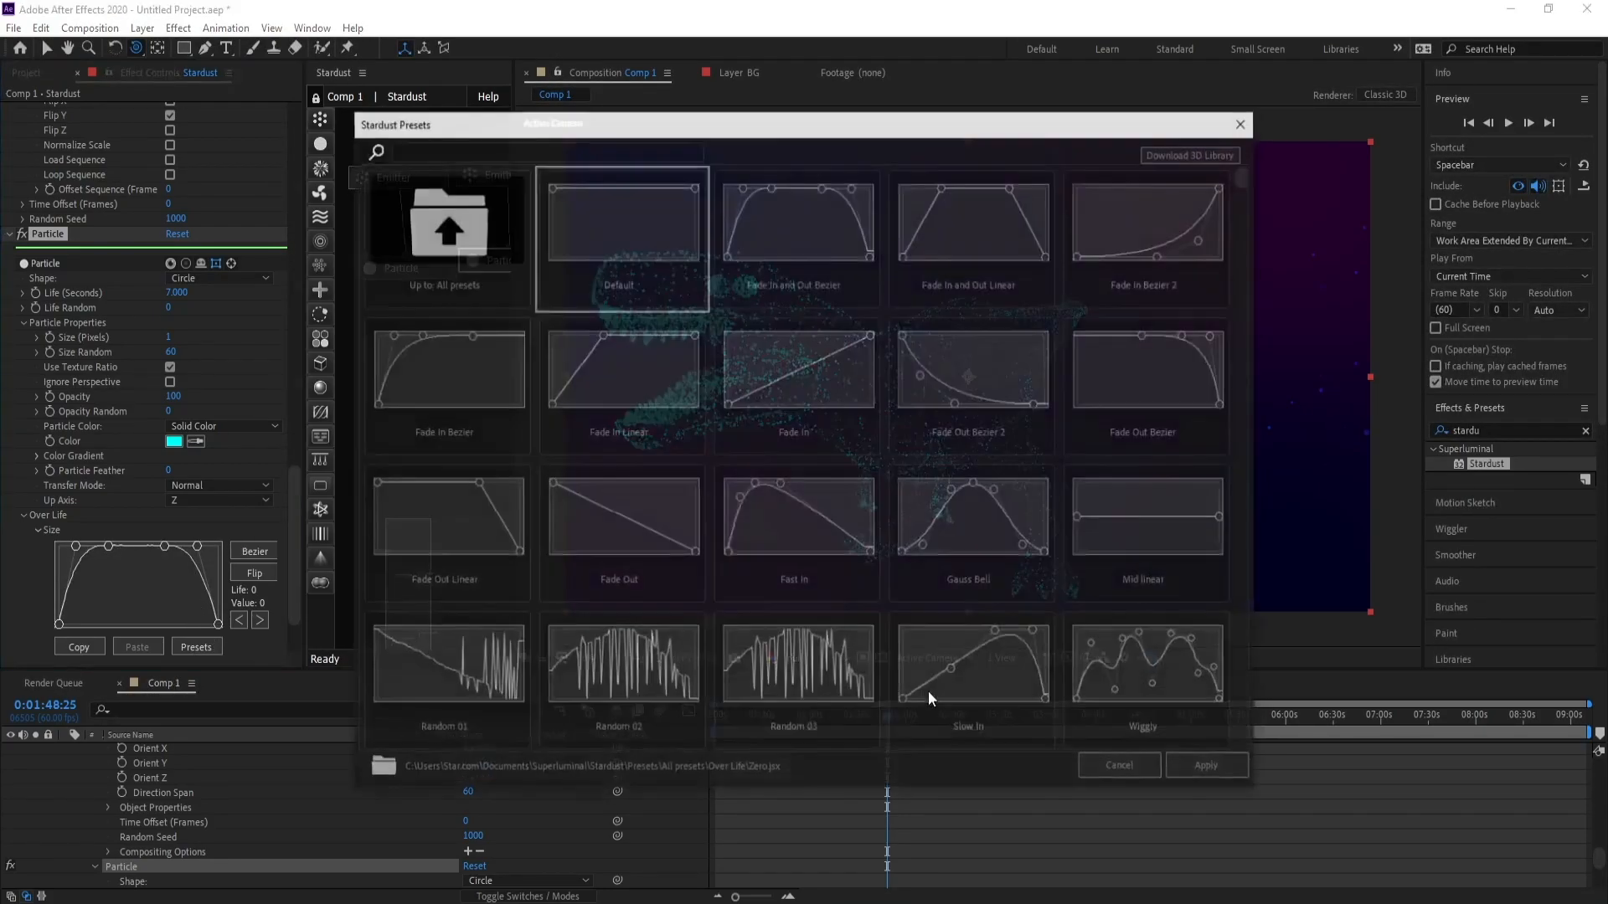
left_click(1143, 680)
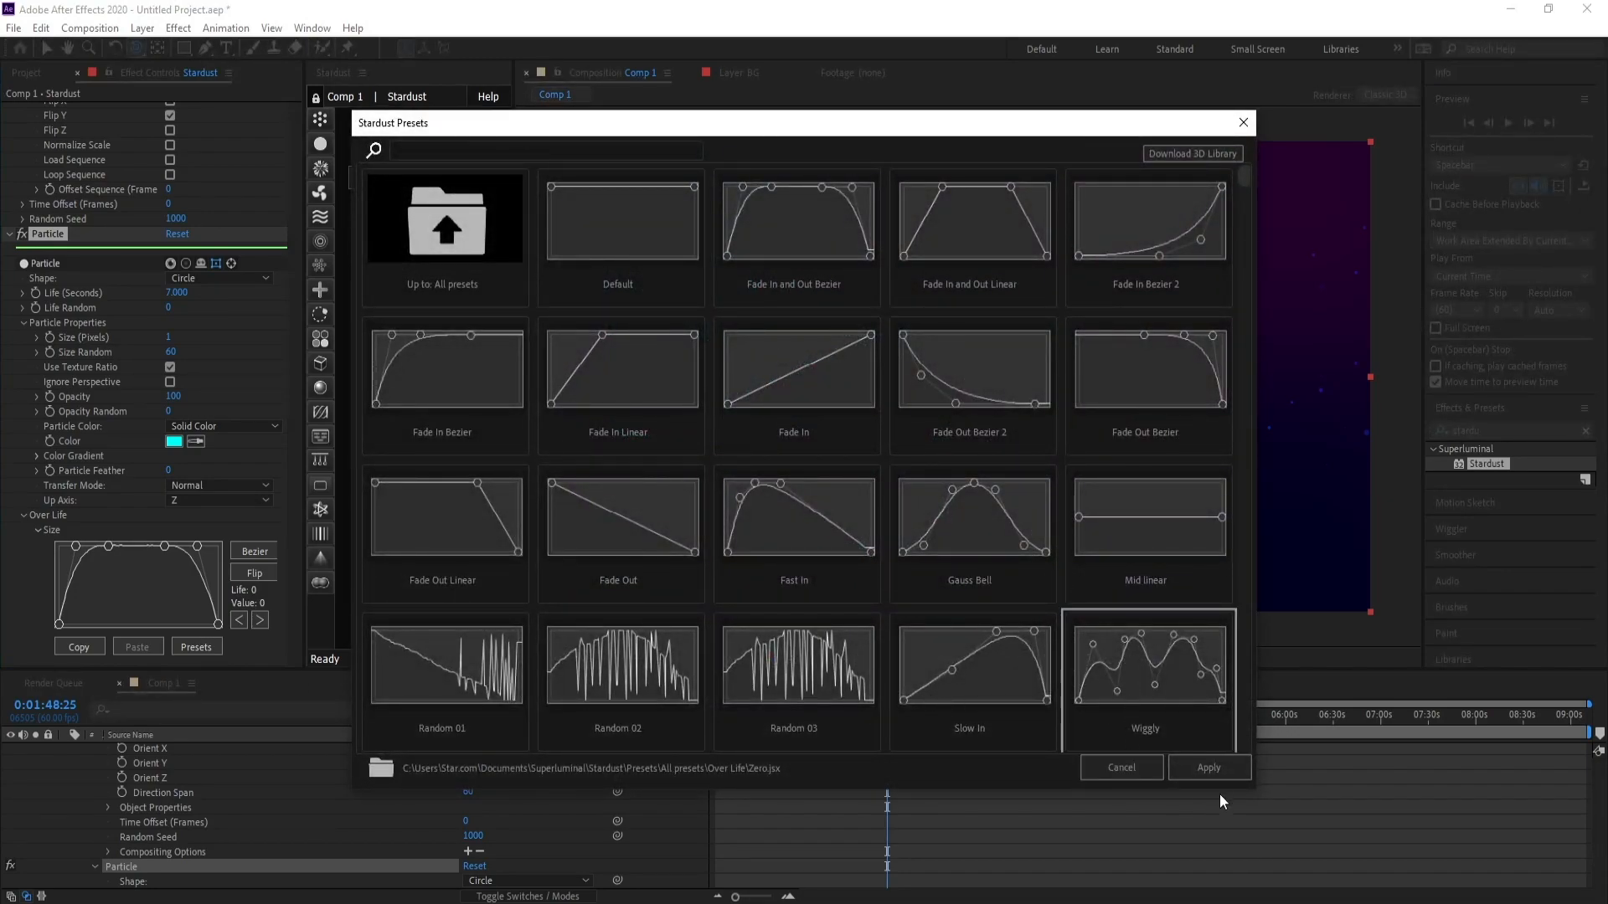
left_click(1206, 769)
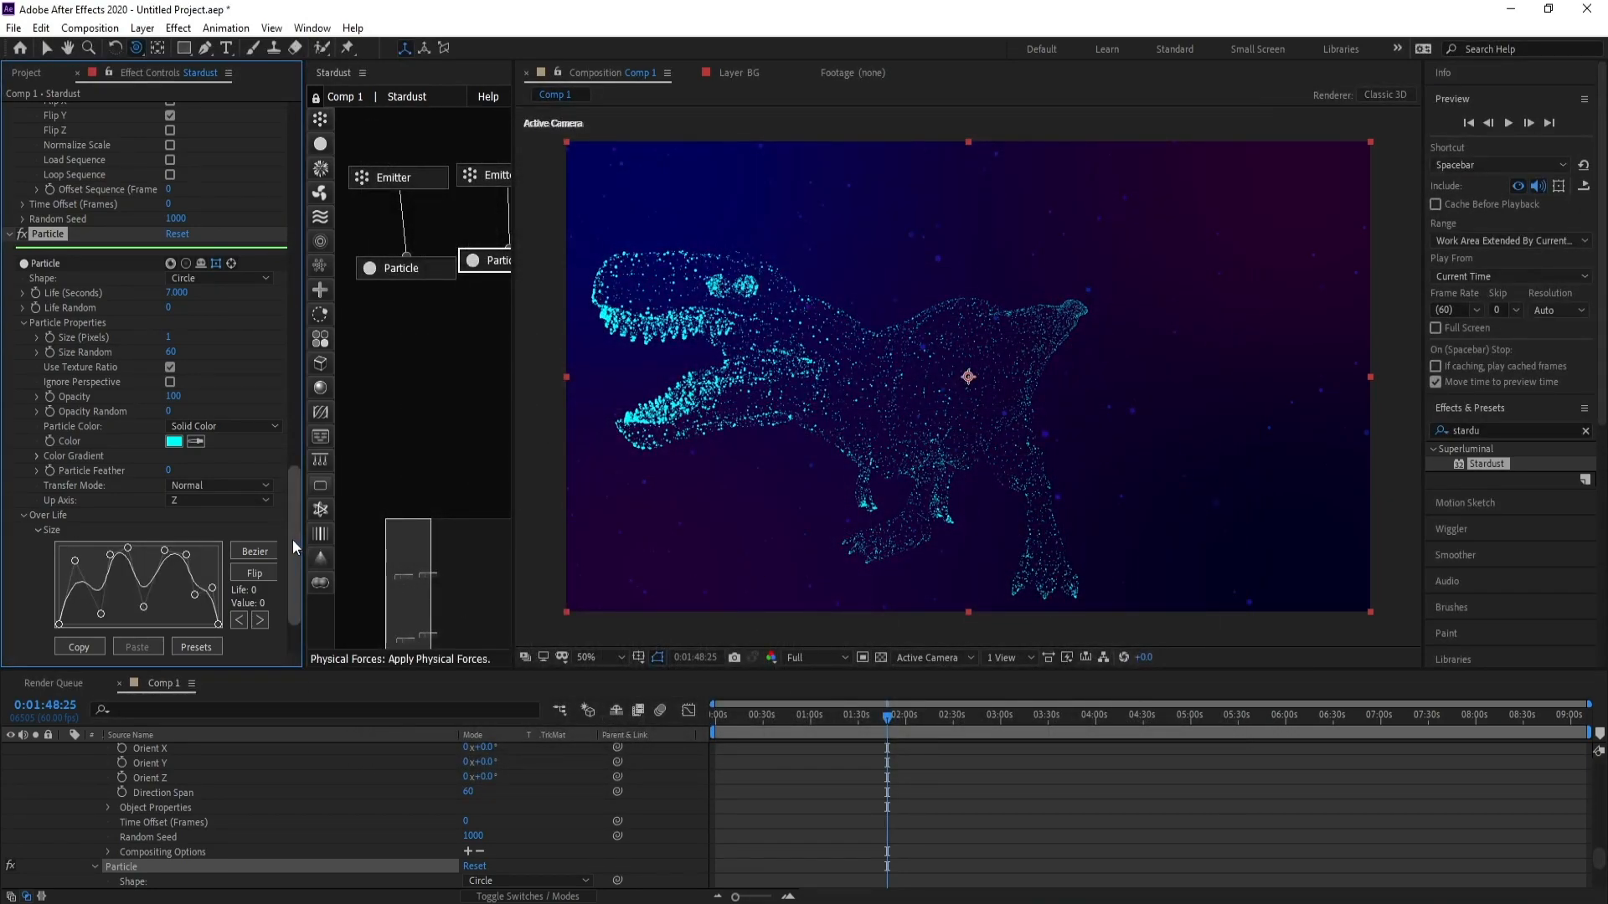
Step: Apply the Wiggly preset to the T-rex particle's Opacity curve under Over Life and preview the animation
scroll(297, 590, "down", 2)
left_click(36, 585)
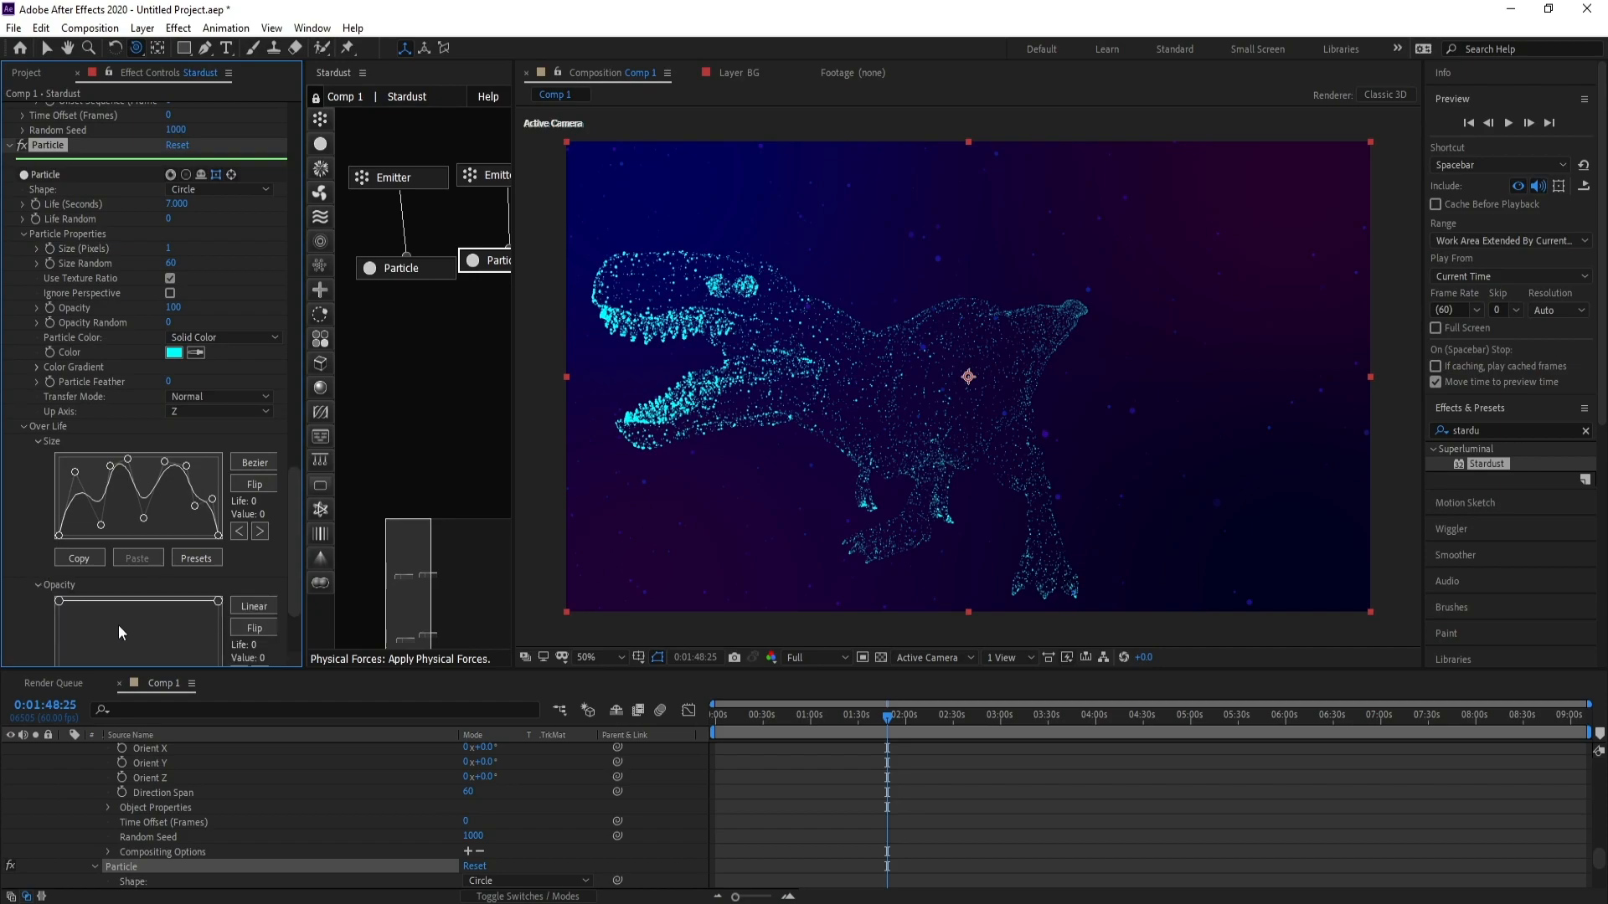
scroll(114, 624, "down", 1)
left_click(199, 646)
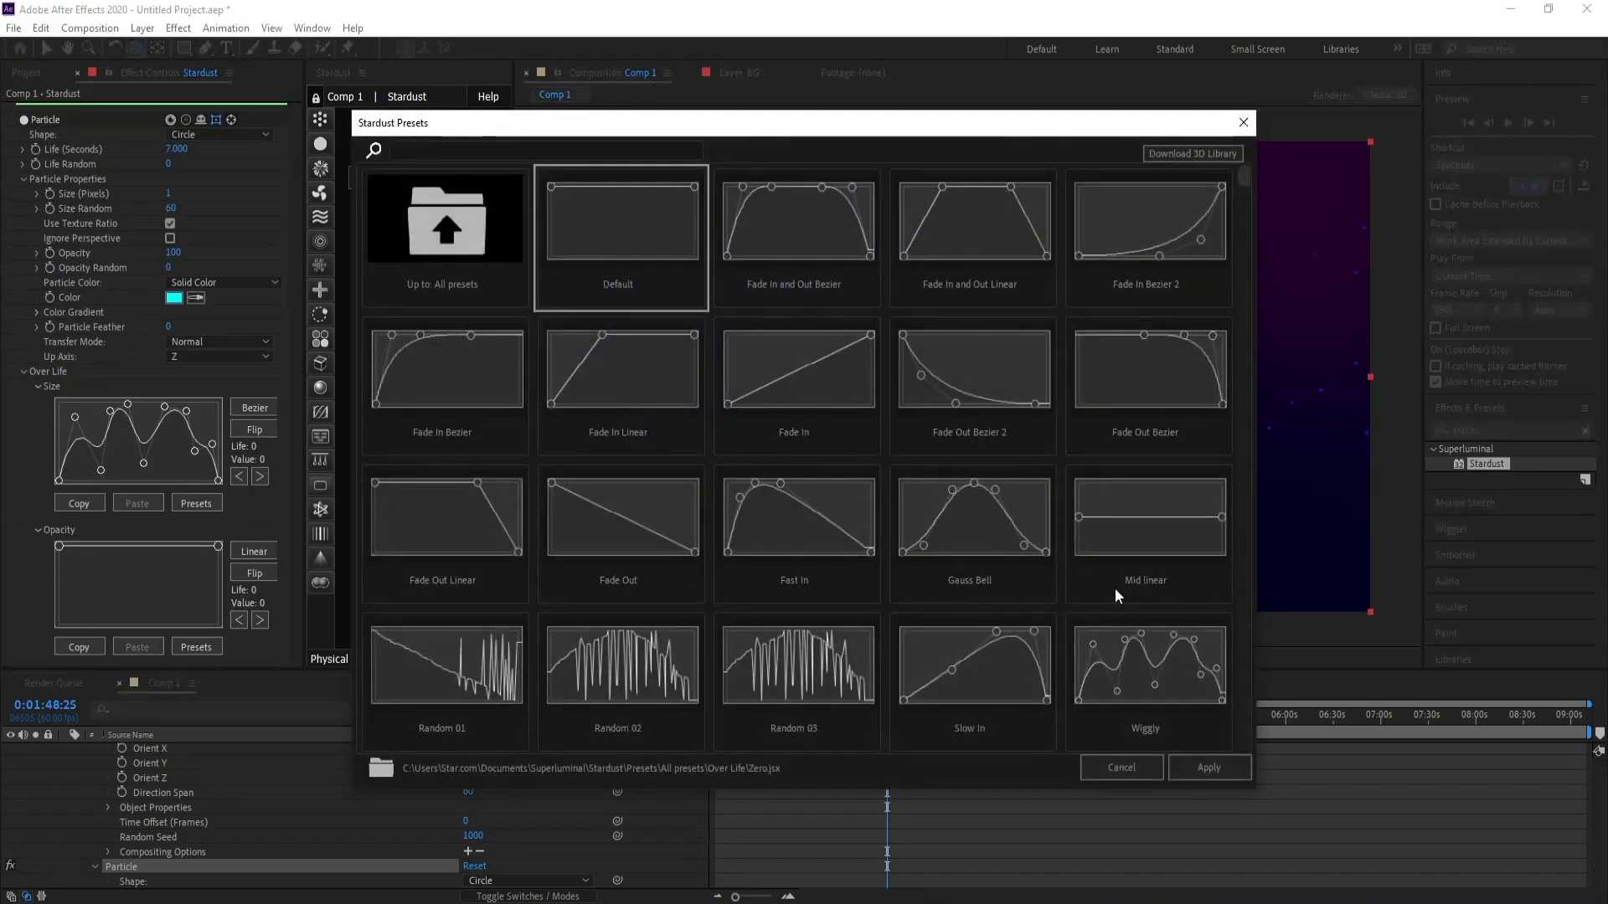
left_click(1173, 676)
left_click(1190, 762)
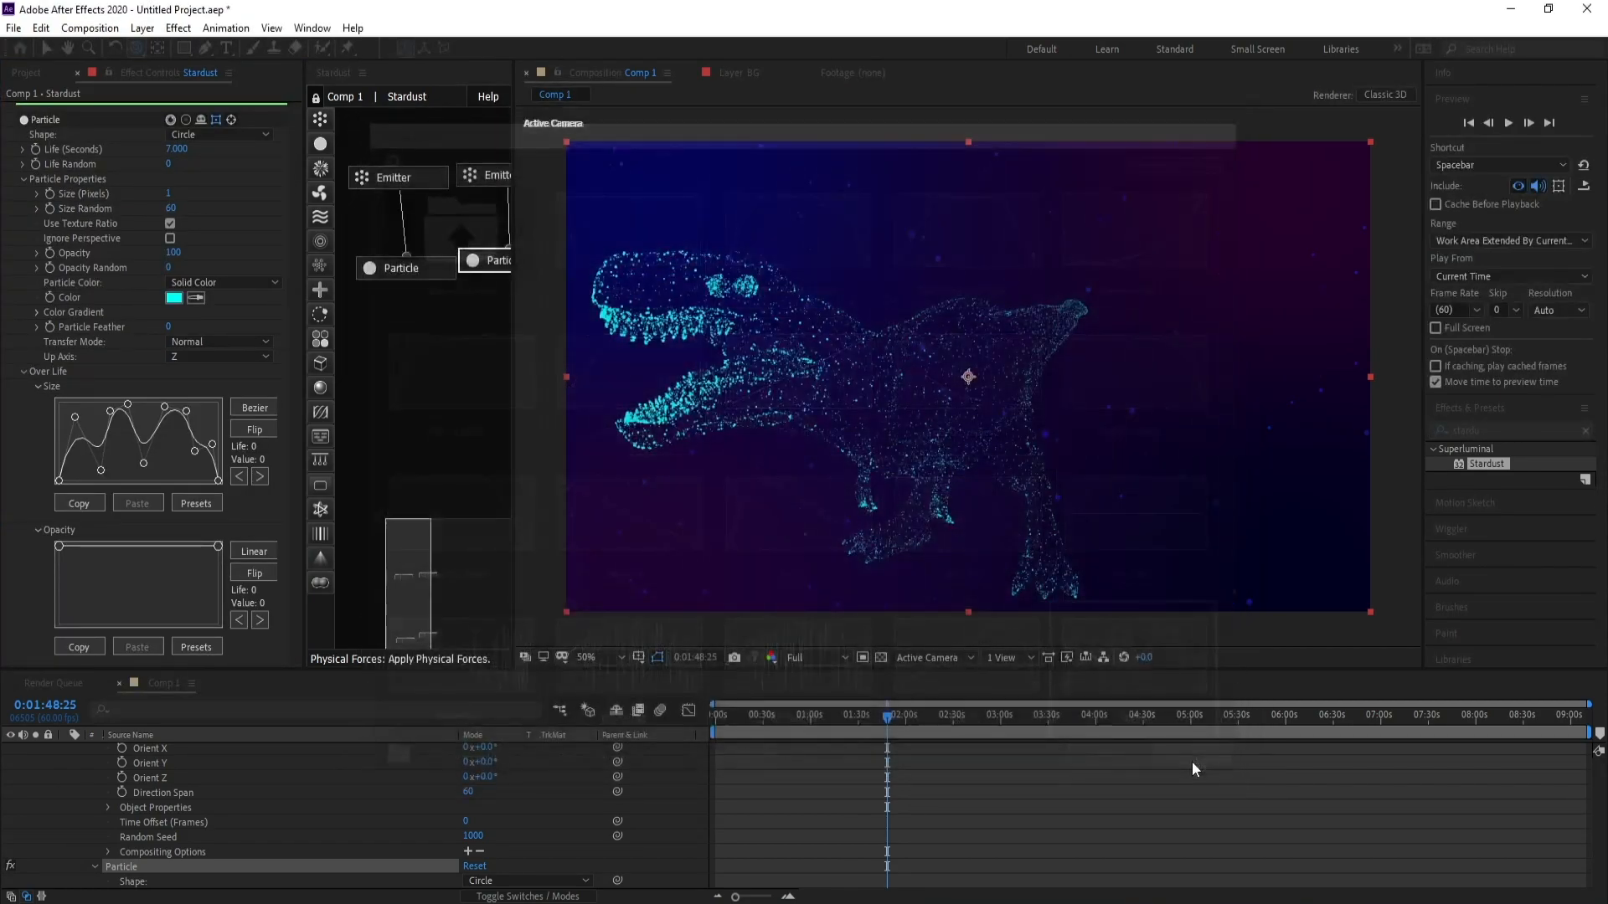
key("space")
Step: Set the T-rex emitter's Particles Per Second to 3660
left_click(489, 186)
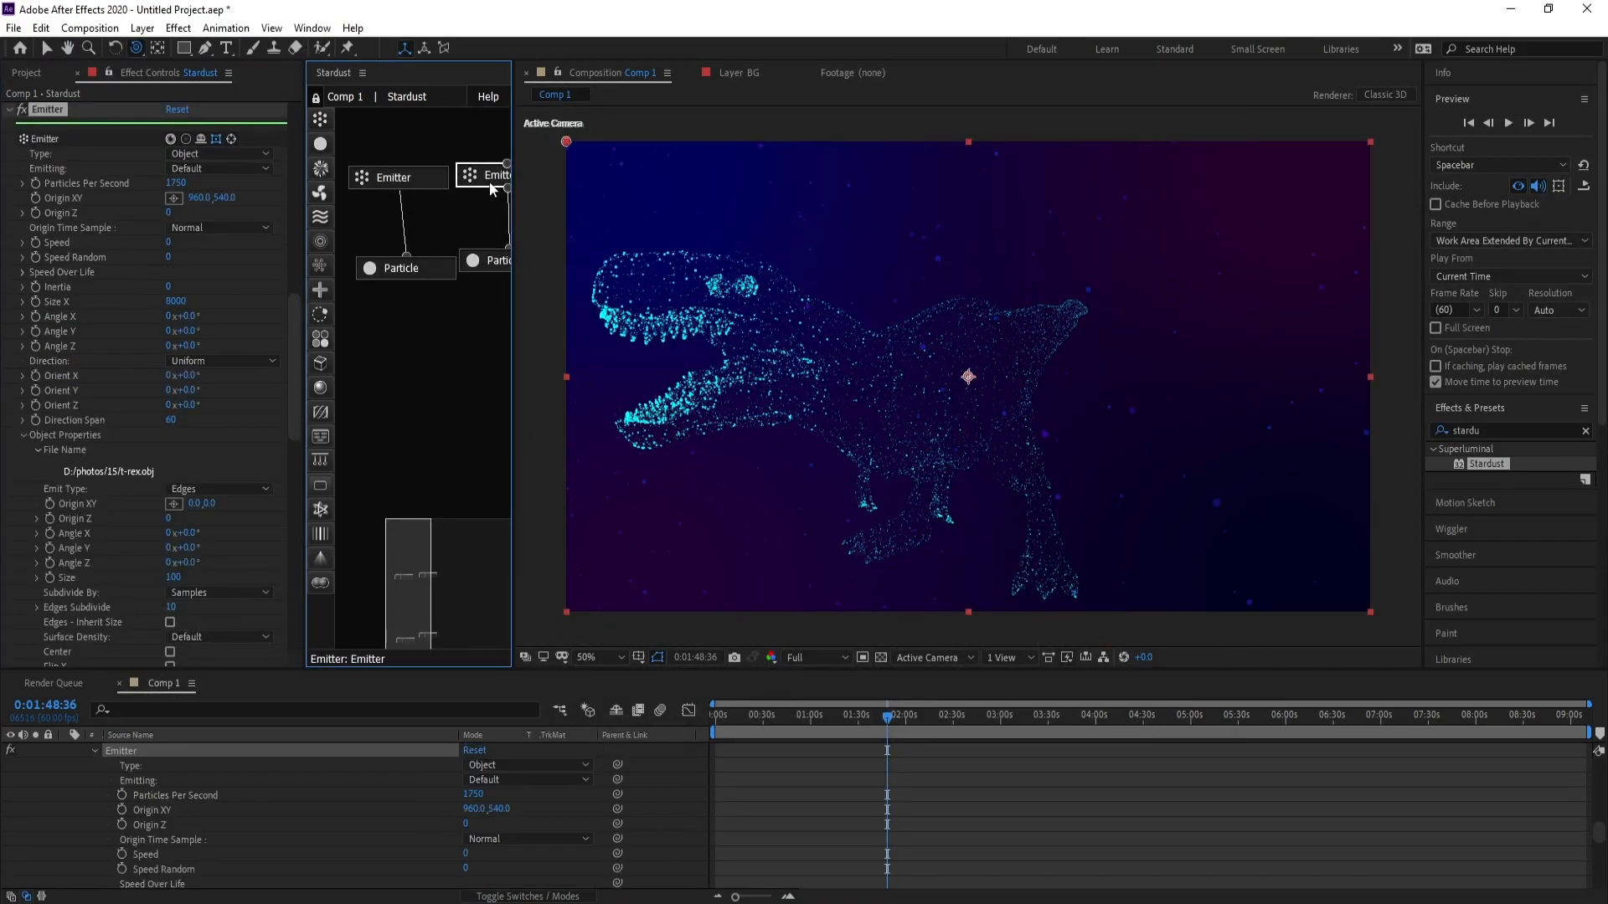
left_click(295, 352)
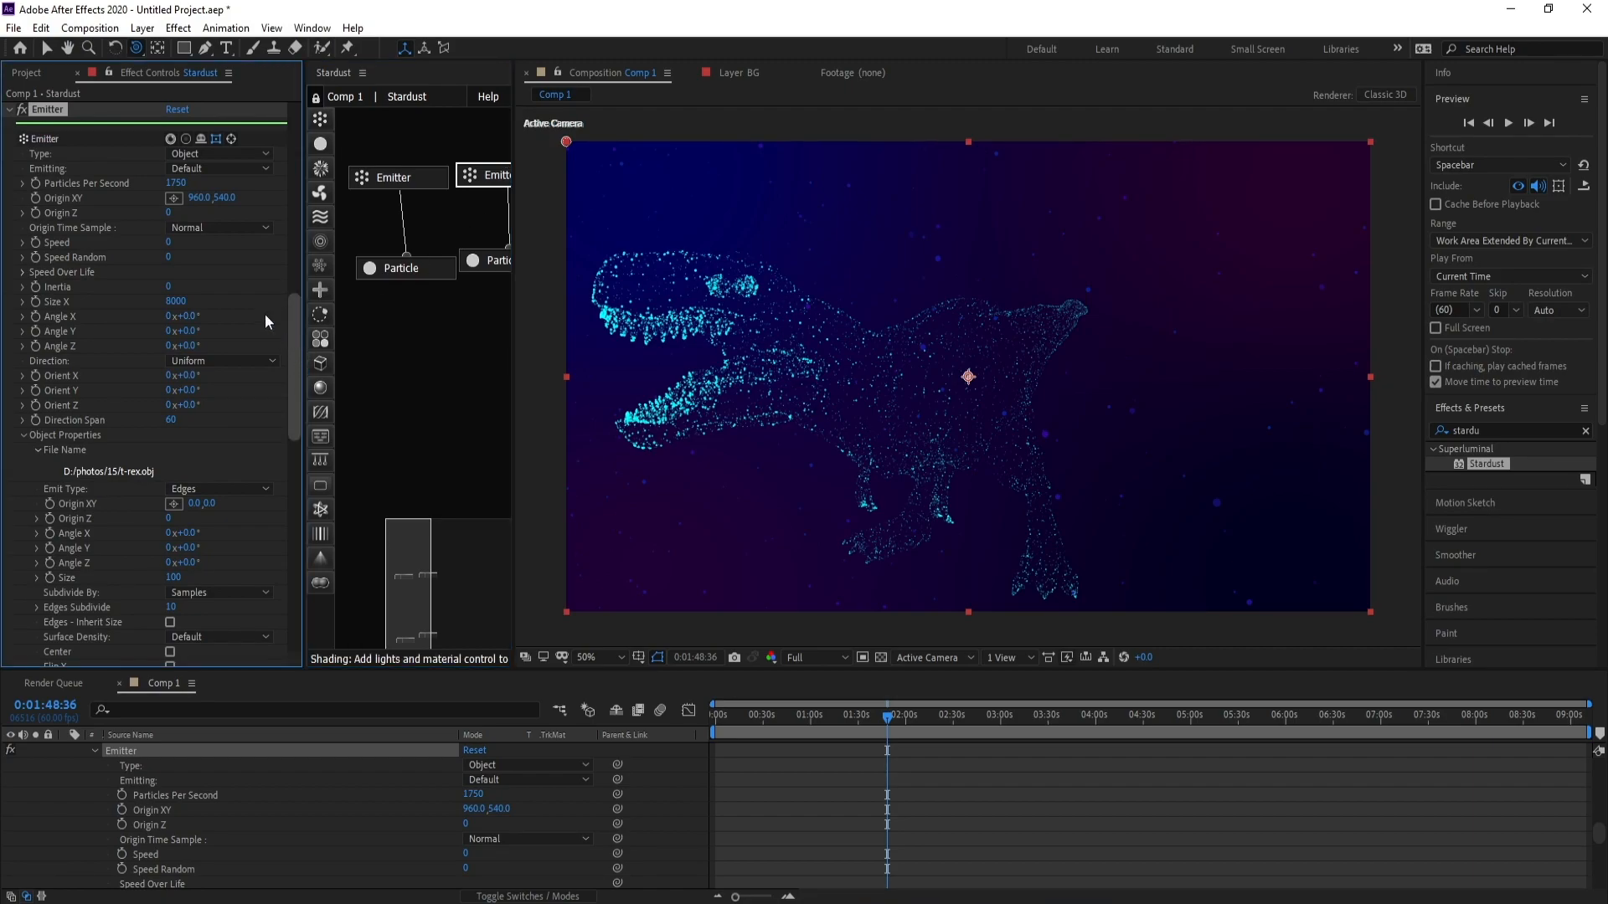
left_click_drag(175, 182, 313, 202)
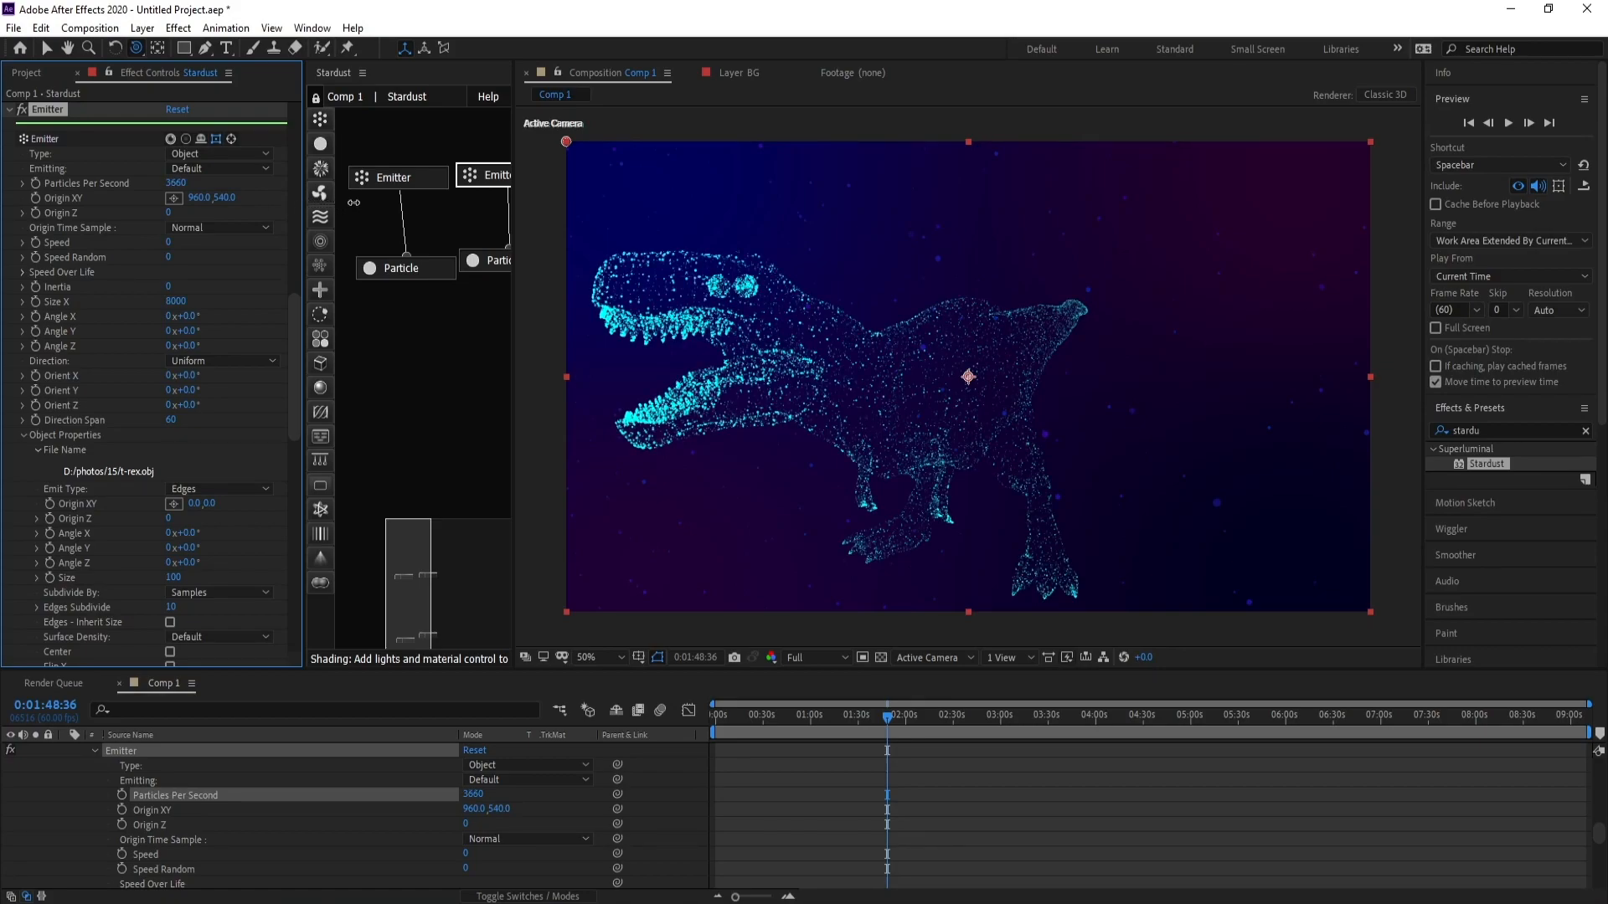
Step: Set the T-rex particle node's Life to 20 seconds
left_click(497, 266)
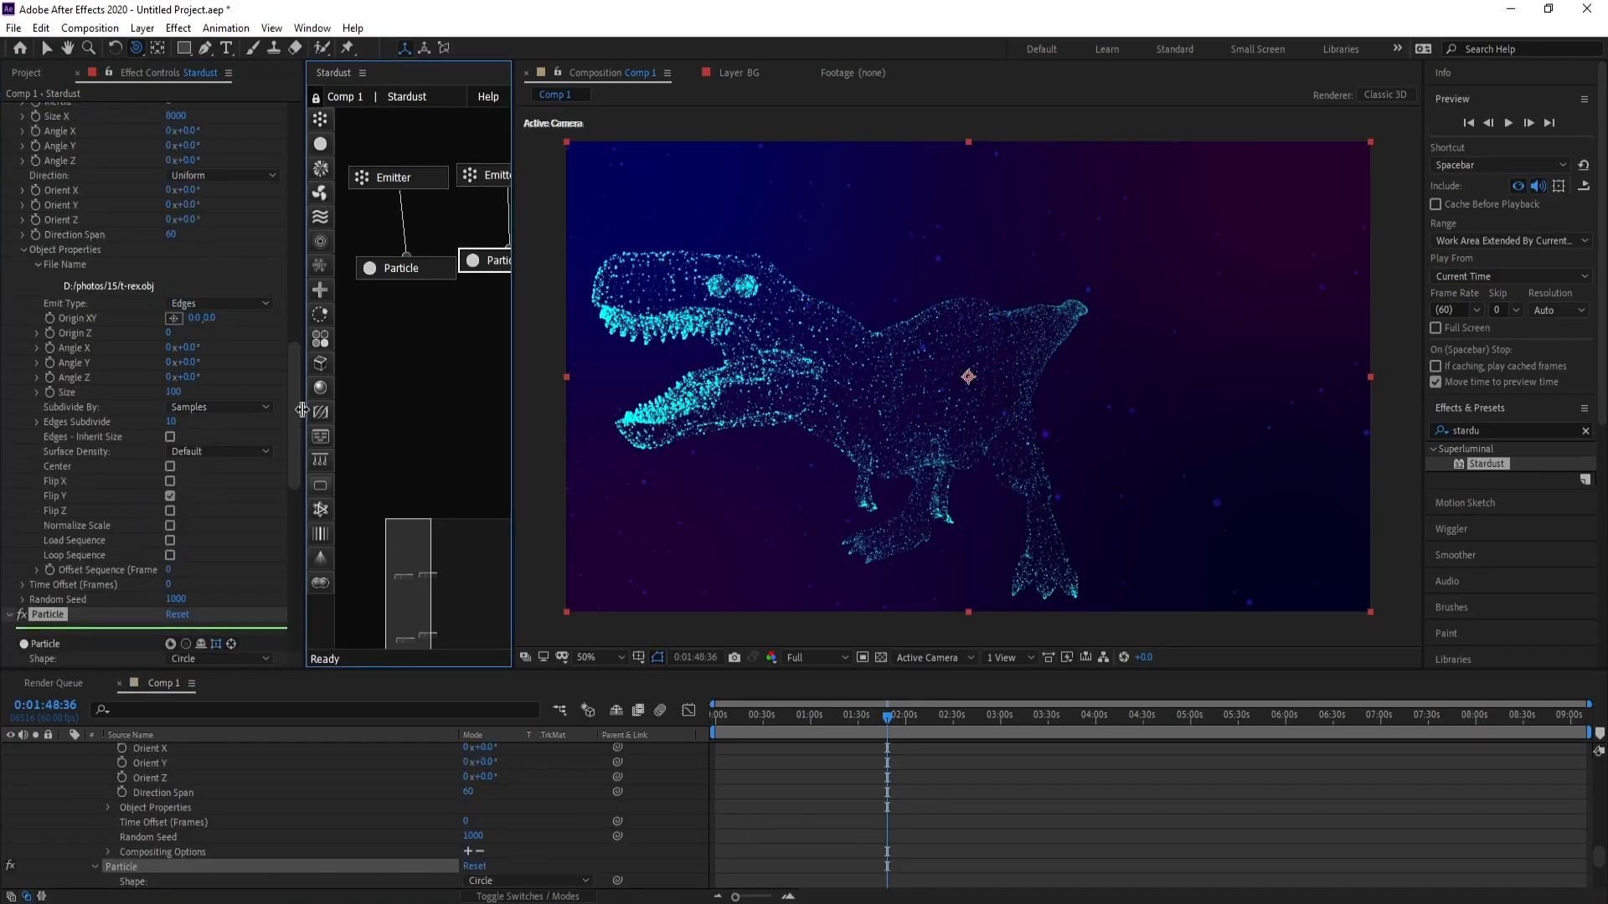
left_click_drag(294, 399, 298, 423)
left_click_drag(174, 568, 281, 567)
left_click(176, 563)
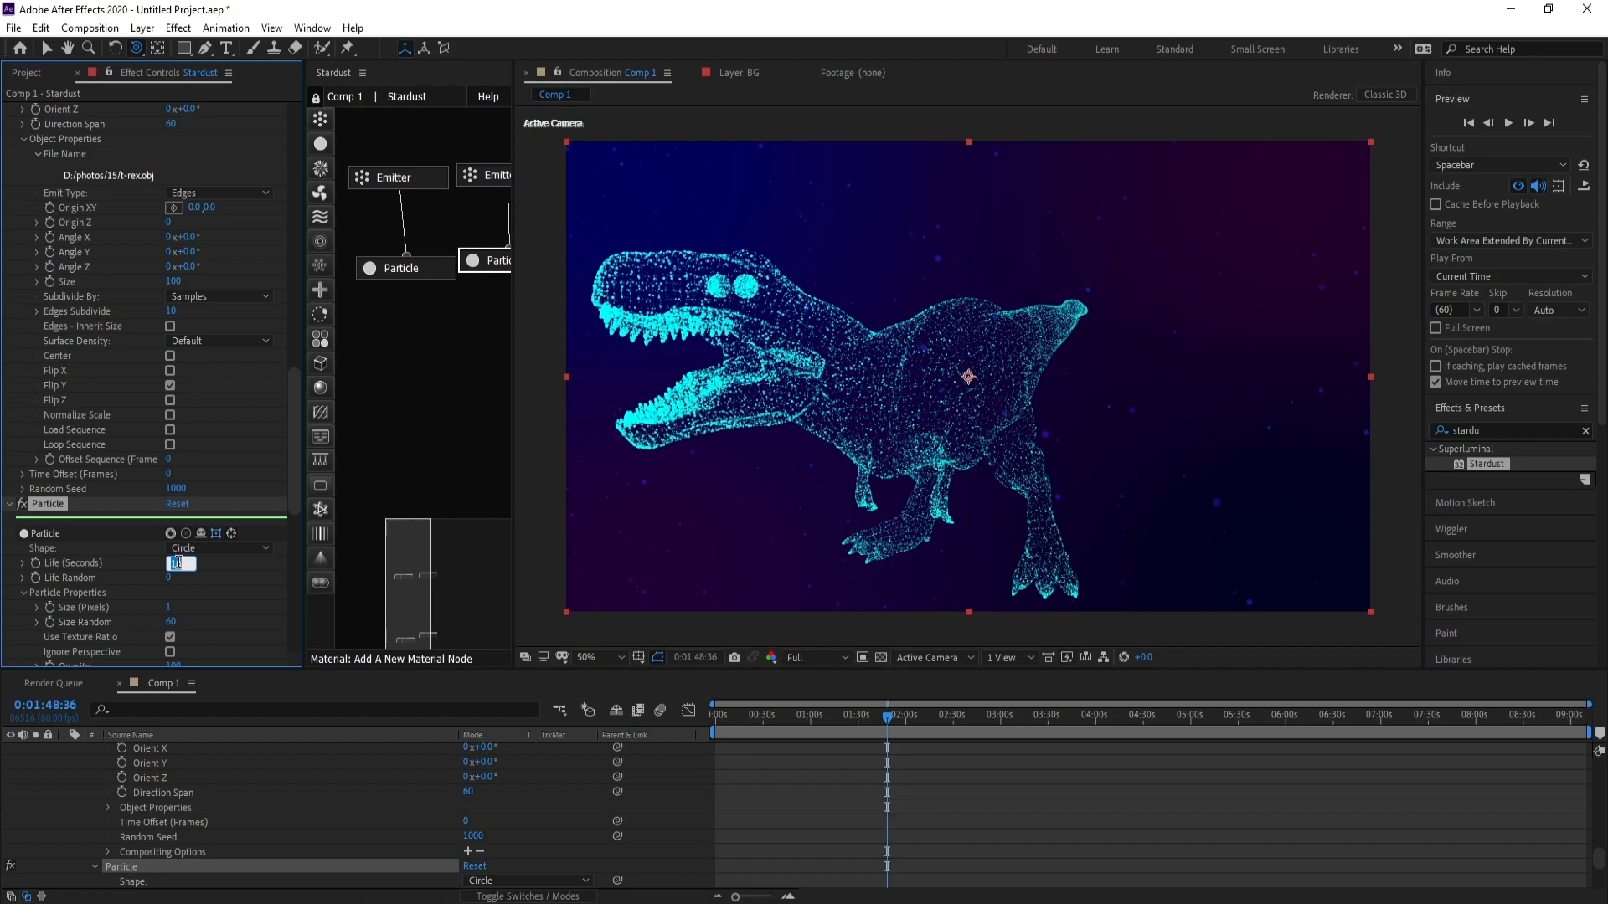
key("Return")
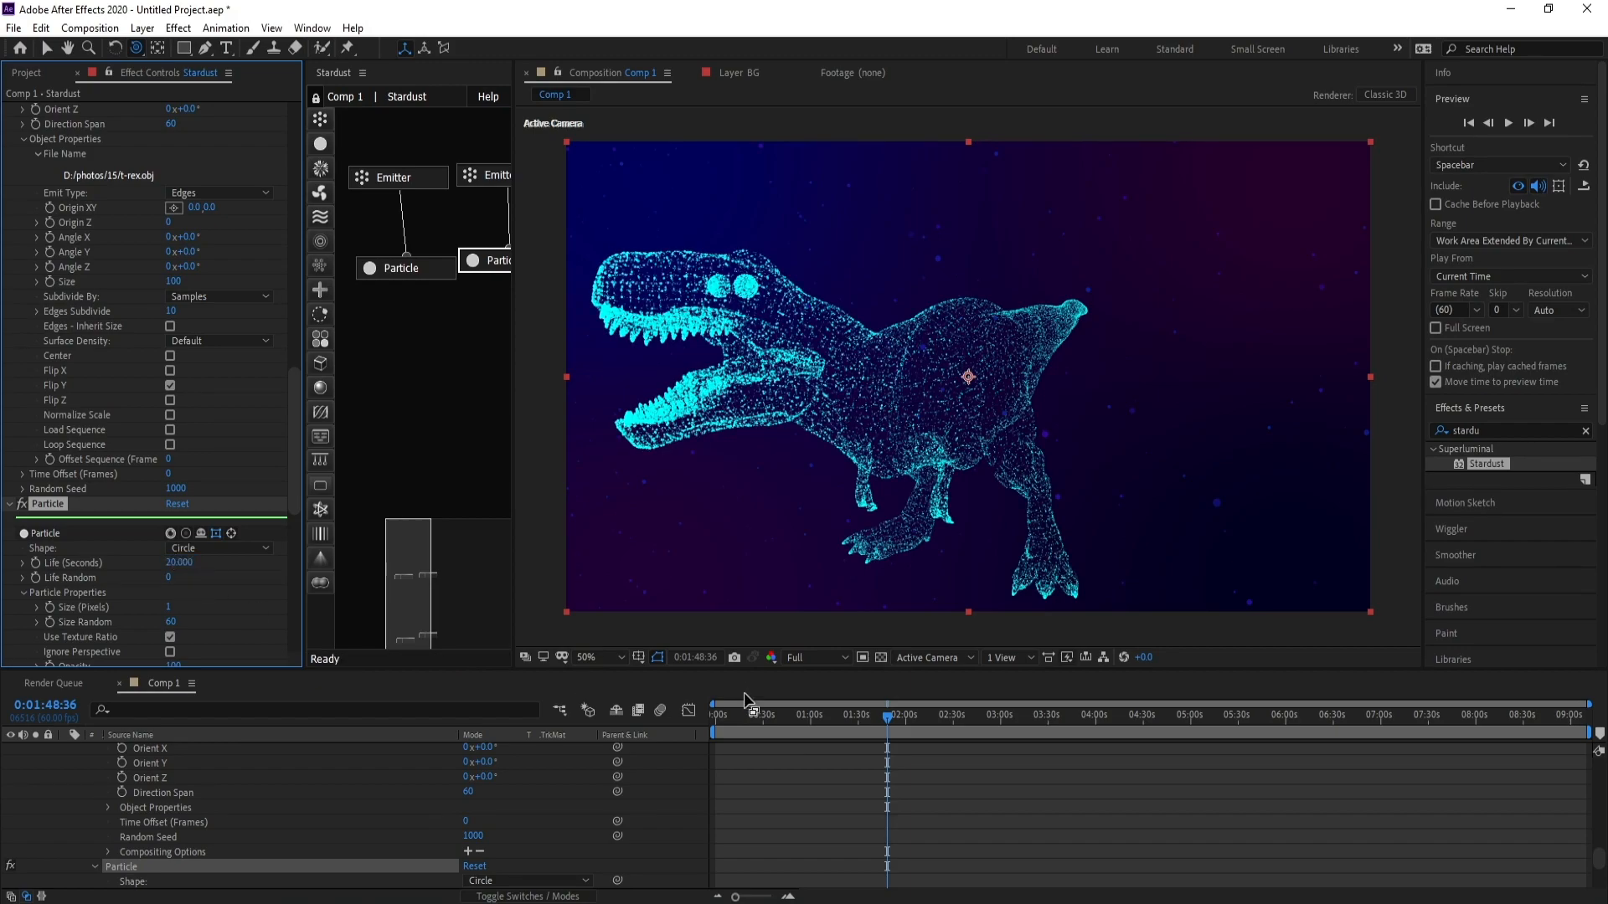
Step: Preview the animation and move the current time to 0:01:51:35
key("space")
left_click(888, 717)
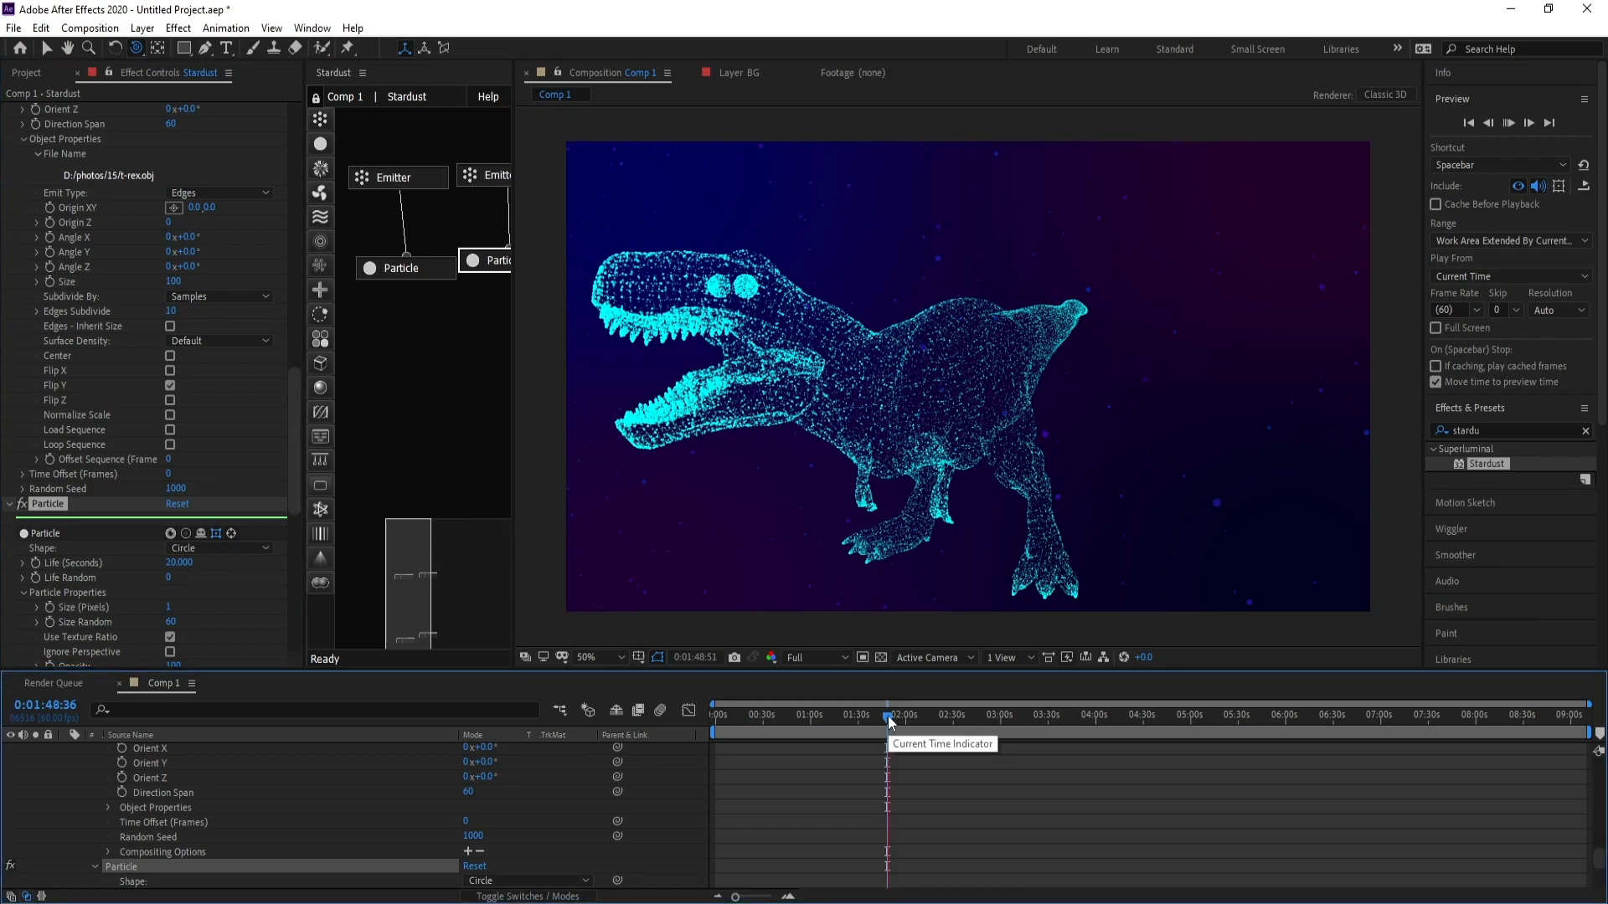
mouse_move(889, 715)
left_mouse_down()
mouse_move(944, 717)
mouse_move(893, 726)
left_mouse_up()
Step: Collapse the Stardust layer's properties in the timeline and widen the Stardust node graph area
left_click_drag(1599, 861, 1598, 756)
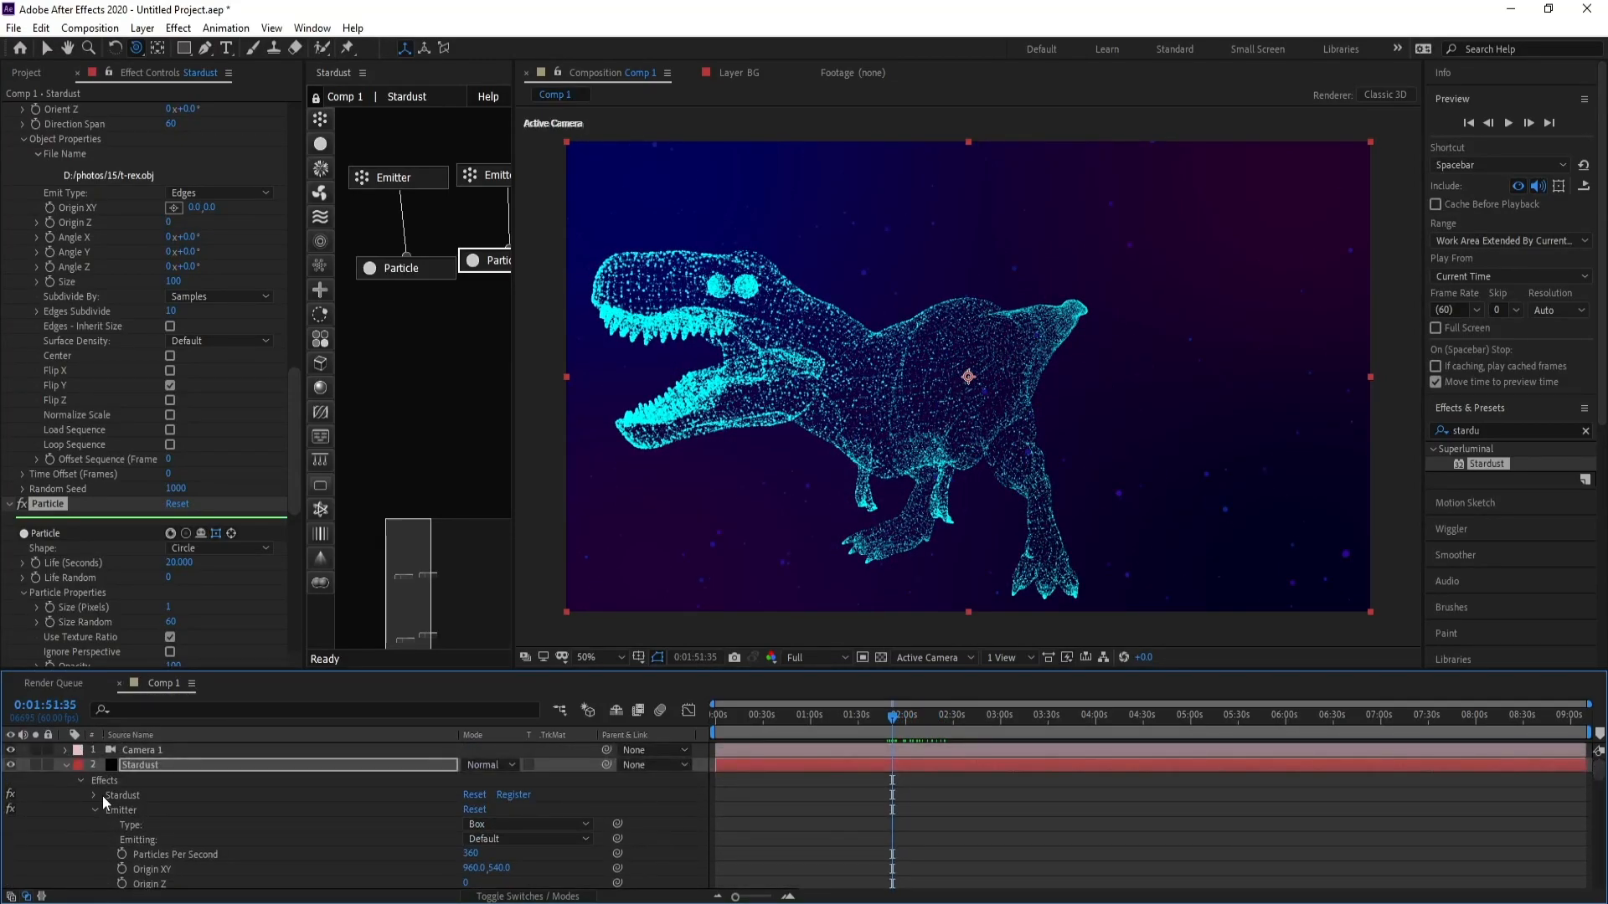
left_click(68, 765)
mouse_move(290, 458)
left_mouse_down()
mouse_move(287, 606)
mouse_move(281, 444)
left_mouse_up()
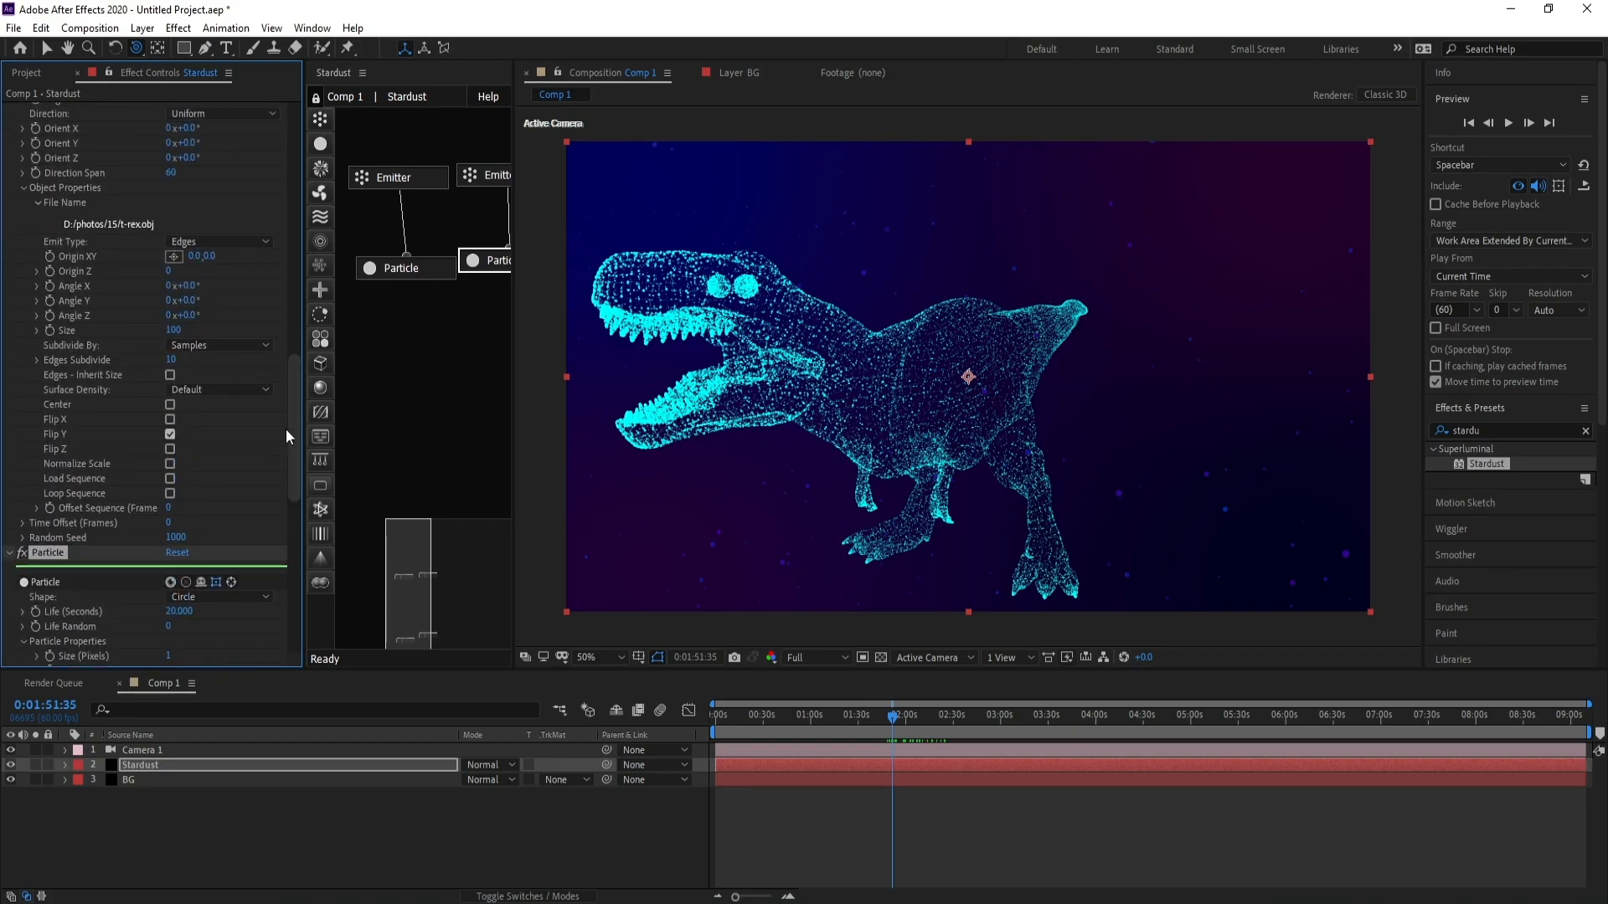
left_click_drag(517, 315, 549, 316)
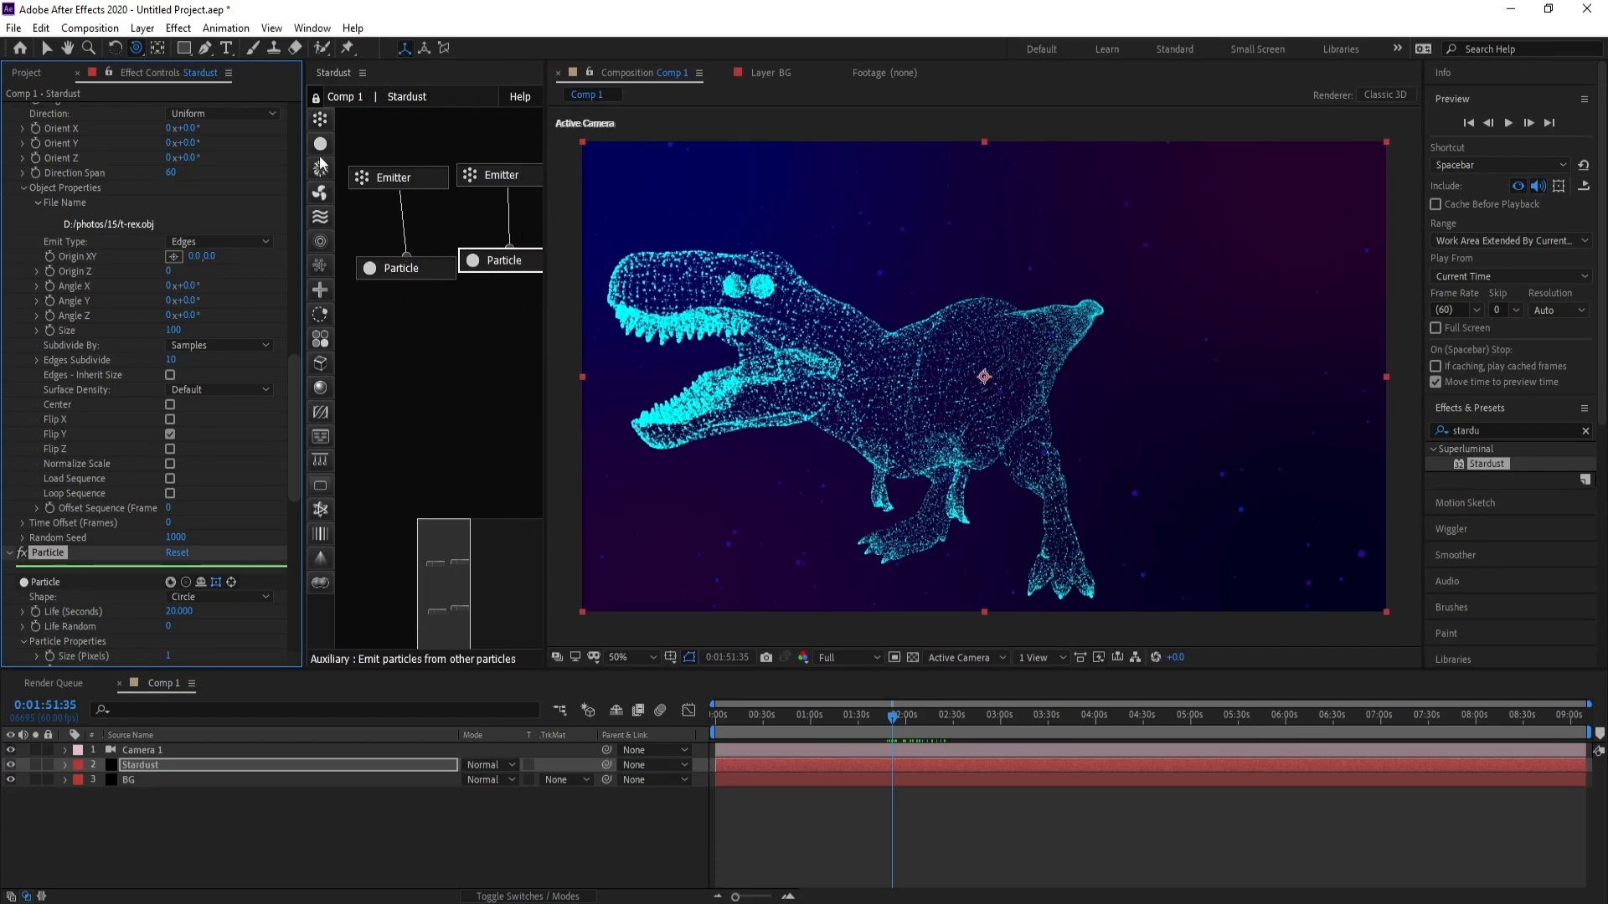
Step: Add a third emitter node below the existing ones and connect a new particle node to it
left_click(320, 121)
left_click(358, 127)
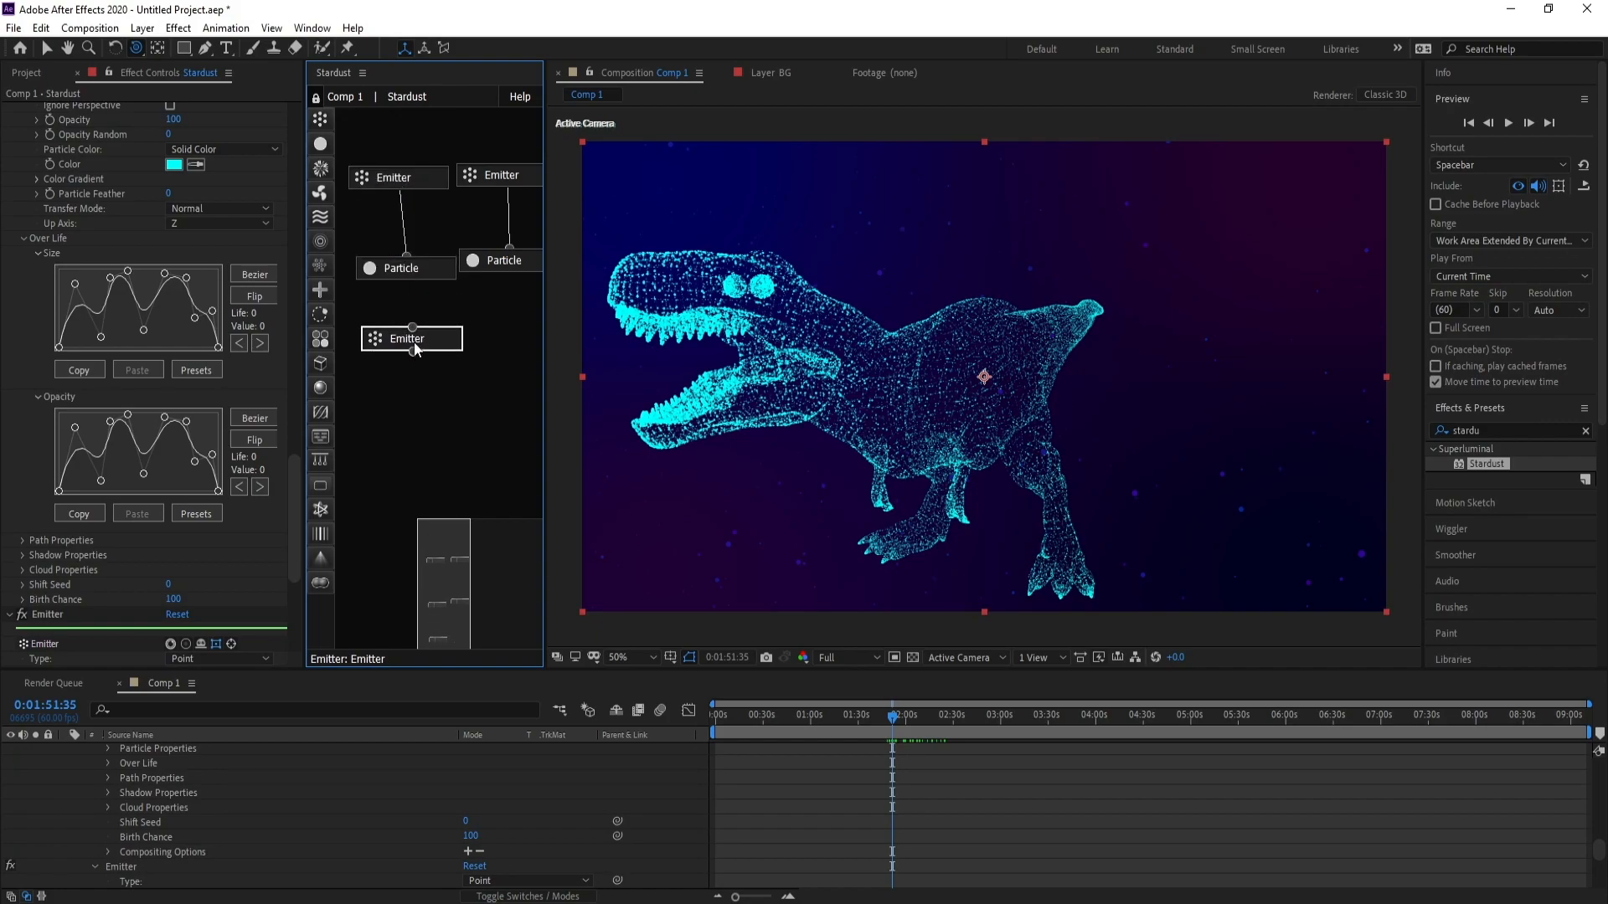
left_click(417, 340)
left_click(320, 146)
left_click(405, 398)
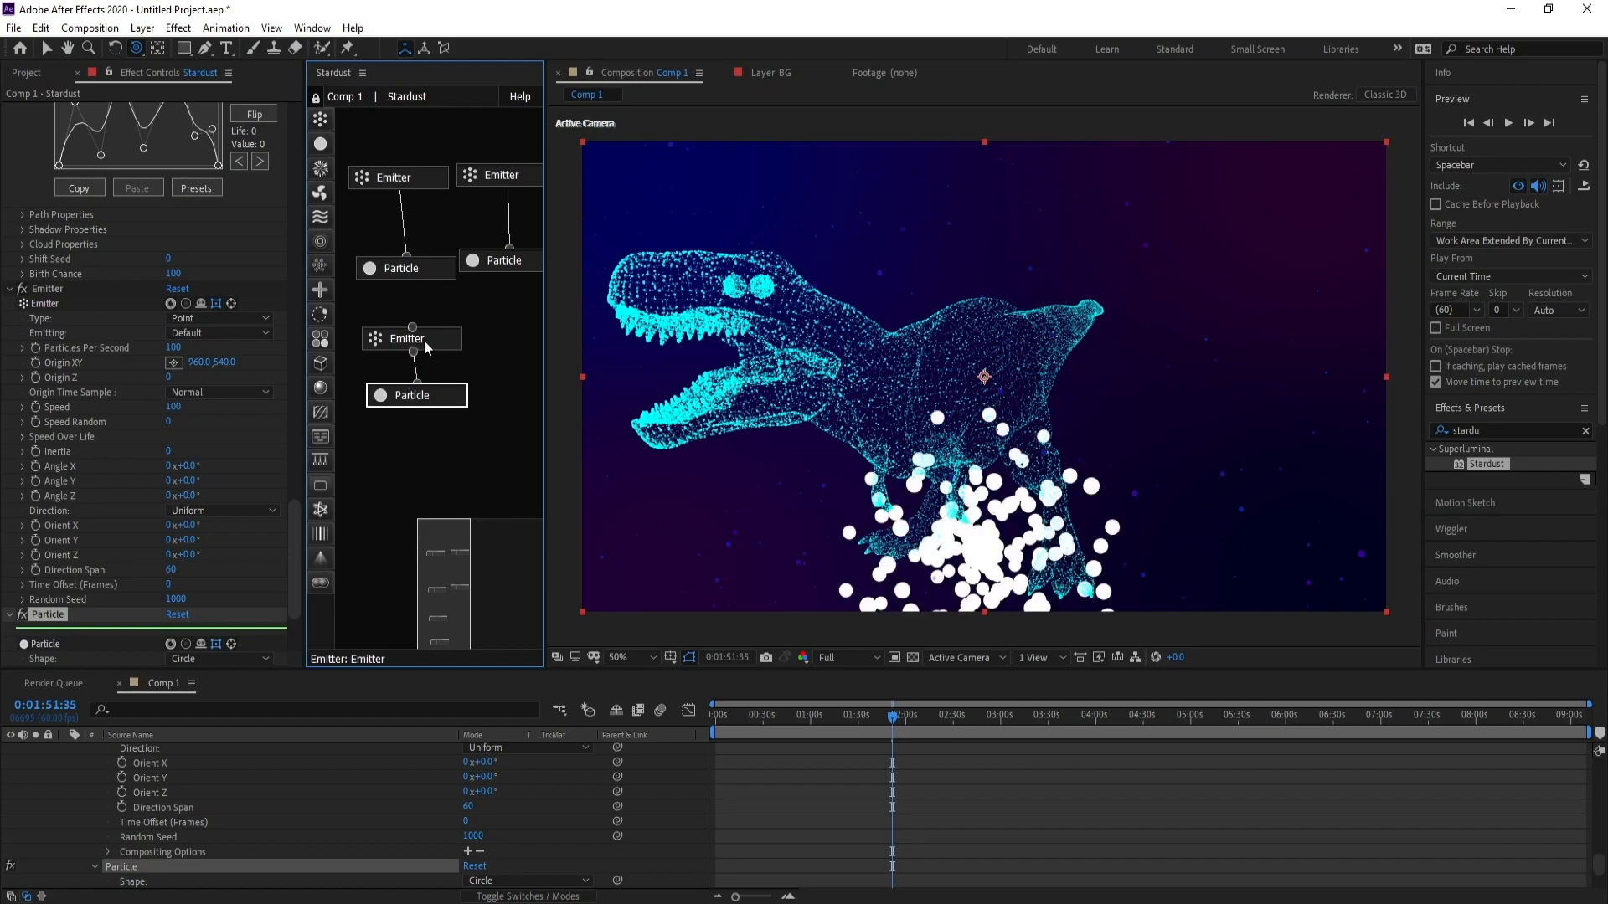
Step: Set the third emitter's Type to Sphere
left_click(422, 340)
mouse_move(290, 514)
left_mouse_down()
mouse_move(298, 458)
mouse_move(298, 494)
left_mouse_up()
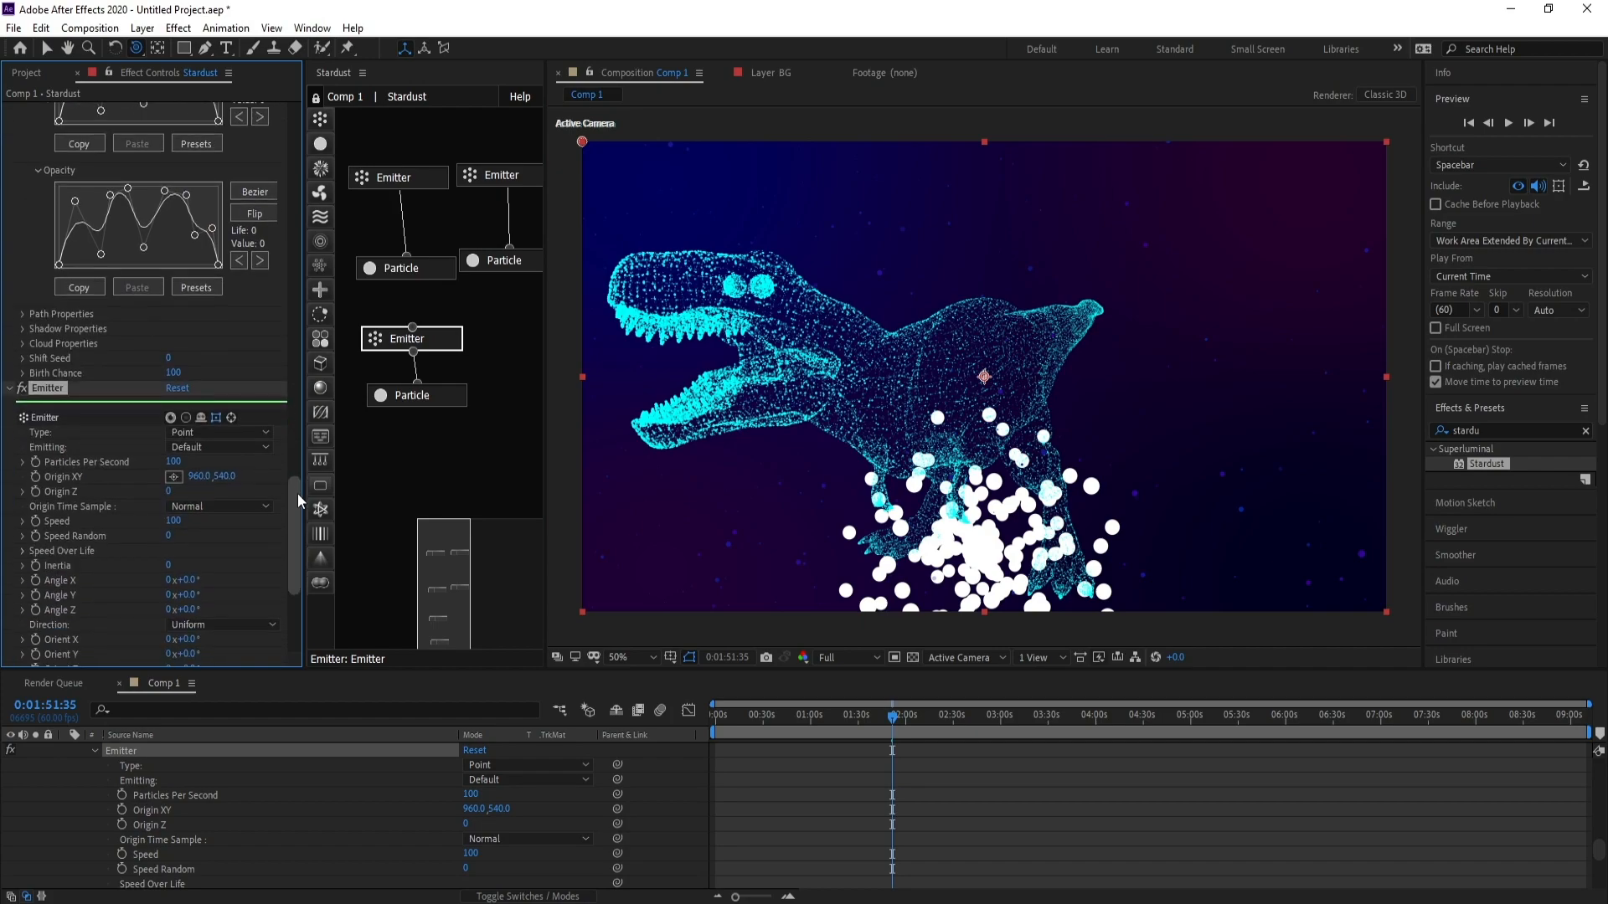
left_click(215, 433)
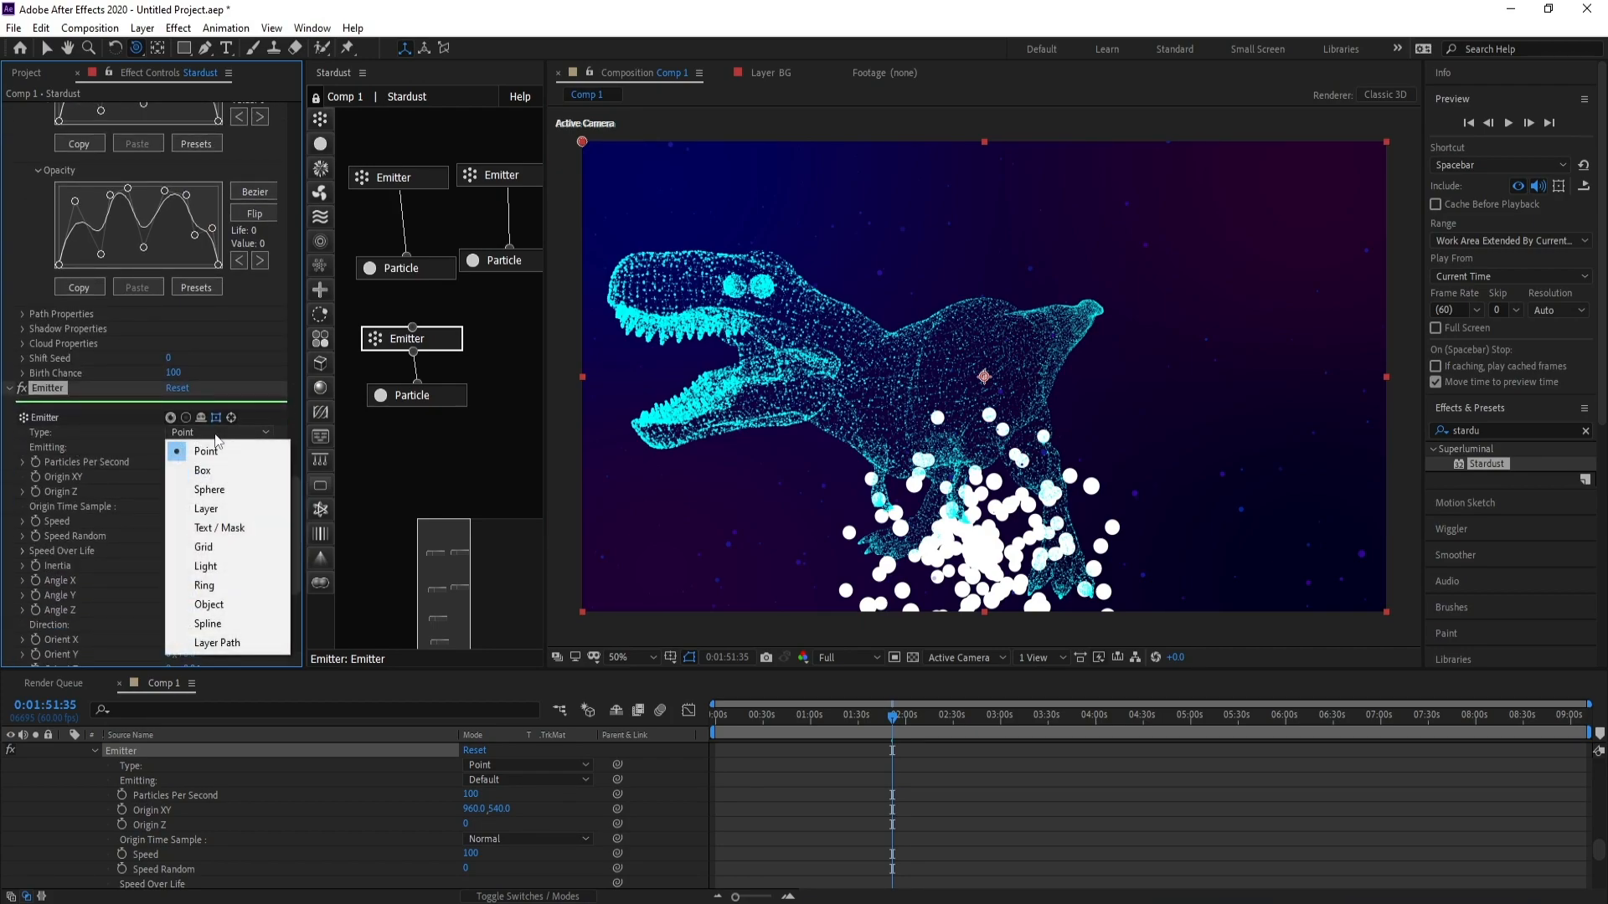
left_click(223, 492)
Step: Set the third emitter's particle Size to 2 pixels in its Particle Properties
left_click_drag(289, 489, 298, 546)
left_click(399, 402)
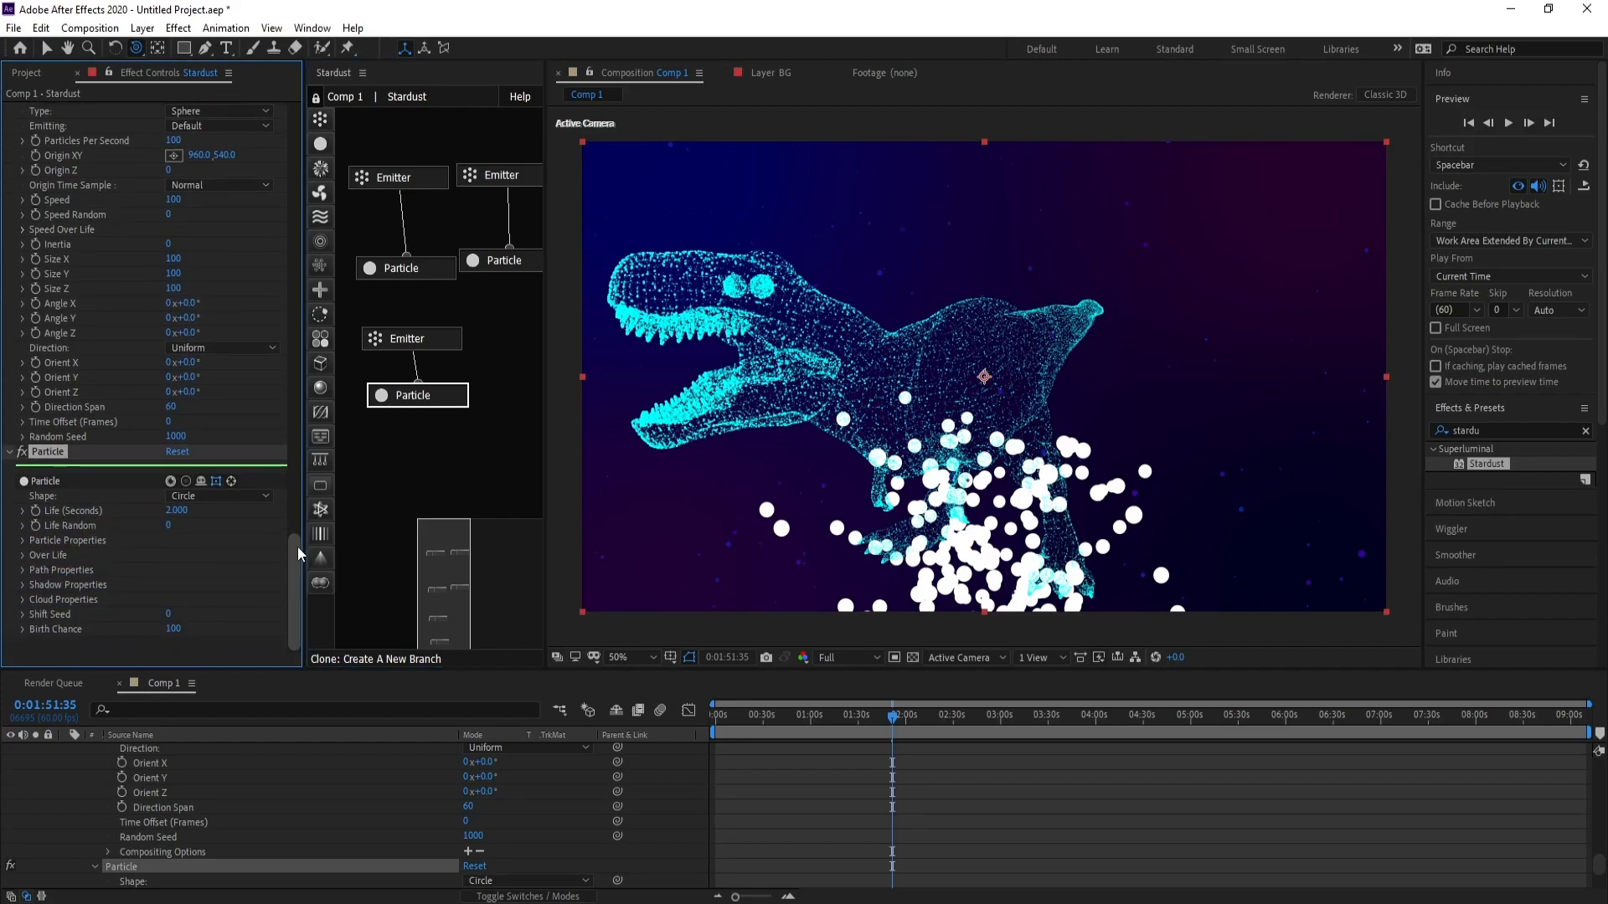
left_click(22, 540)
left_click(170, 497)
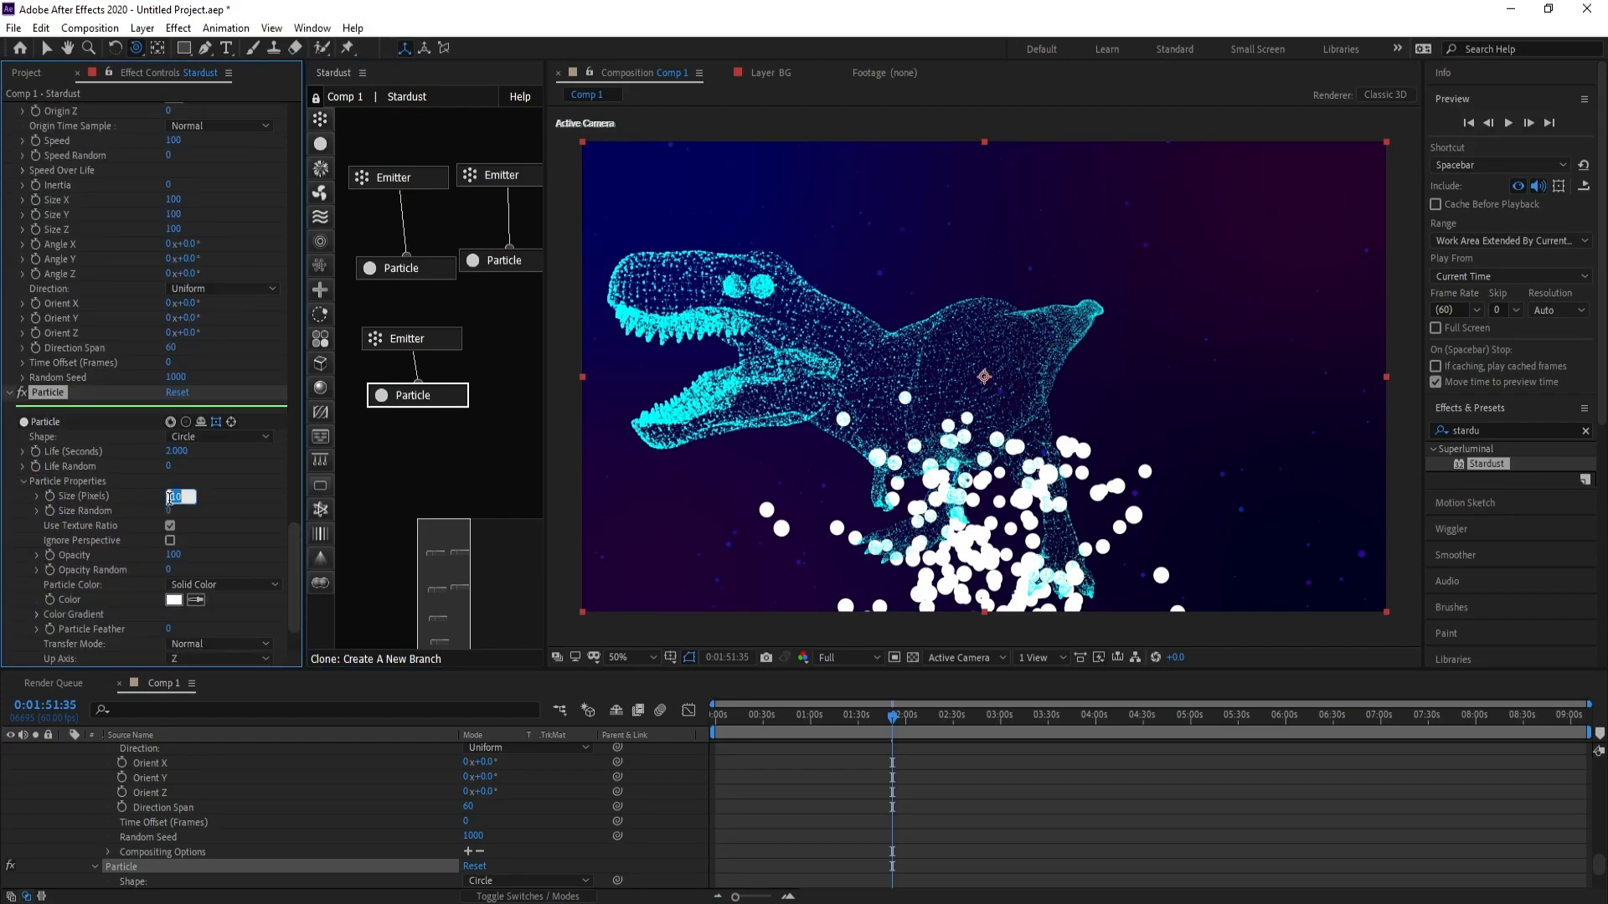
type("2")
key("Return")
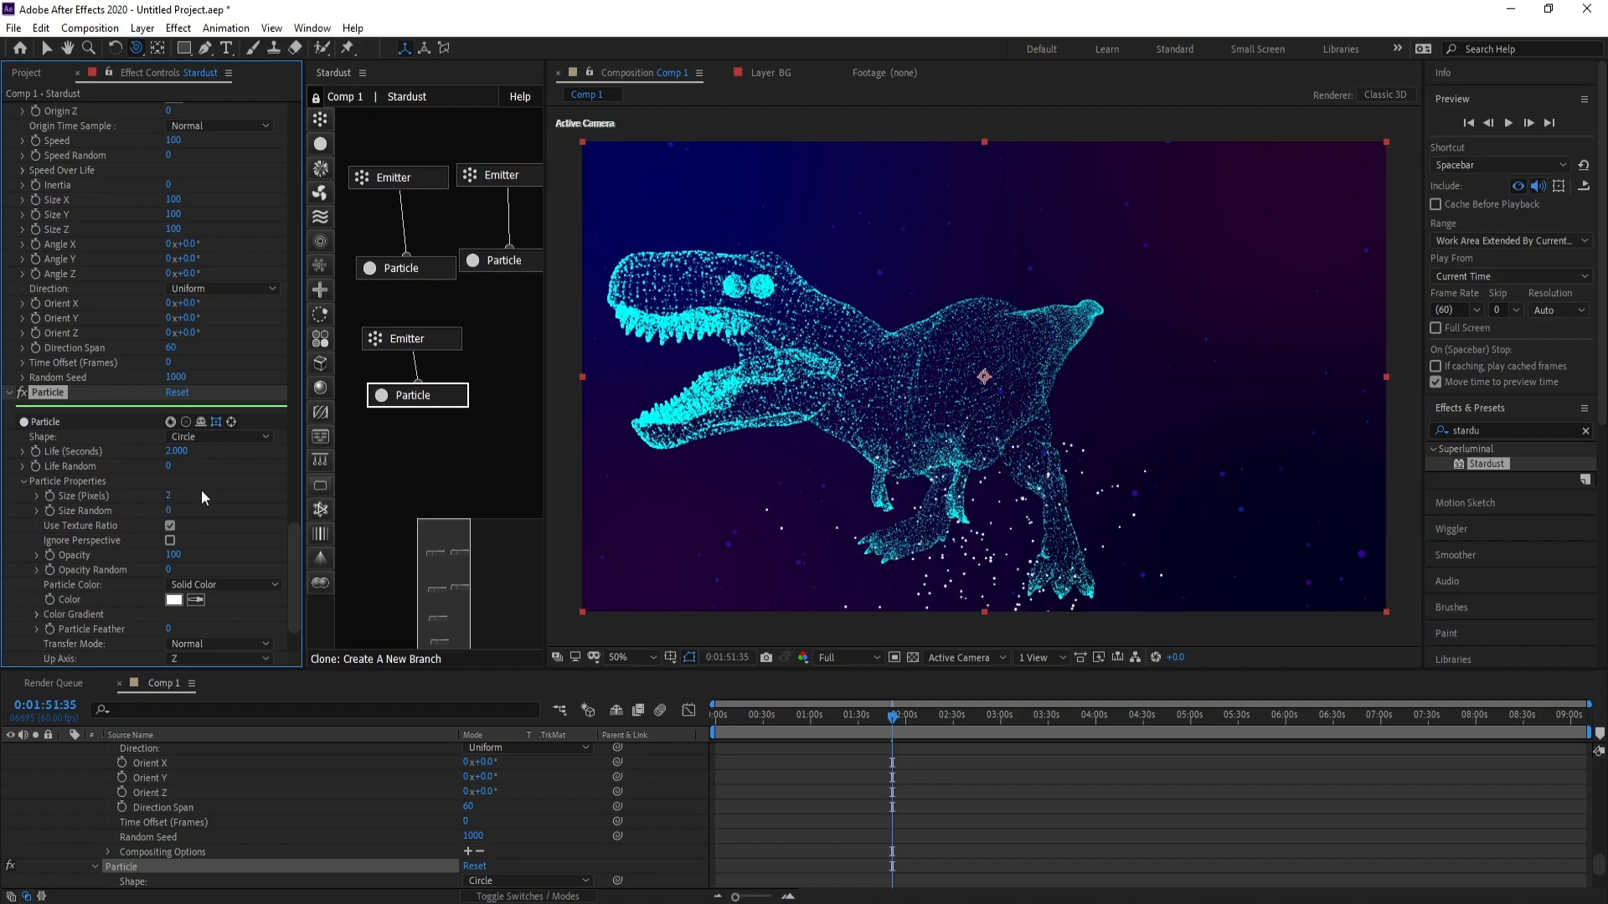
Step: Set the third emitter's particle Life to 4 seconds
left_click(176, 451)
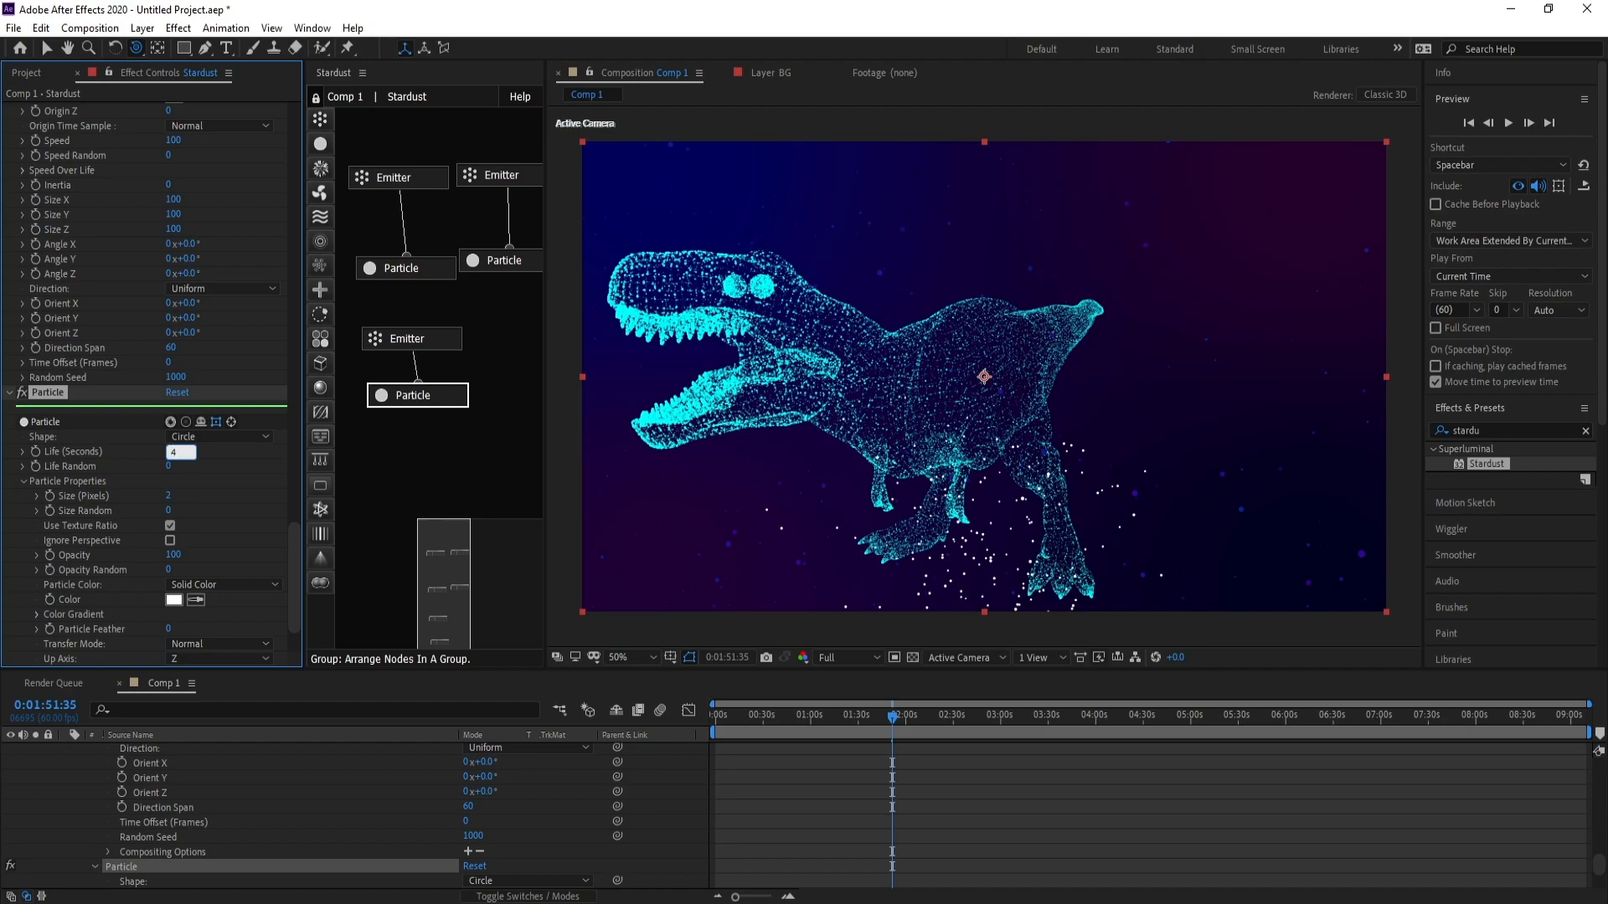
type("4")
key("Return")
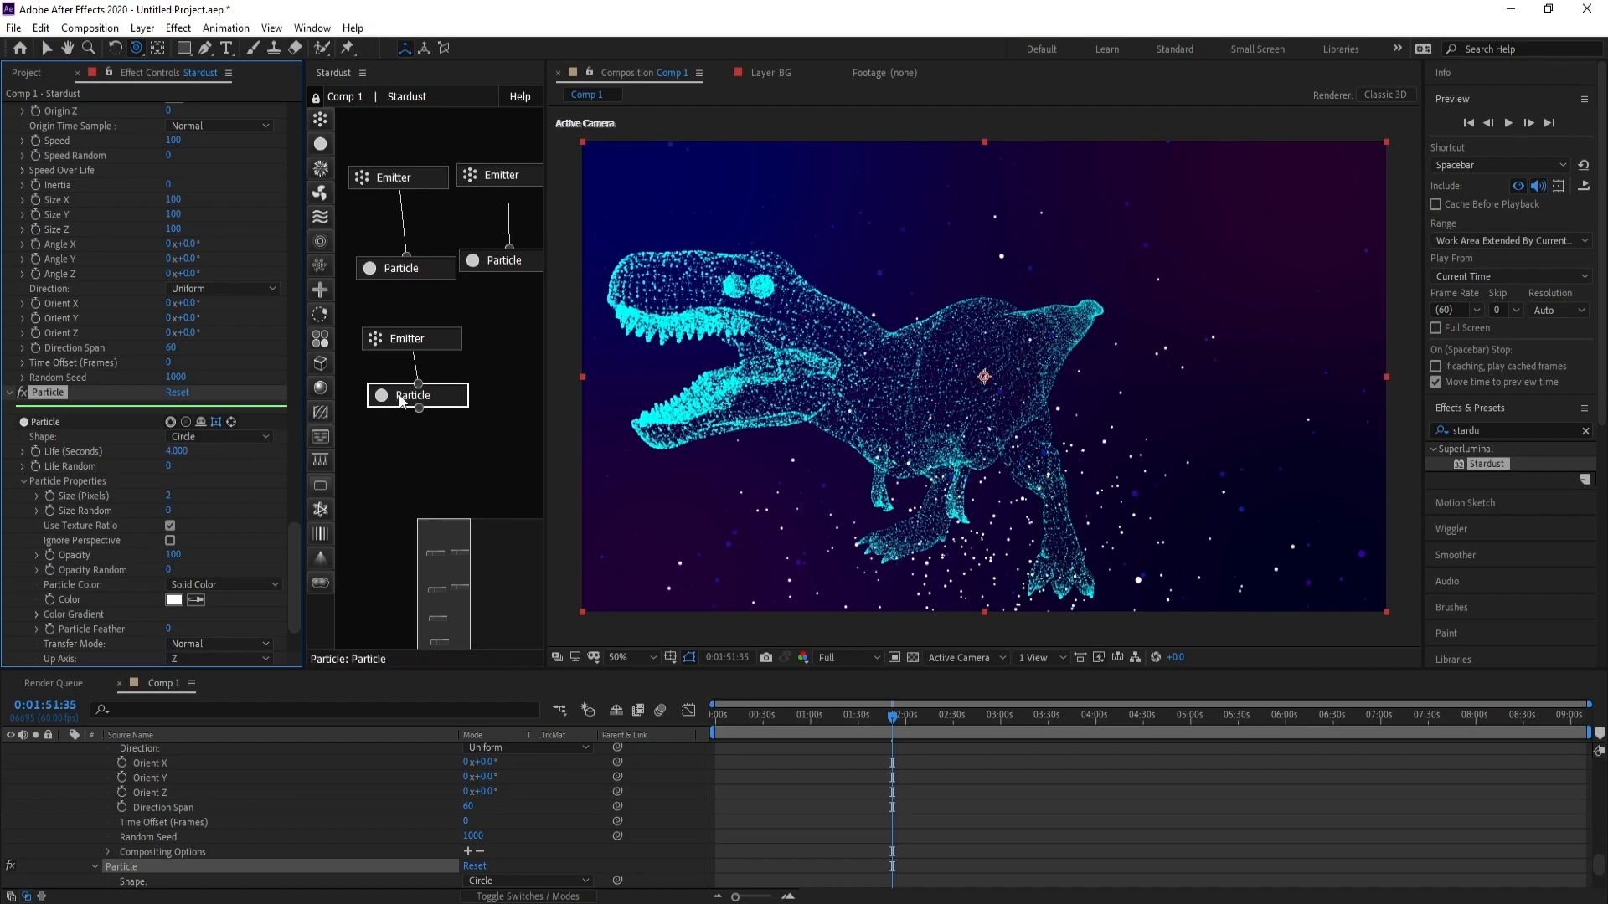
Step: Connect a Turbulence node below the third emitter's particle node and set its Noise Scale to 1550 and Position offset to 380
left_click_drag(323, 220, 415, 399)
left_click(406, 436)
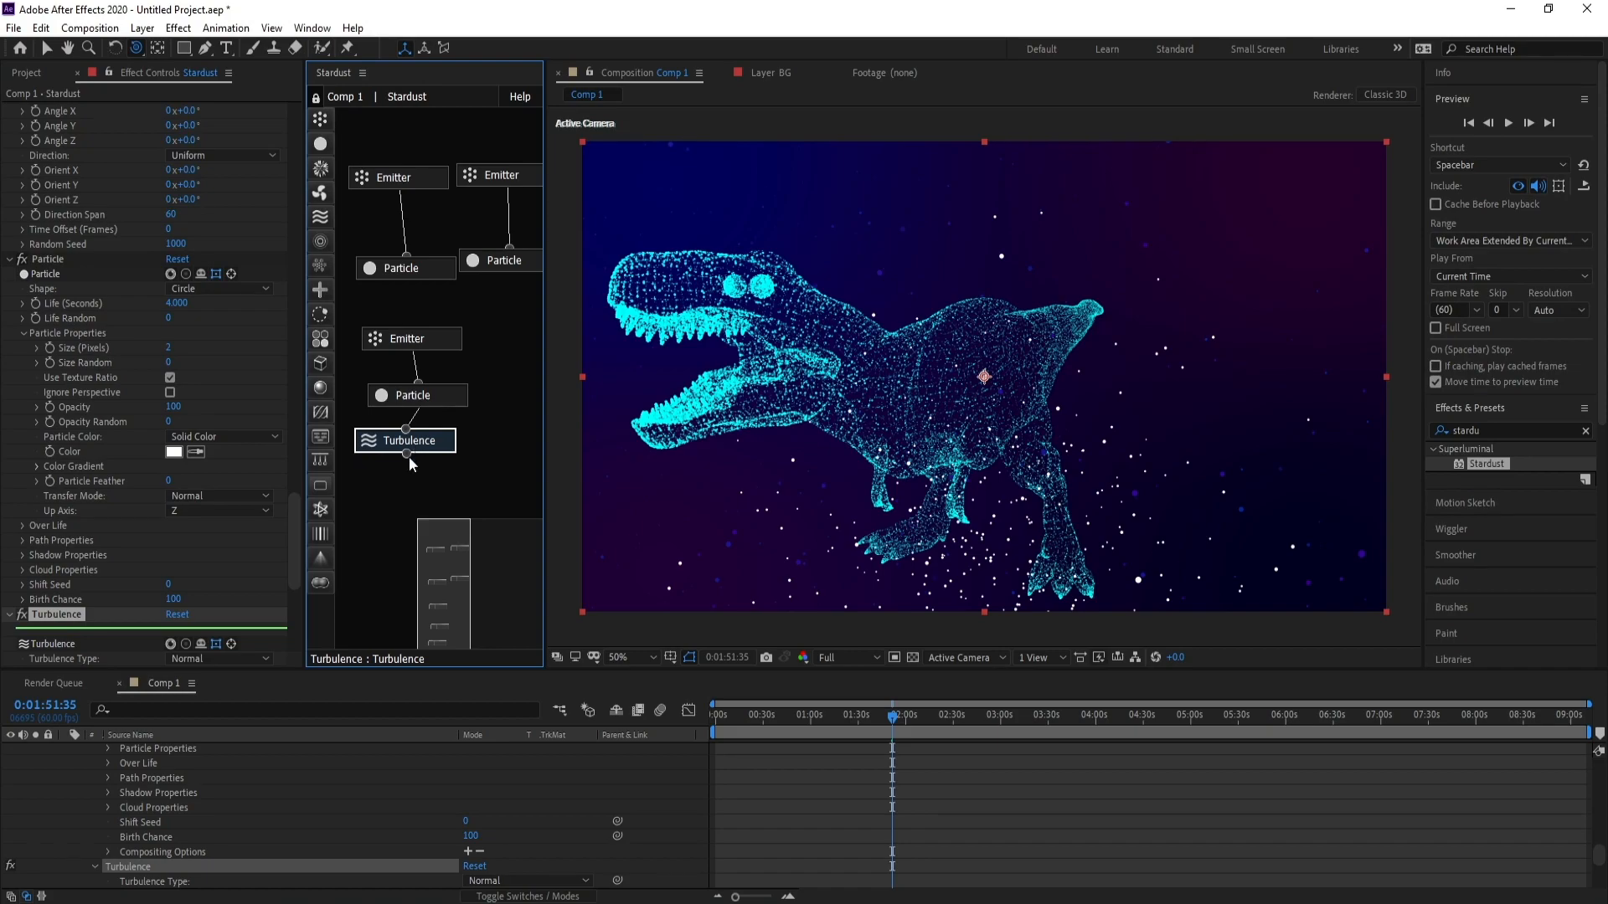
left_click_drag(288, 516, 295, 574)
left_click_drag(176, 569, 265, 574)
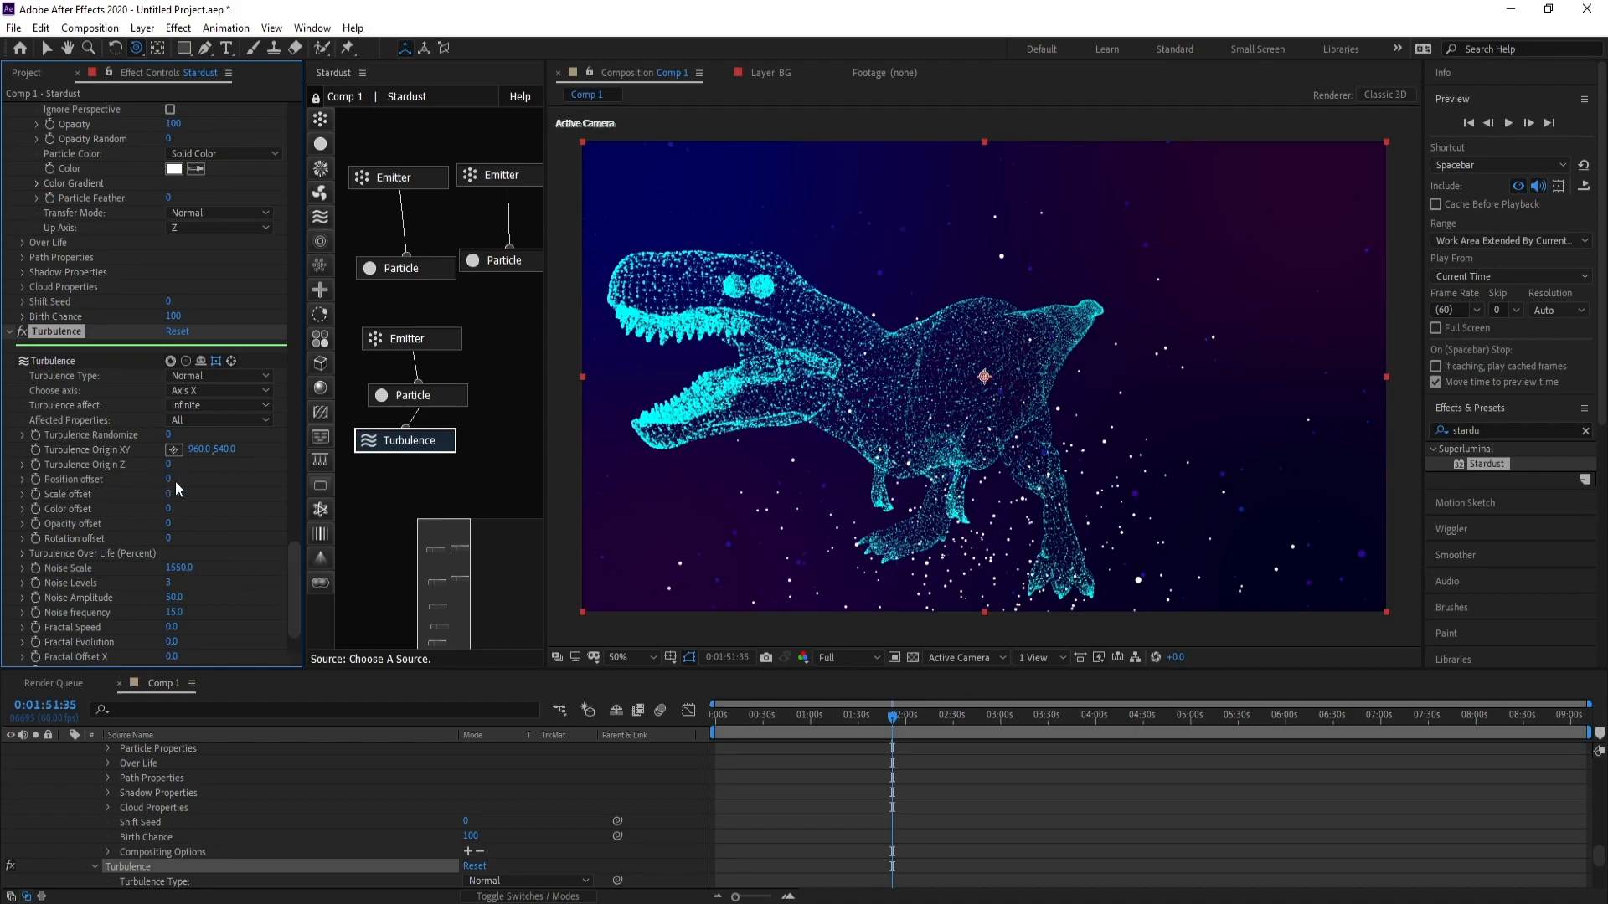
left_click_drag(171, 481, 211, 489)
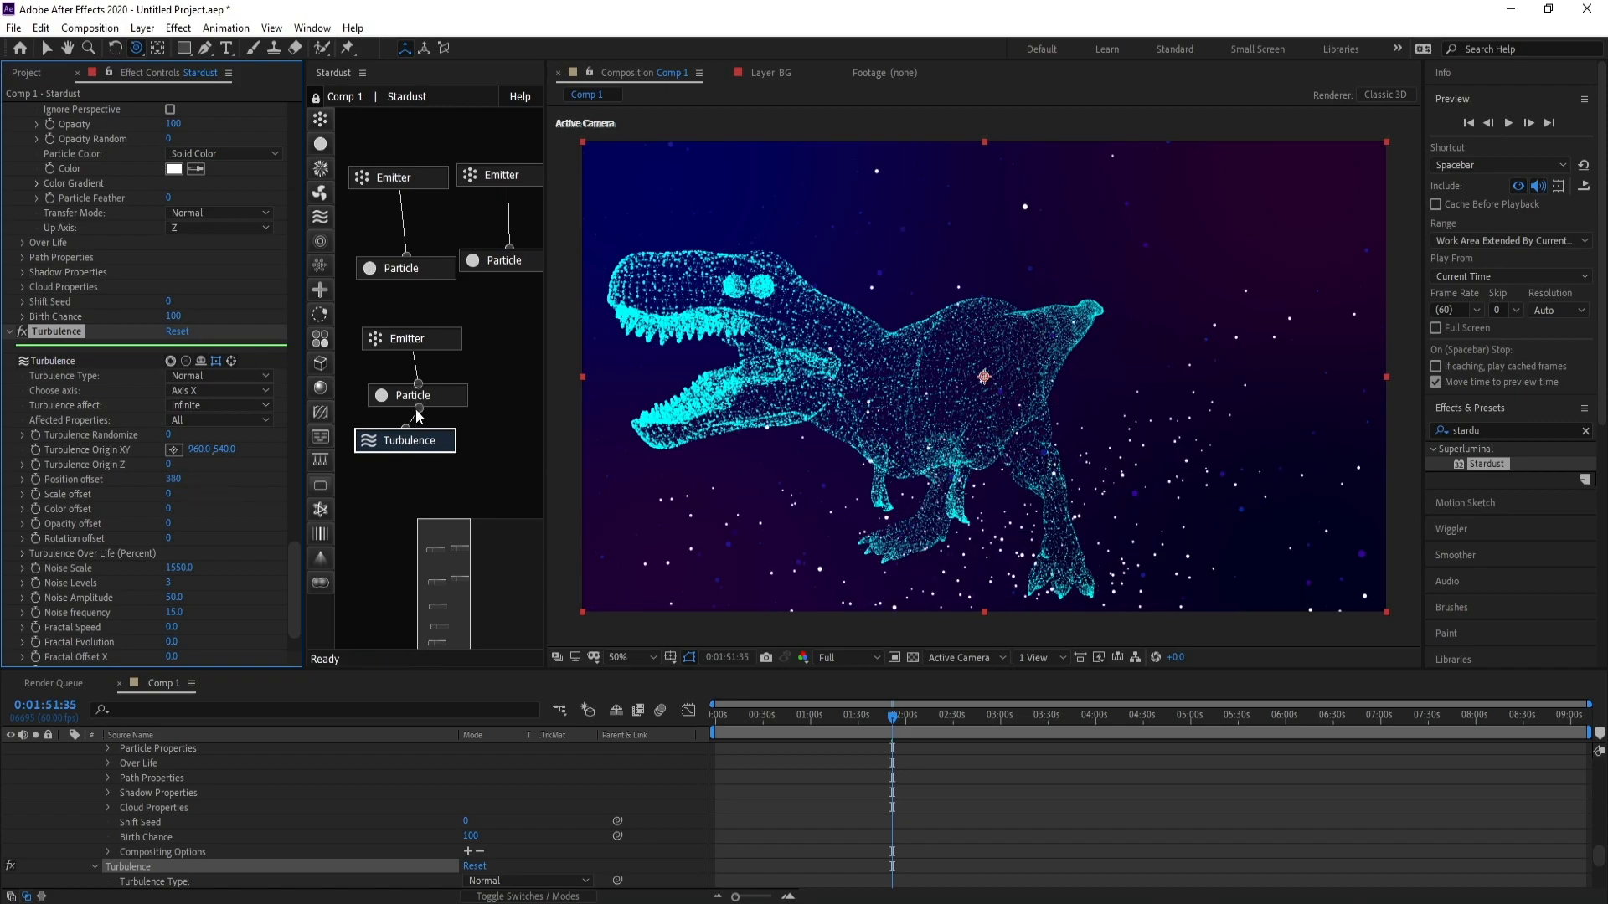
Step: Set the third emitter's Size X, Size Y and Size Z to 200 each
left_click(422, 346)
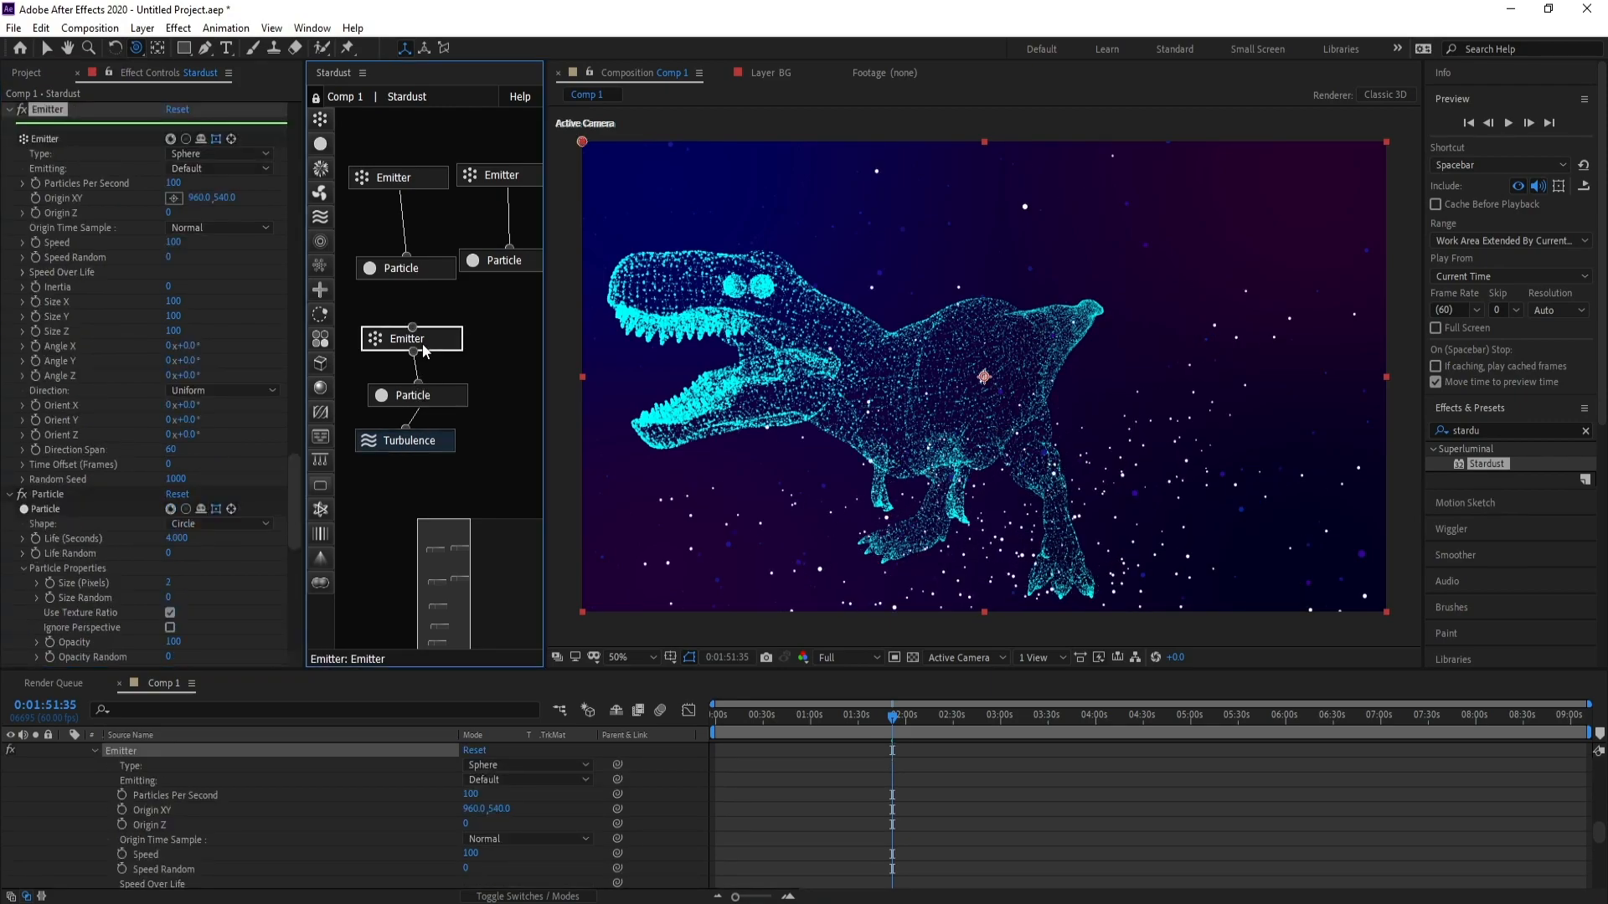
left_click(175, 303)
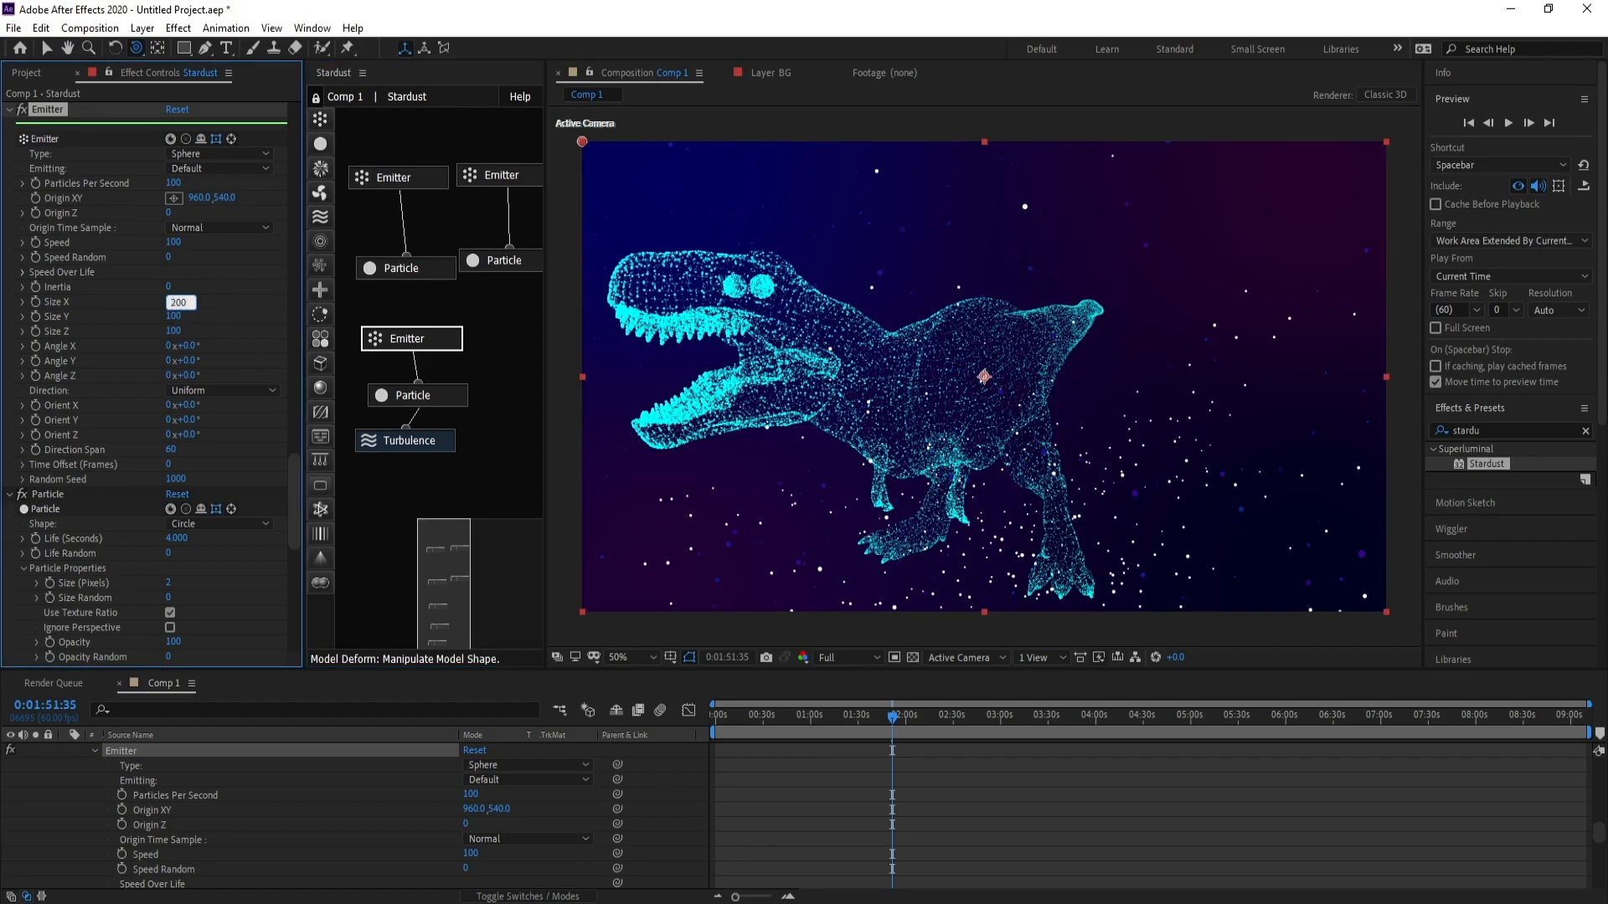
type("200")
left_click(177, 316)
type("200")
left_click(177, 331)
type("200")
key("Return")
Step: Set the third emitter's Speed to 10 and its Particles Per Second to 640
left_click(173, 242)
type("1")
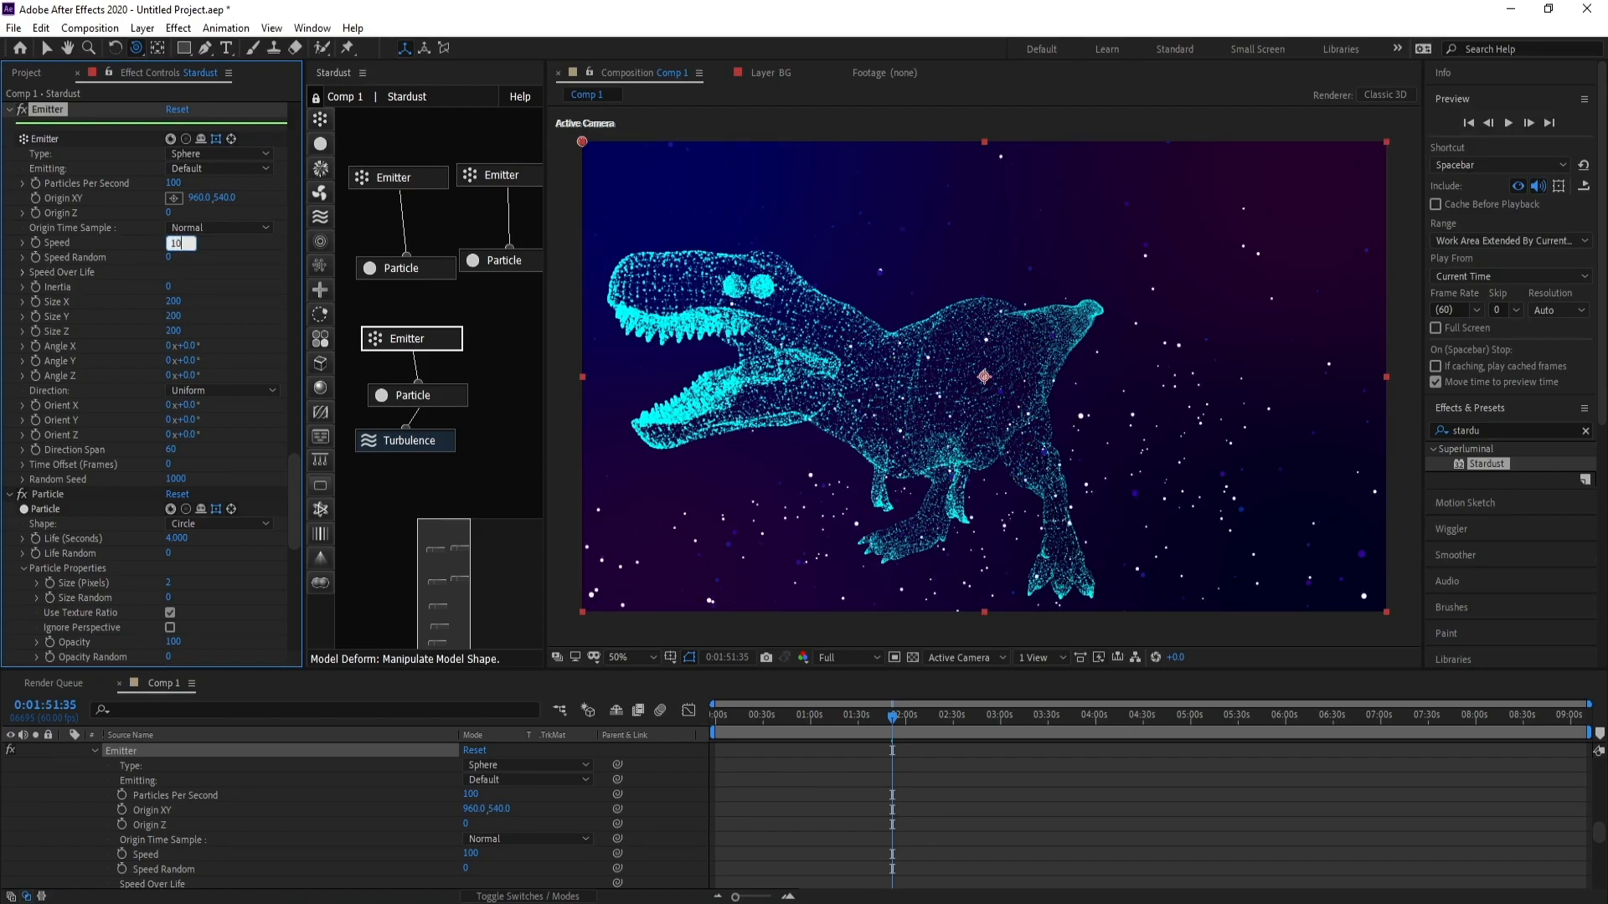
key("Return")
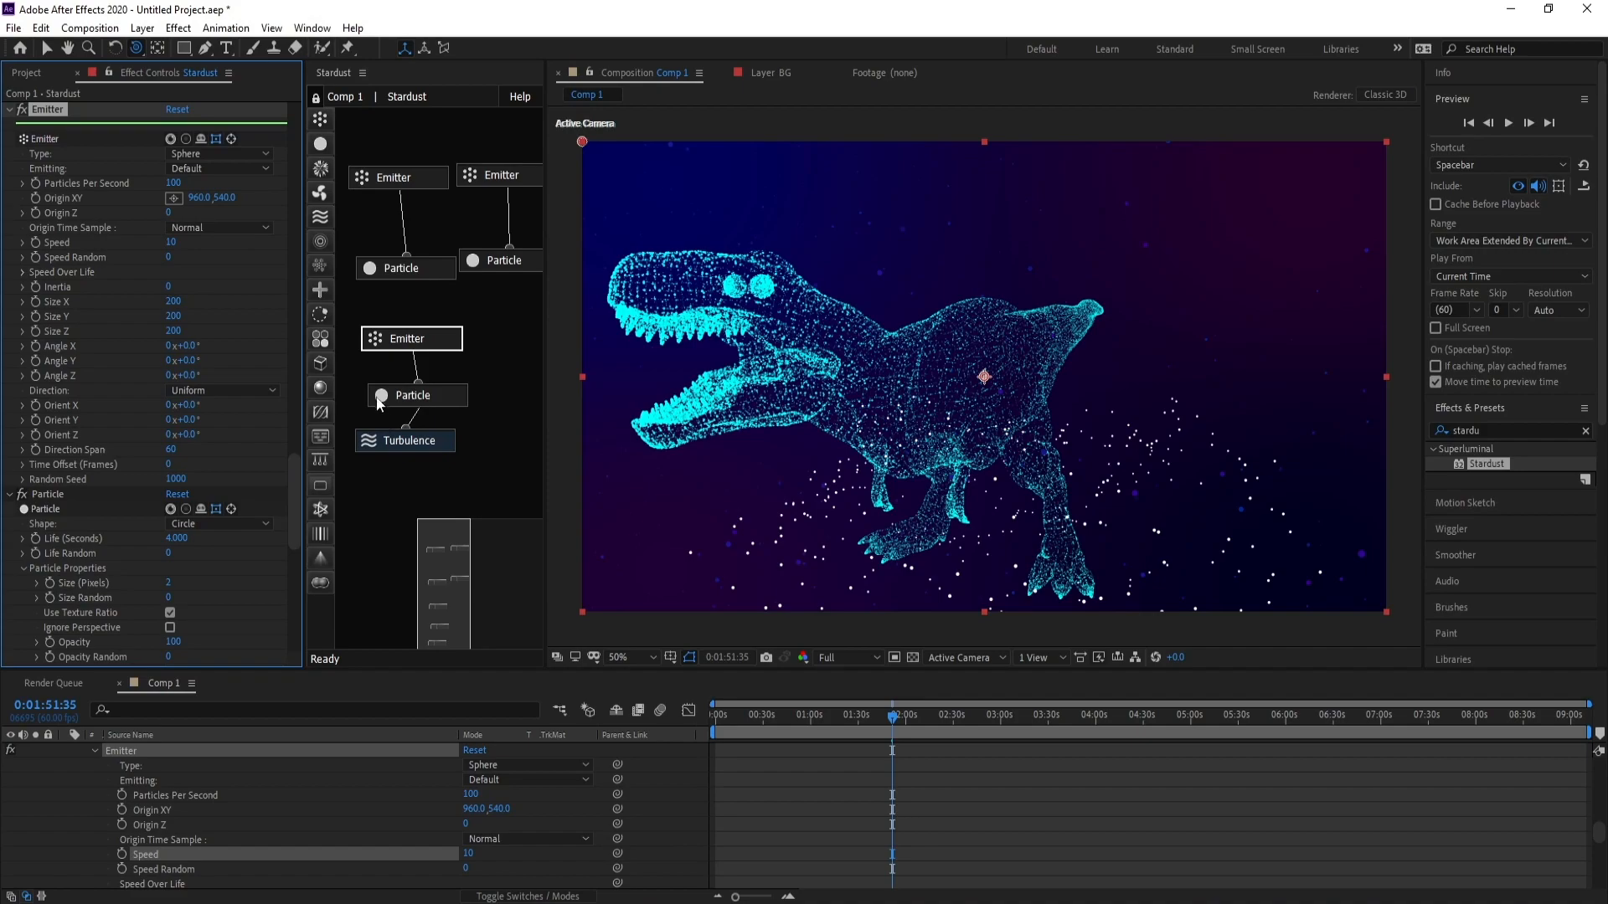
left_click_drag(174, 185, 237, 195)
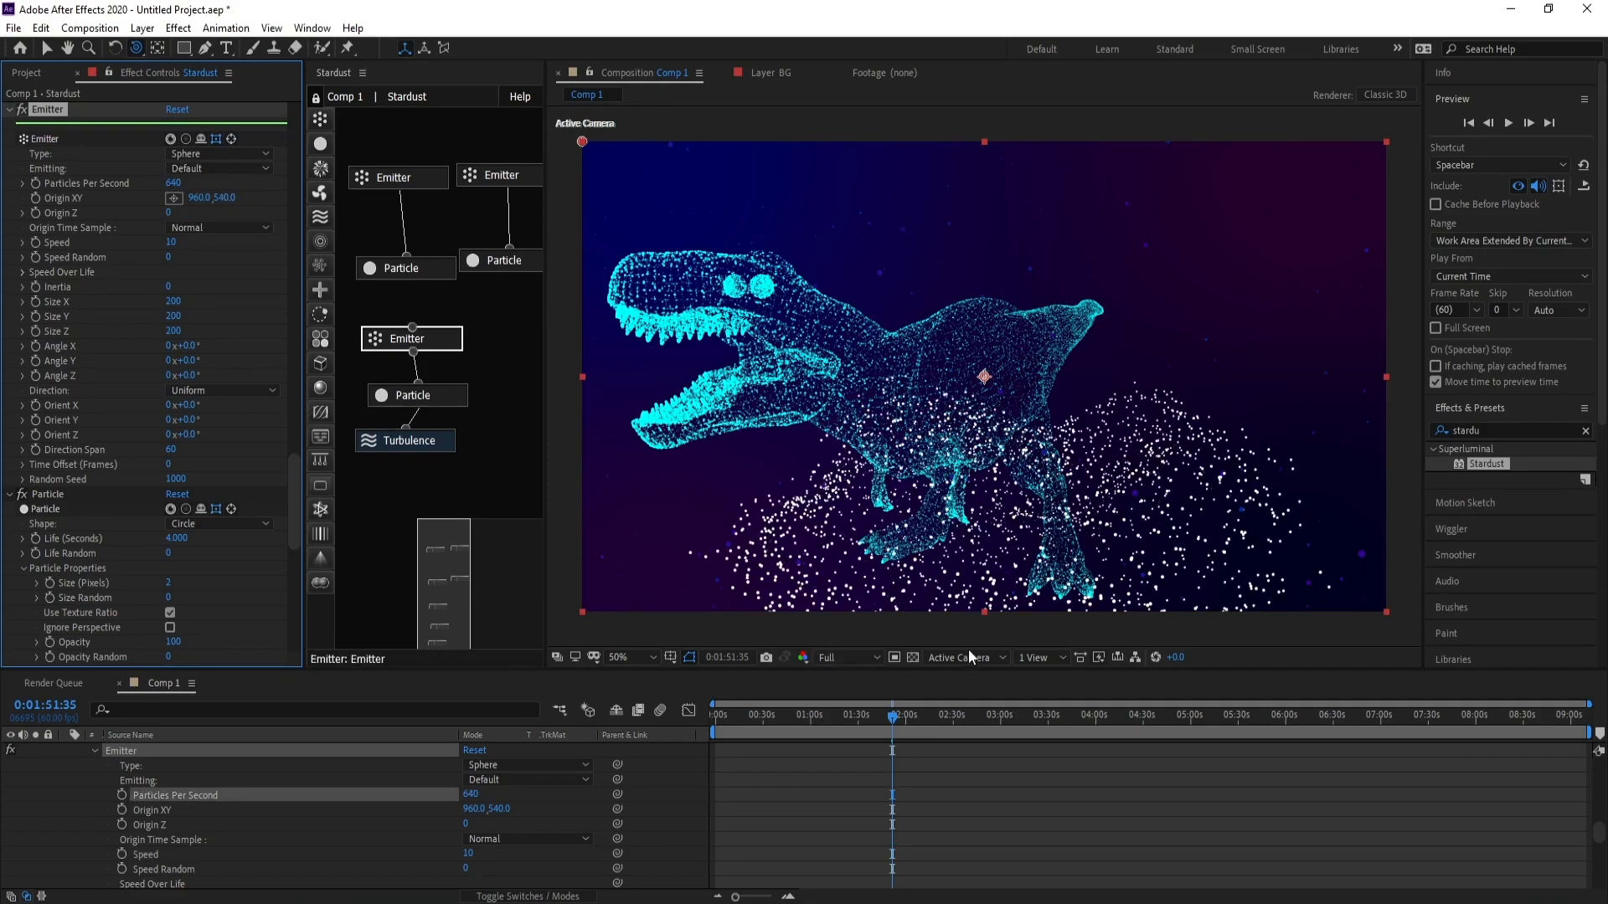
Step: Show the composition in two views and set the Turbulence node's Noise Scale to 930
left_click(1037, 658)
left_click(1045, 694)
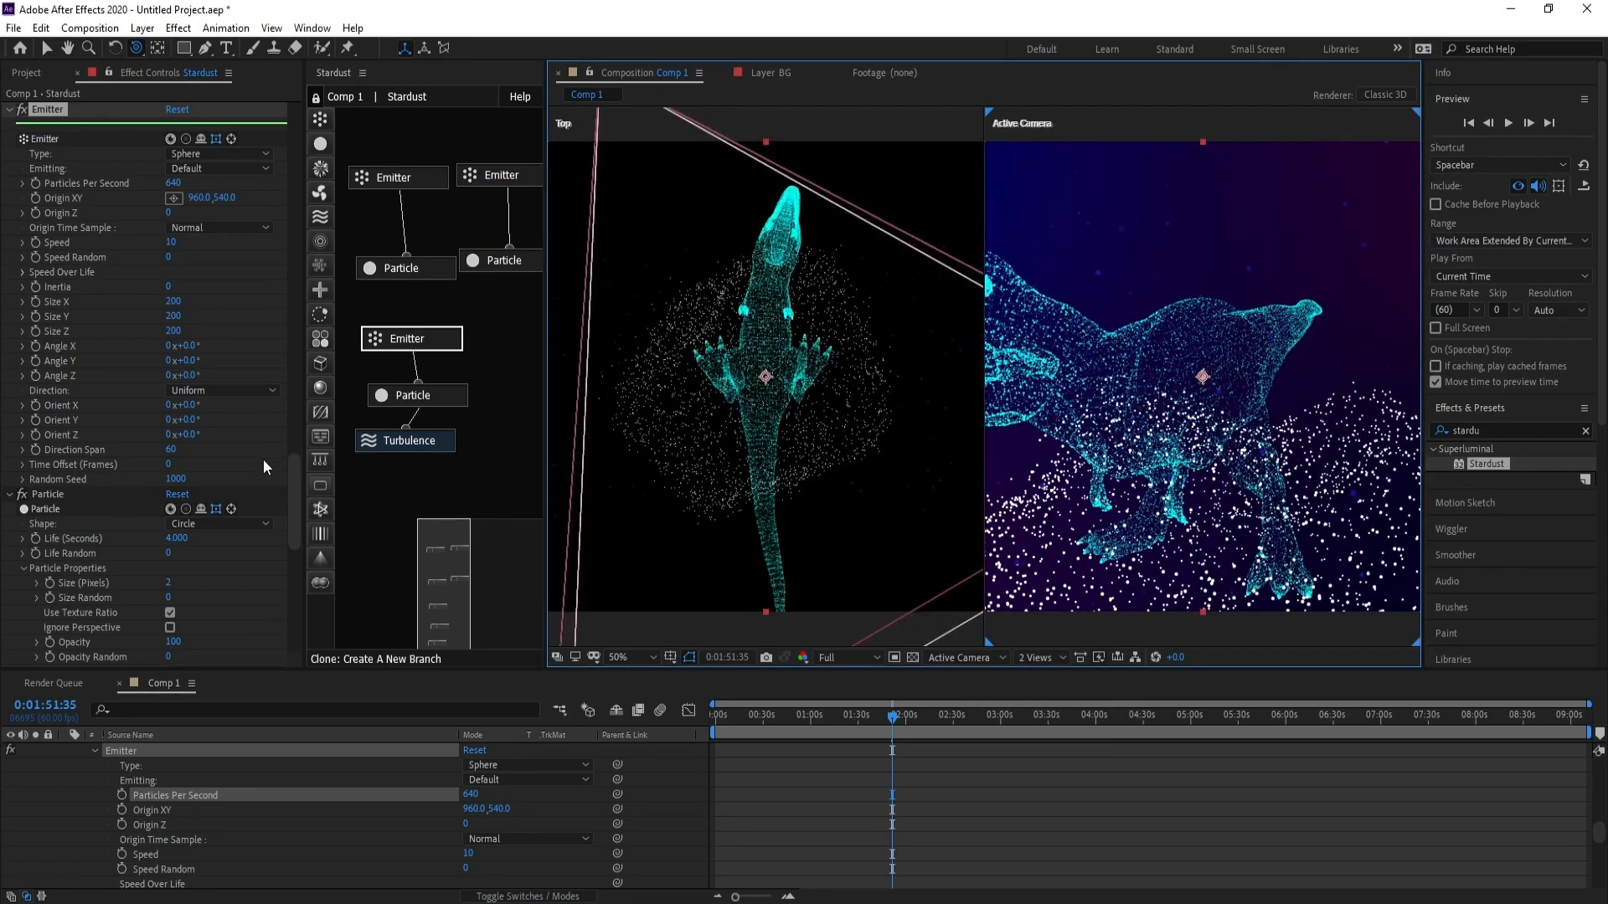
left_click(368, 447)
left_click_drag(300, 506, 300, 556)
left_click_drag(184, 582, 133, 575)
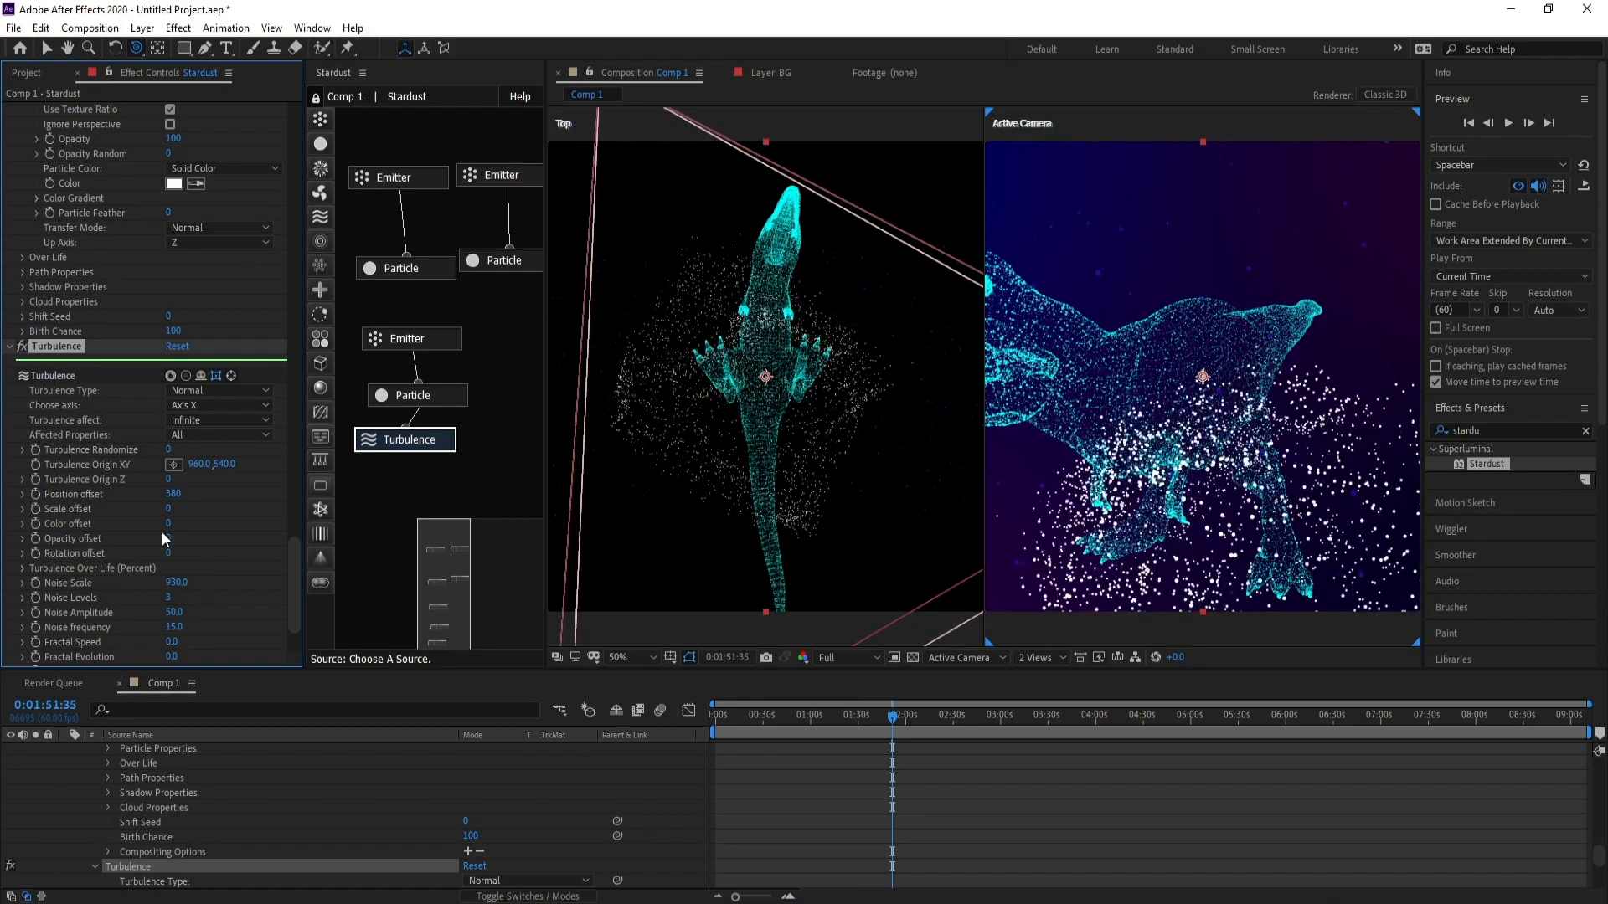
Step: Move the third emitter's Origin XY to 1111, 466
left_click(408, 339)
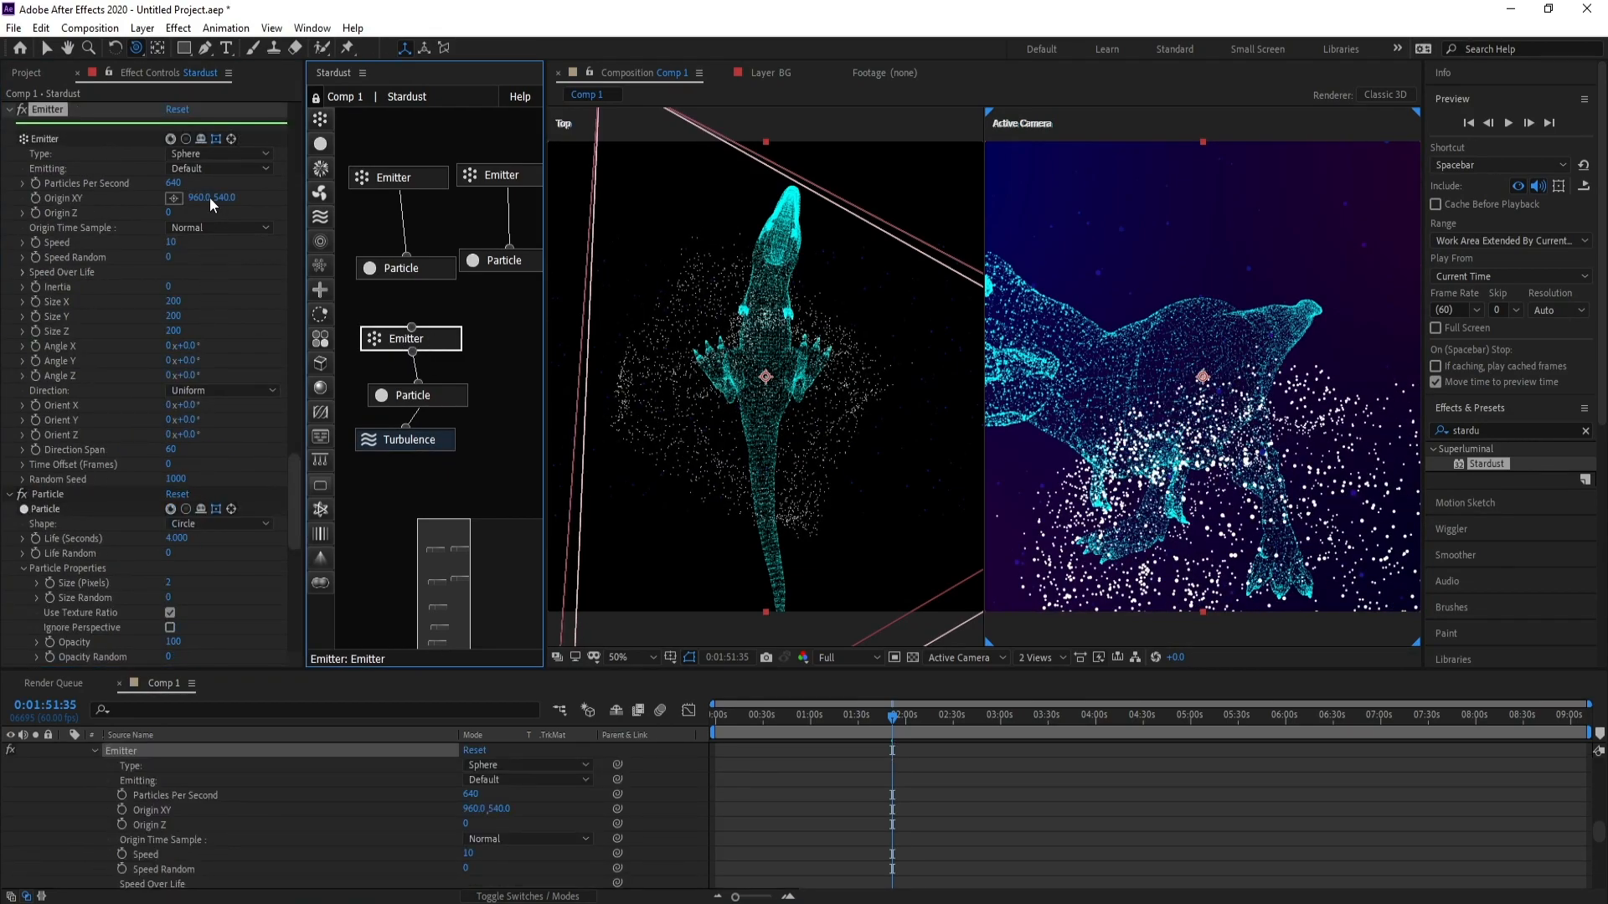
left_click_drag(206, 203, 360, 230)
mouse_move(228, 198)
left_mouse_down()
mouse_move(252, 210)
mouse_move(153, 214)
left_mouse_up()
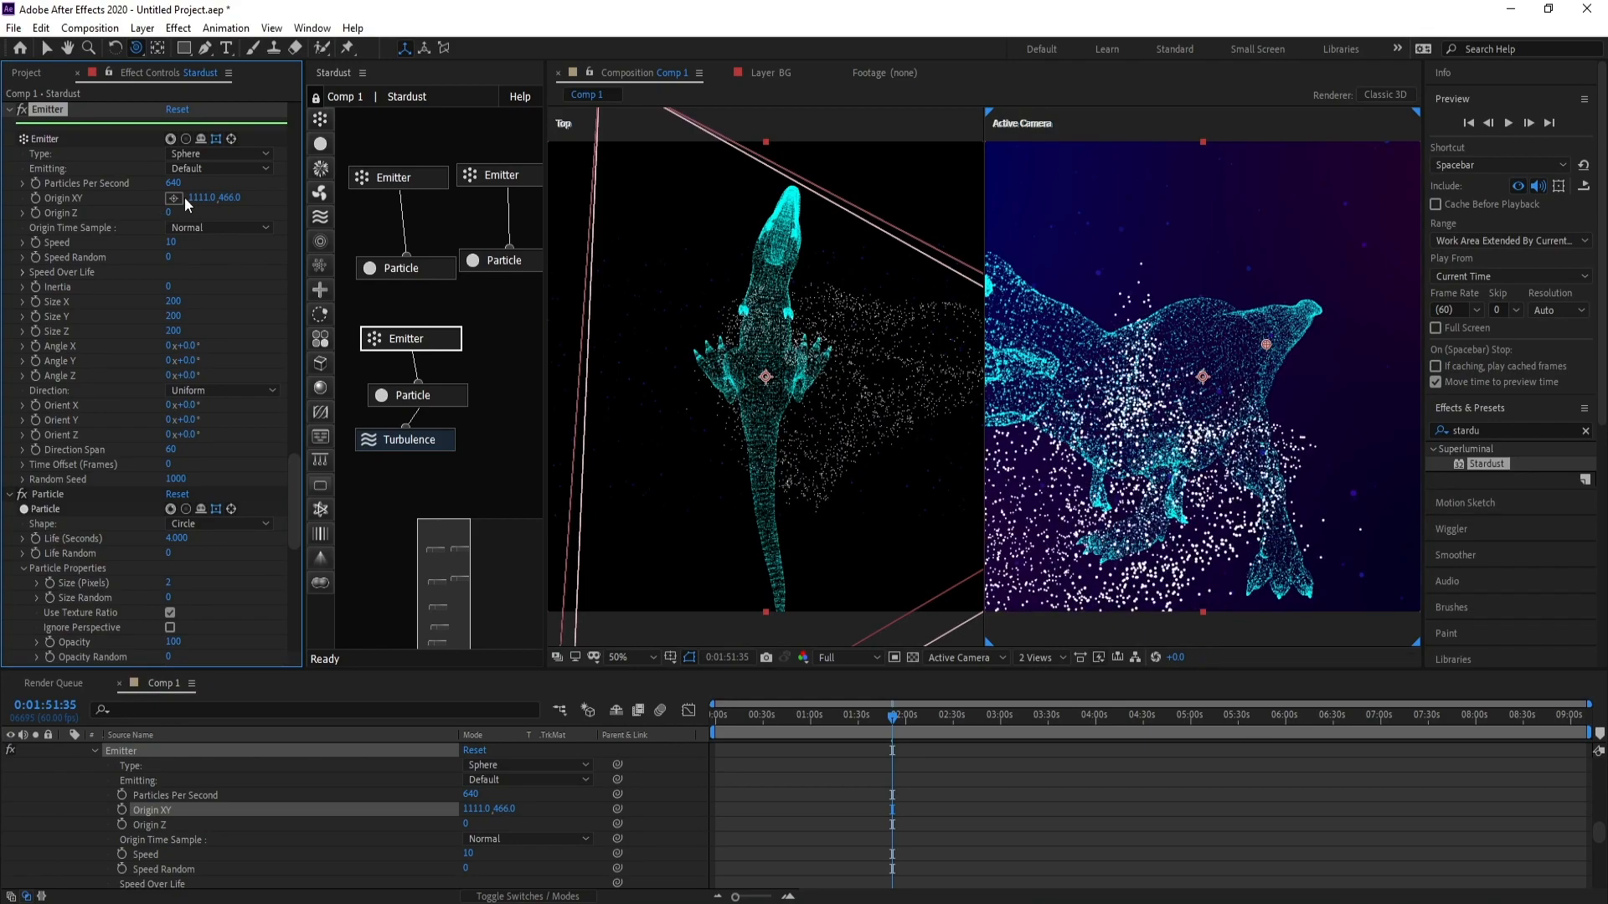
Step: Clear the Turbulence node's Position offset to 0 and raise it to 670
left_click(401, 443)
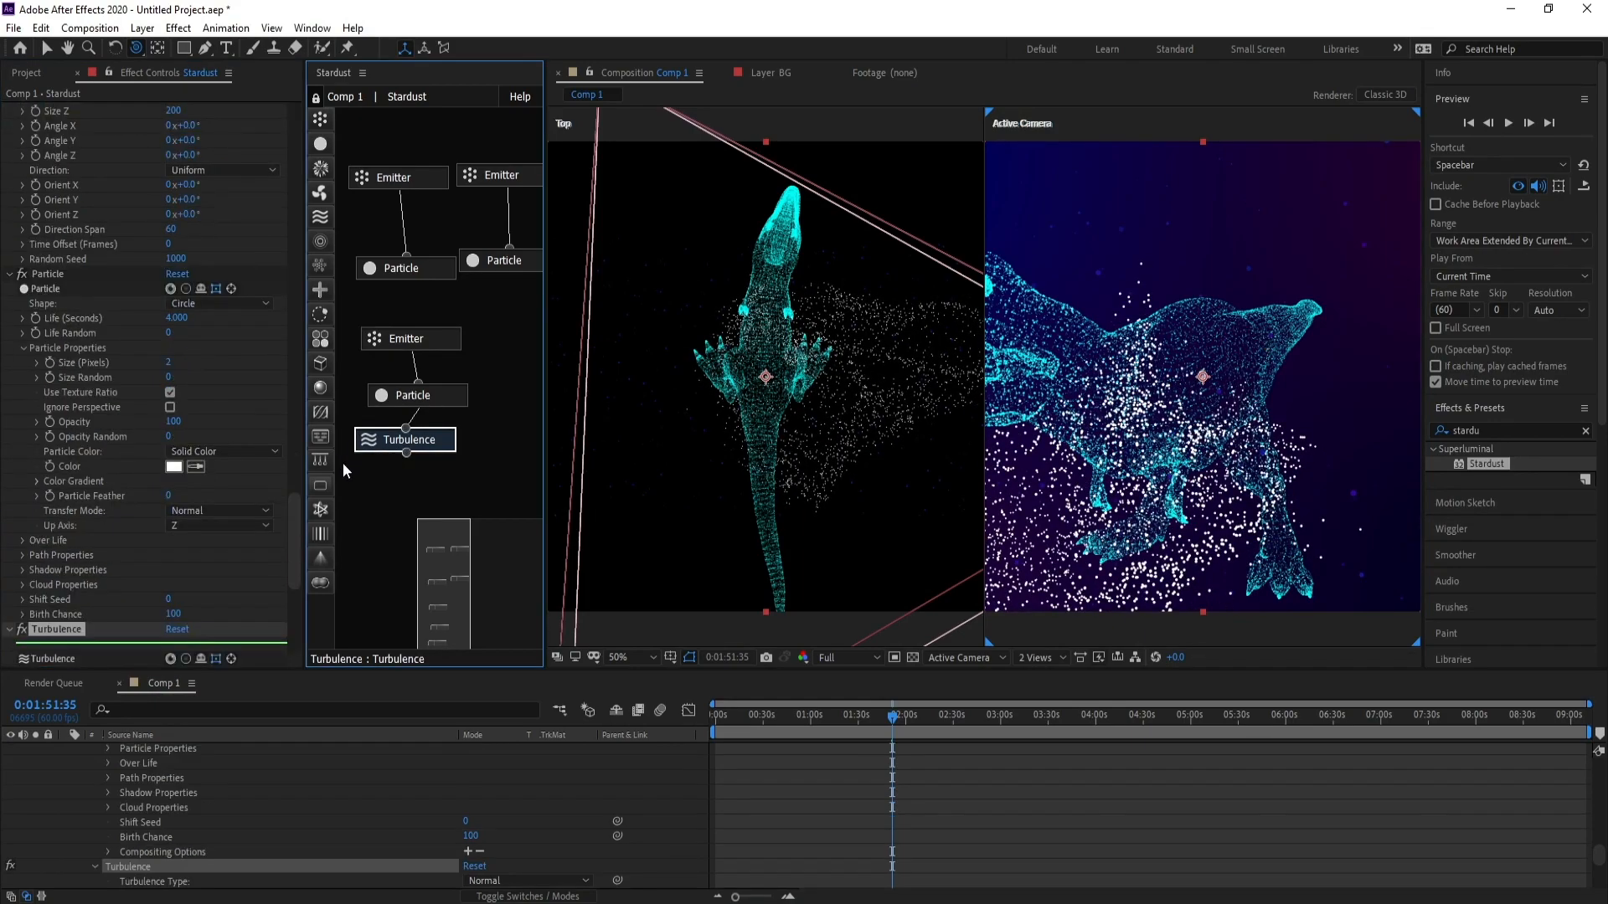
left_click_drag(294, 541, 293, 580)
left_click(171, 479)
type("0")
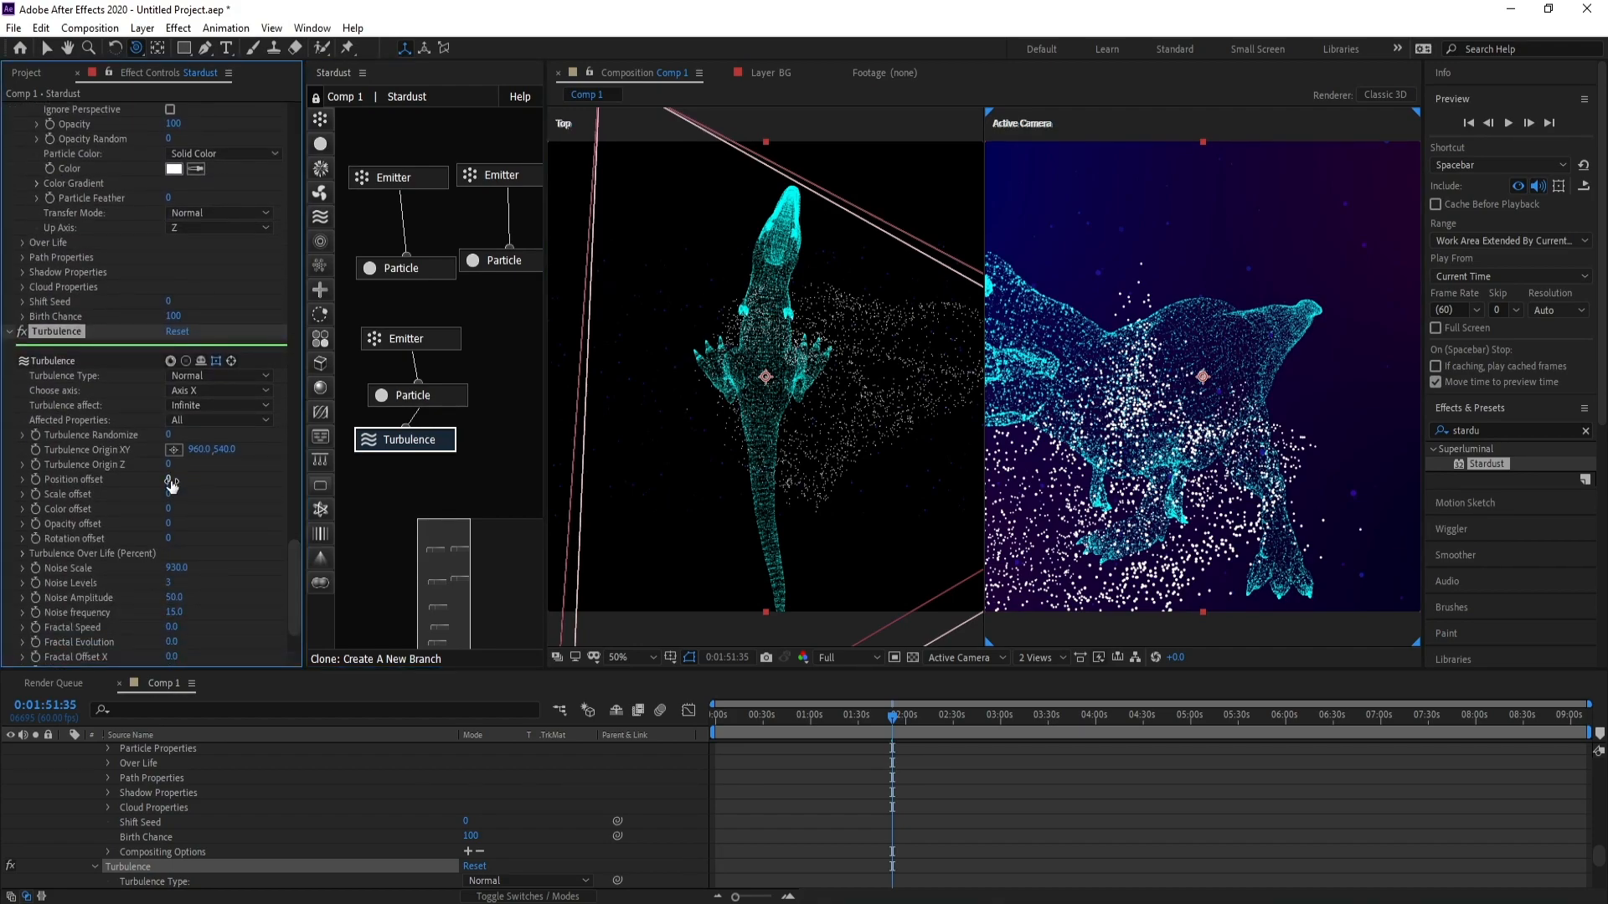
key("Return")
key("Return")
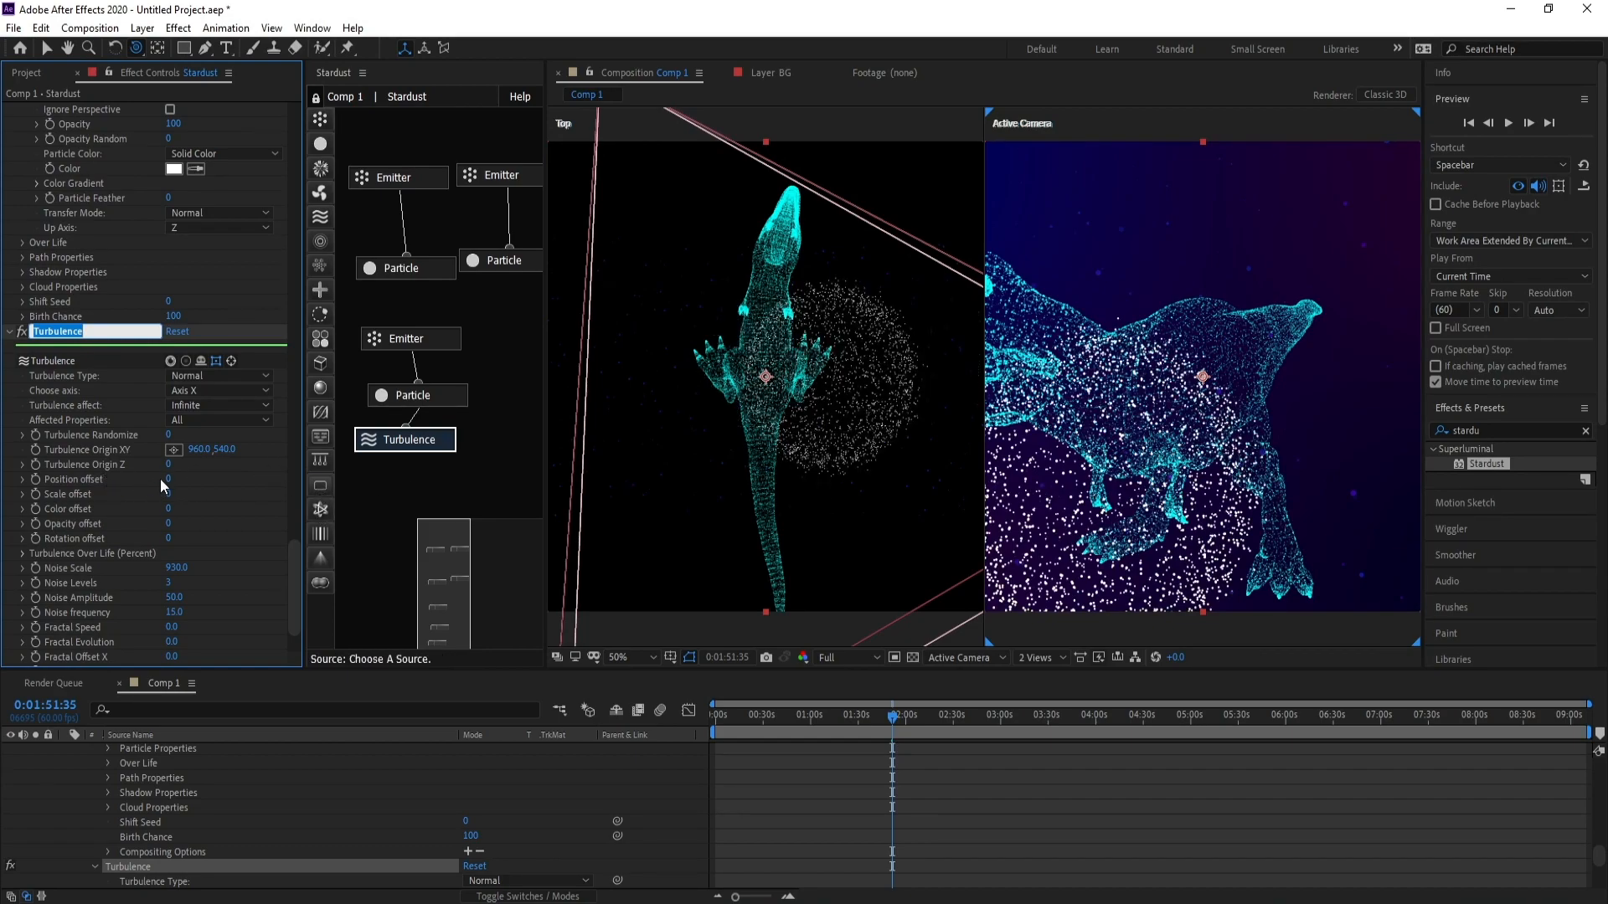
left_click_drag(170, 482, 232, 481)
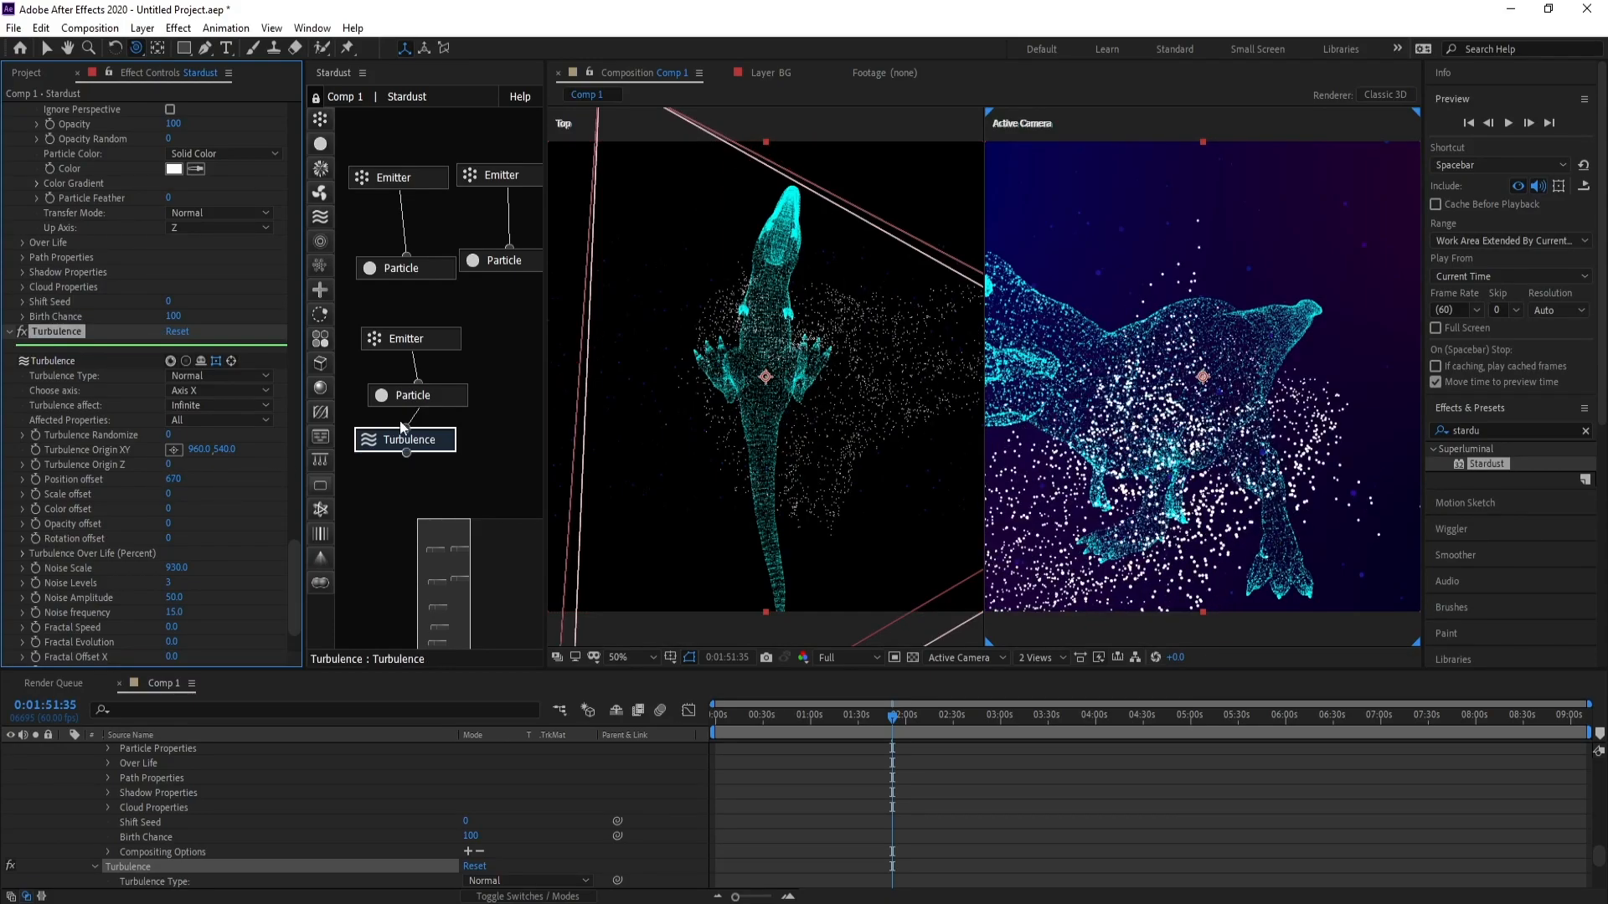
Step: Set the third emitter's particle Size to 1 pixel and its Size Random to 60
left_click(400, 400)
scroll(298, 574, "down", 2)
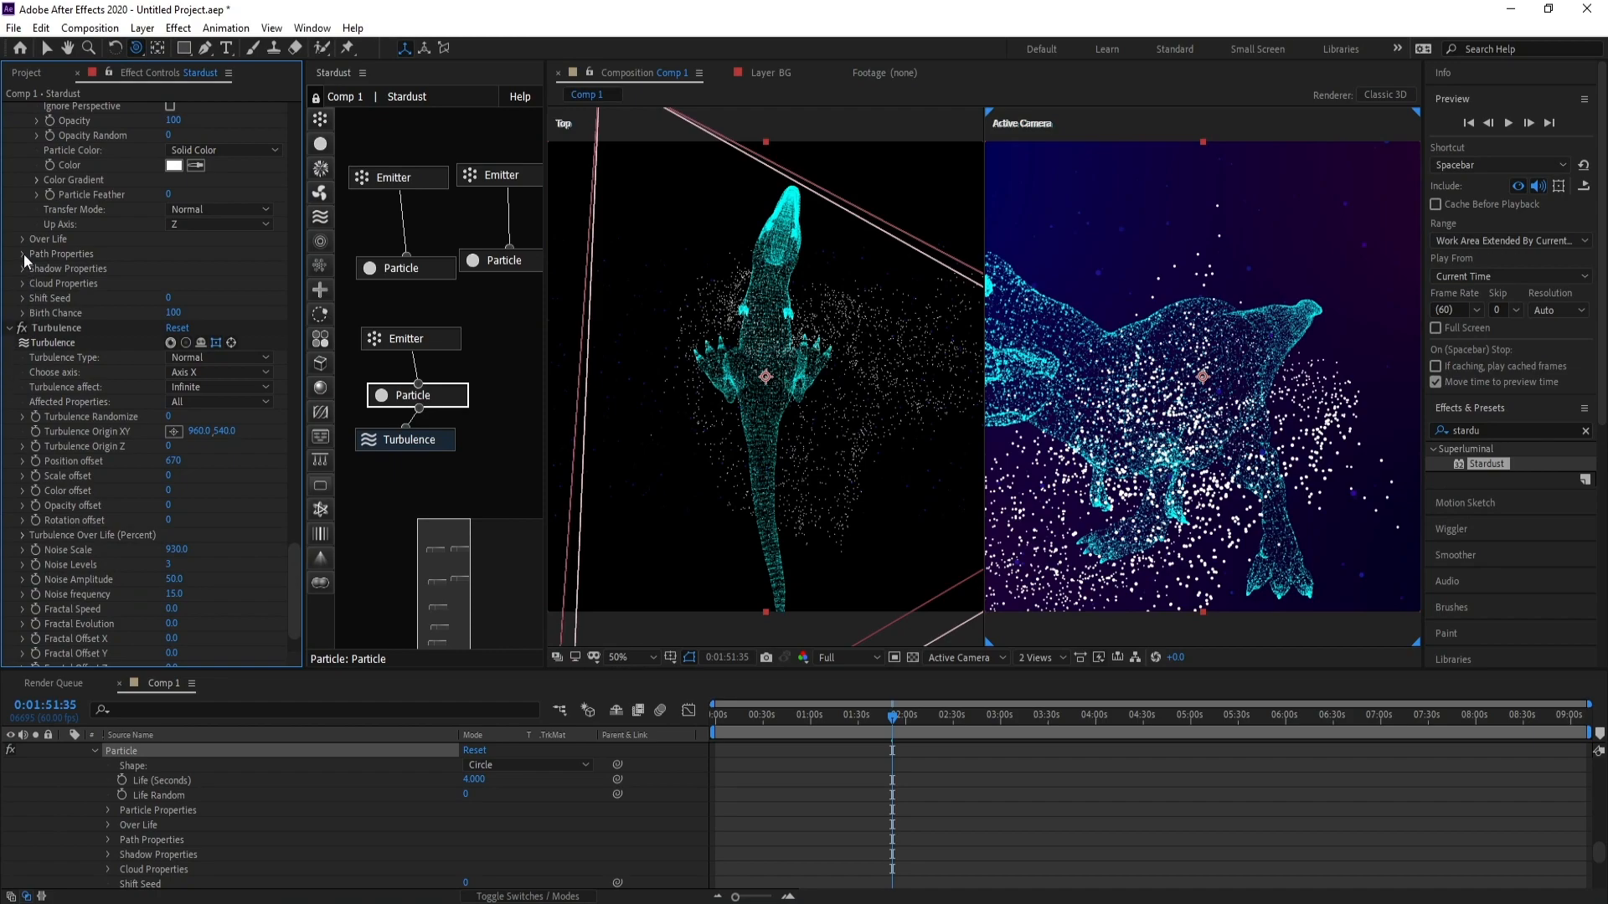
left_click_drag(296, 559, 300, 536)
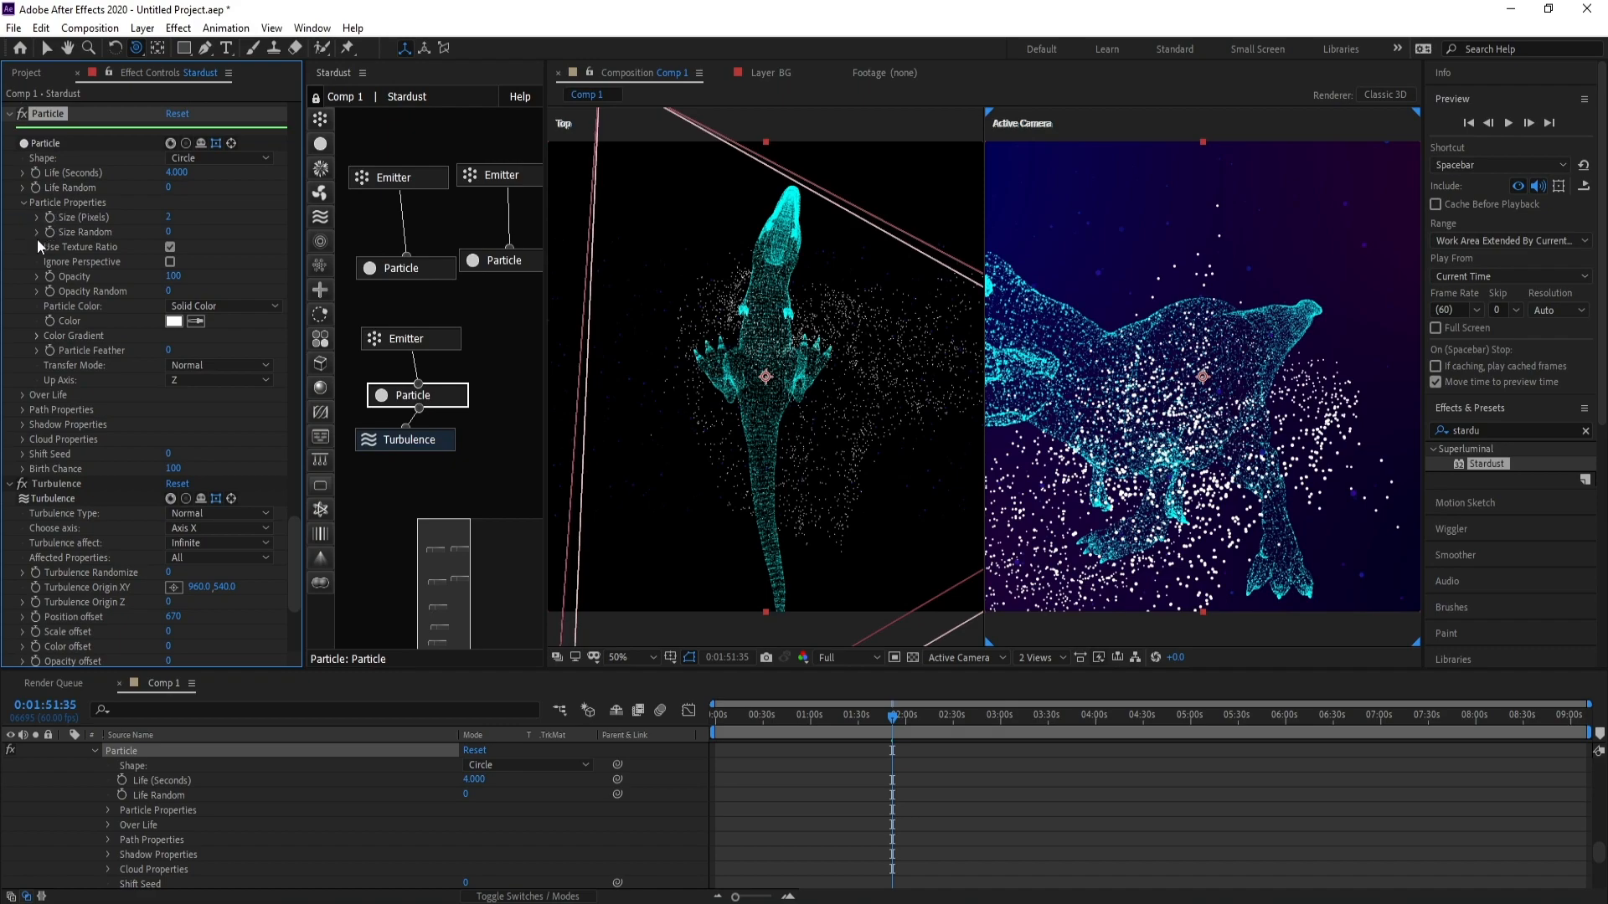
left_click(168, 218)
key("Return")
left_click(169, 233)
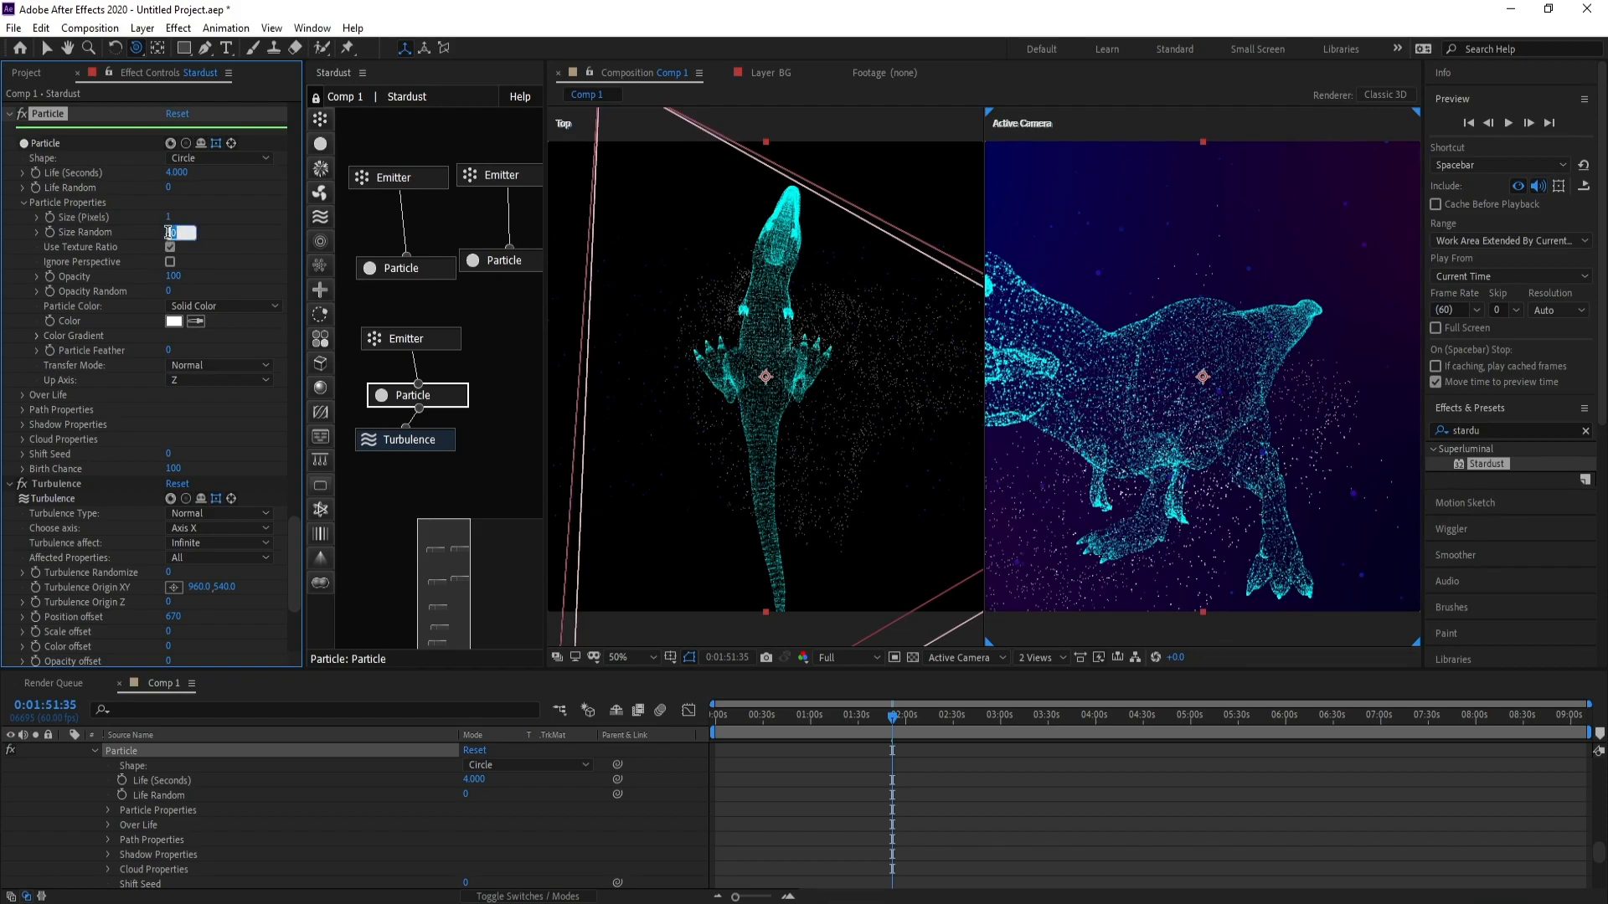
type("60")
key("Return")
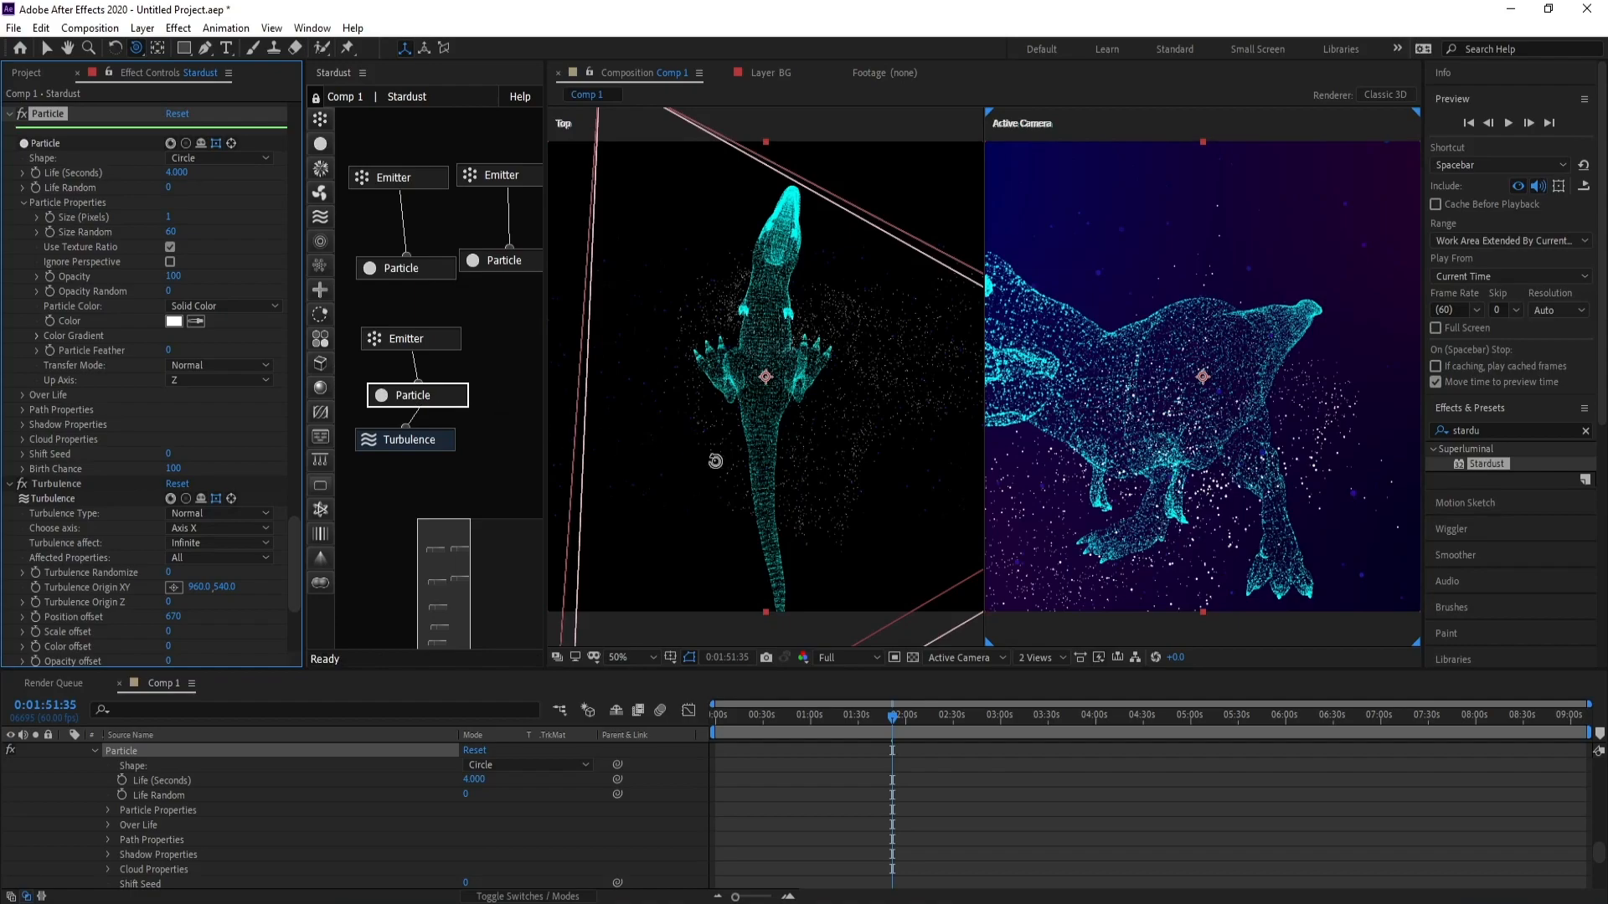
Step: Adjust the third emitter's Origin XY to 1174, 523 and return the composition to a single view
left_click(409, 337)
left_click_drag(227, 199, 272, 214)
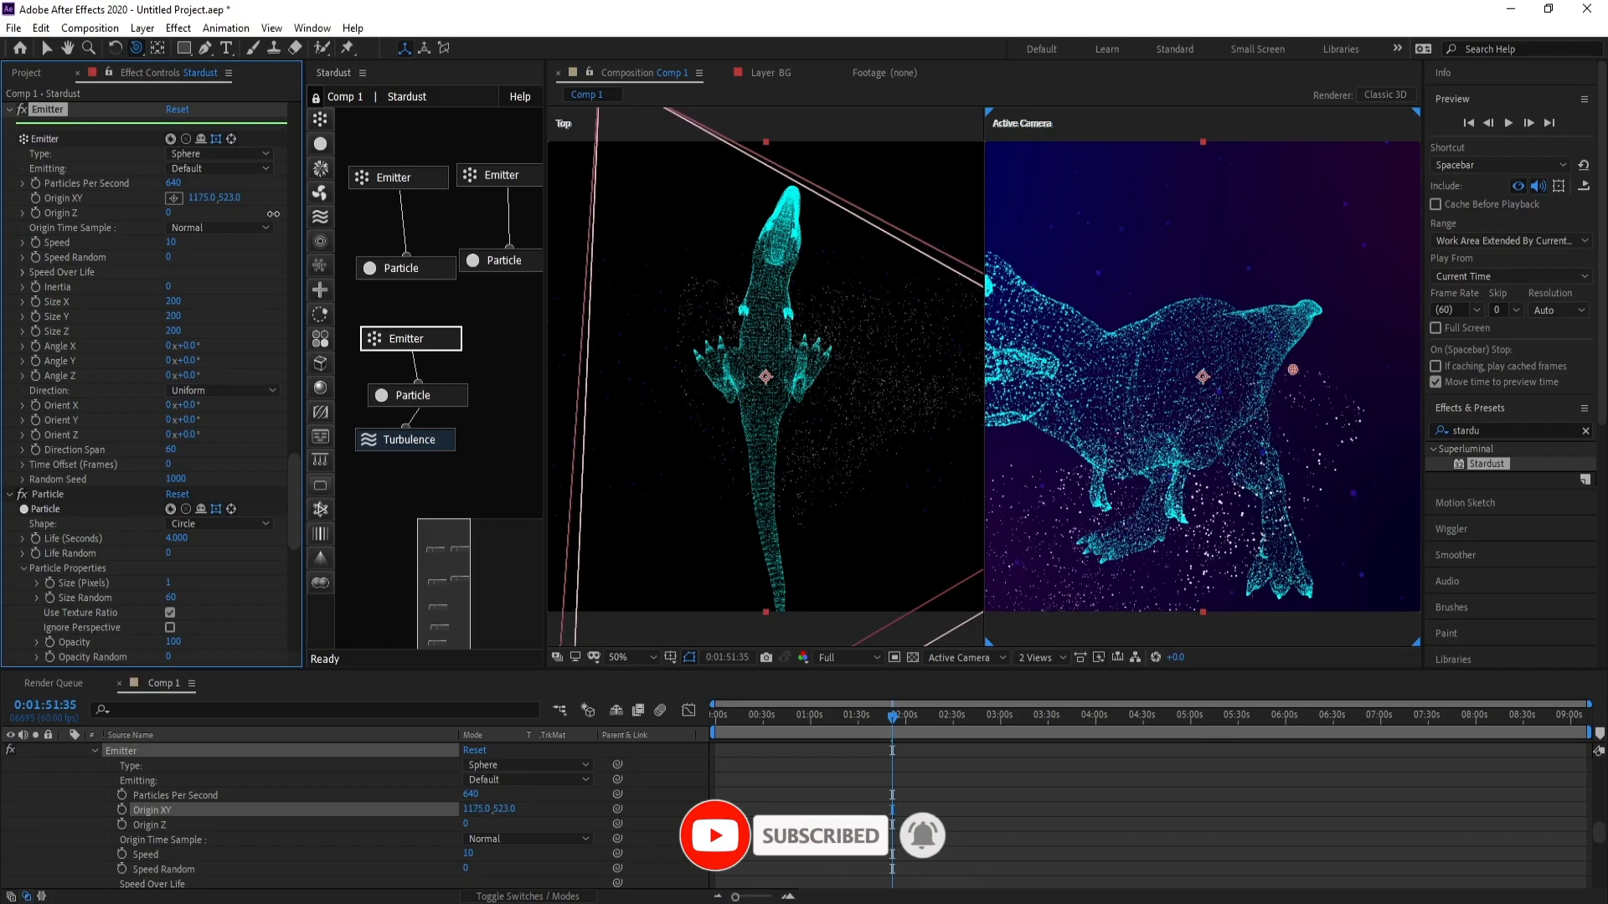
left_click(1033, 658)
left_click(1047, 688)
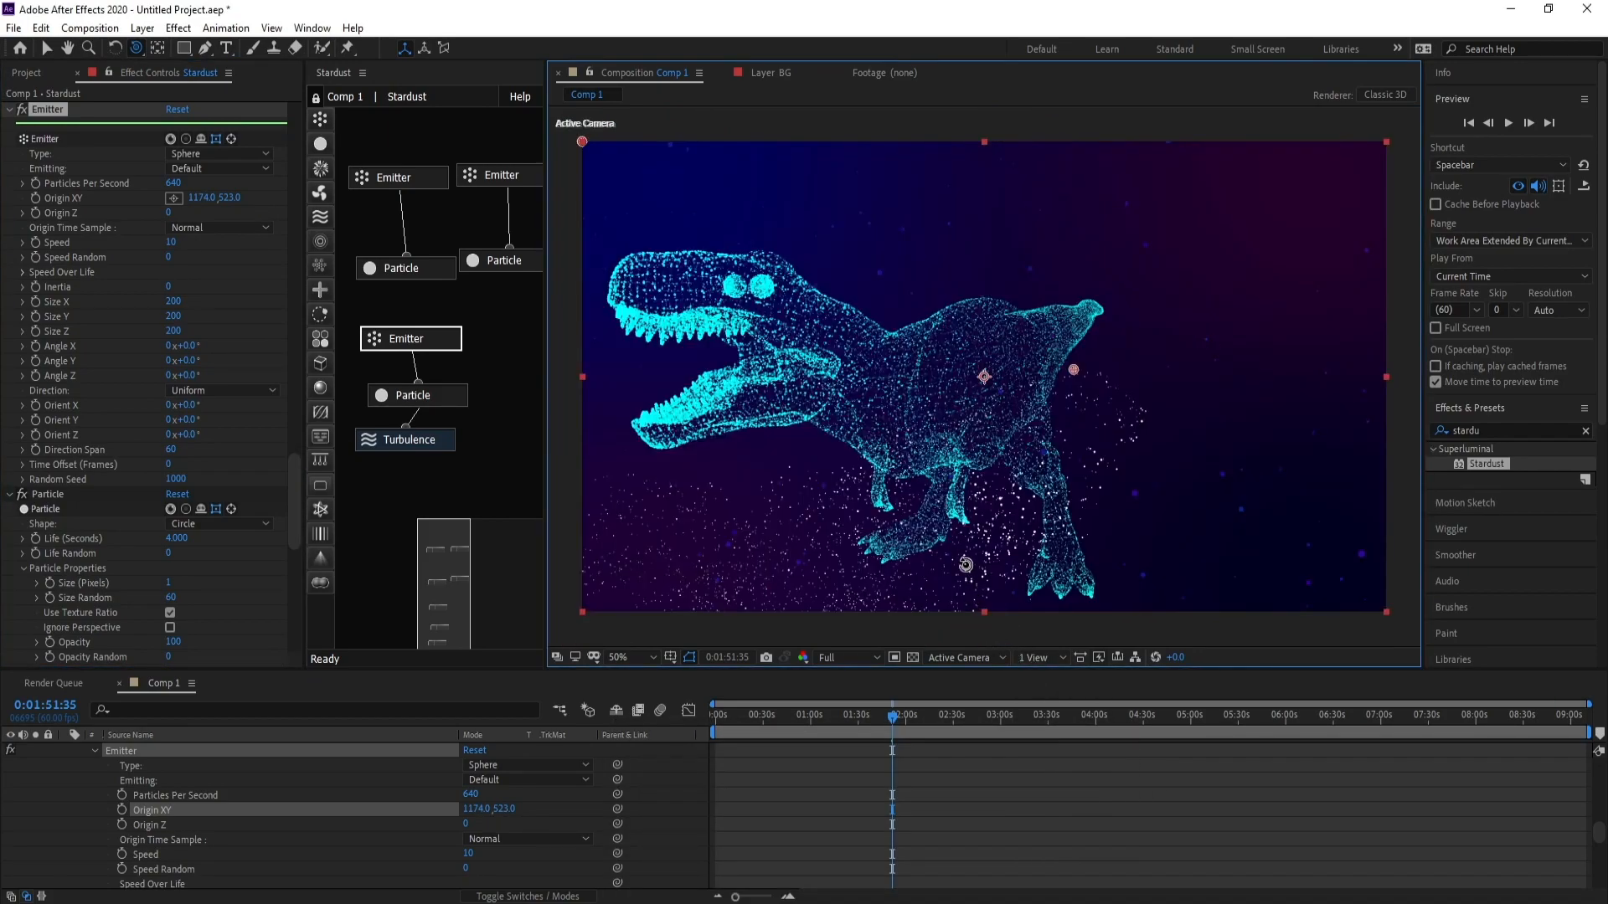
Step: Orbit the camera toward the T-rex's front and move the third emitter's origin point to about 1295, 421
left_click_drag(945, 464, 717, 483)
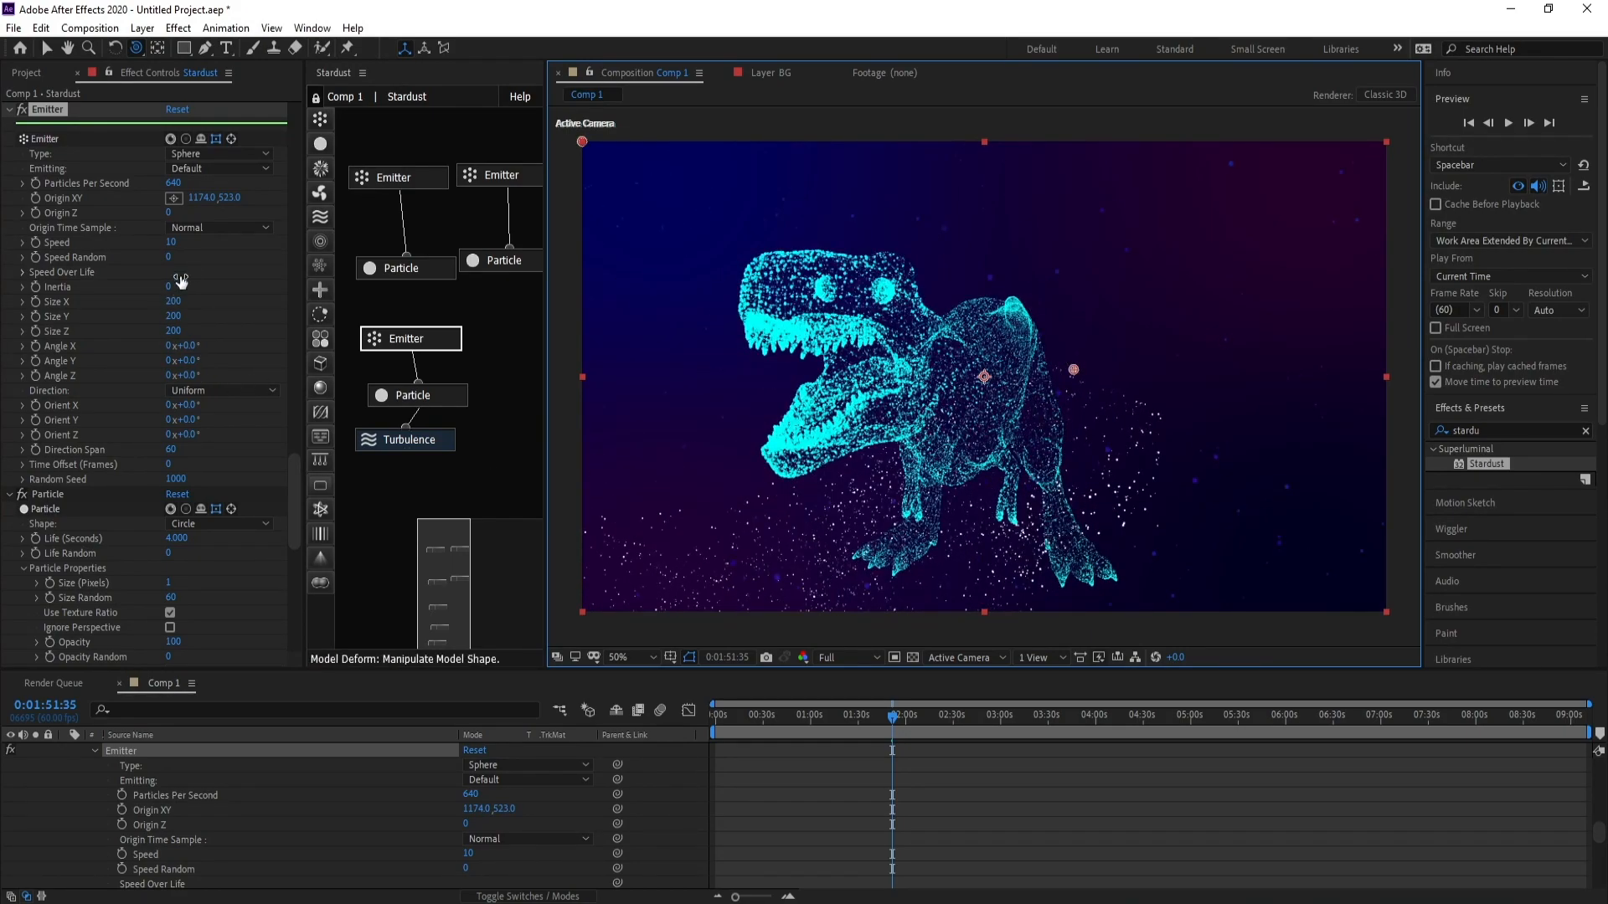
left_click_drag(1074, 370, 1031, 370)
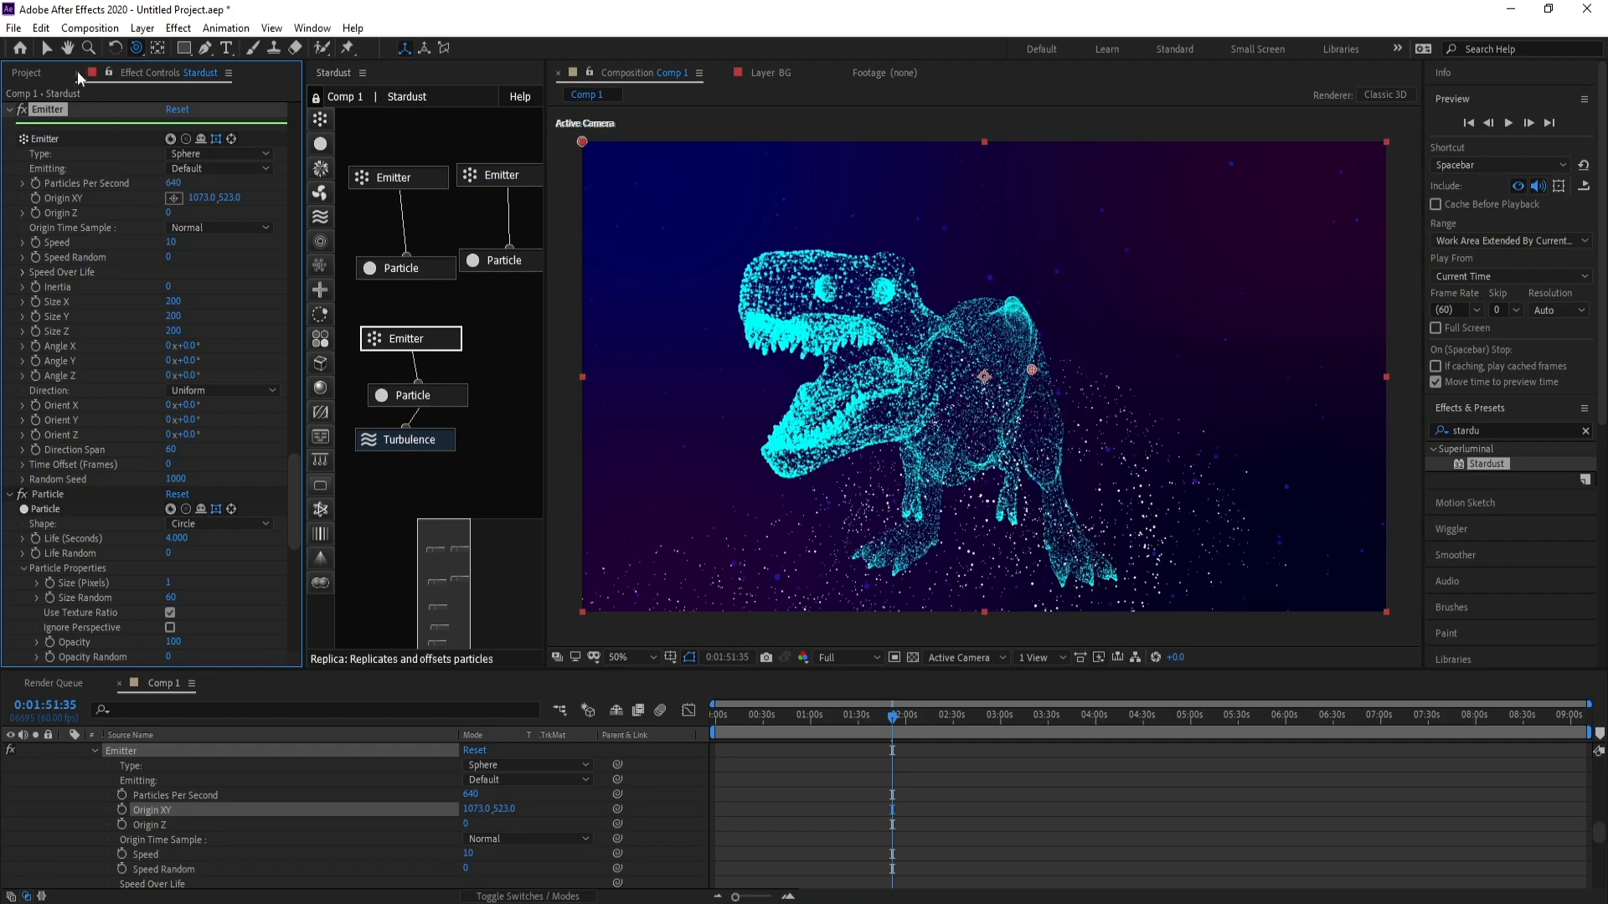
left_click(46, 50)
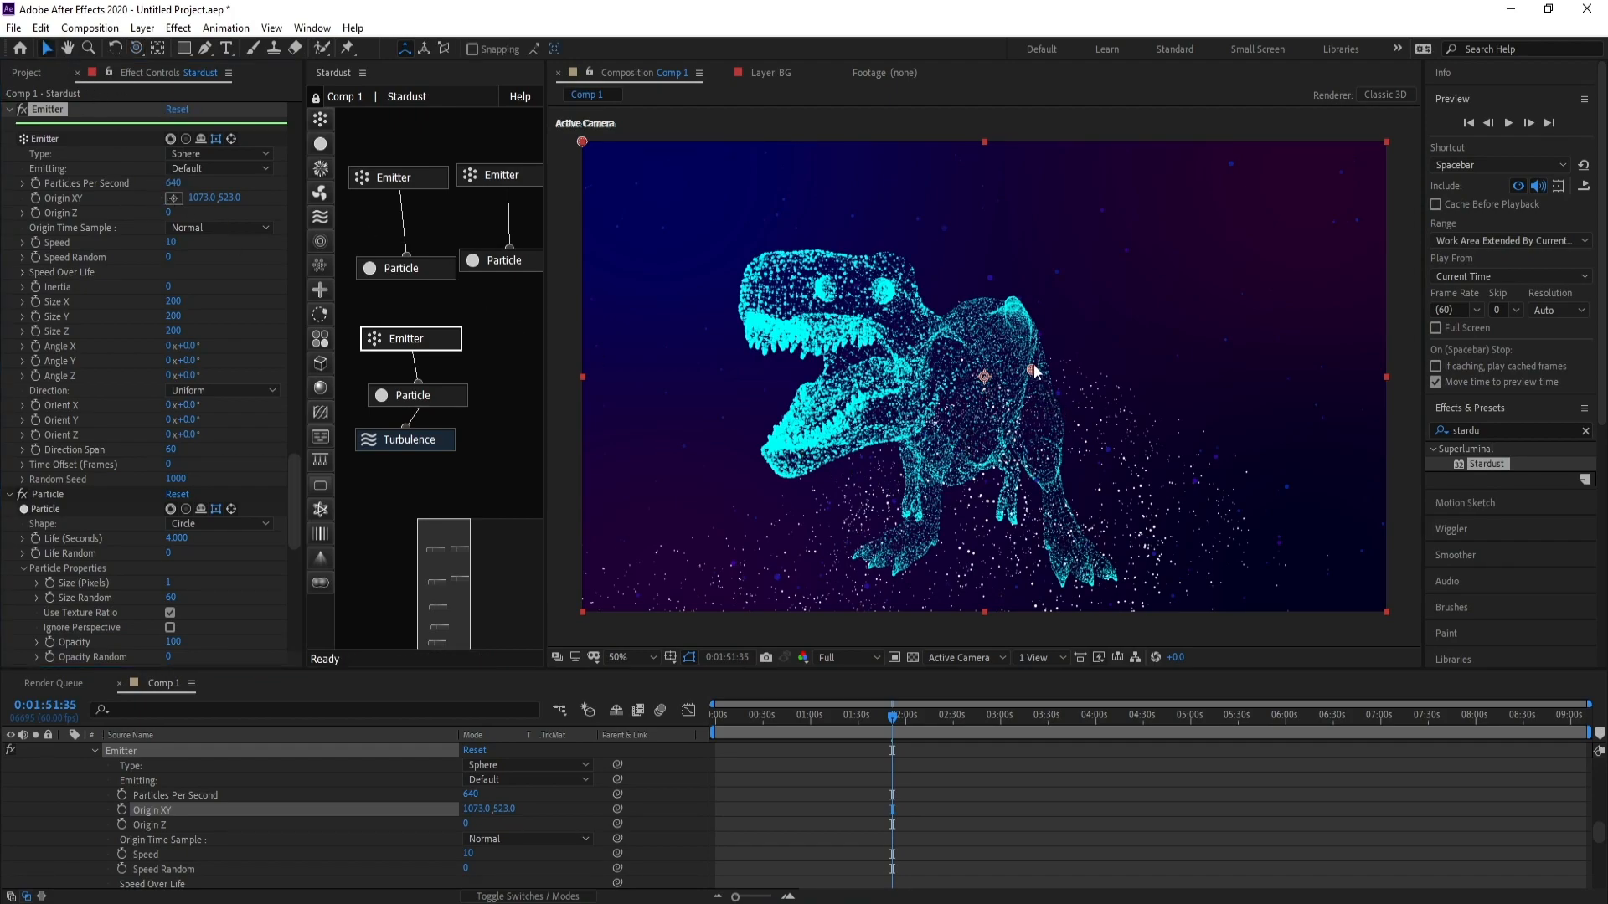
left_click_drag(1033, 363, 1127, 325)
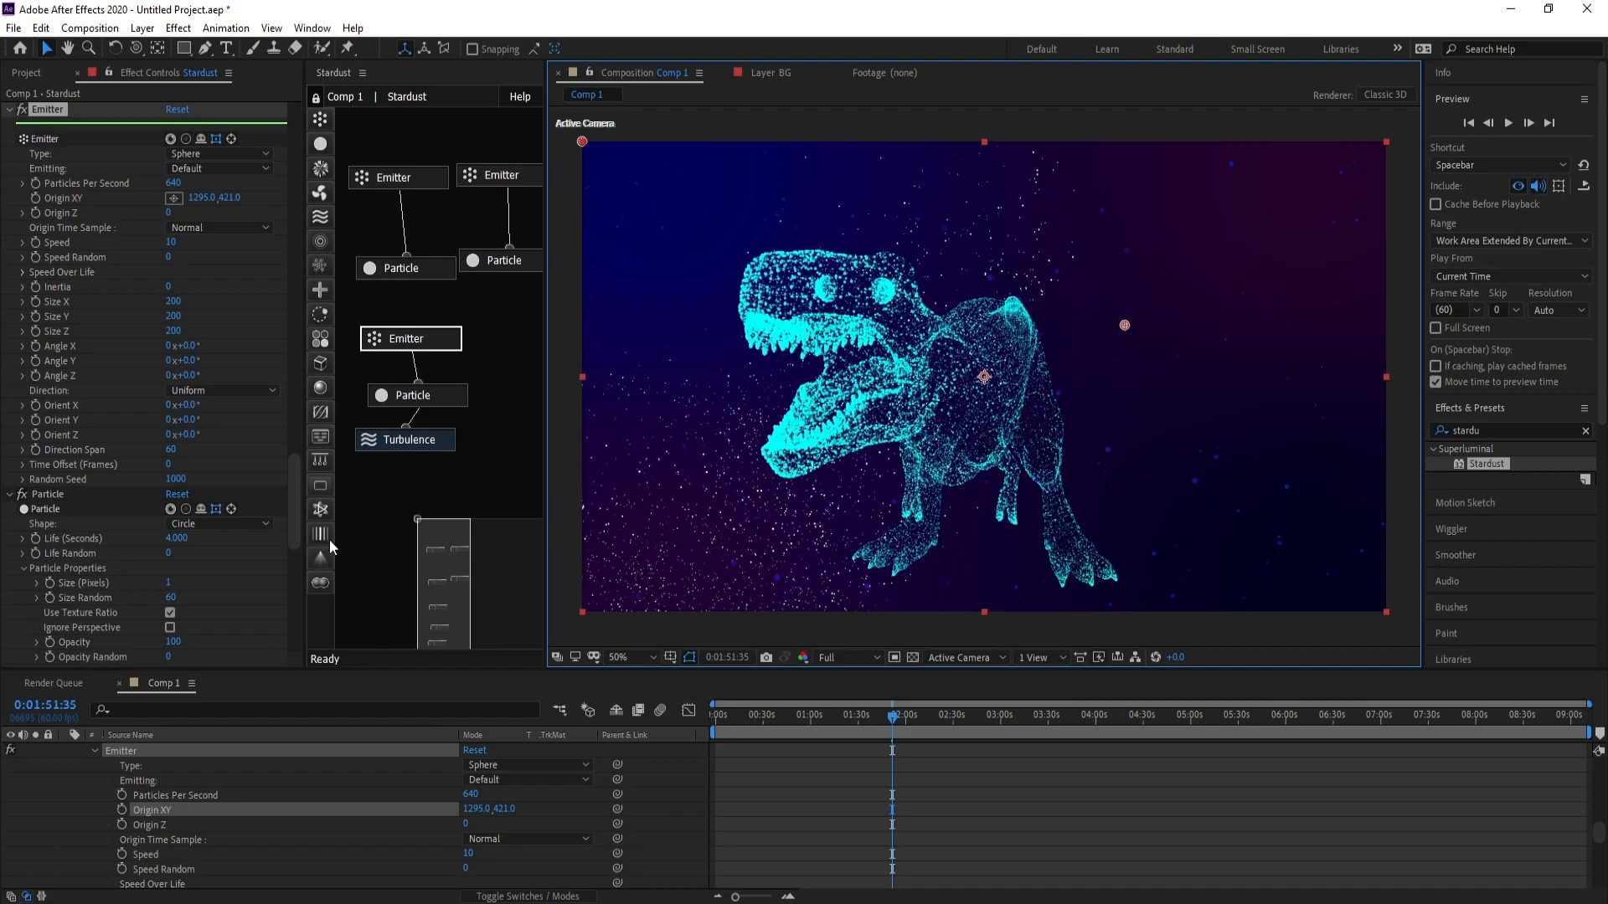
Step: Set the third emitter's Particle Color mode to Random From Gradient
left_click(407, 395)
left_click_drag(297, 487, 295, 533)
left_click(225, 351)
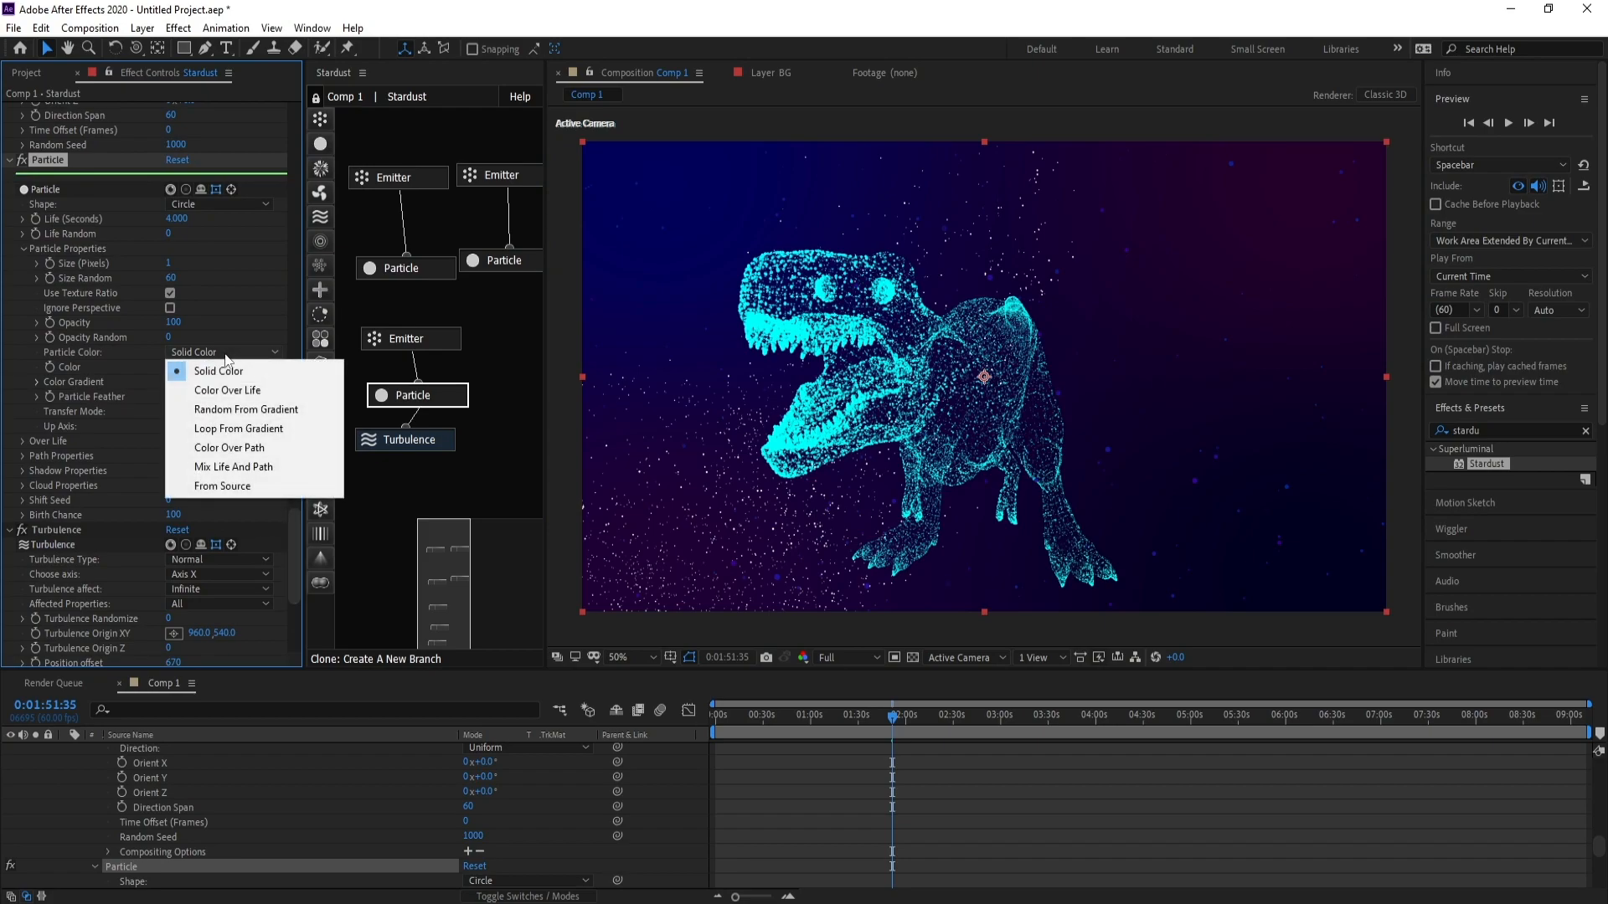
left_click(237, 409)
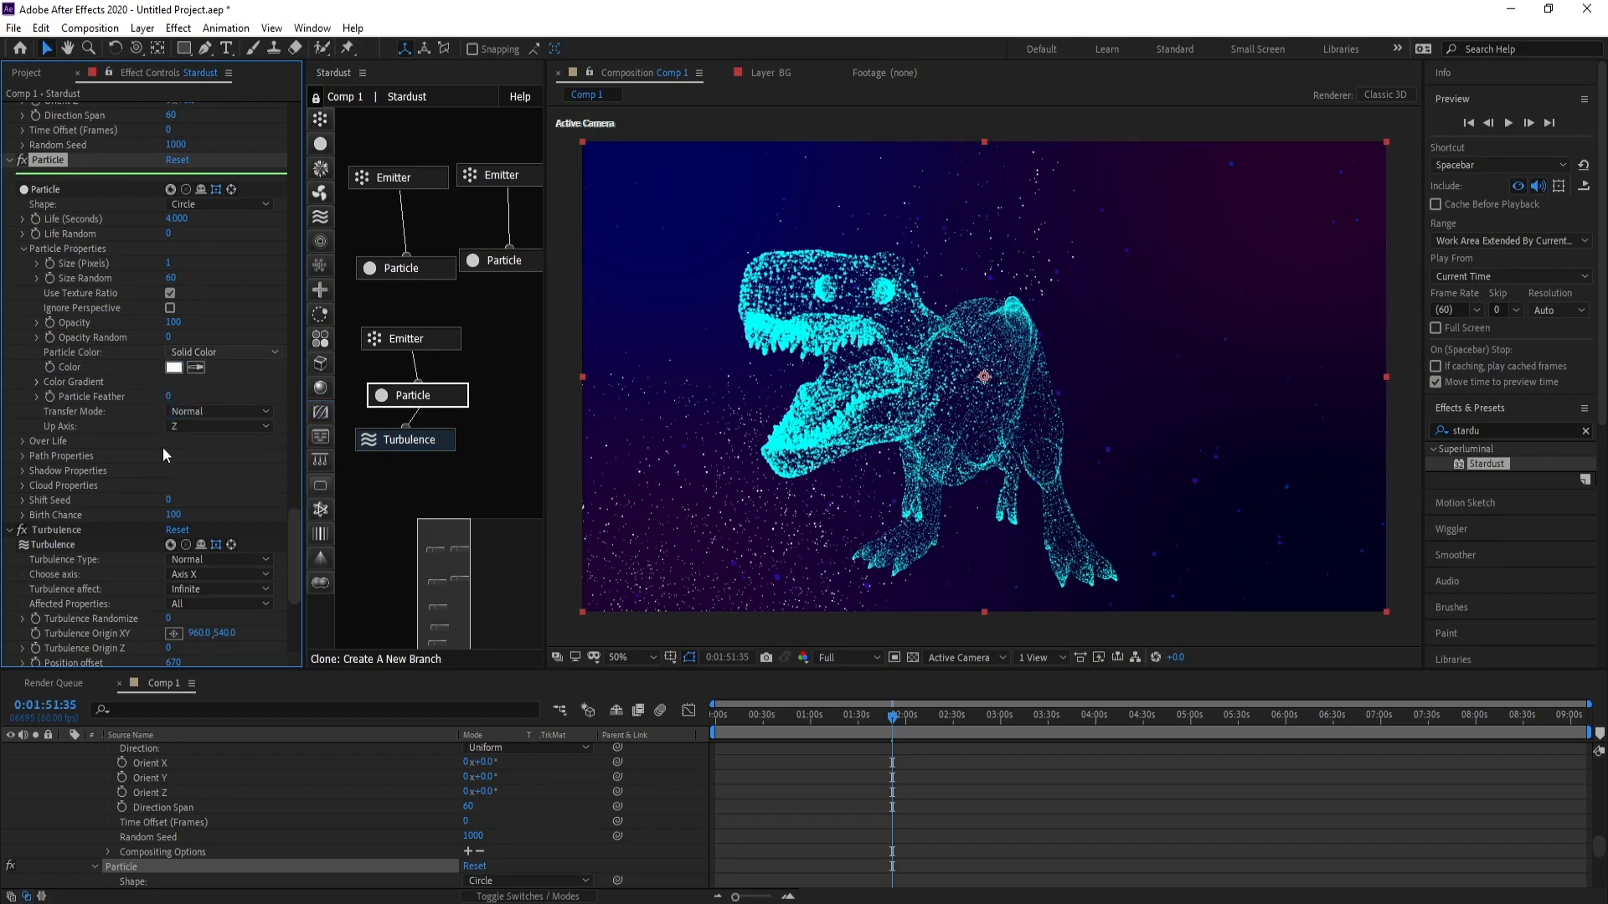
Step: Expand the third emitter's particle Color Gradient and change its black end stop to a vivid blue
left_click(37, 400)
left_click(37, 399)
left_click(36, 382)
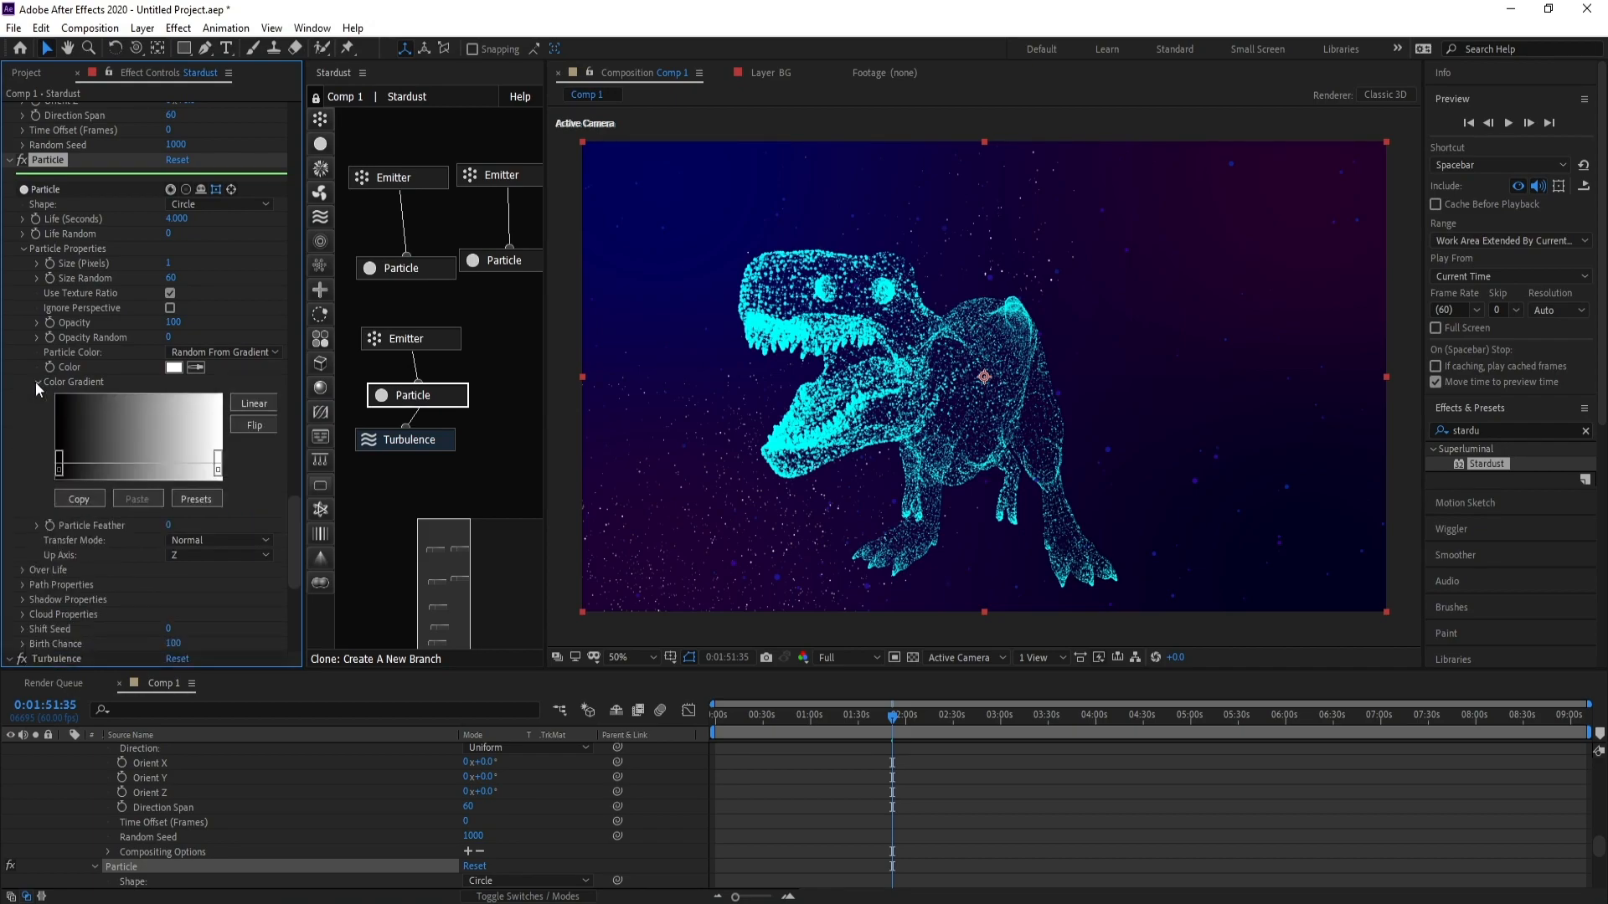
double_click(60, 474)
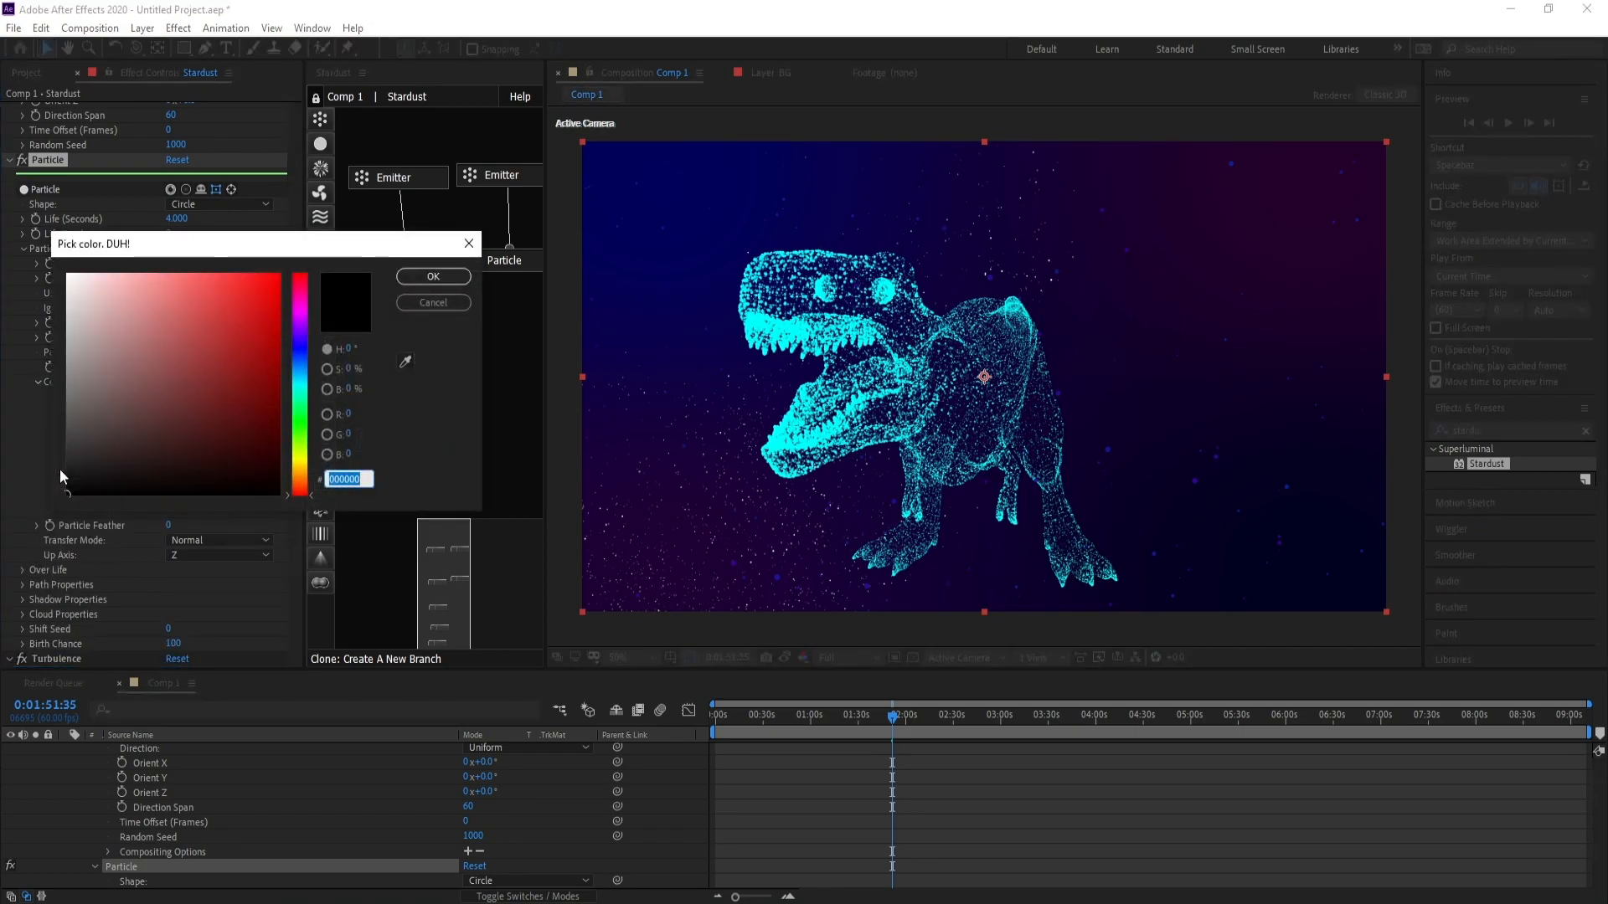
left_click(303, 360)
left_click_drag(274, 335, 282, 281)
left_click(433, 277)
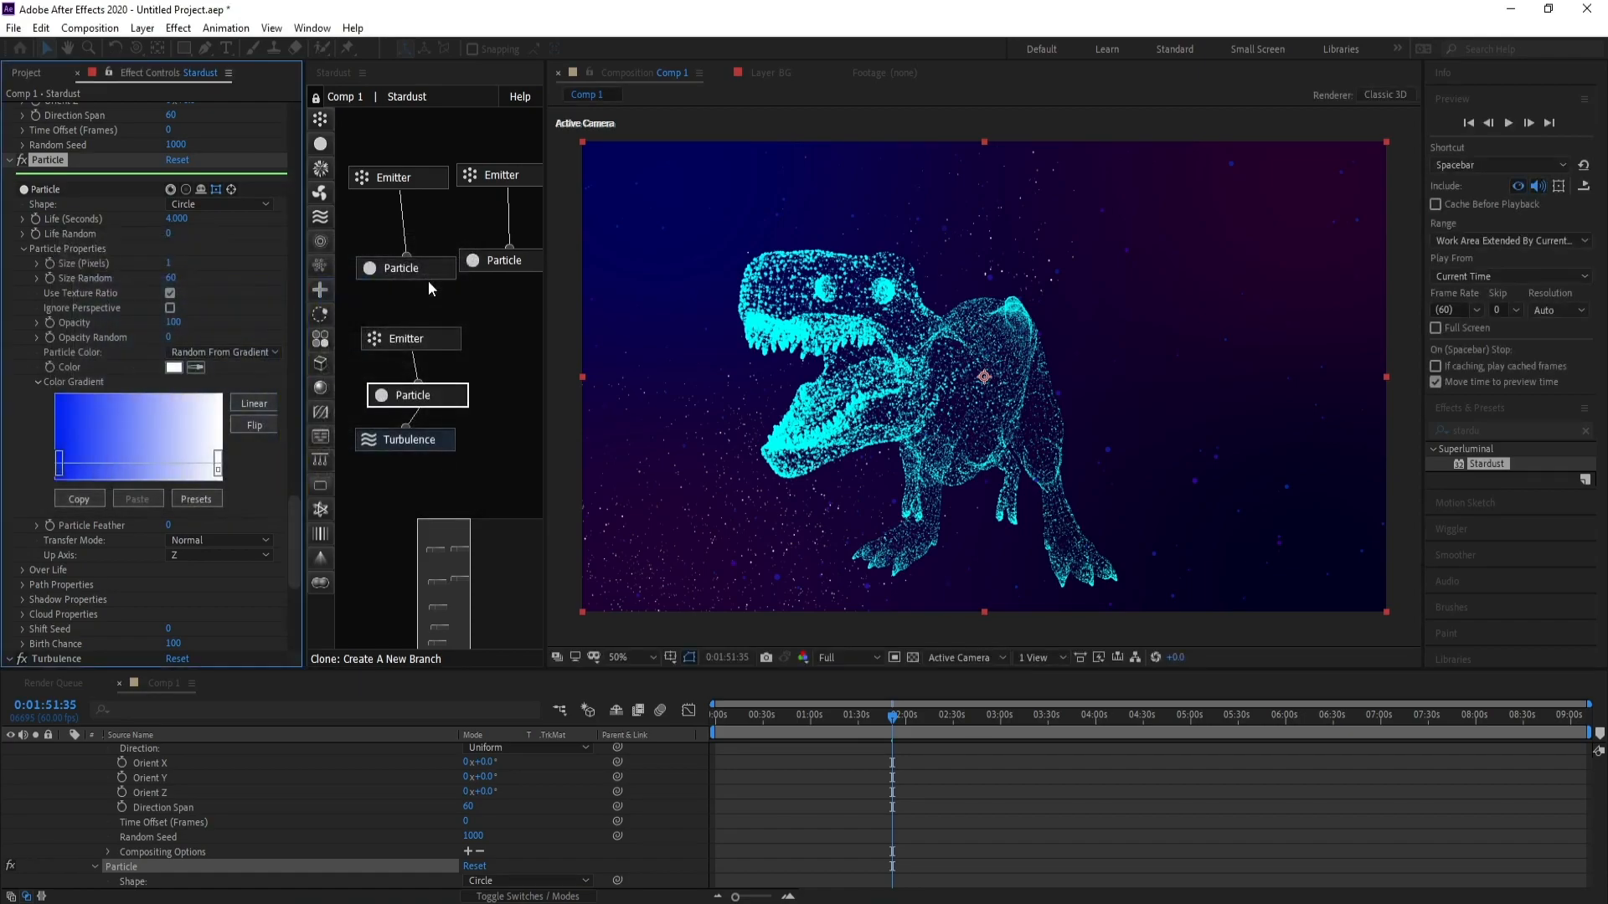
Step: Change the white end stop of the third emitter's particle Color Gradient to vivid violet 7800FF
left_click(219, 467)
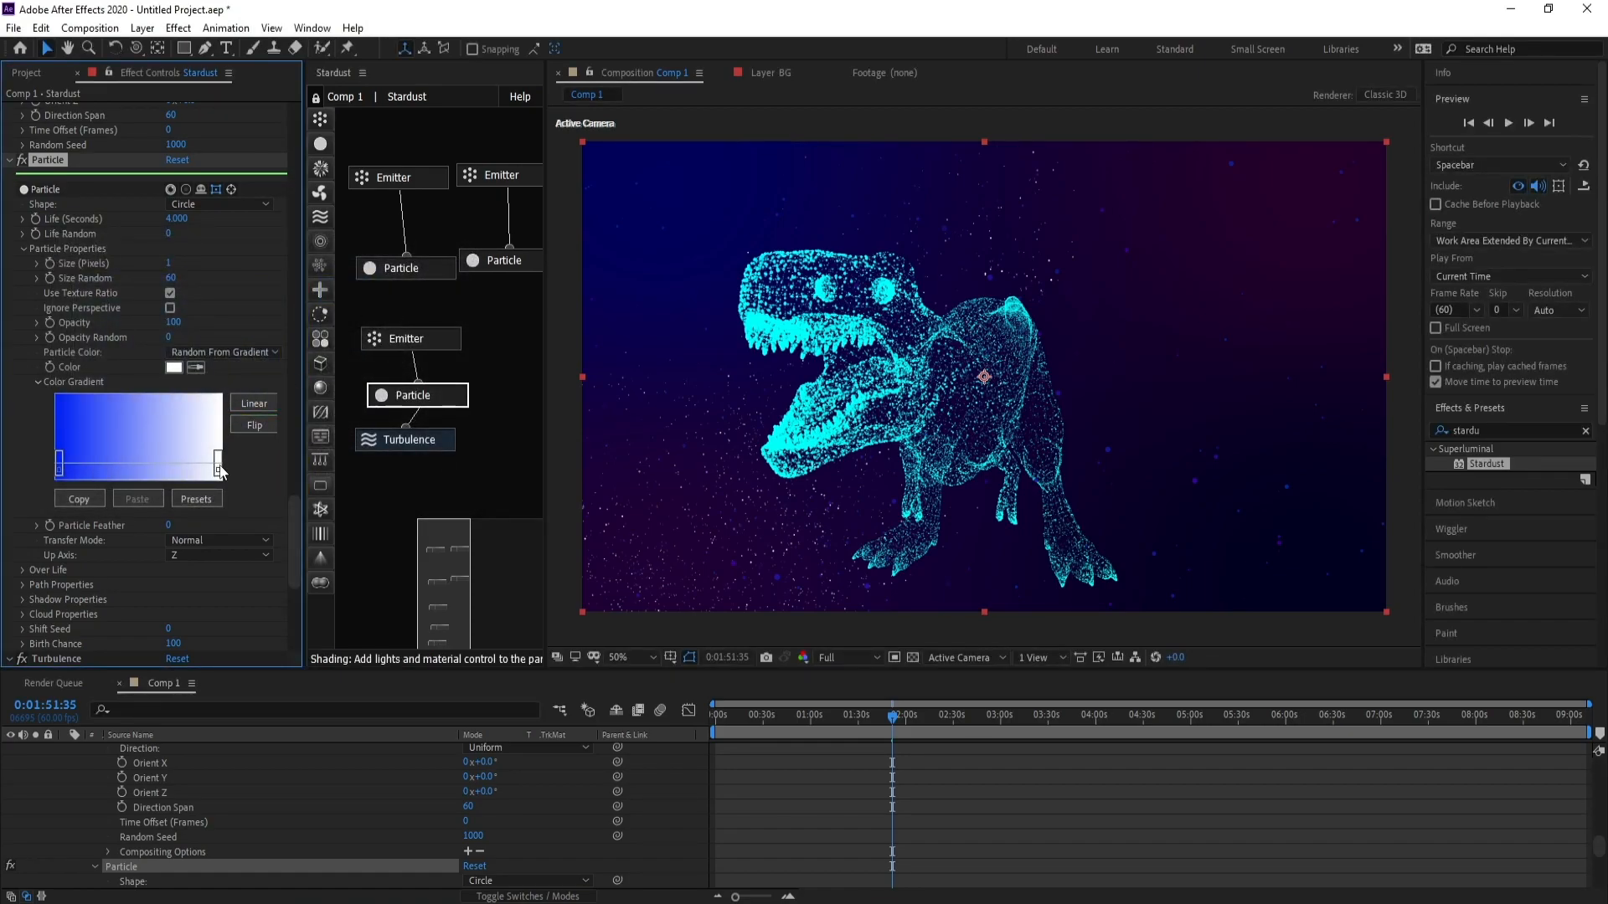
double_click(219, 469)
left_click(297, 338)
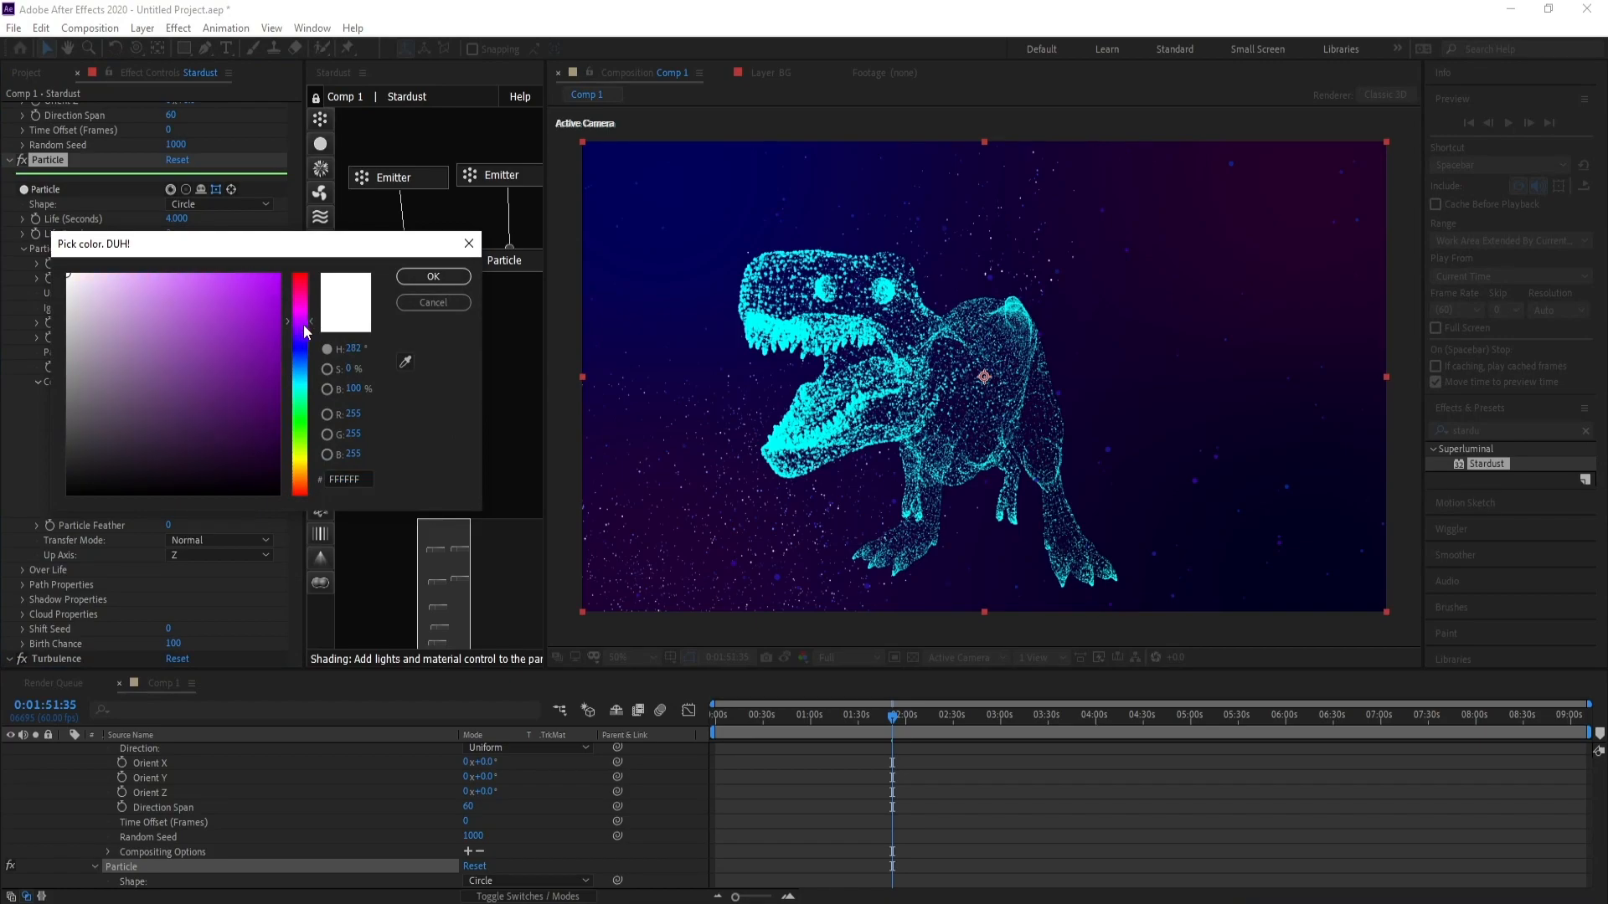
left_click(304, 330)
left_click(278, 275)
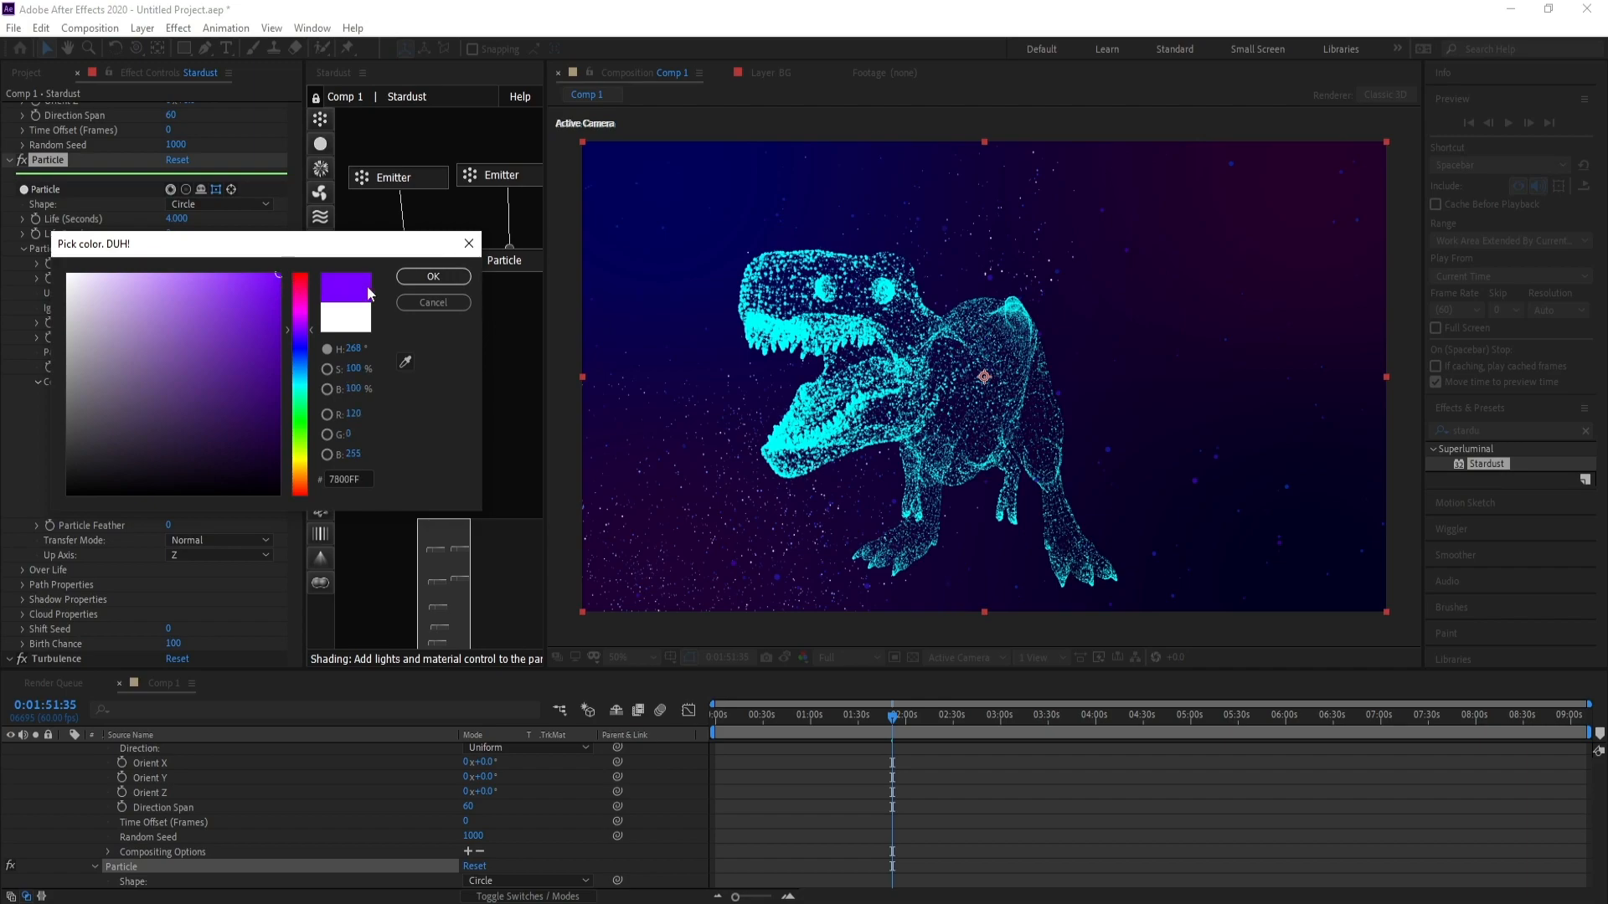
left_click(405, 277)
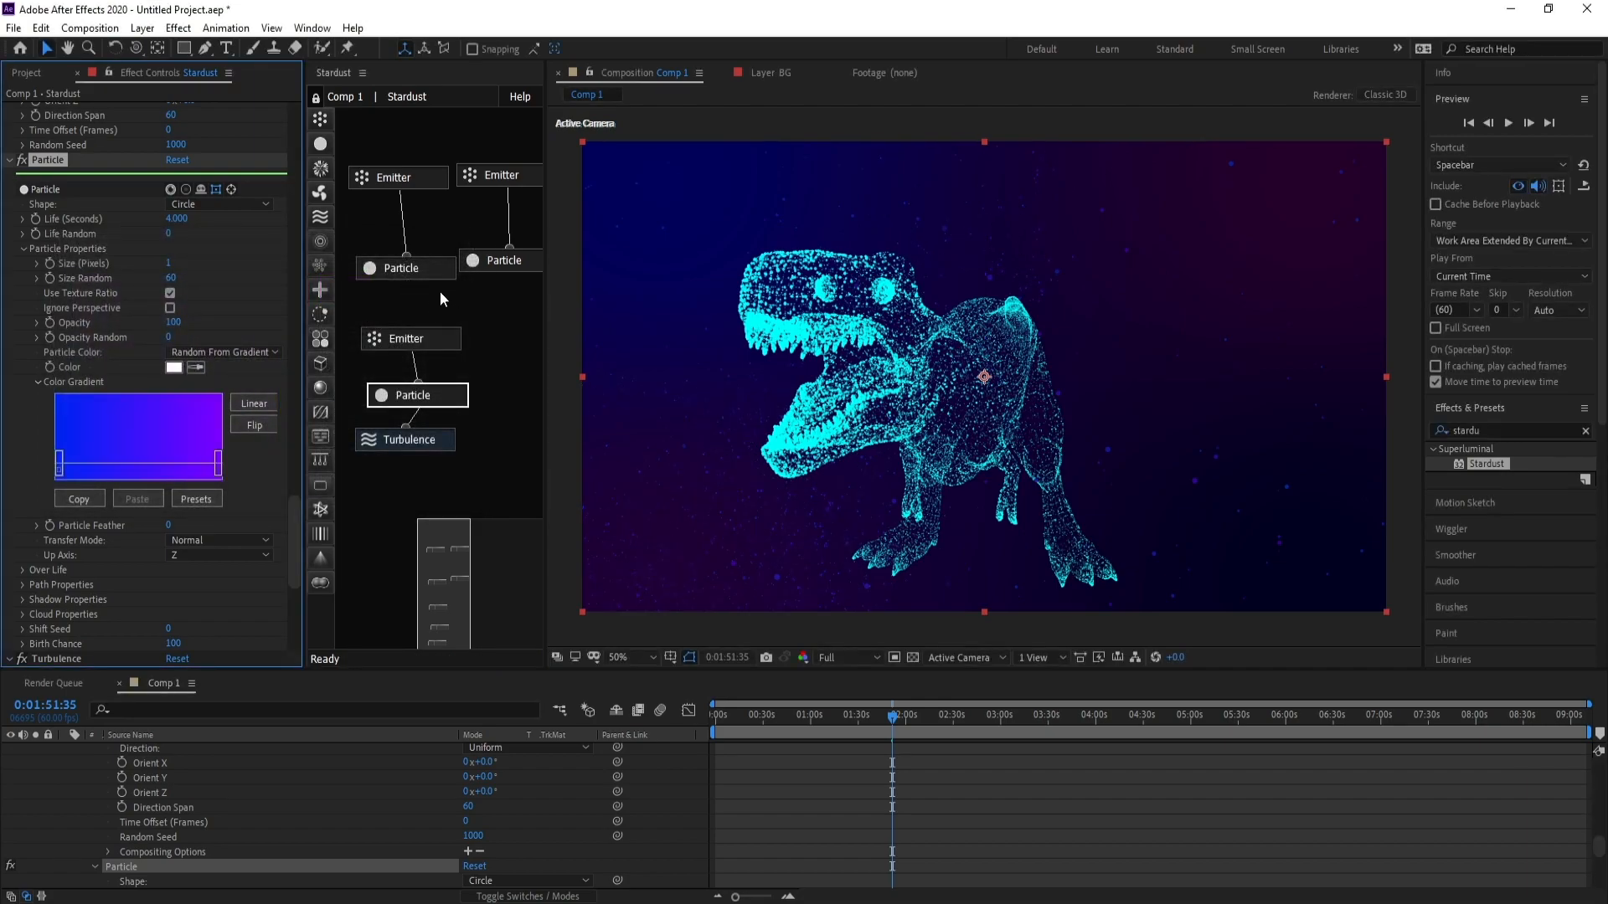
Step: Set the Color Gradient's violet end stop to dark purple 2F014D
double_click(218, 466)
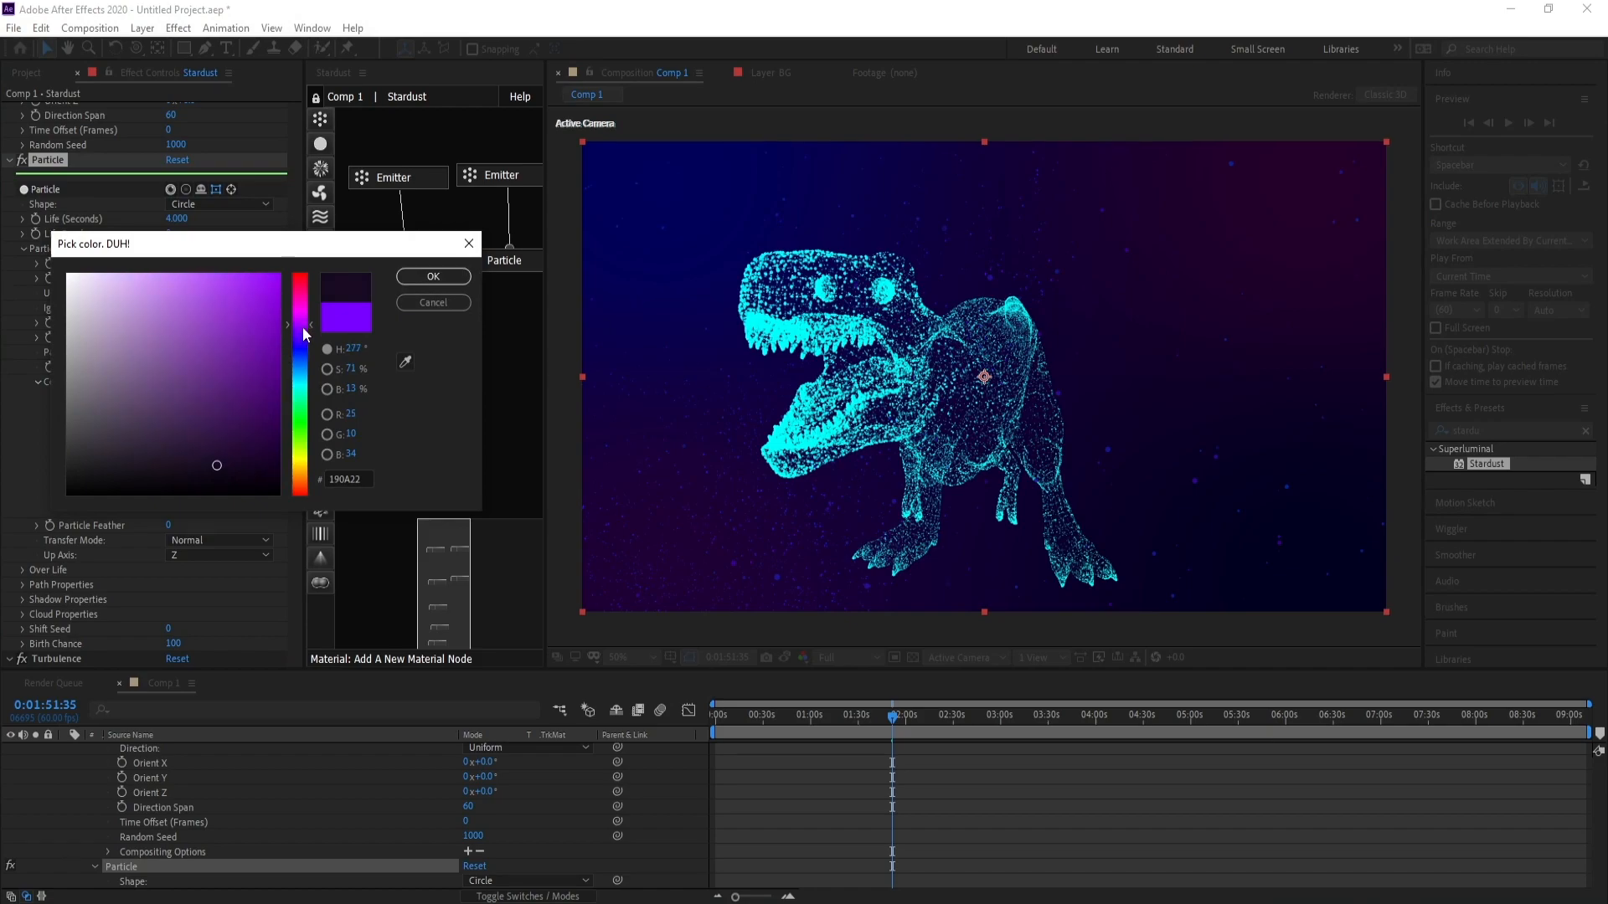
left_click_drag(267, 381, 277, 428)
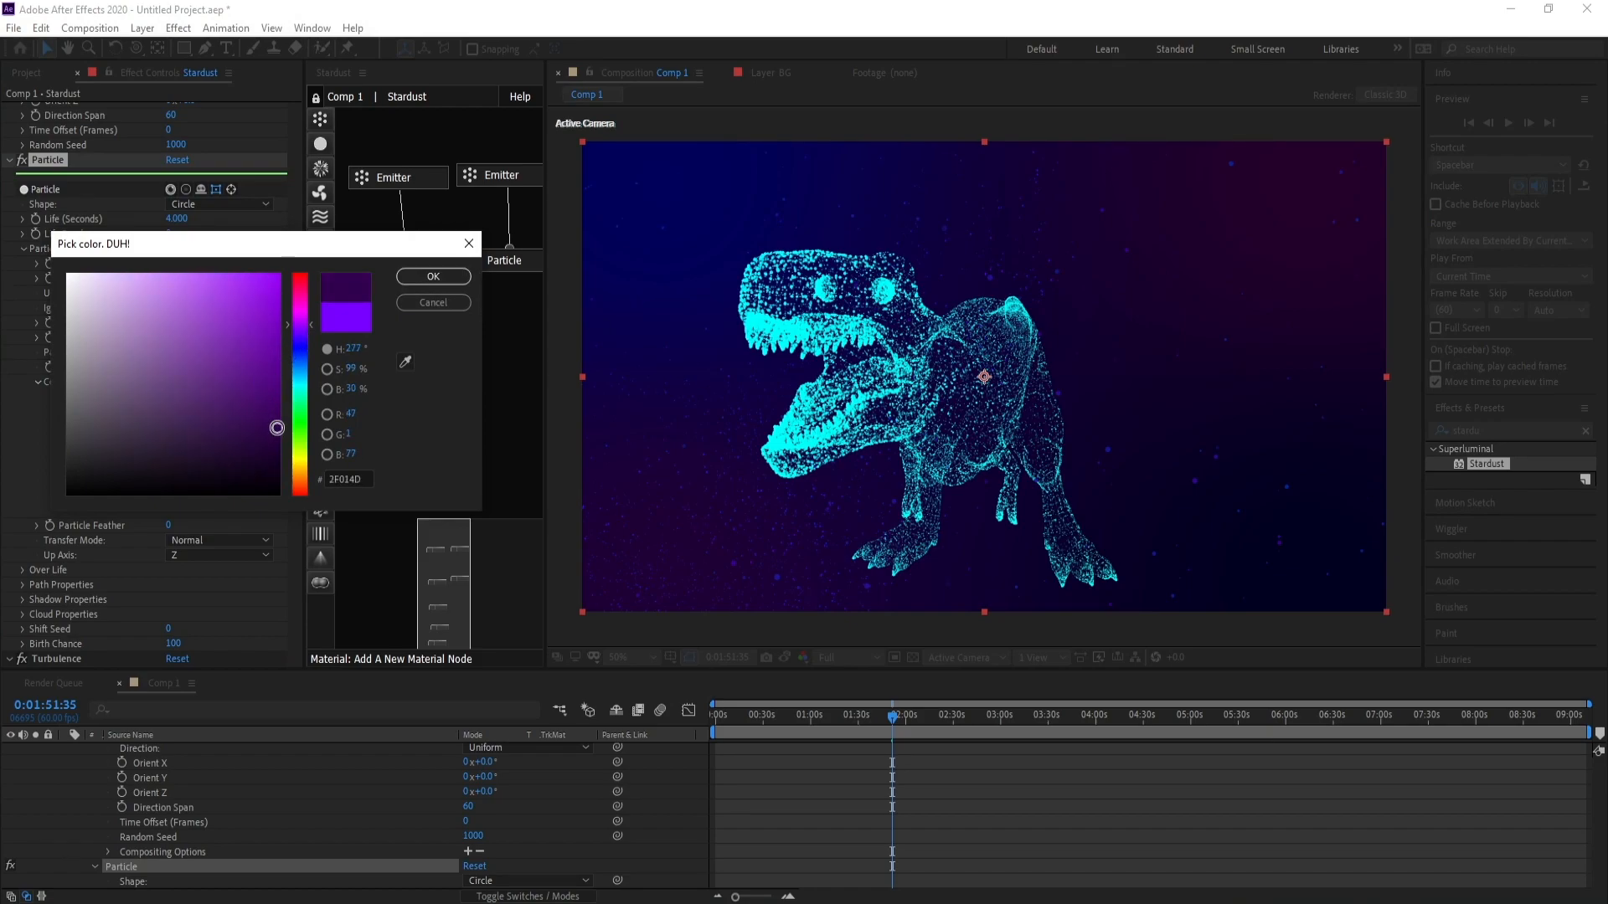
left_click(433, 276)
Step: Change the Color Gradient's blue stop to turquoise 00EEBE and briefly preview the animation
left_click(60, 473)
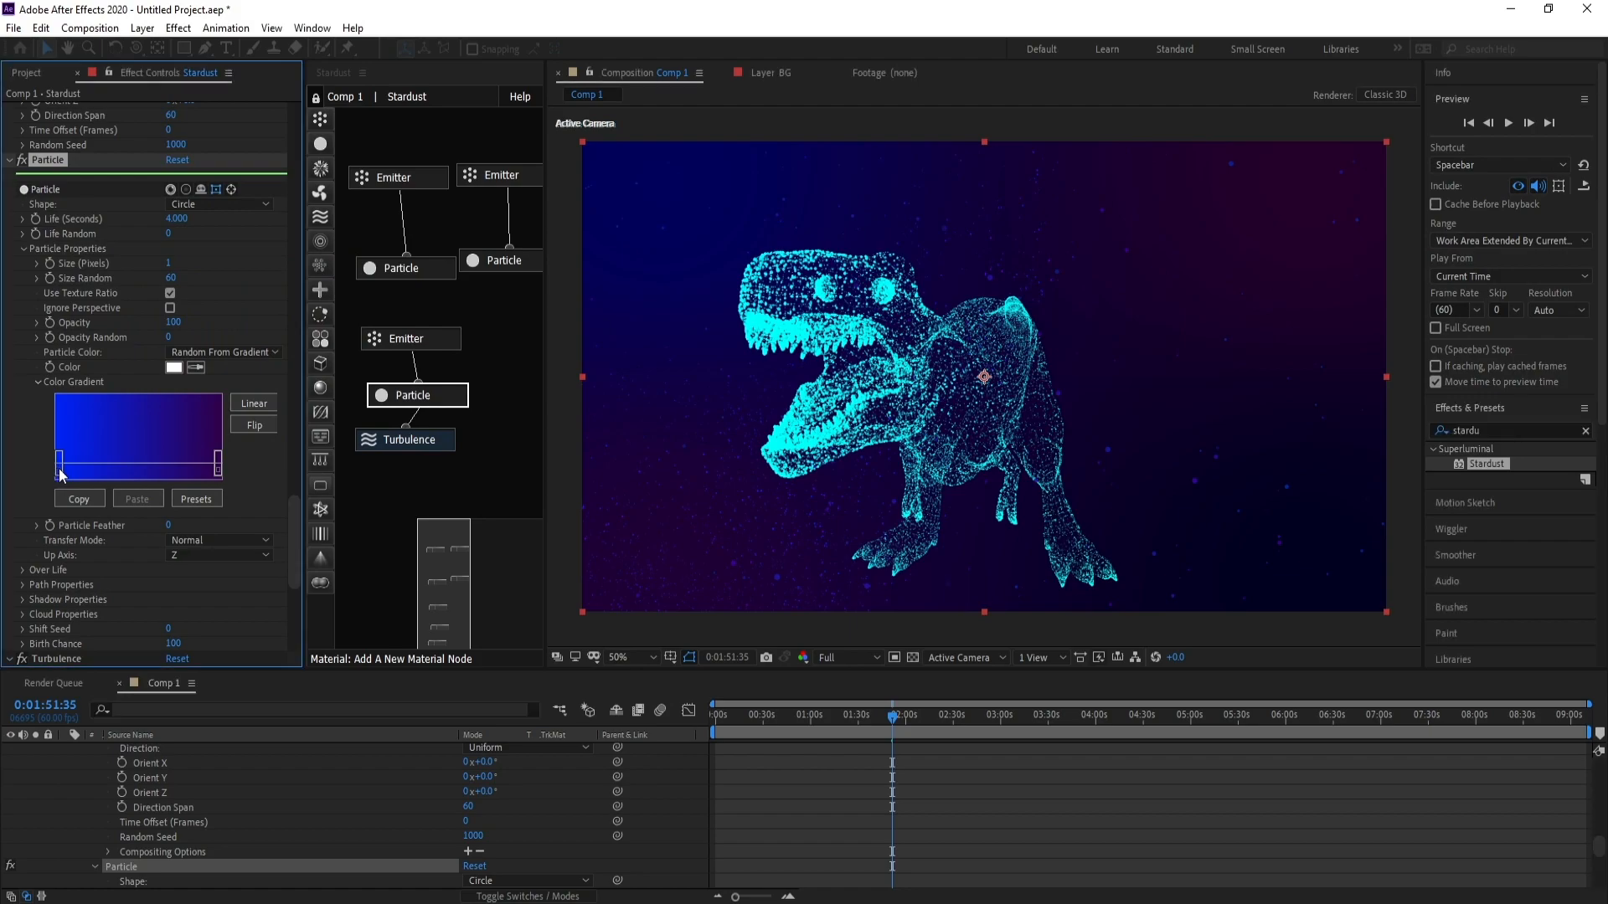
left_click_drag(266, 299, 256, 285)
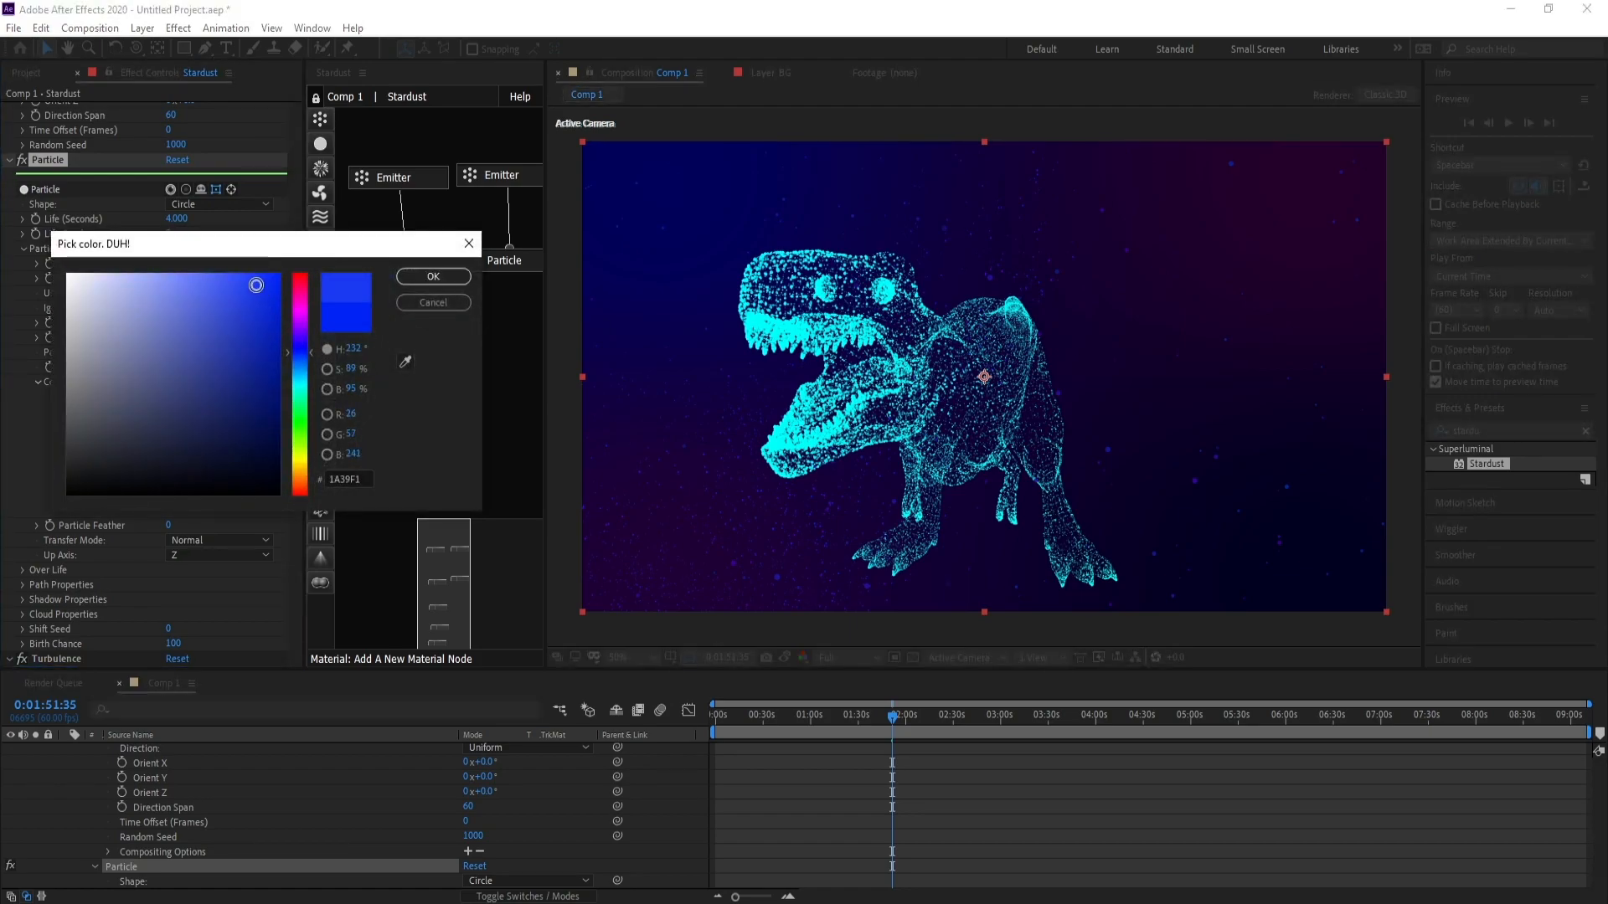
left_click(303, 397)
left_click_drag(304, 402, 308, 391)
left_click_drag(277, 298, 283, 290)
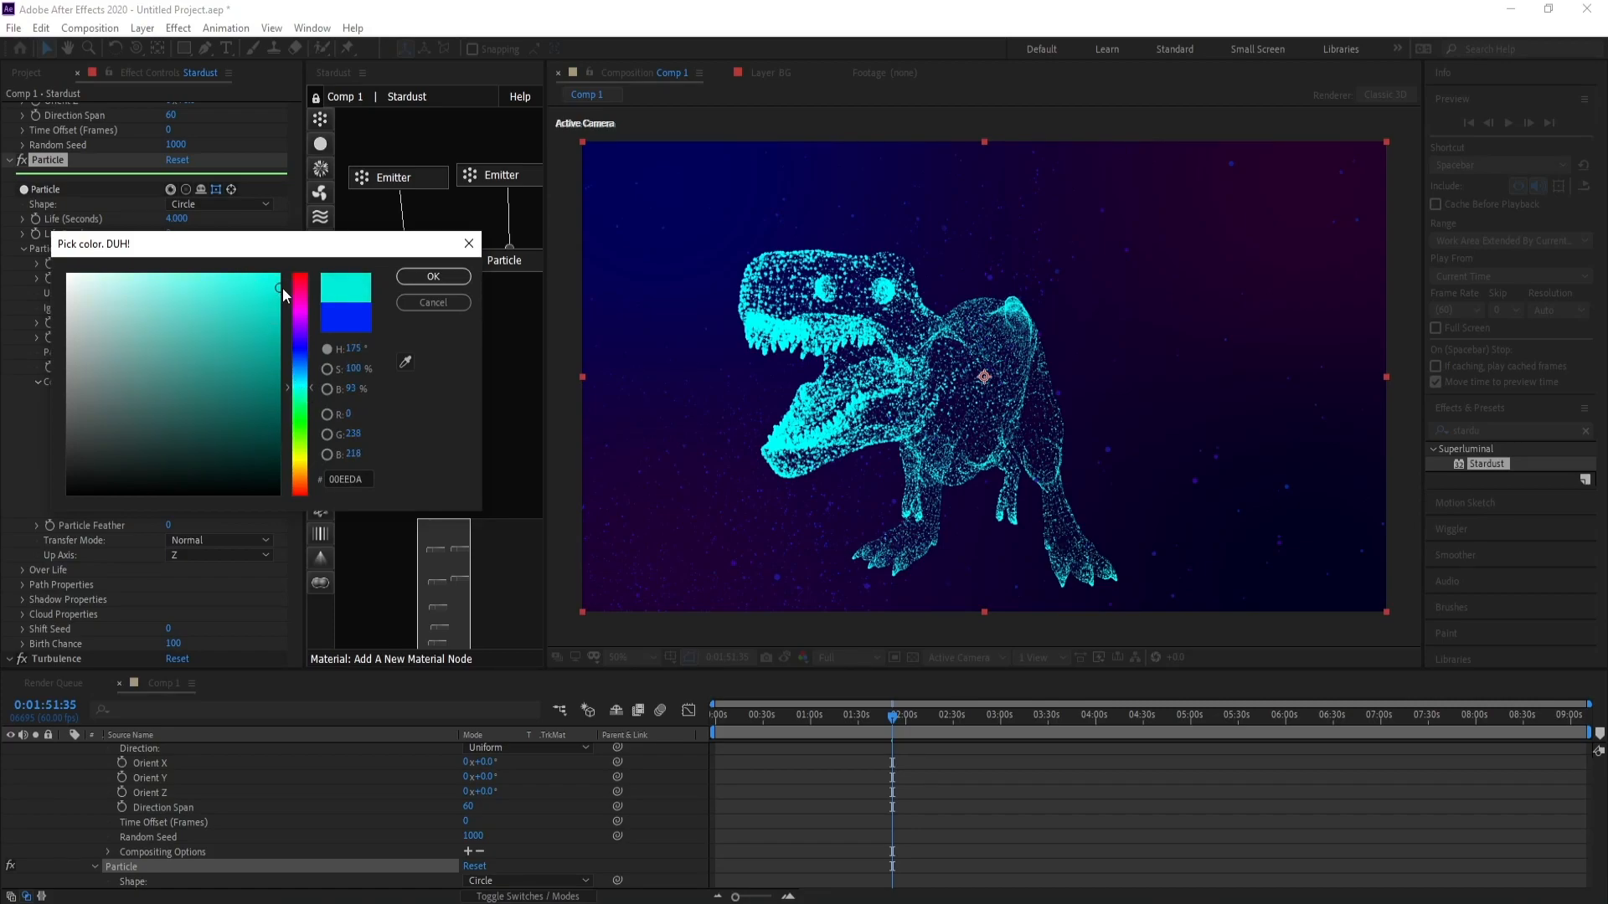
left_click_drag(301, 390, 302, 386)
left_click_drag(309, 389, 310, 395)
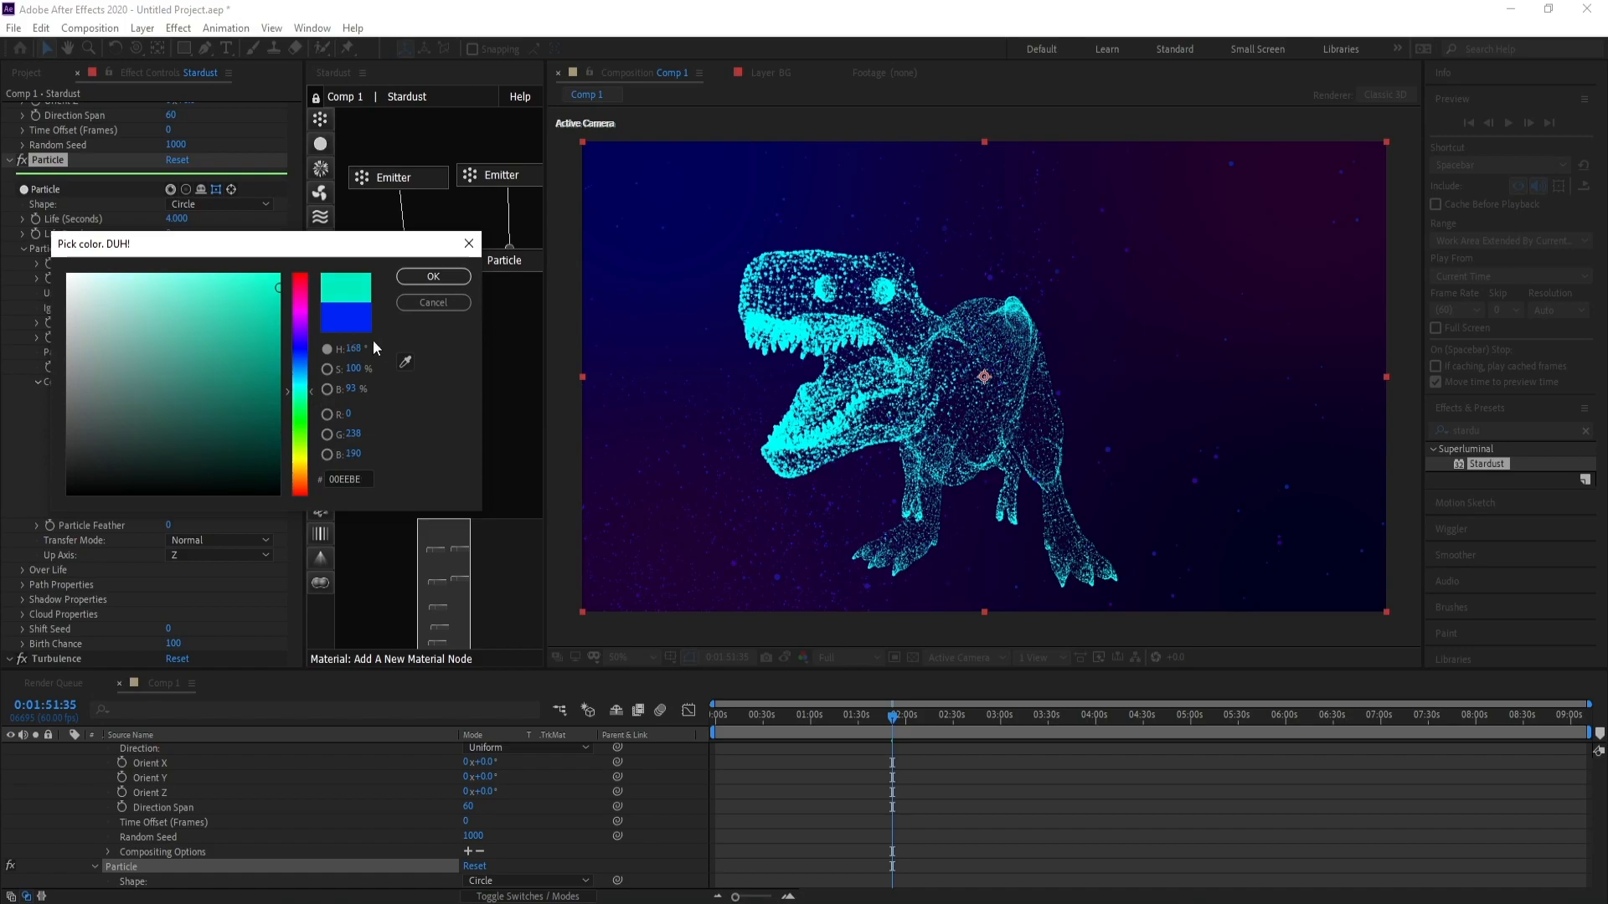
left_click(432, 278)
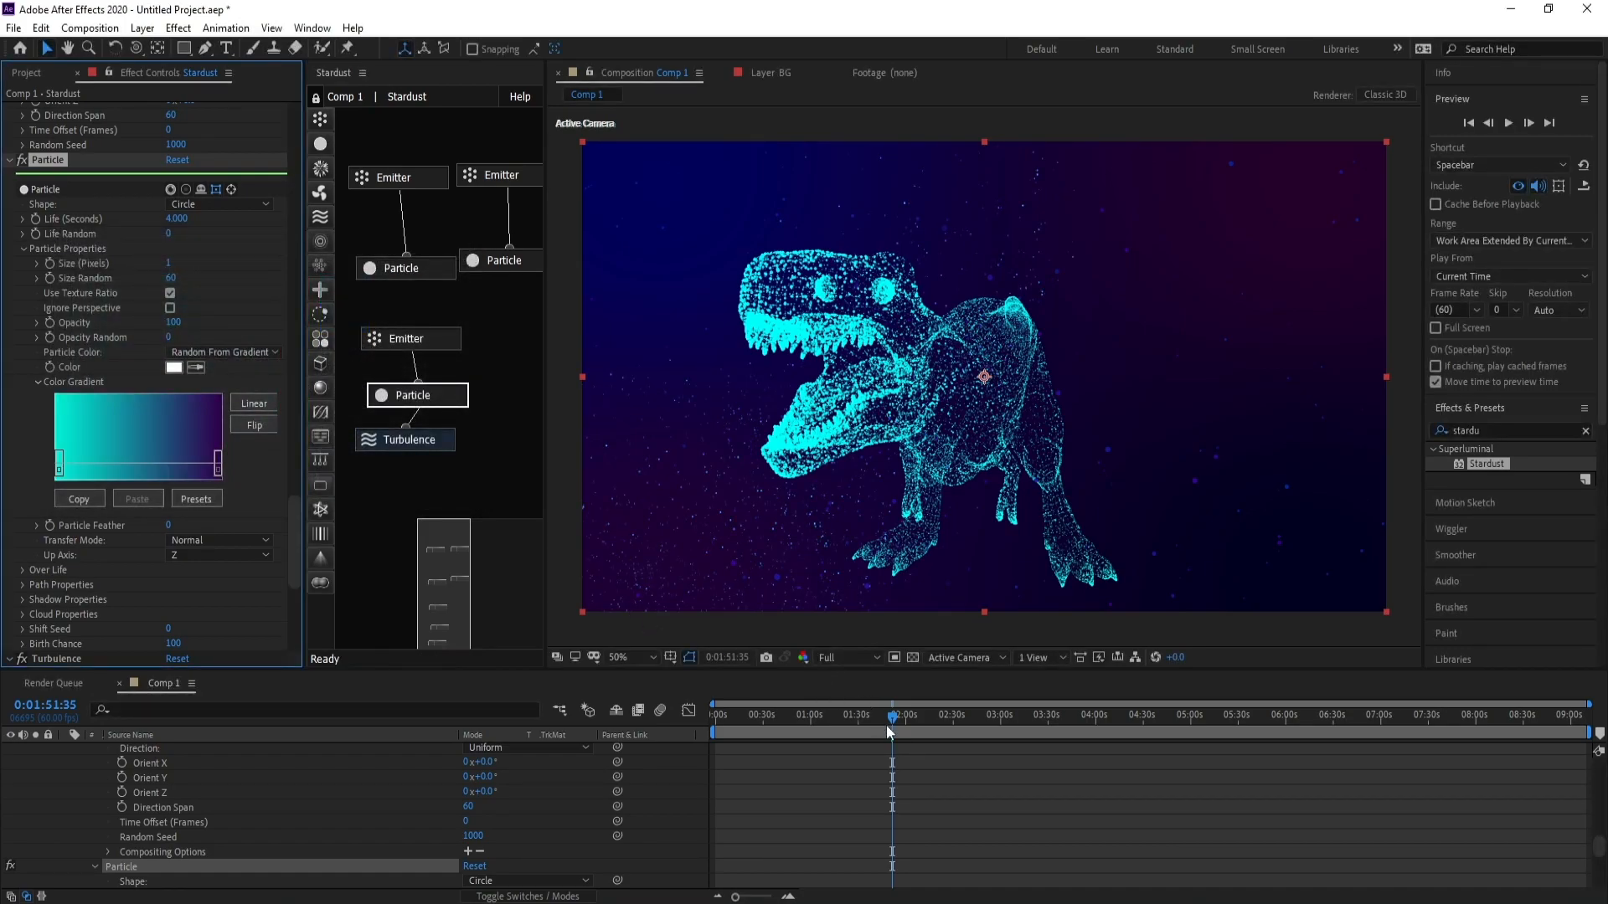
key("space")
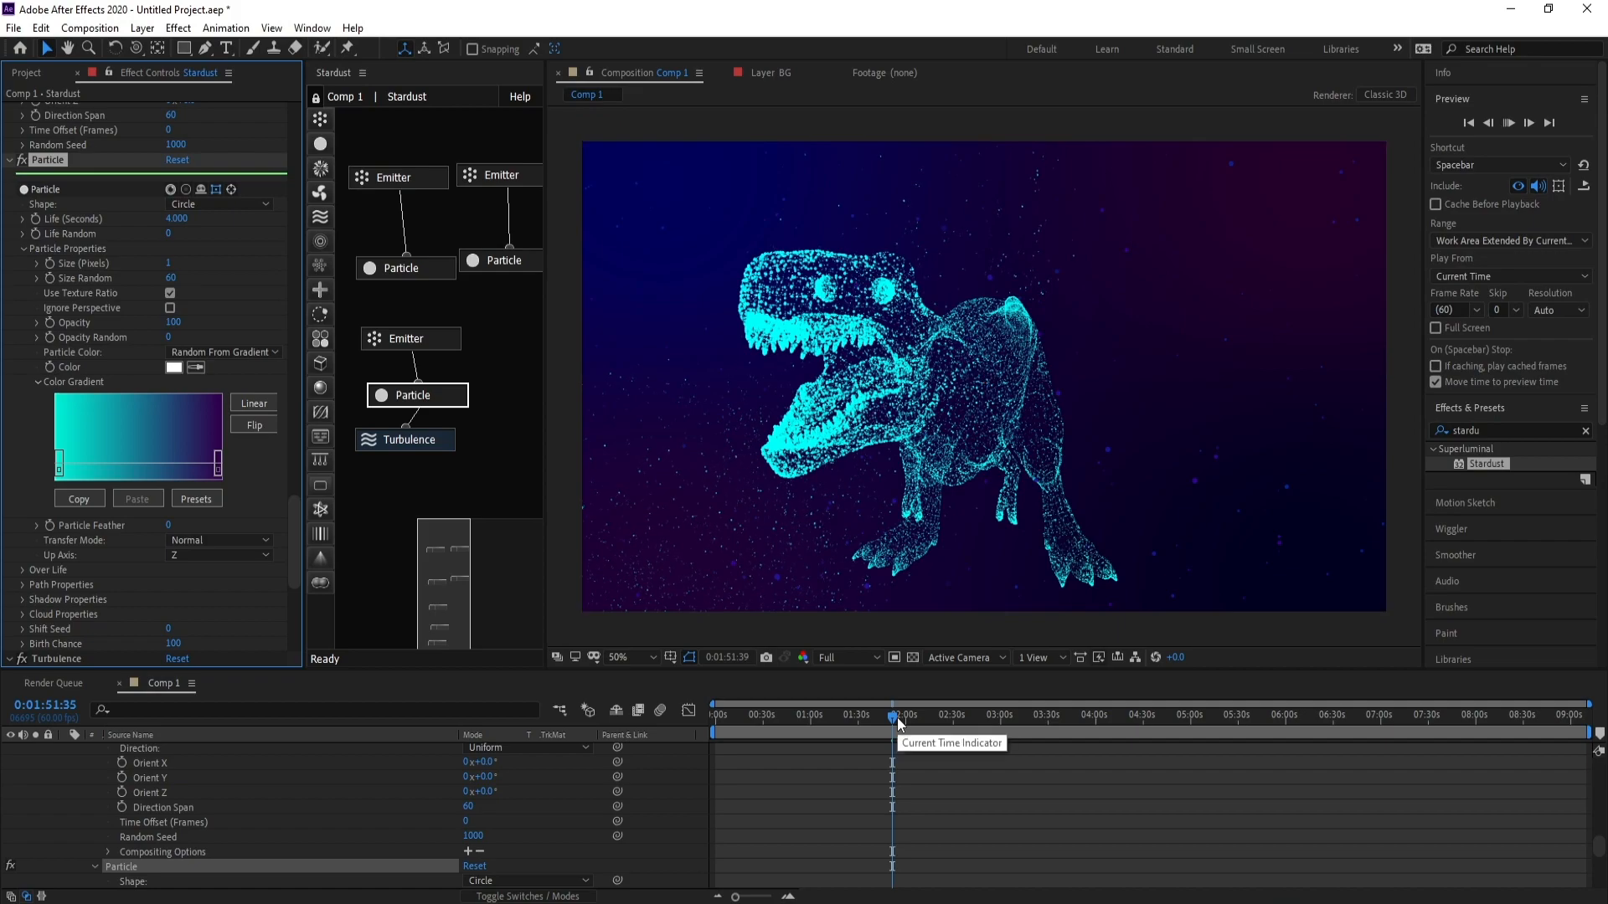
key("space")
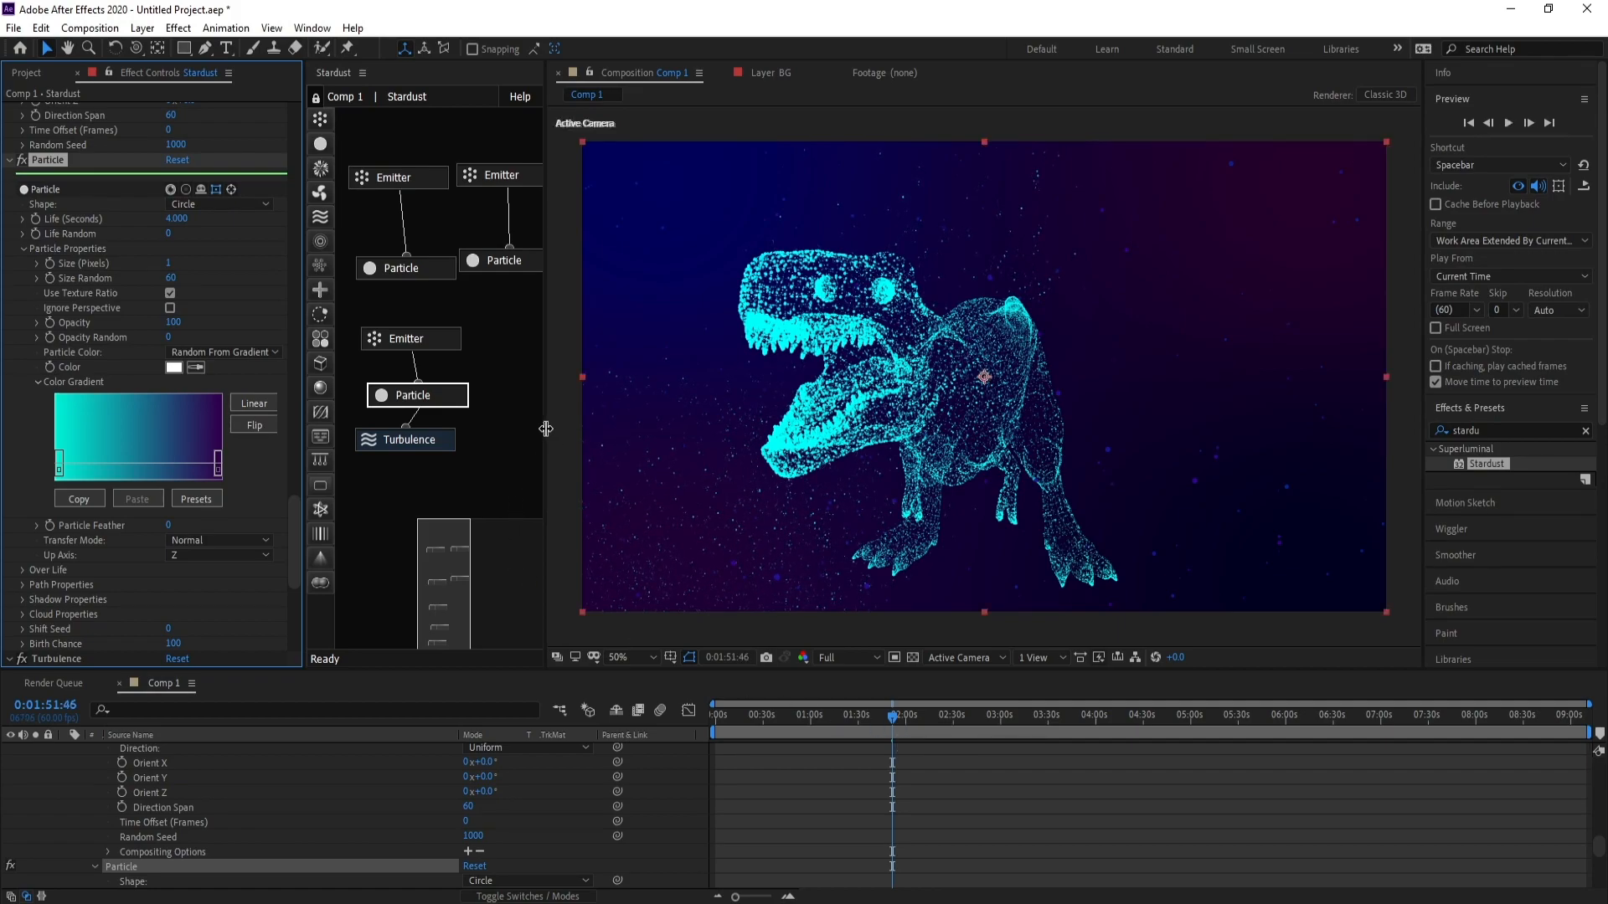
Step: Duplicate the third emitter's Emitter, Particle and Turbulence nodes together and arrange the copies beside the originals in the node graph
left_click_drag(545, 428, 641, 428)
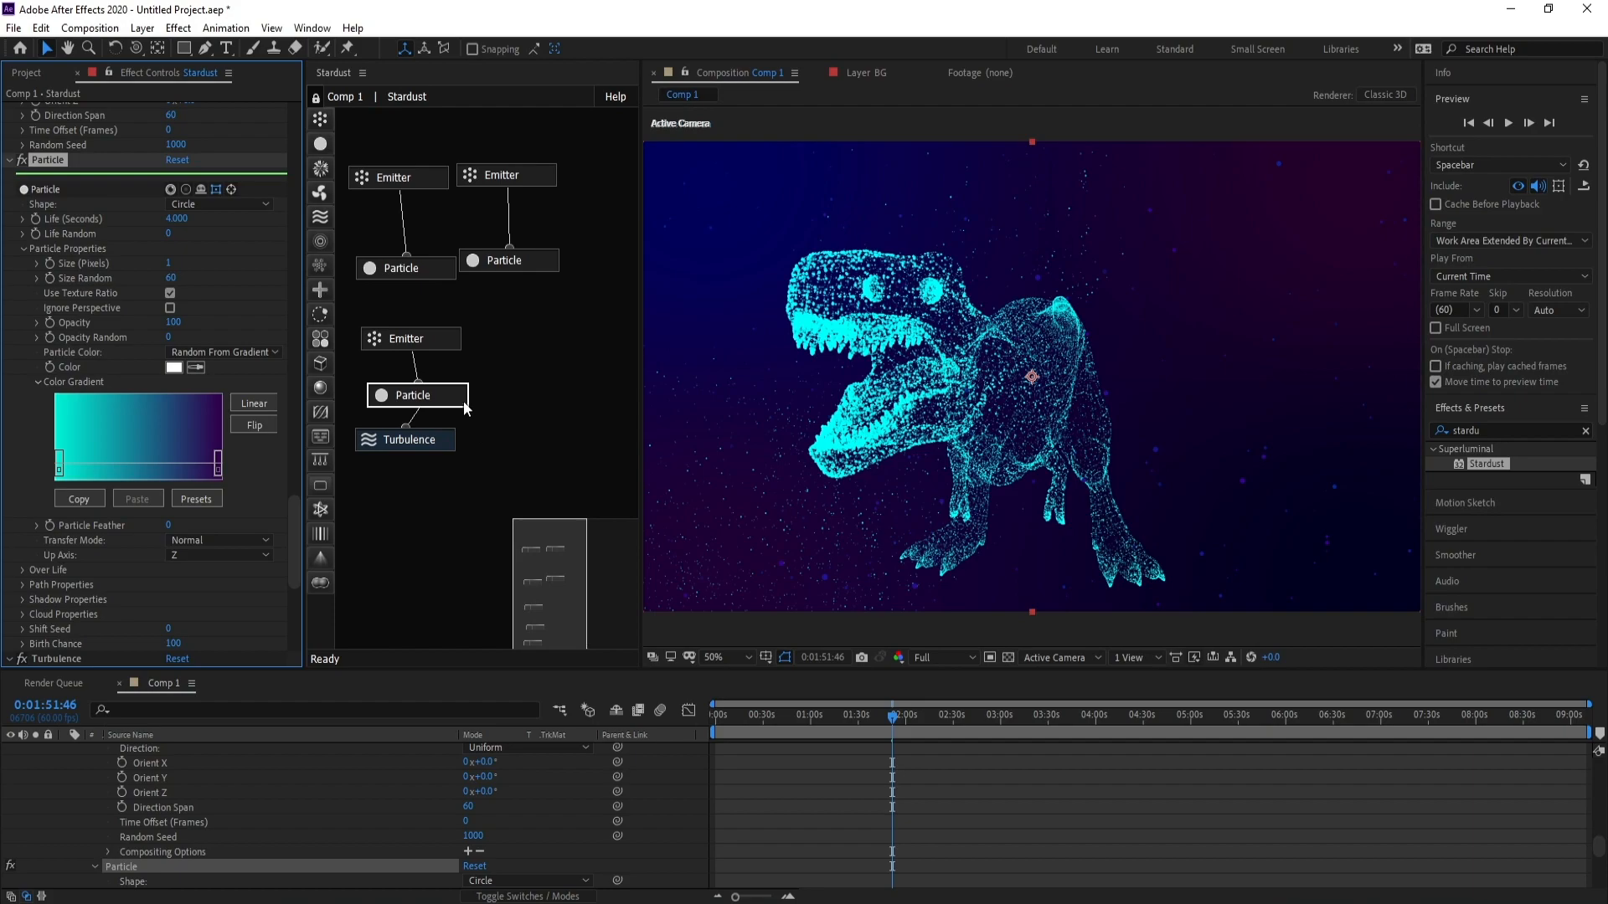
left_click_drag(497, 325, 412, 468)
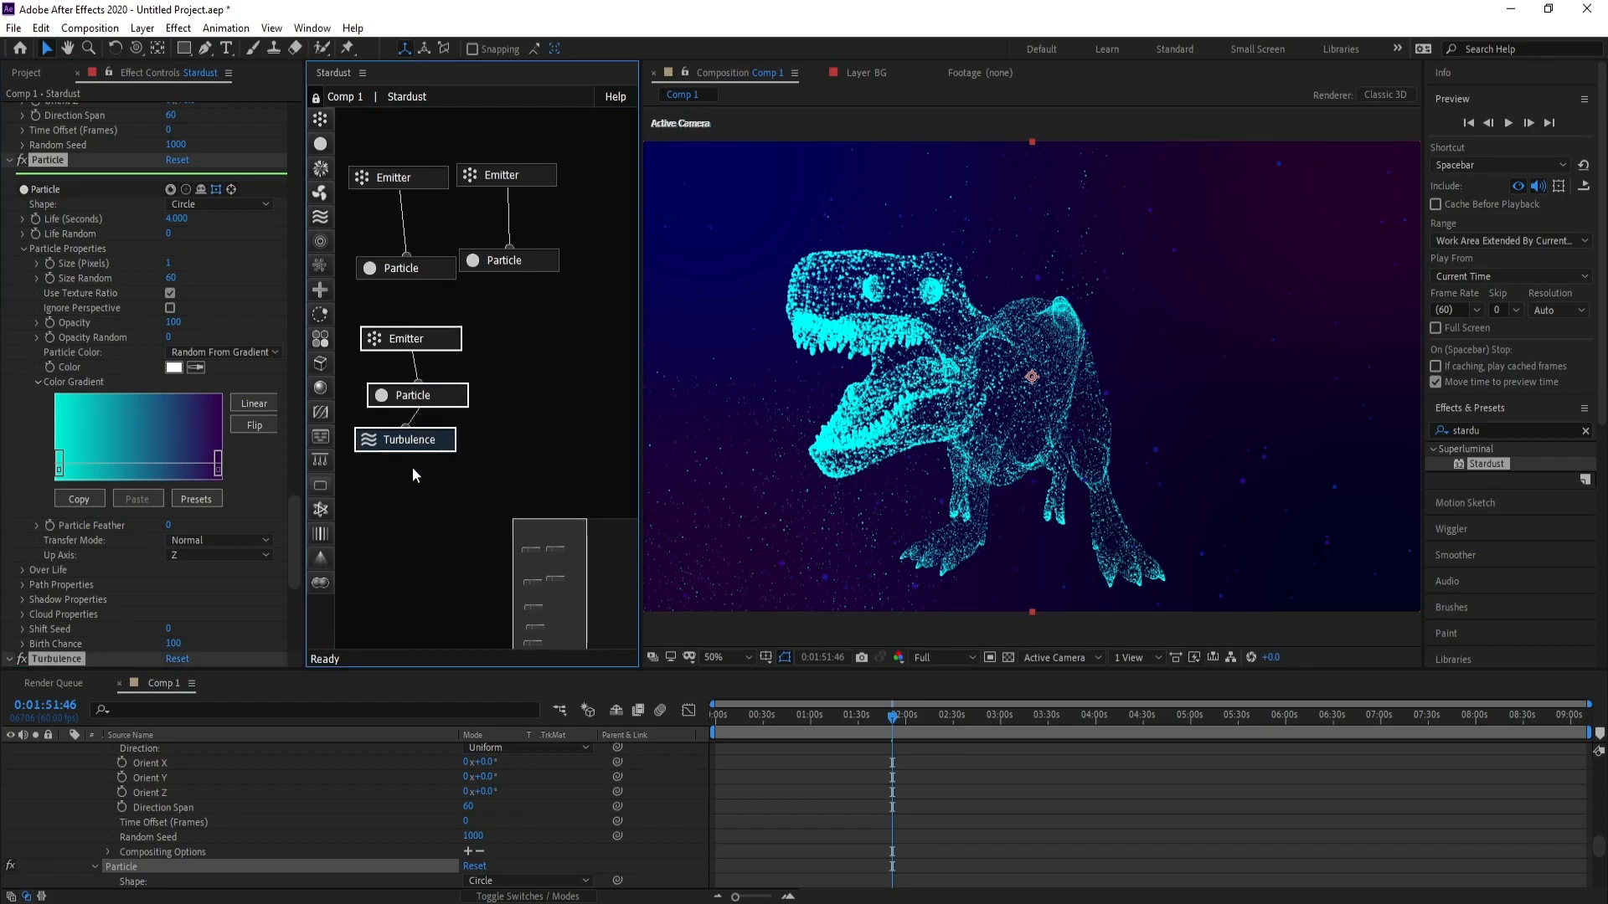
key("ctrl+d")
left_click_drag(485, 355, 536, 346)
left_click(494, 348)
left_click_drag(484, 408, 544, 398)
left_click_drag(463, 455, 536, 446)
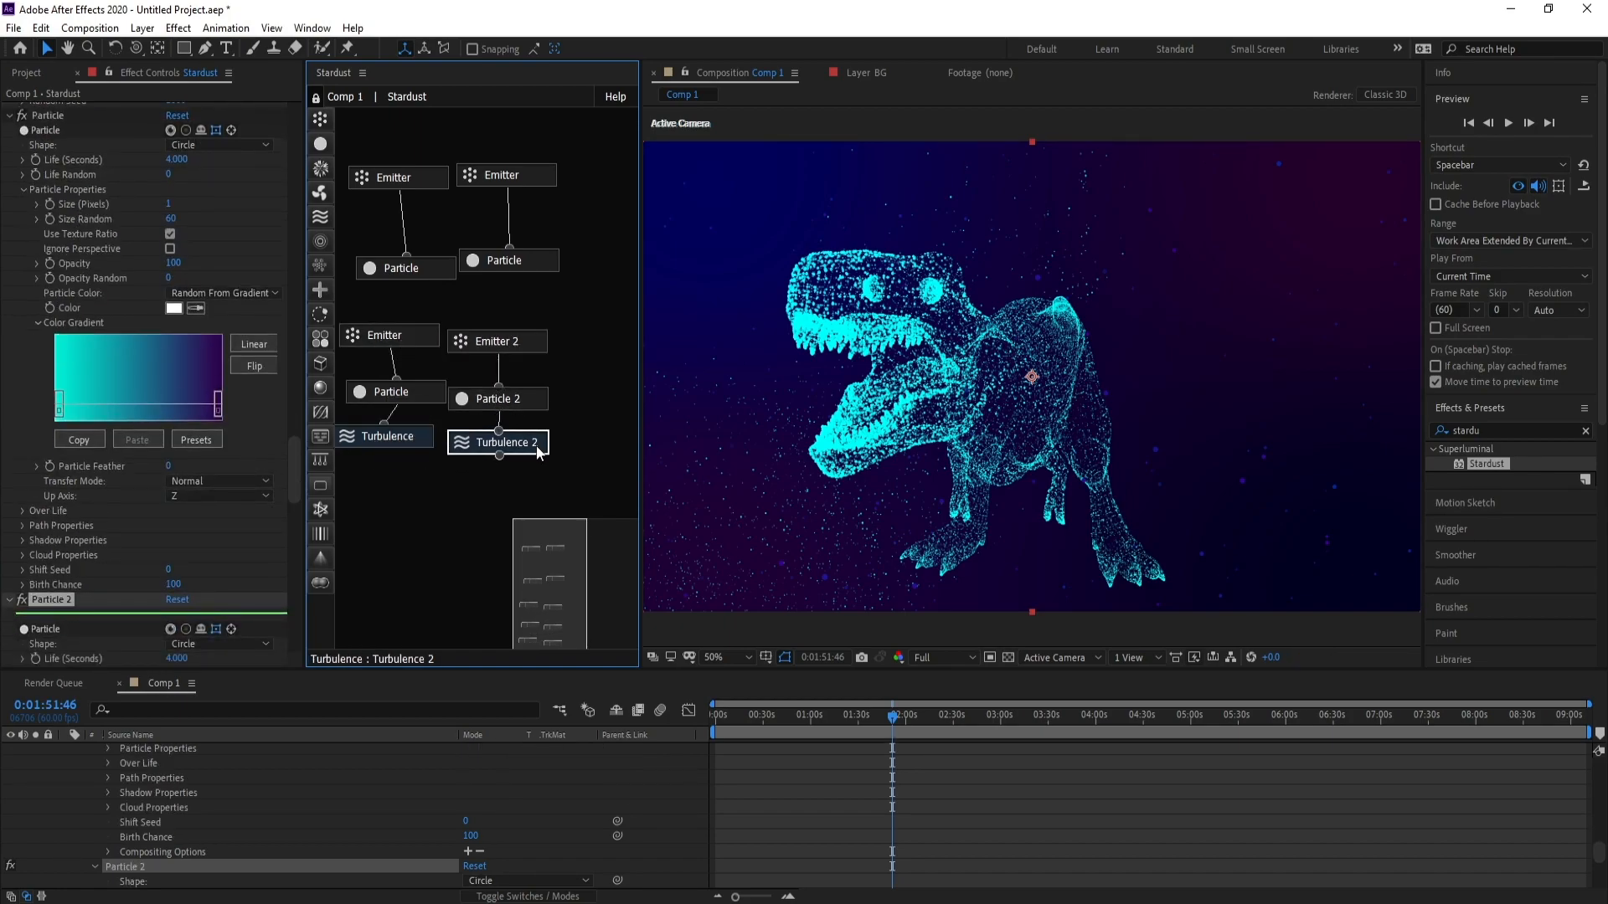
Step: Set Emitter 2's Origin XY to about 867, 438 and its Size Z to 90, and restore the wider composition view
left_click(501, 350)
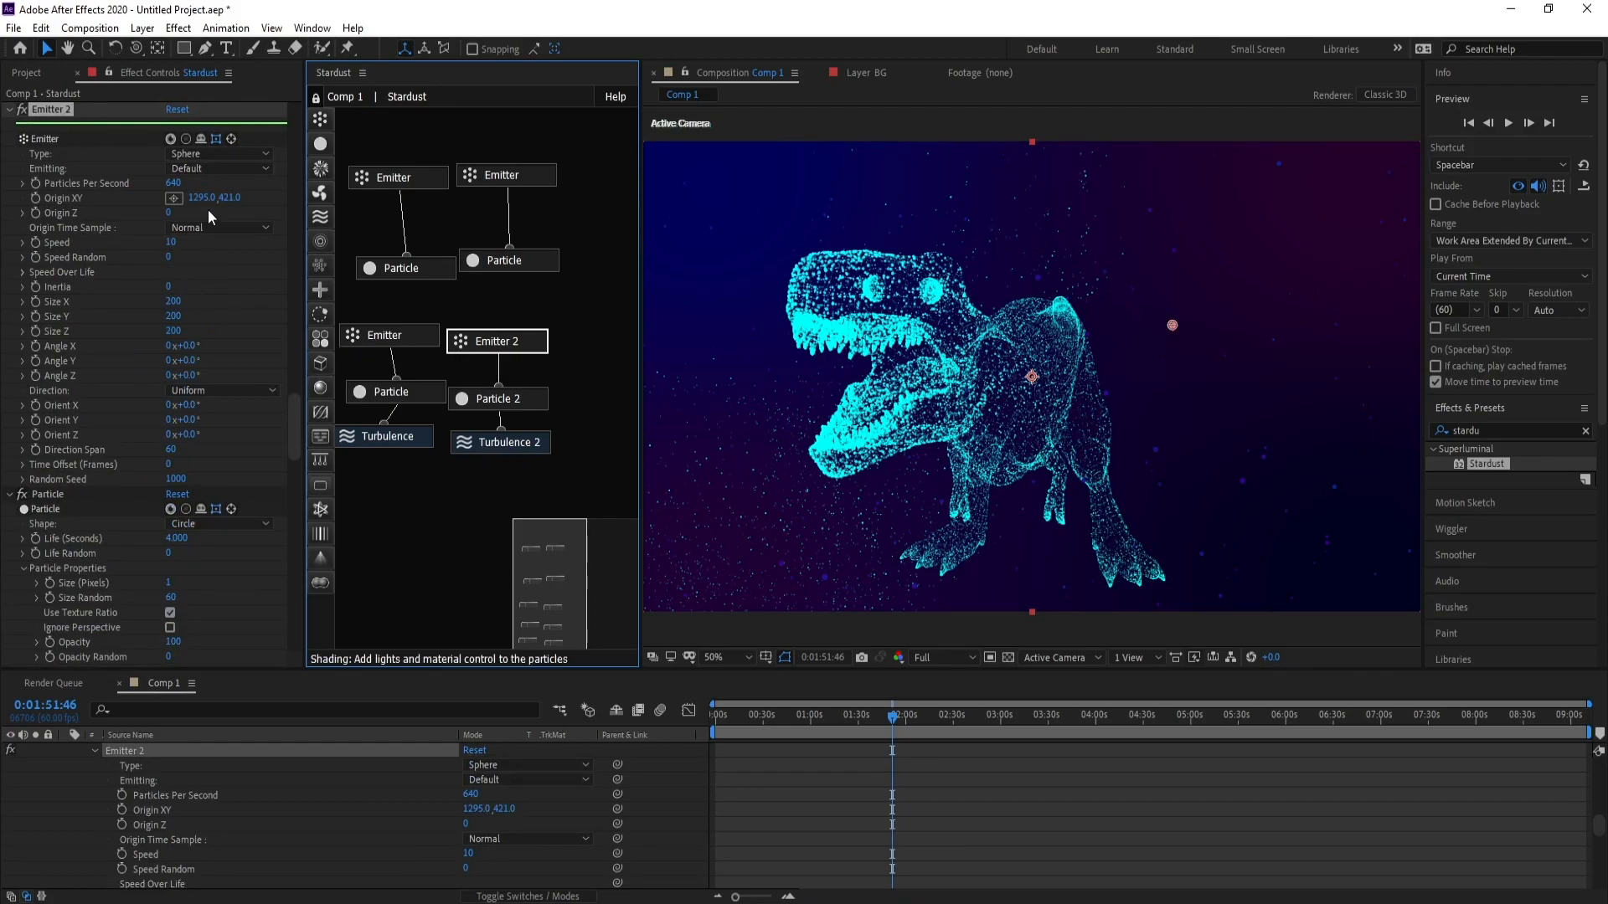
left_click_drag(201, 198, 19, 199)
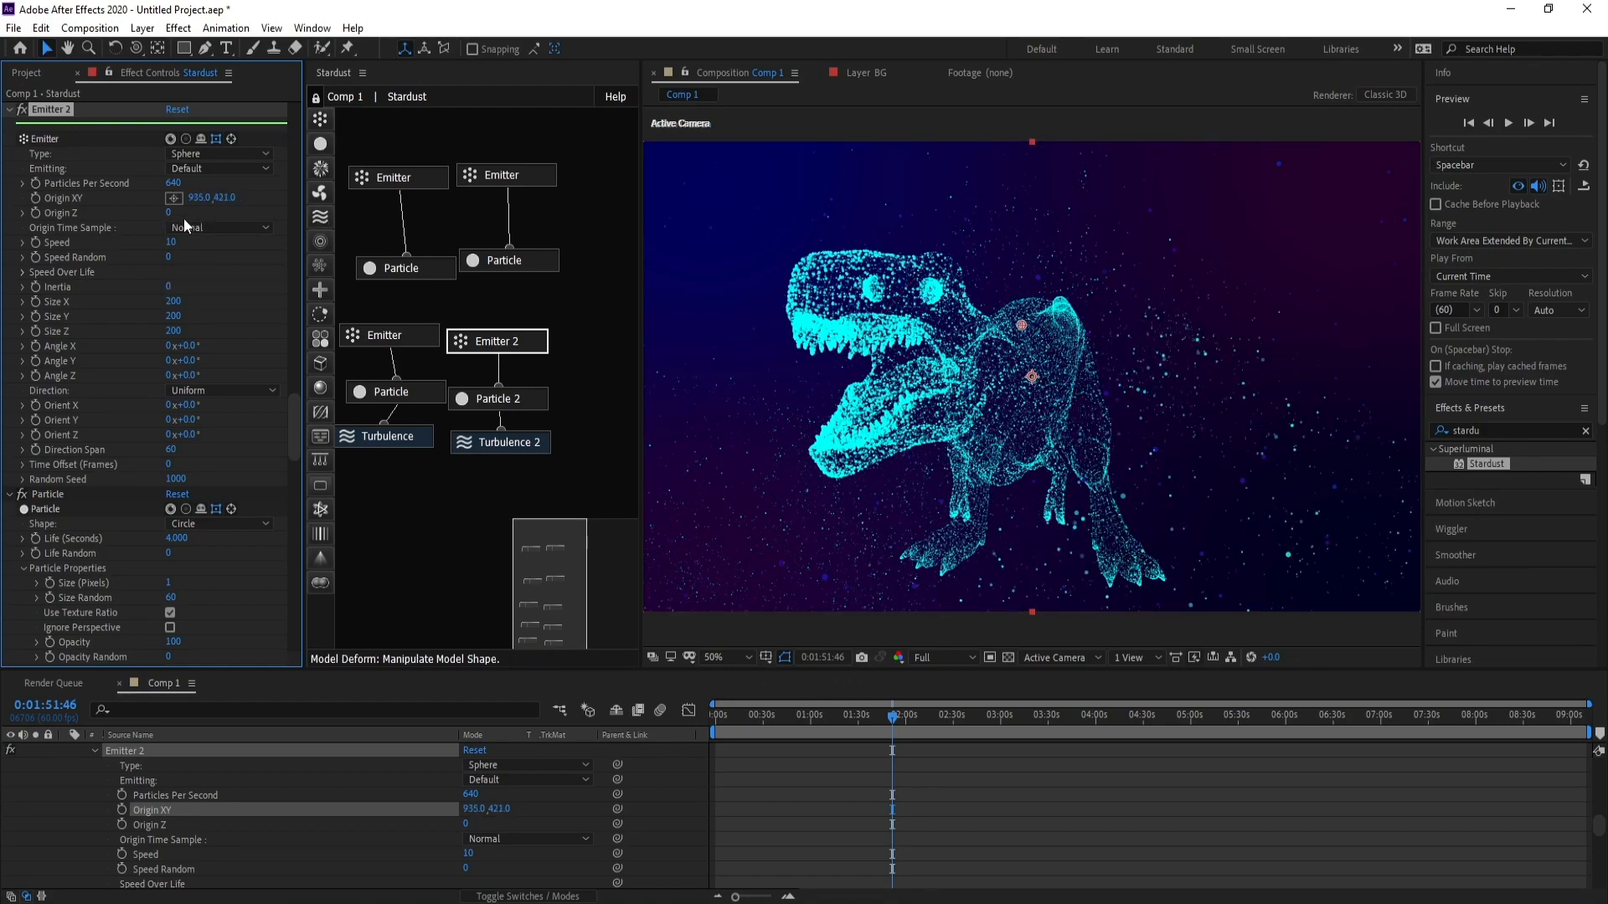
left_click_drag(198, 198, 243, 199)
left_click_drag(175, 334, 158, 335)
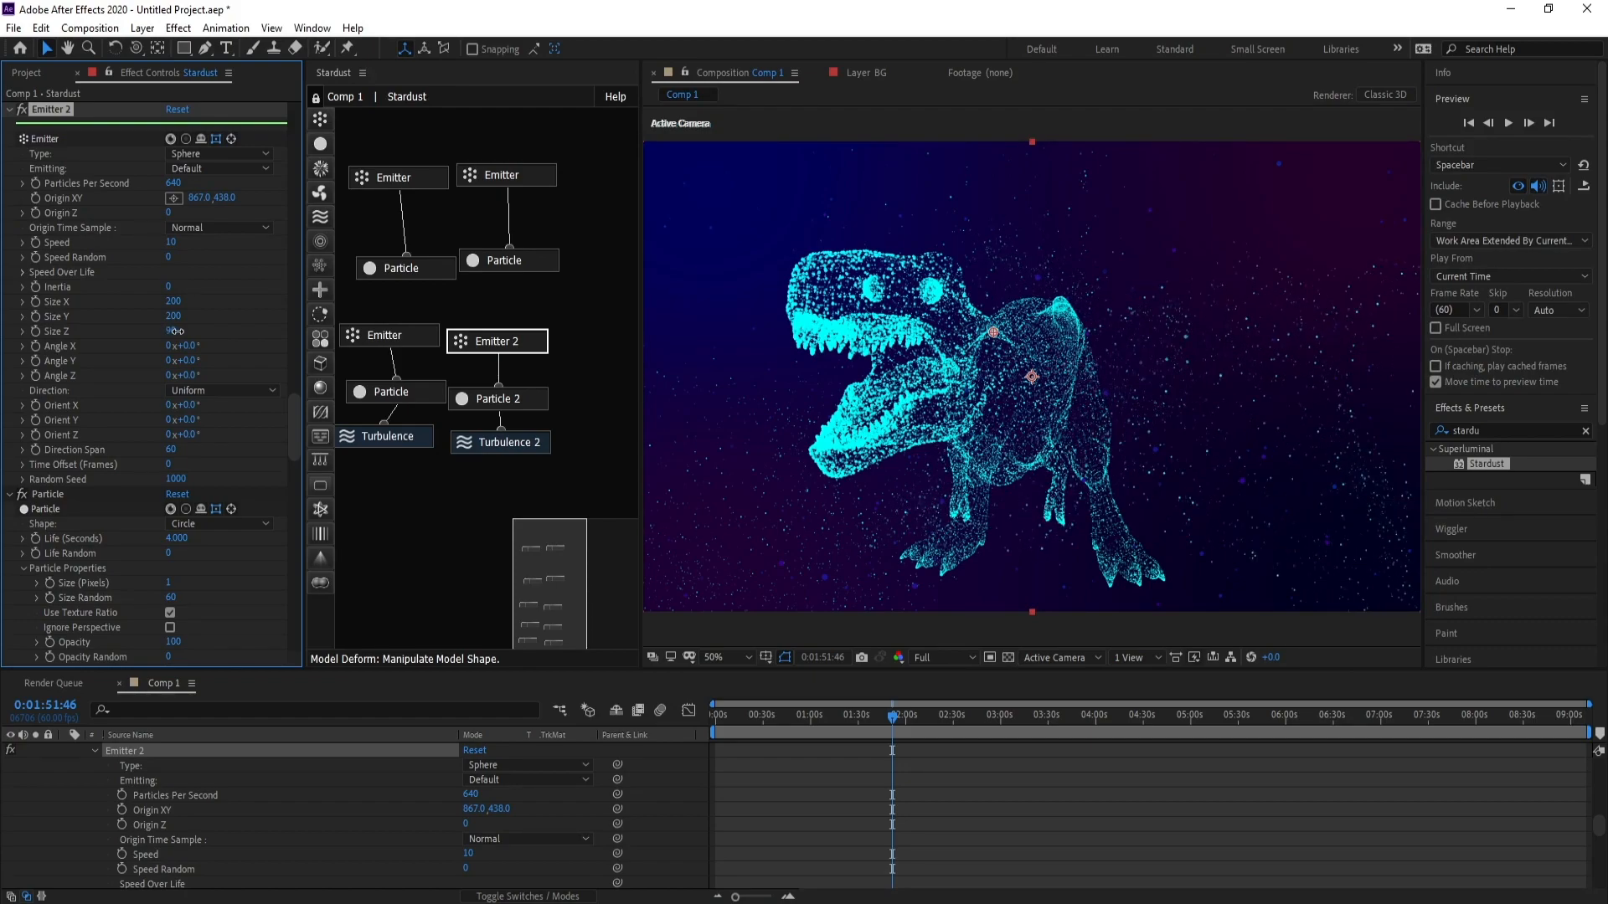
left_click_drag(636, 343, 507, 343)
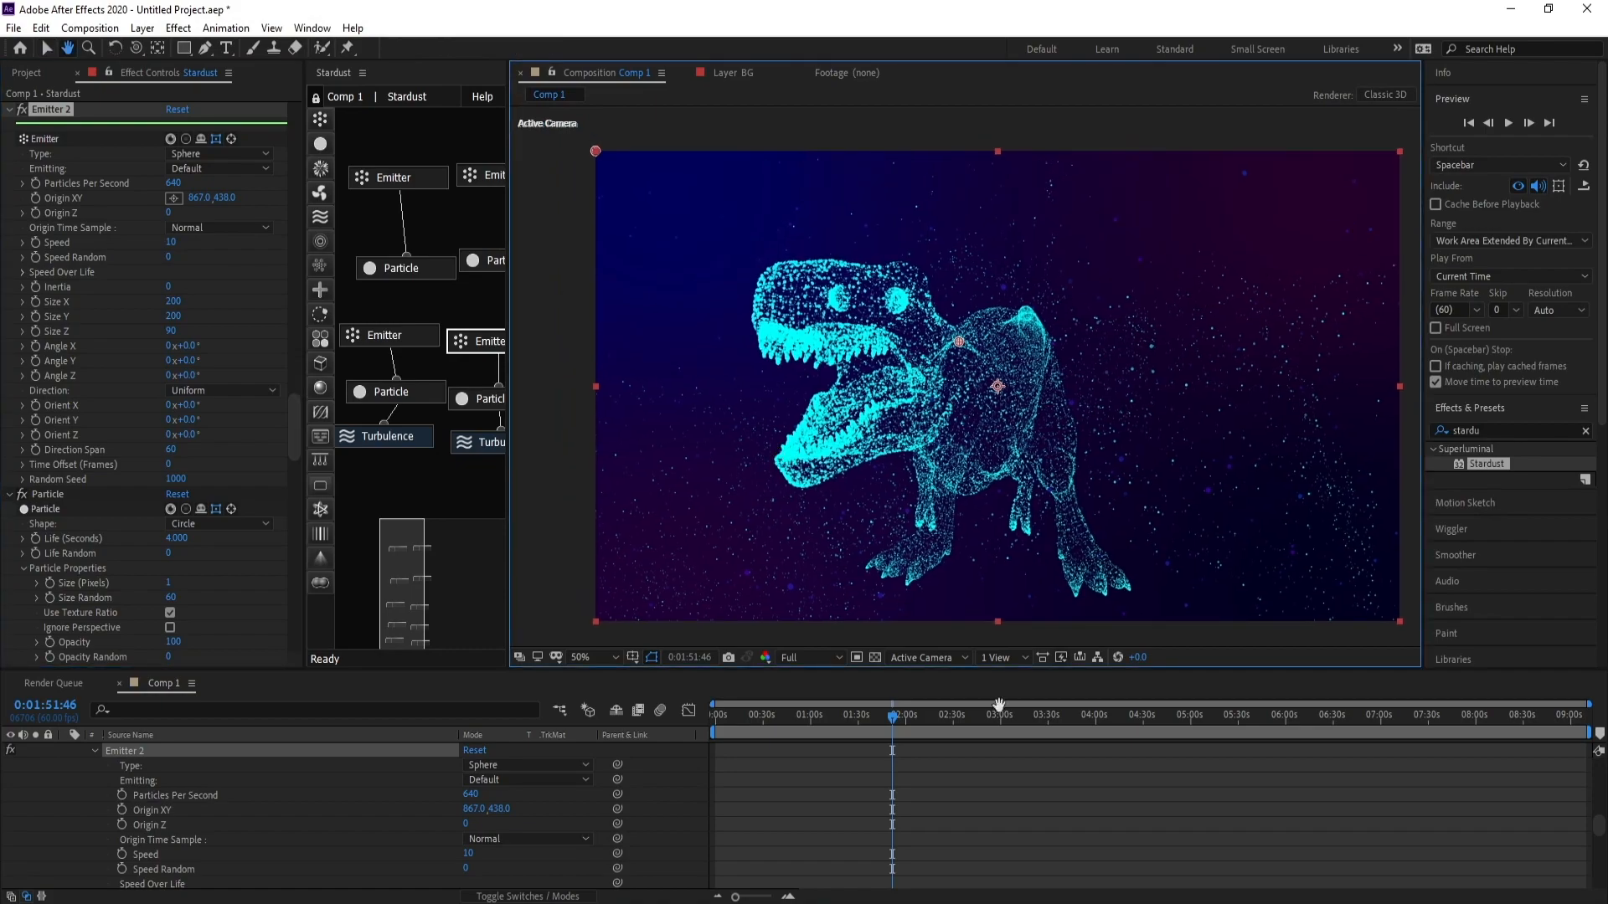
Step: Go to the first frame, slide the Stardust layer earlier than the composition start, and extend its end to the composition's end
left_click(770, 722)
left_click_drag(770, 721, 700, 730)
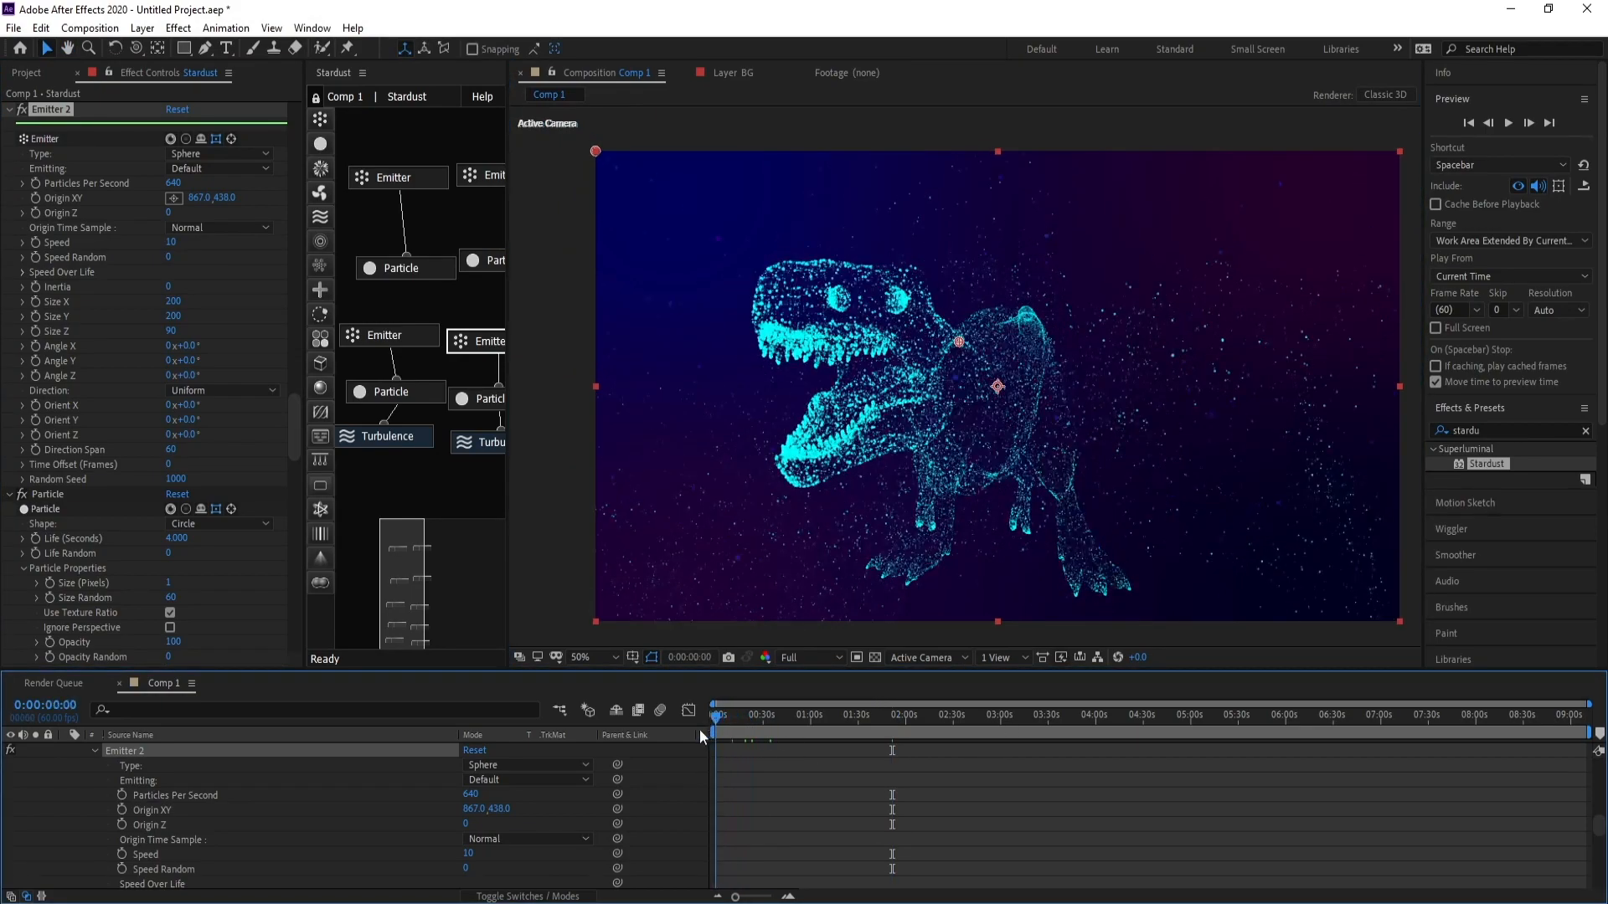
scroll(1595, 837, "up", 10)
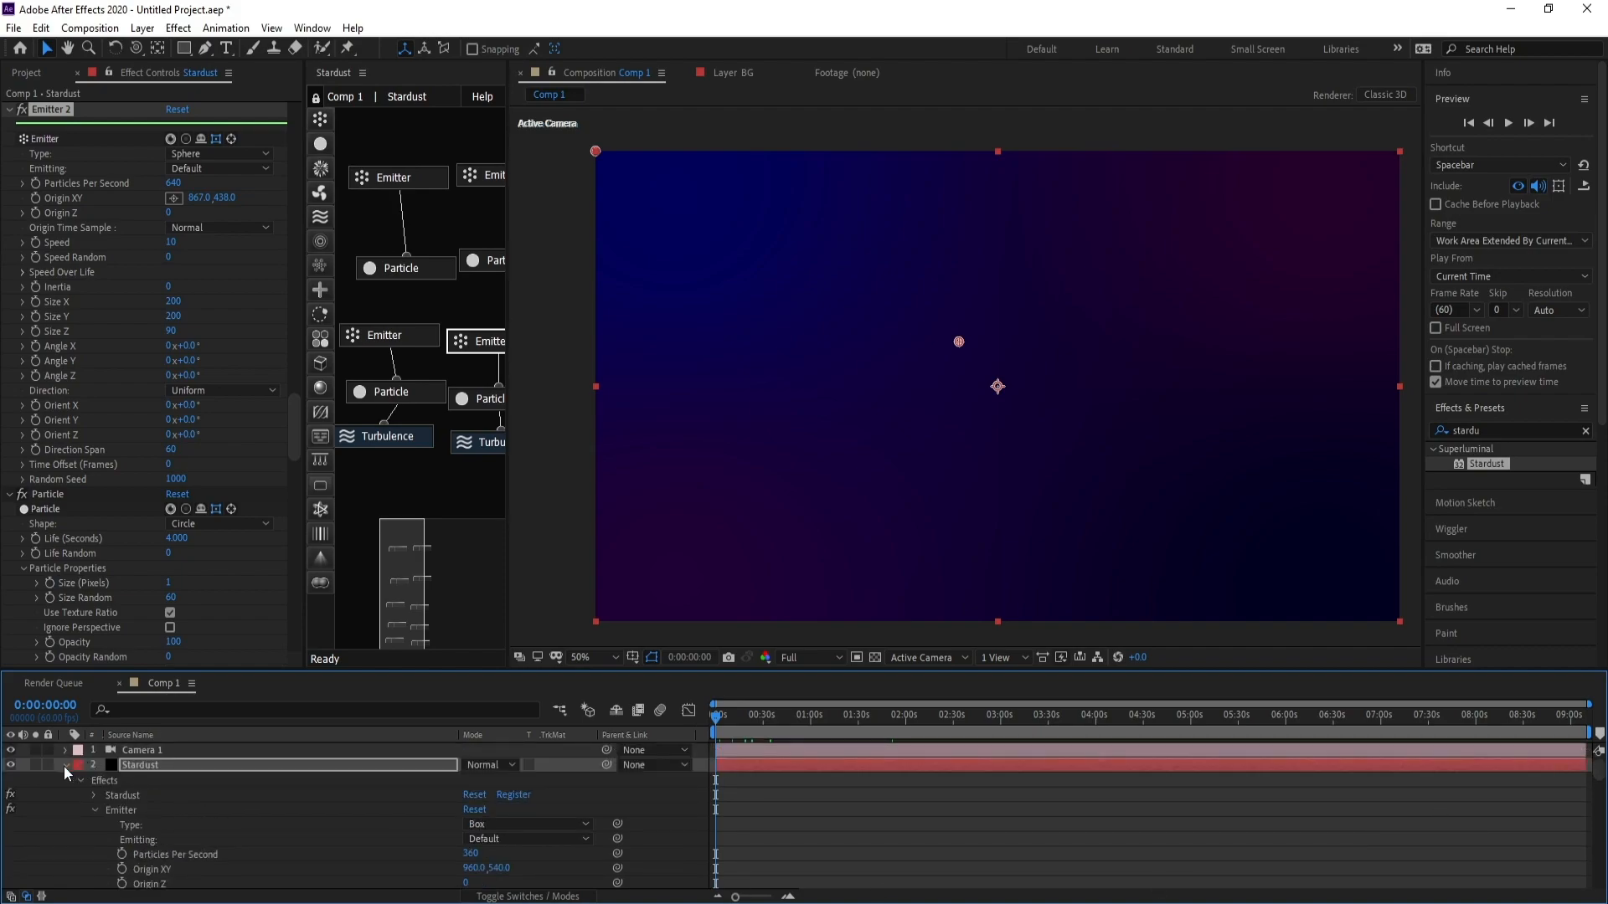
left_click(66, 764)
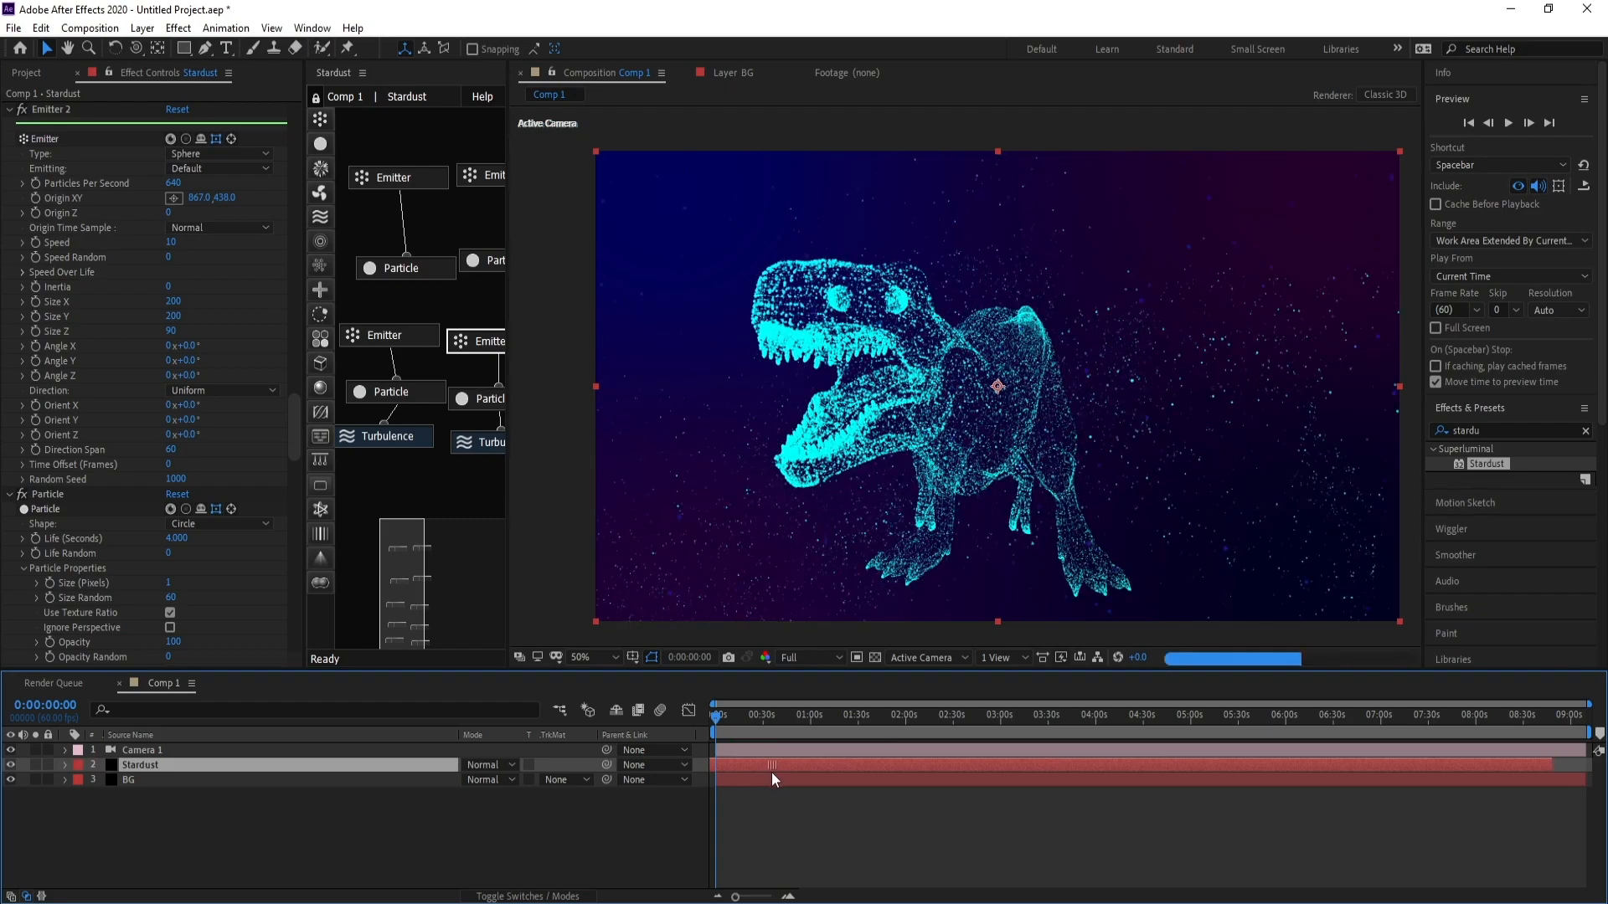
left_click_drag(1552, 765, 1585, 765)
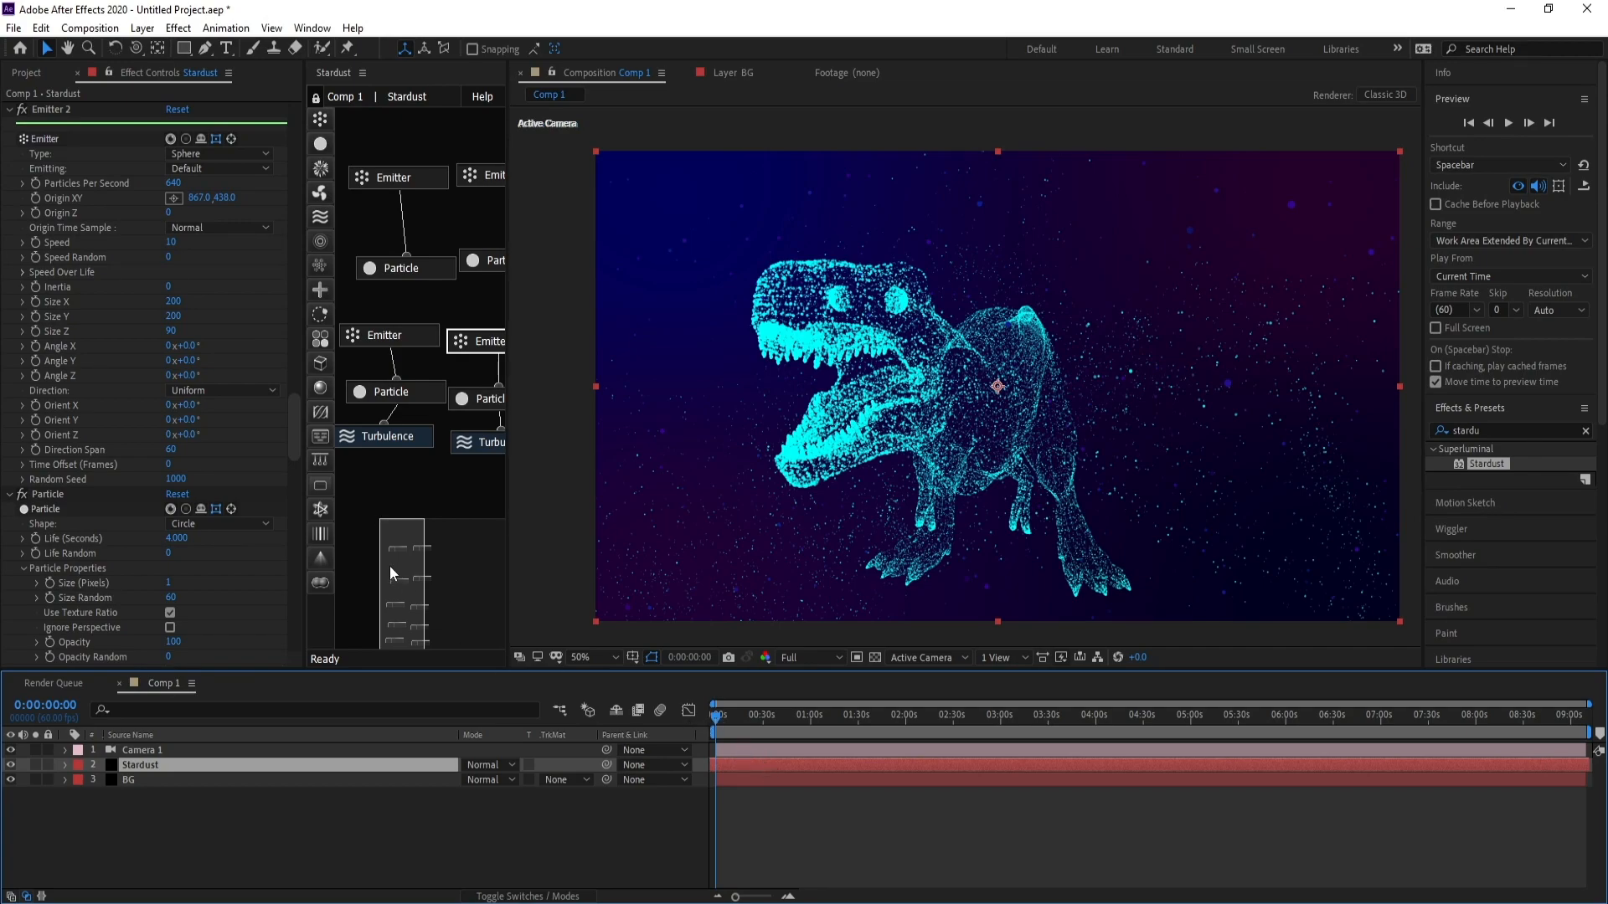
Step: Set Particles Per Second to 2000 for both the third emitter and its duplicate, Emitter 2
left_click(397, 336)
left_click_drag(174, 182, 232, 185)
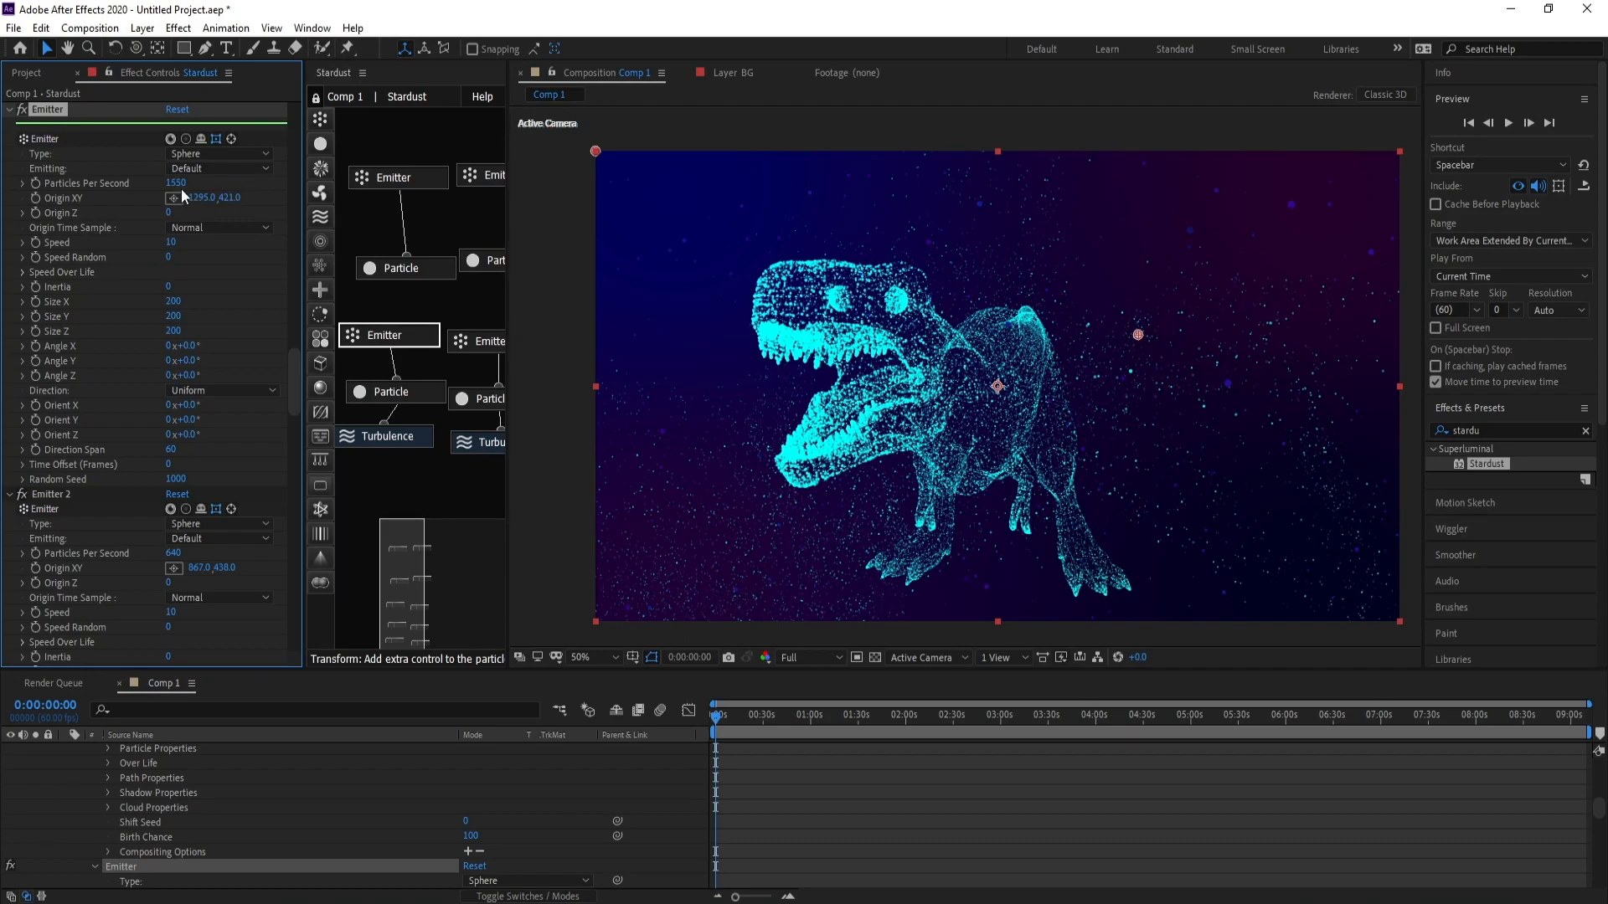
left_click(176, 182)
type("2000")
key("Return")
left_click(477, 343)
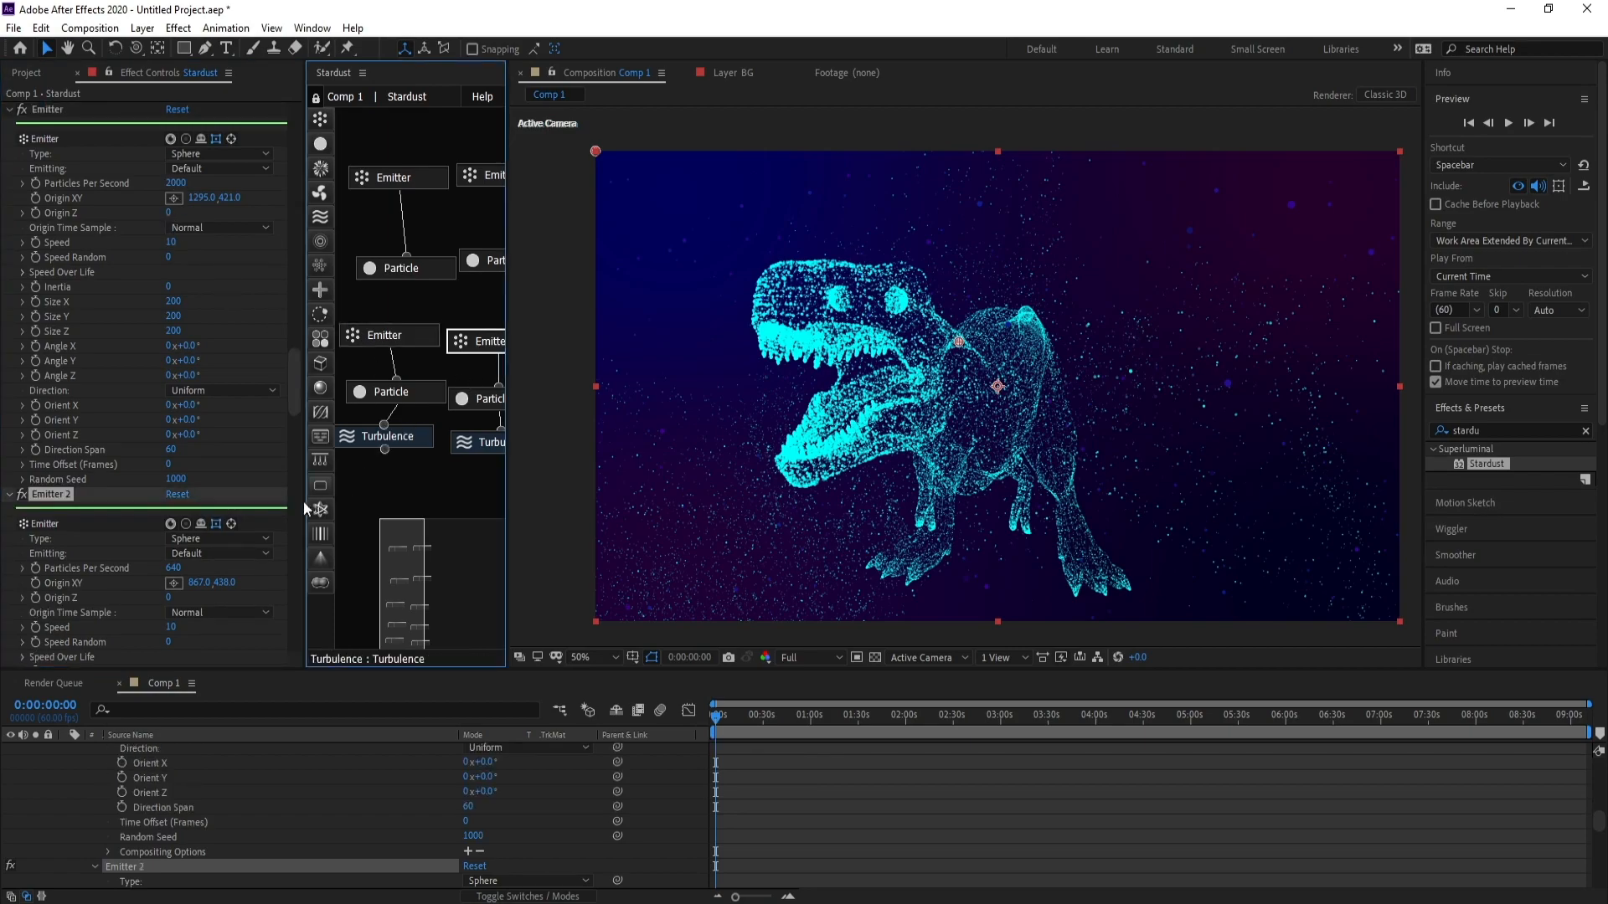
left_click(177, 554)
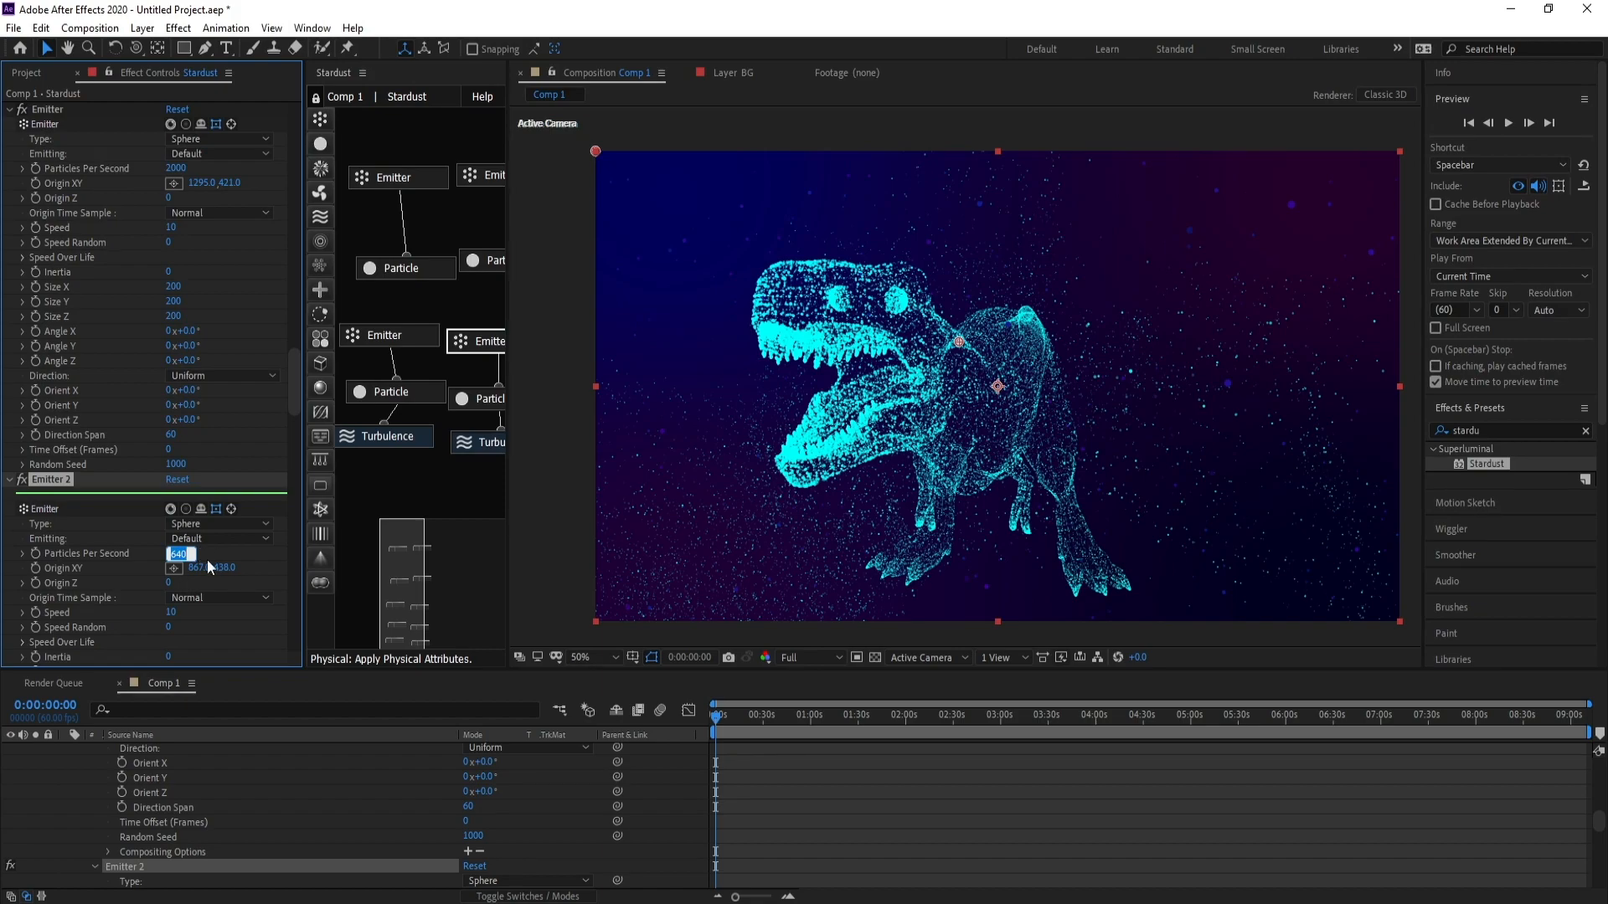
type("2000")
key("Return")
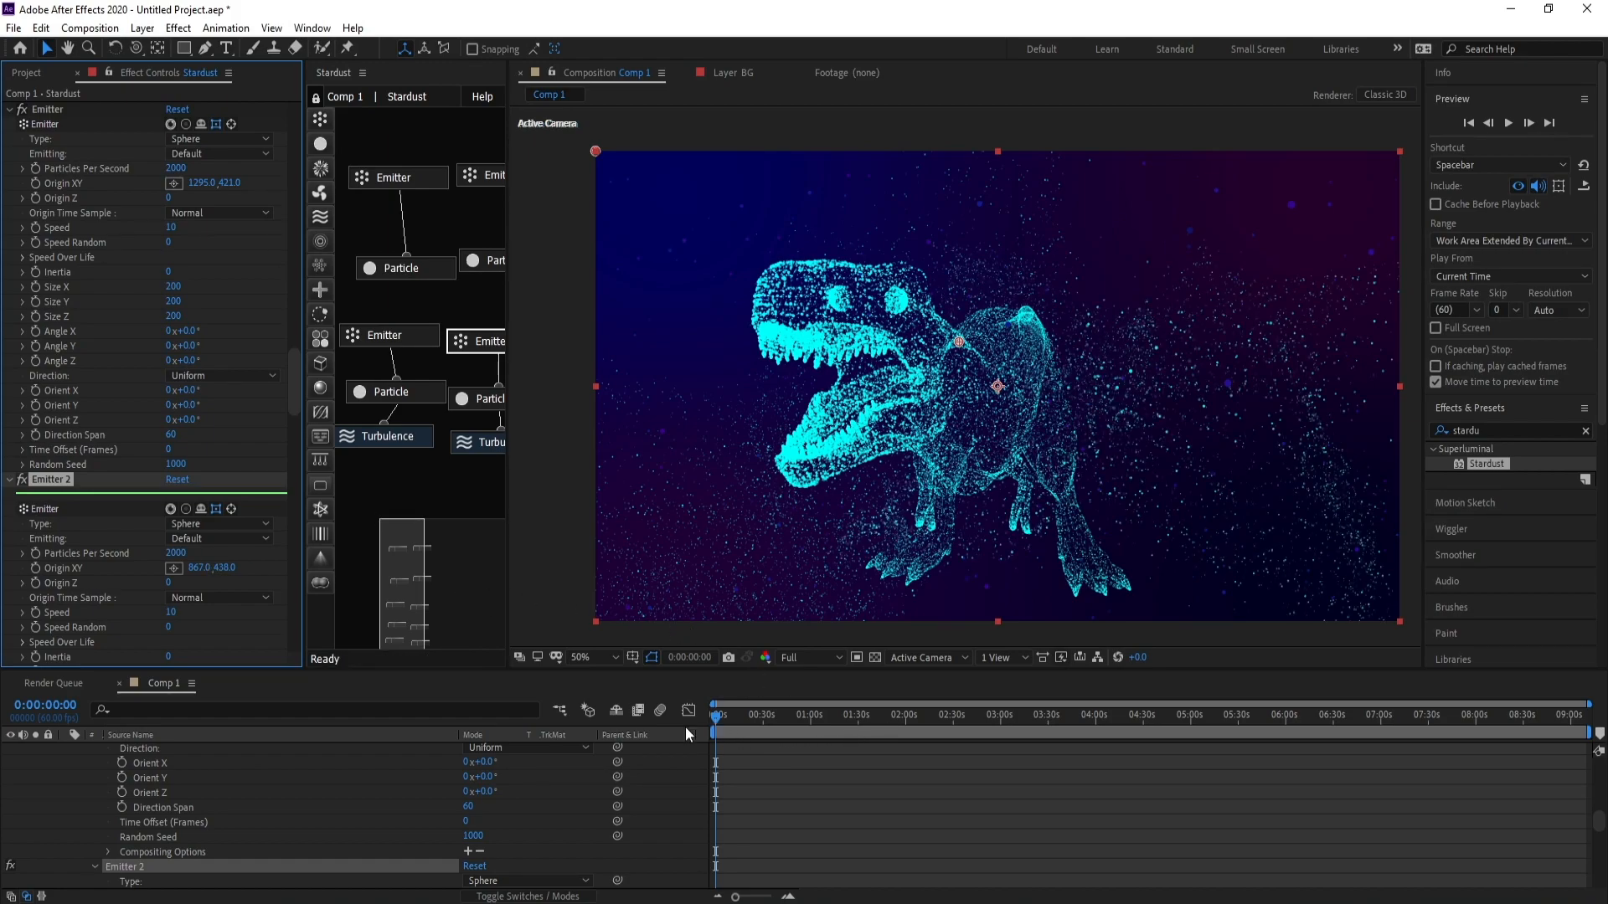
Step: Collapse the Stardust layer's properties and create an orbit null for Camera 1
left_click_drag(1599, 832, 1599, 764)
left_click(66, 765)
left_click(143, 751)
right_click(143, 751)
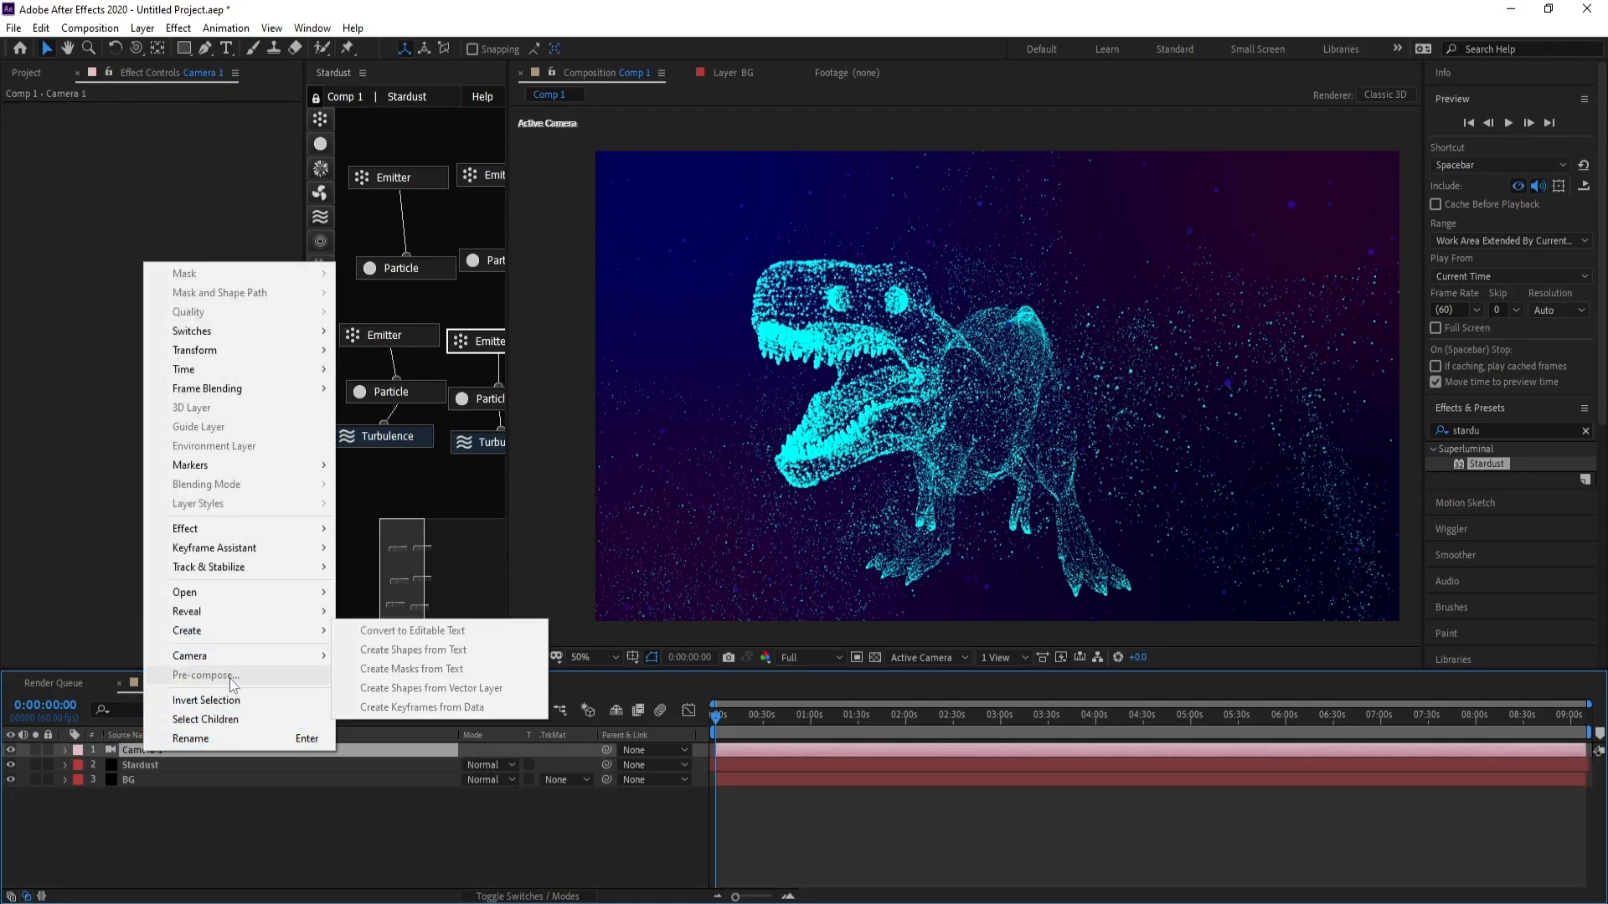
mouse_move(247, 657)
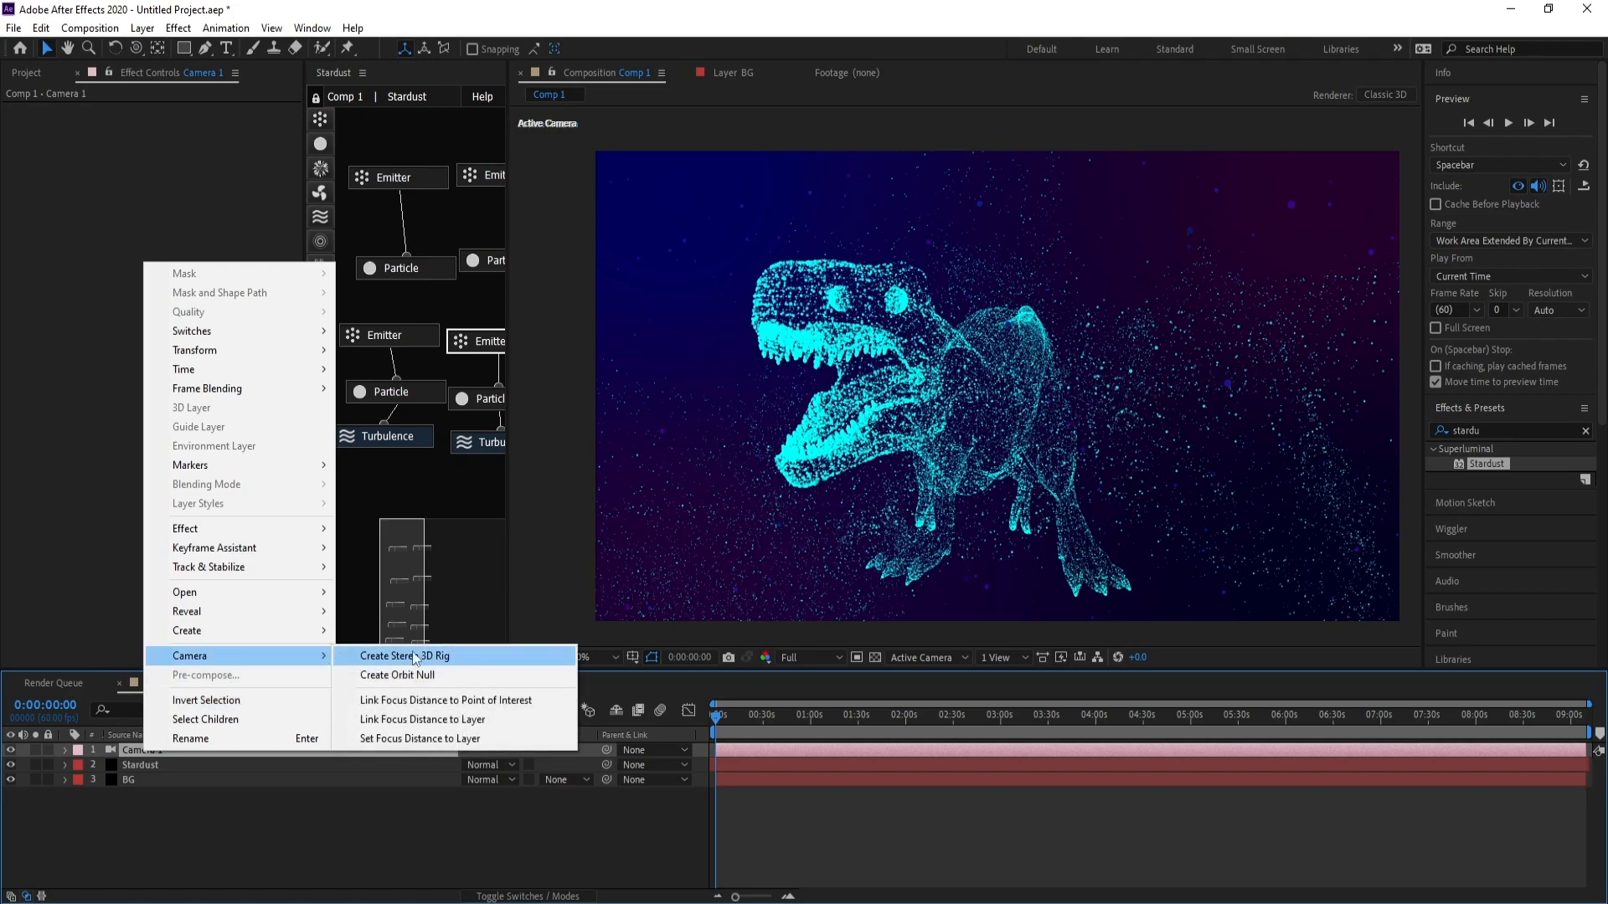
left_click(450, 676)
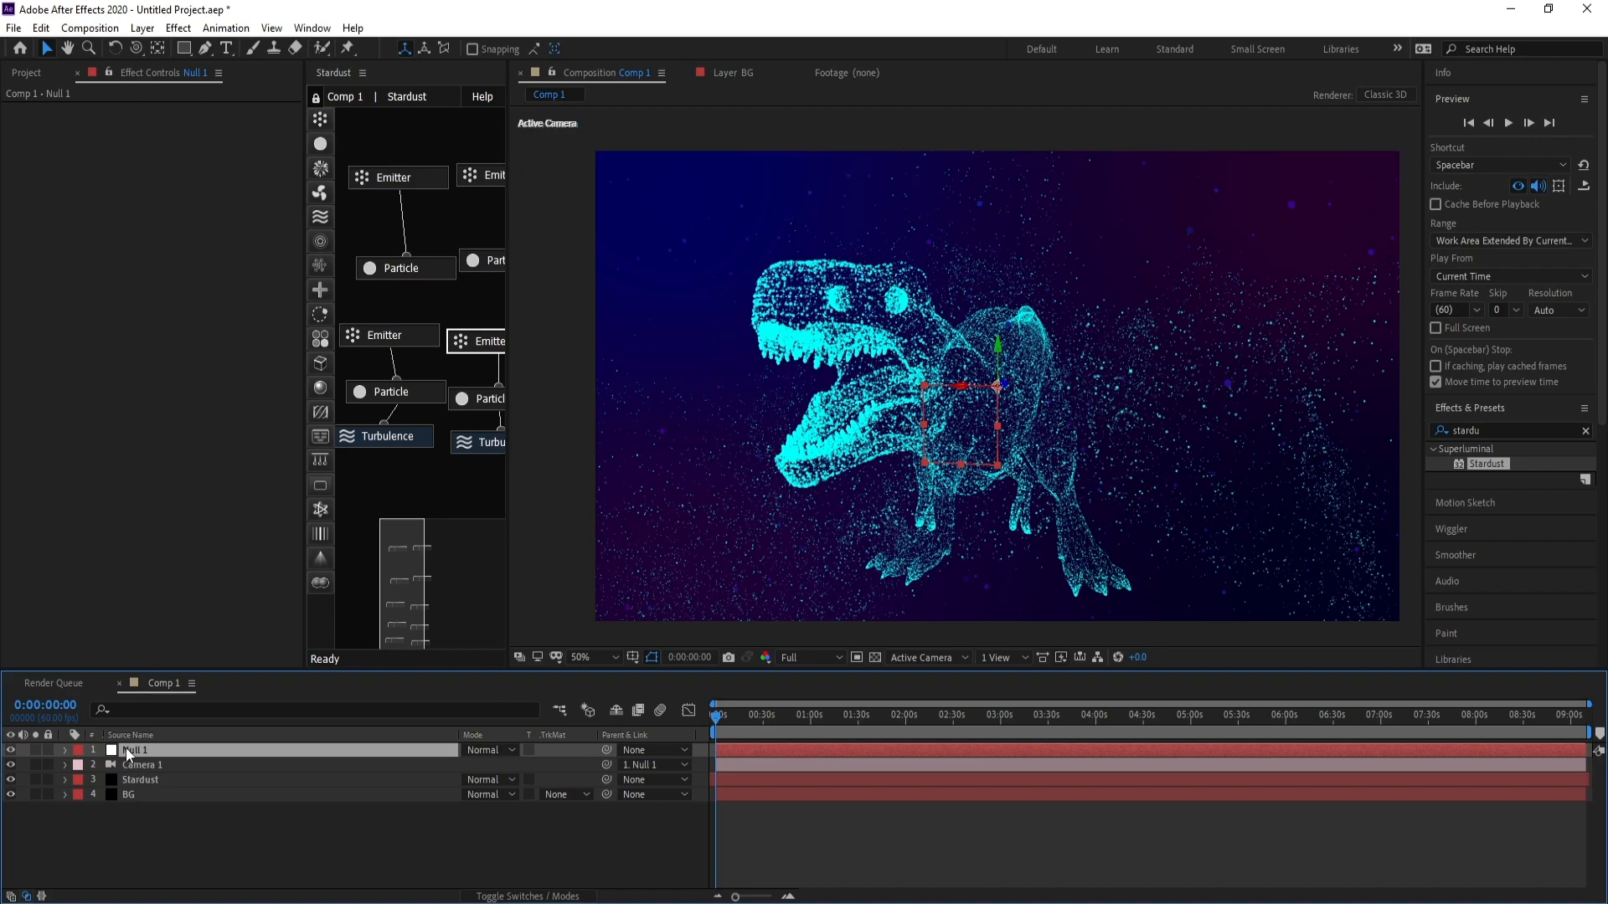
Step: Keyframe the null's Y Rotation at the first frame, and set it to 54° at 0:06:30:49
key("r")
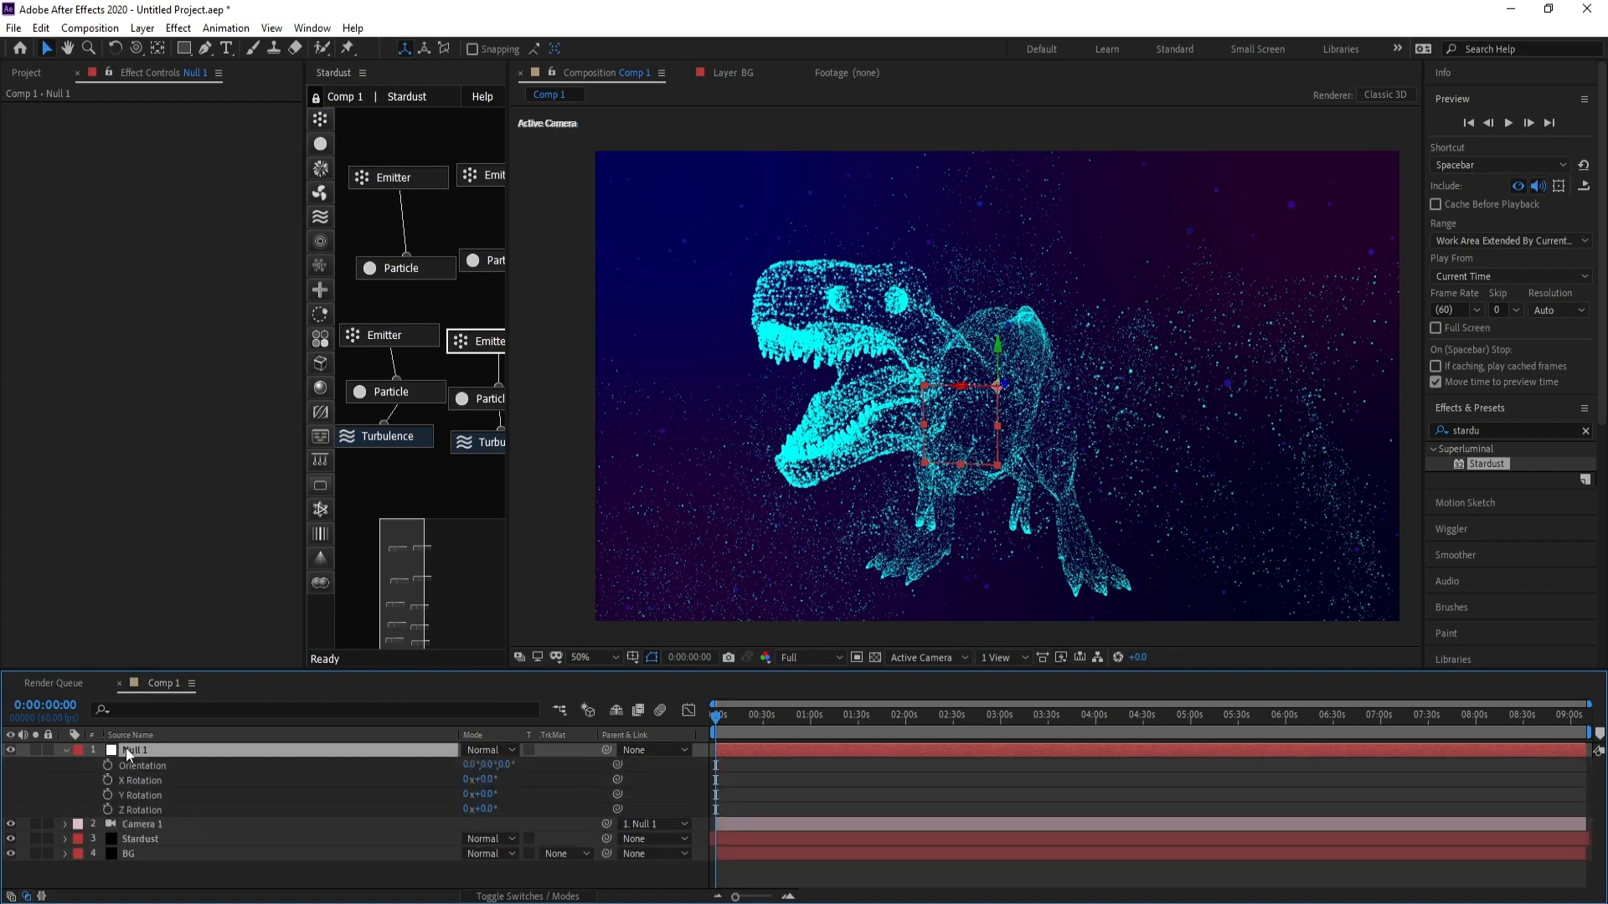
left_click(108, 794)
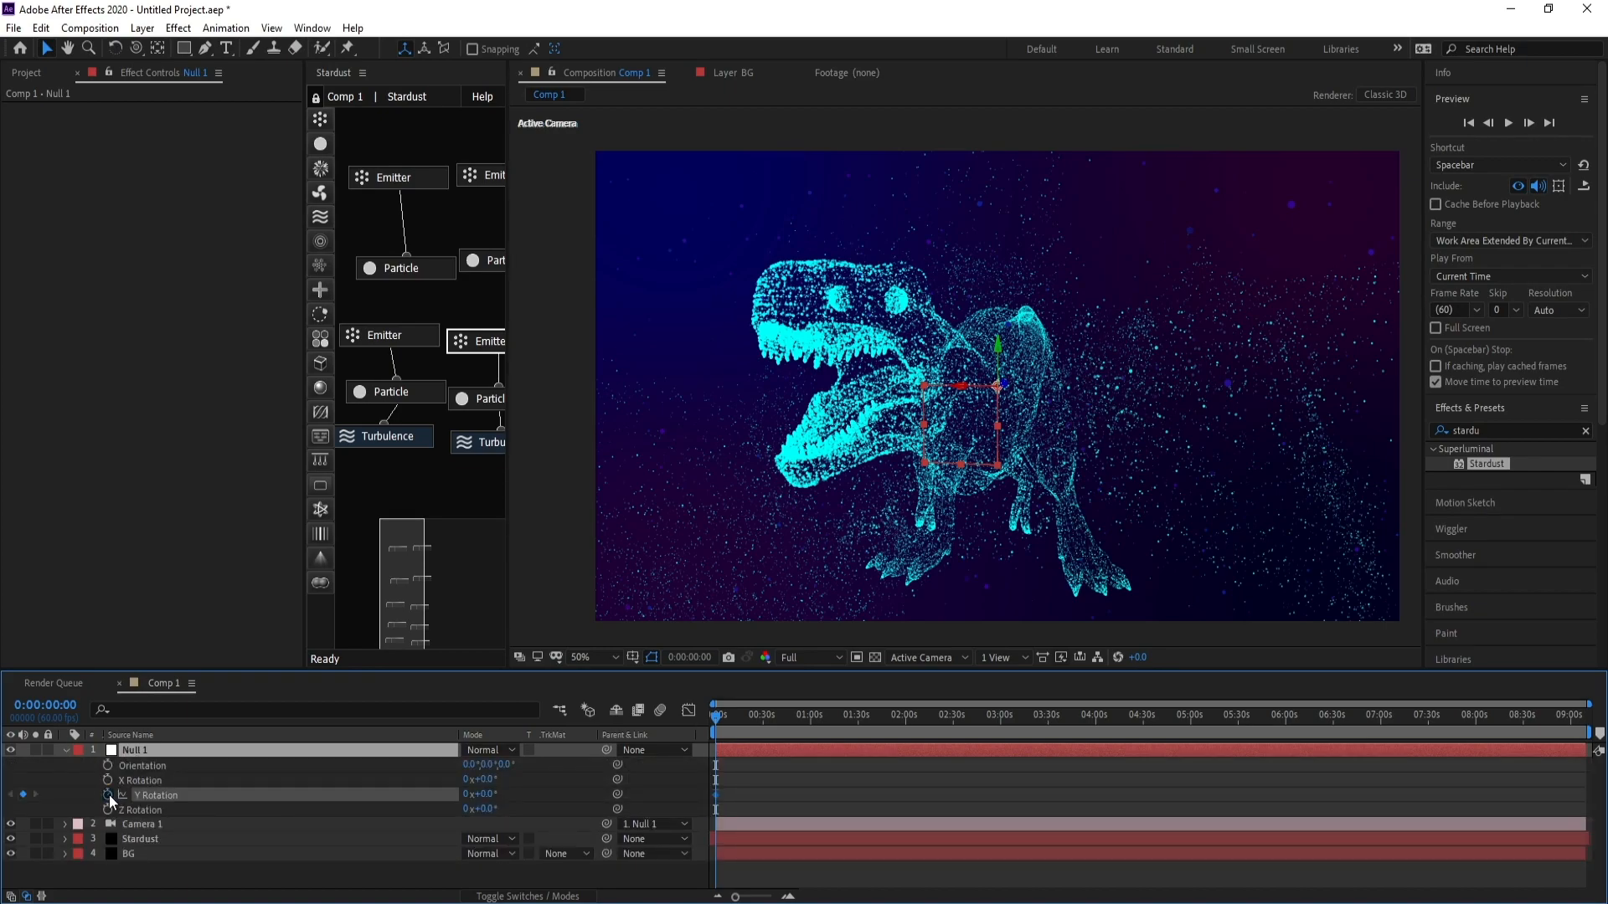
left_click(1334, 721)
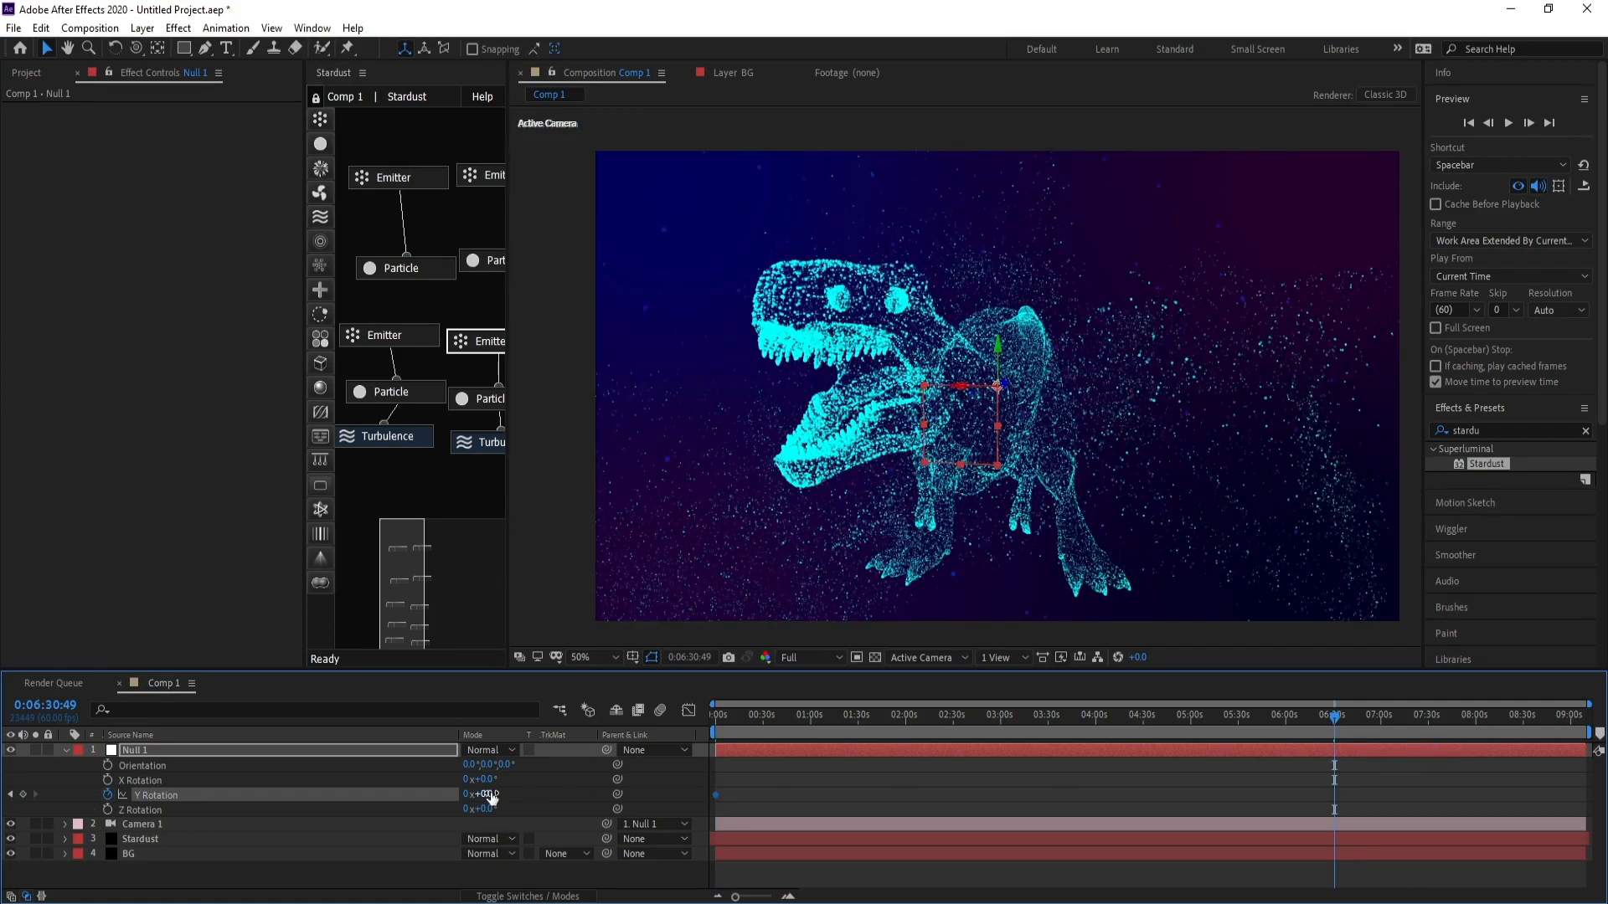
left_click_drag(490, 794, 535, 794)
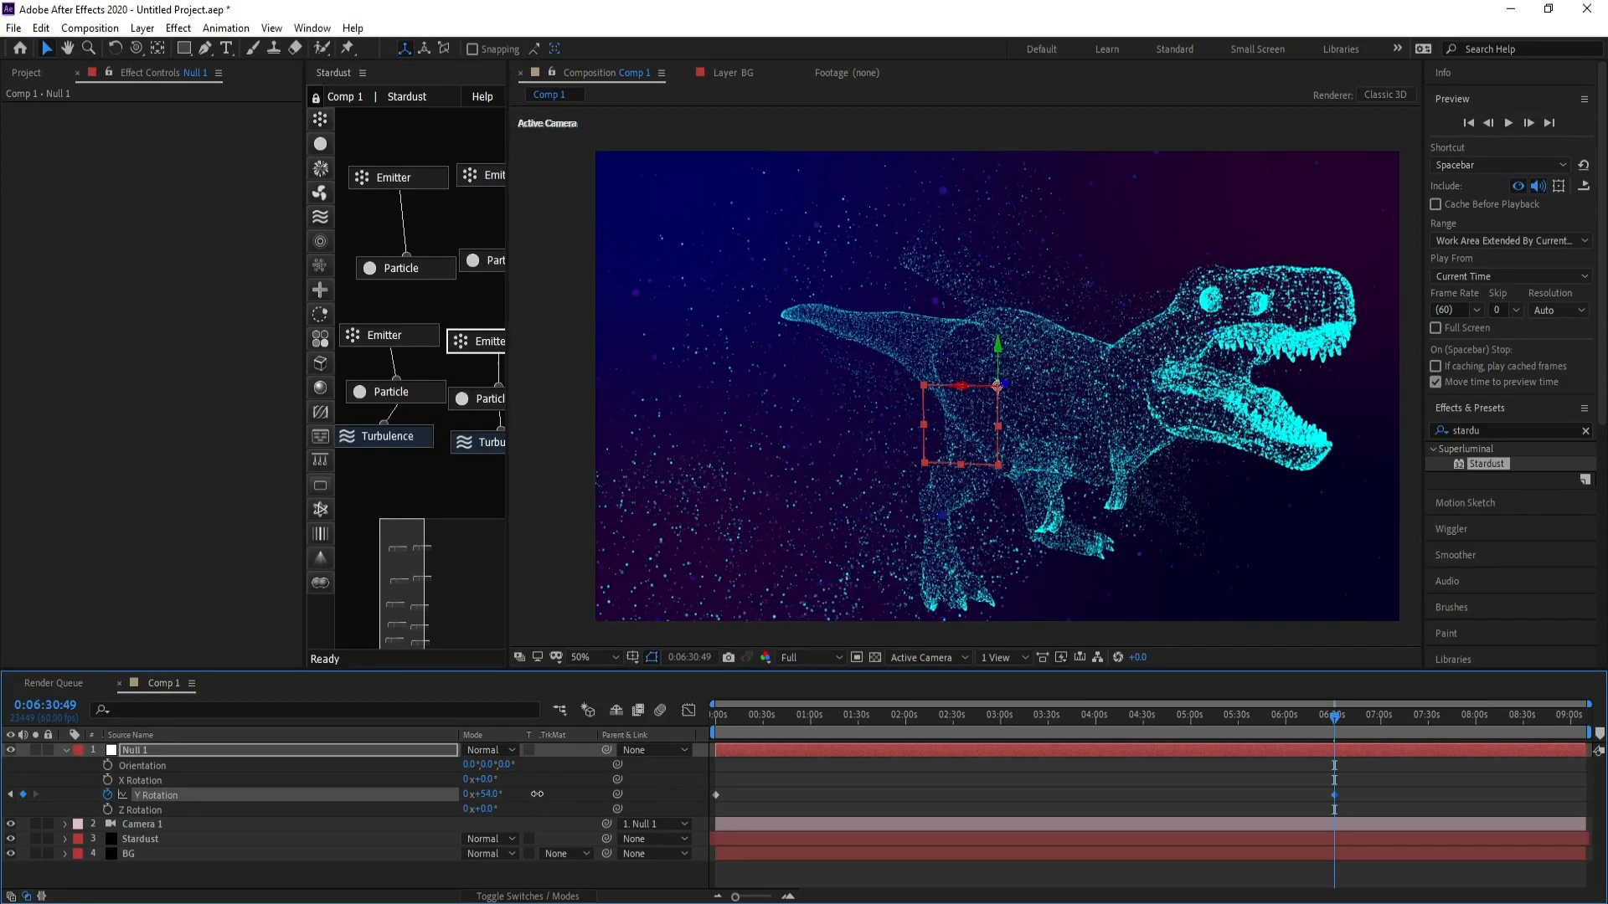